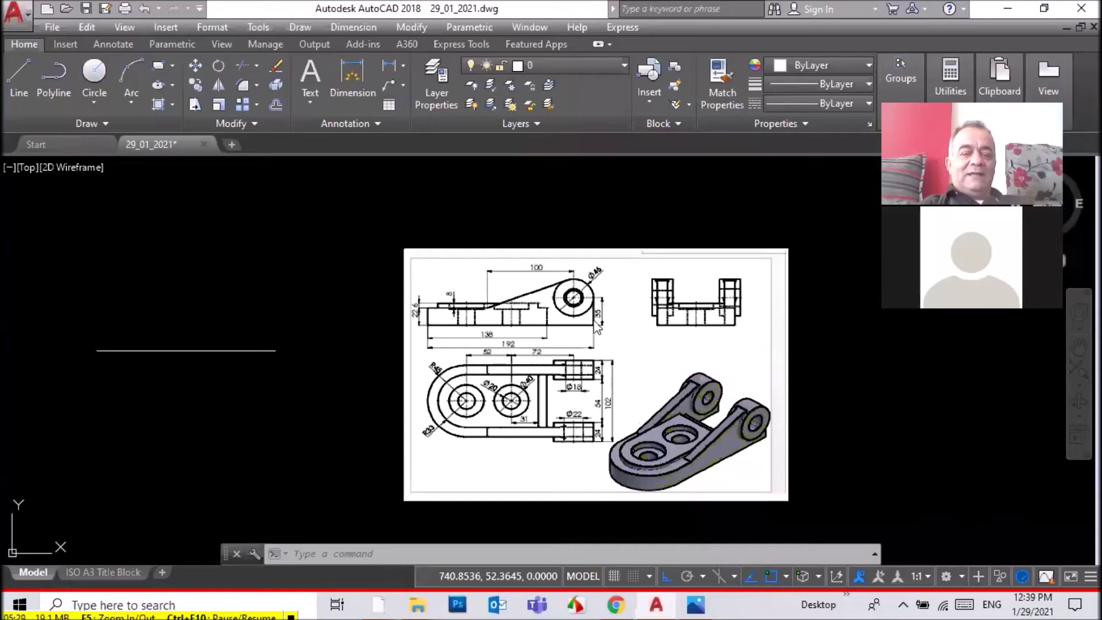
Erase the old horizontal line from the drawing
{"action": "scroll", "coordinate": [517, 322], "scroll_direction": "up", "scroll_amount": 2}
{"action": "scroll", "coordinate": [520, 316], "scroll_direction": "down", "scroll_amount": 2}
{"action": "scroll", "coordinate": [592, 390], "scroll_direction": "up", "scroll_amount": 2}
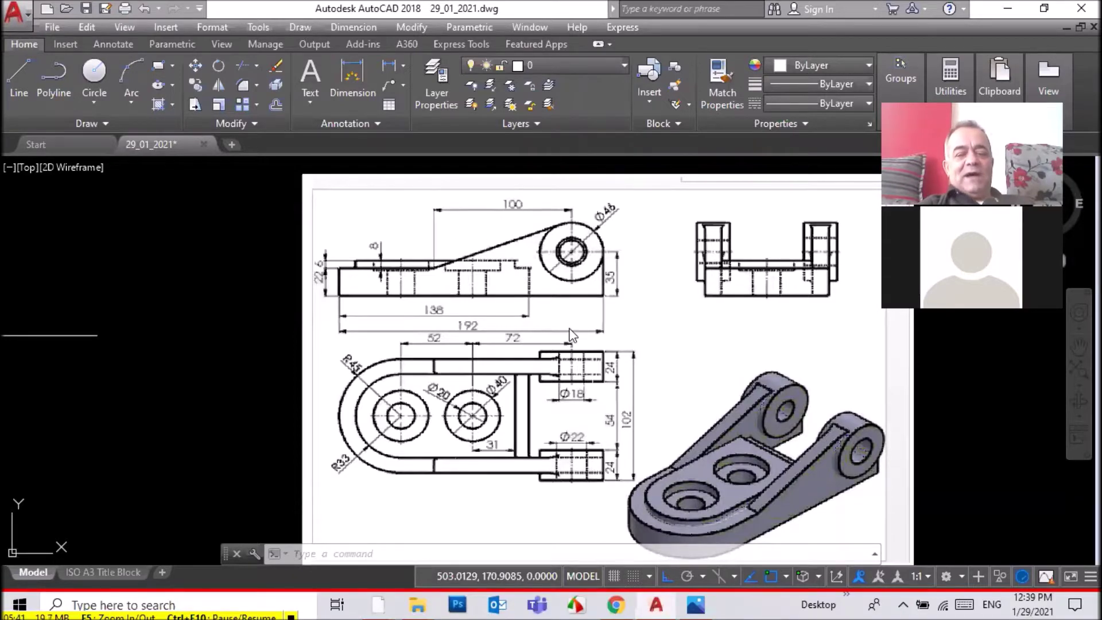
{"action": "scroll", "coordinate": [571, 330], "scroll_direction": "down", "scroll_amount": 2}
{"action": "scroll", "coordinate": [679, 422], "scroll_direction": "up", "scroll_amount": 2}
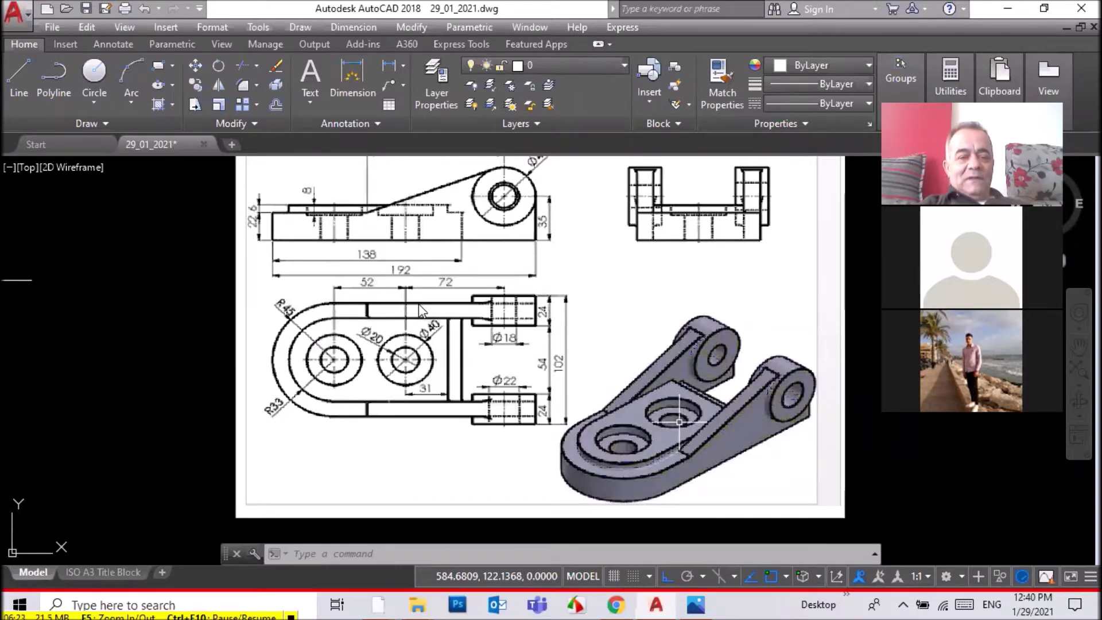
{"action": "scroll", "coordinate": [419, 305], "scroll_direction": "down", "scroll_amount": 2}
{"action": "scroll", "coordinate": [461, 229], "scroll_direction": "up", "scroll_amount": 2}
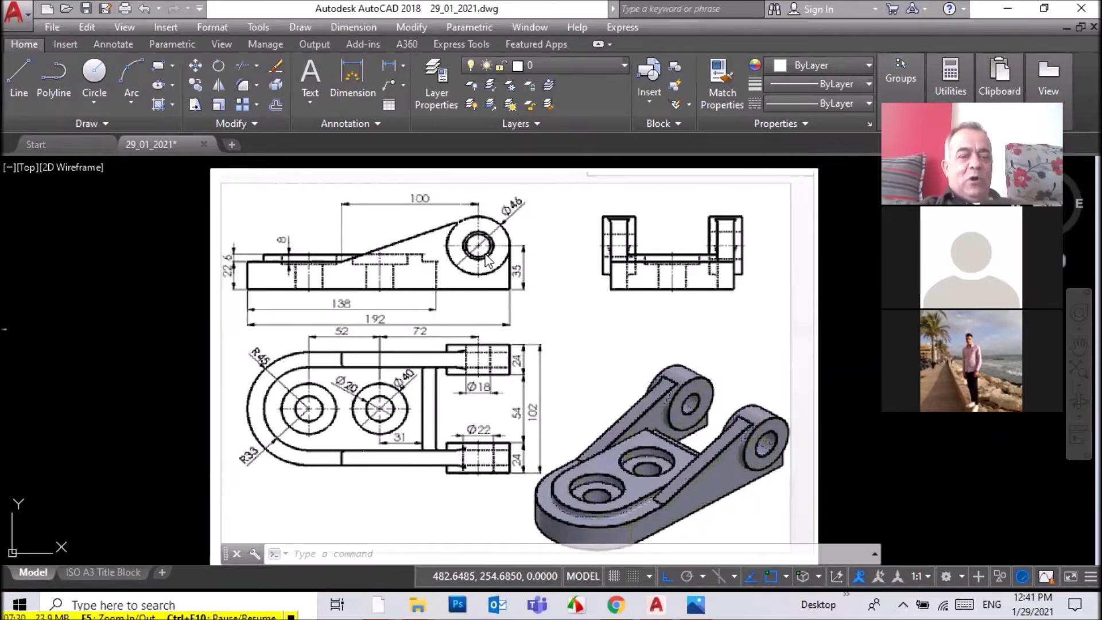
{"action": "scroll", "coordinate": [487, 261], "scroll_direction": "down", "scroll_amount": 2}
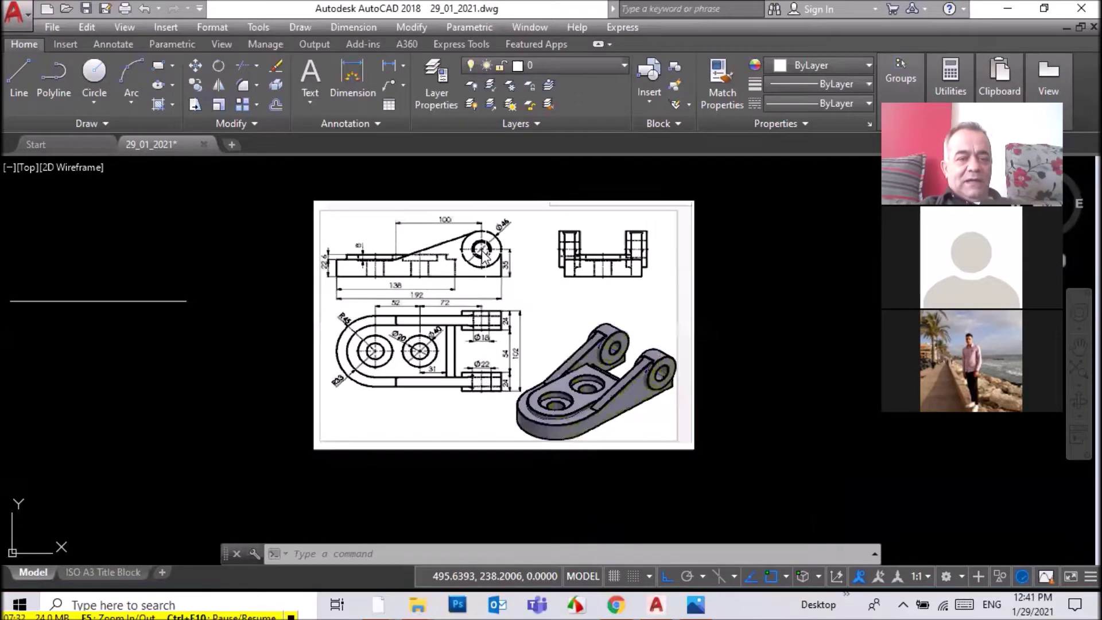
{"action": "scroll", "coordinate": [487, 261], "scroll_direction": "down", "scroll_amount": 3}
{"action": "scroll", "coordinate": [358, 251], "scroll_direction": "up", "scroll_amount": 4}
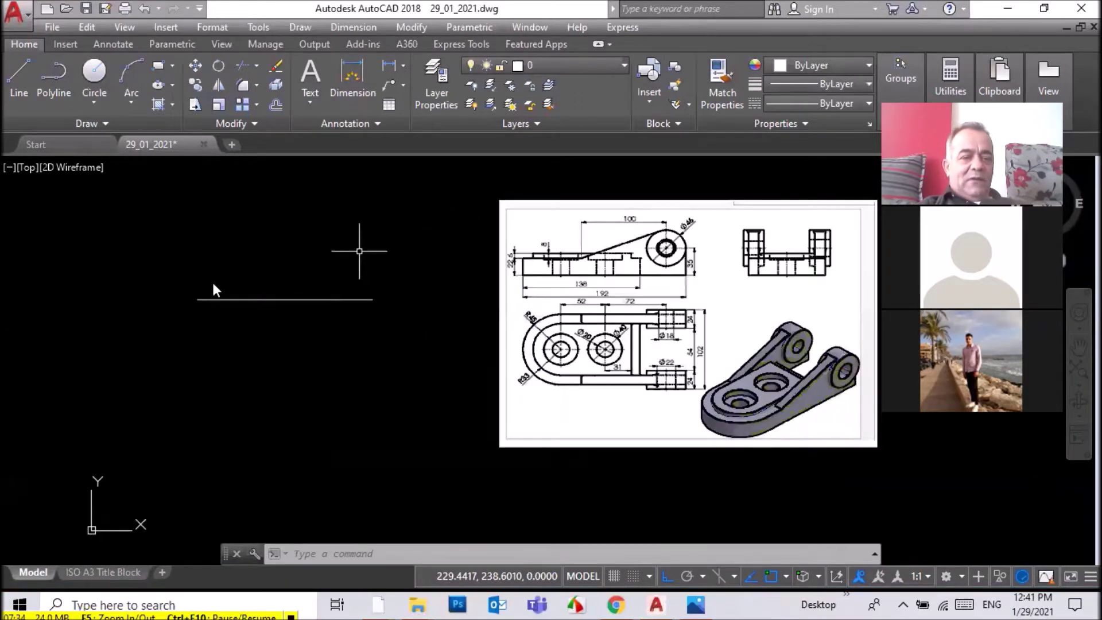
{"action": "left_click_drag", "start_coordinate": [189, 274], "coordinate": [241, 321]}
{"action": "key", "text": "Delete"}
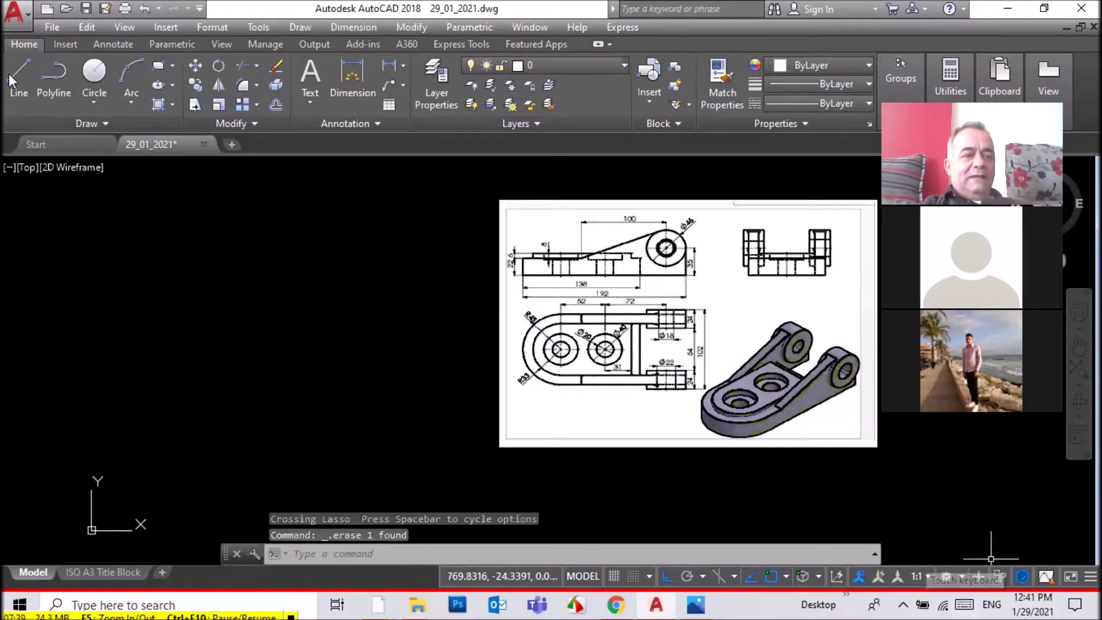
Draw a 192-unit base line with a 35-unit vertical rise at its right end
{"action": "left_click", "coordinate": [10, 80]}
{"action": "left_click", "coordinate": [60, 354]}
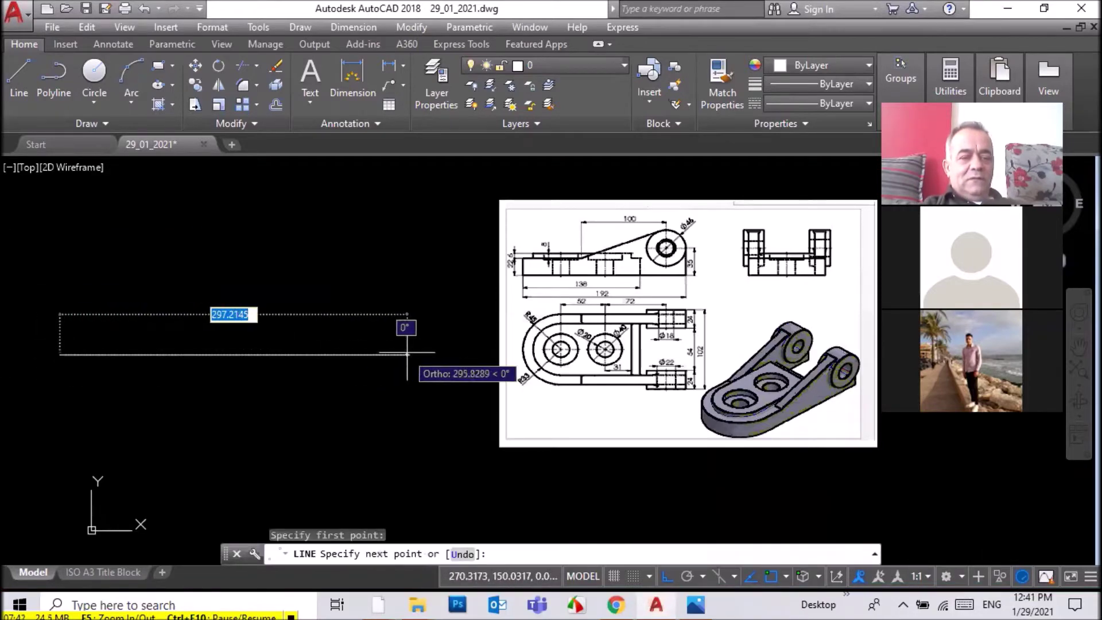
{"action": "type", "text": "192"}
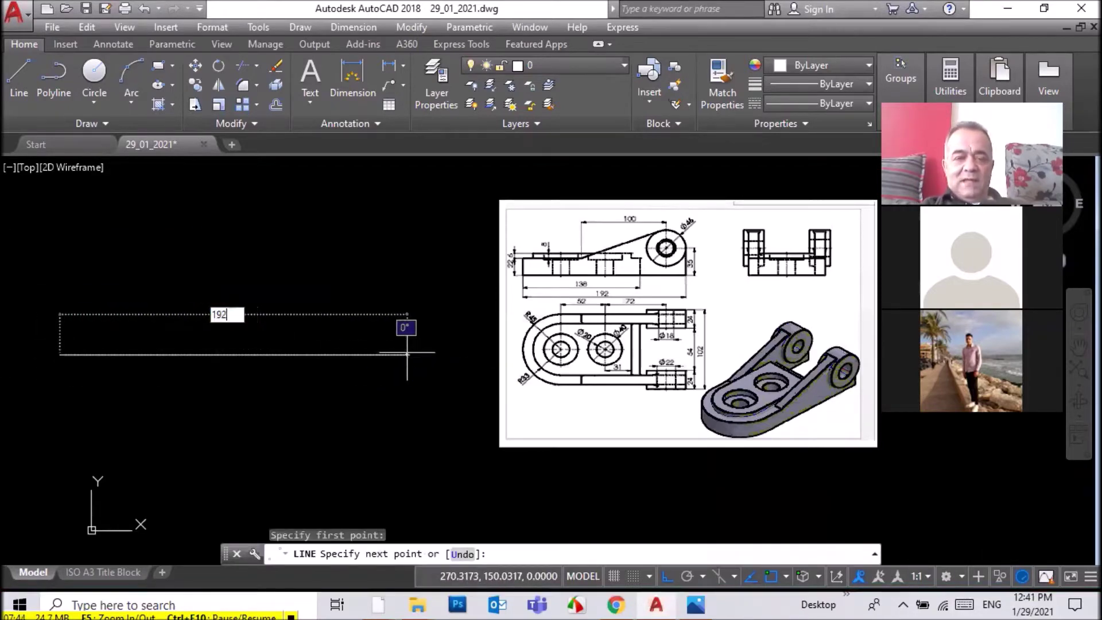
{"action": "key", "text": "Return"}
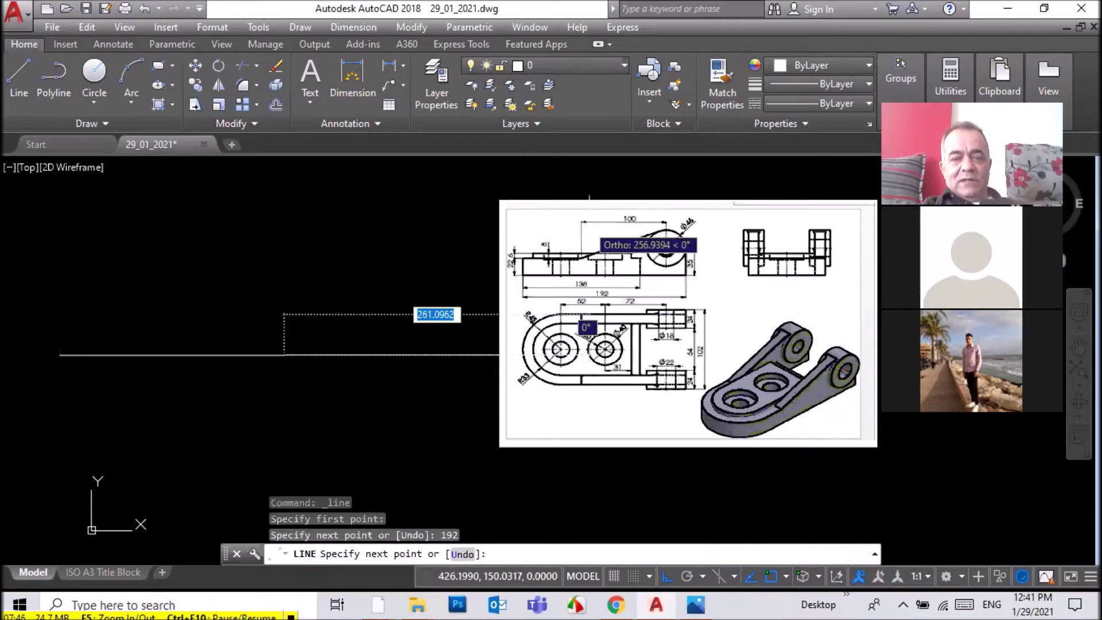
{"action": "scroll", "coordinate": [634, 253], "scroll_direction": "up", "scroll_amount": 4}
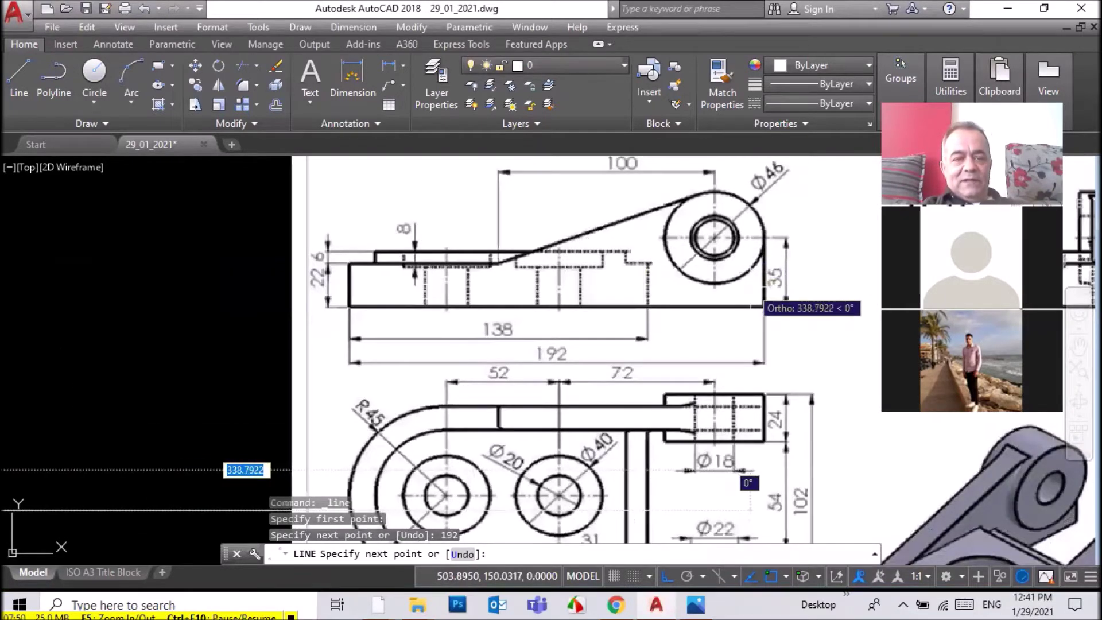
{"action": "scroll", "coordinate": [746, 469], "scroll_direction": "down", "scroll_amount": 4}
{"action": "type", "text": "35"}
{"action": "key", "text": "Return"}
{"action": "key", "text": "Escape"}
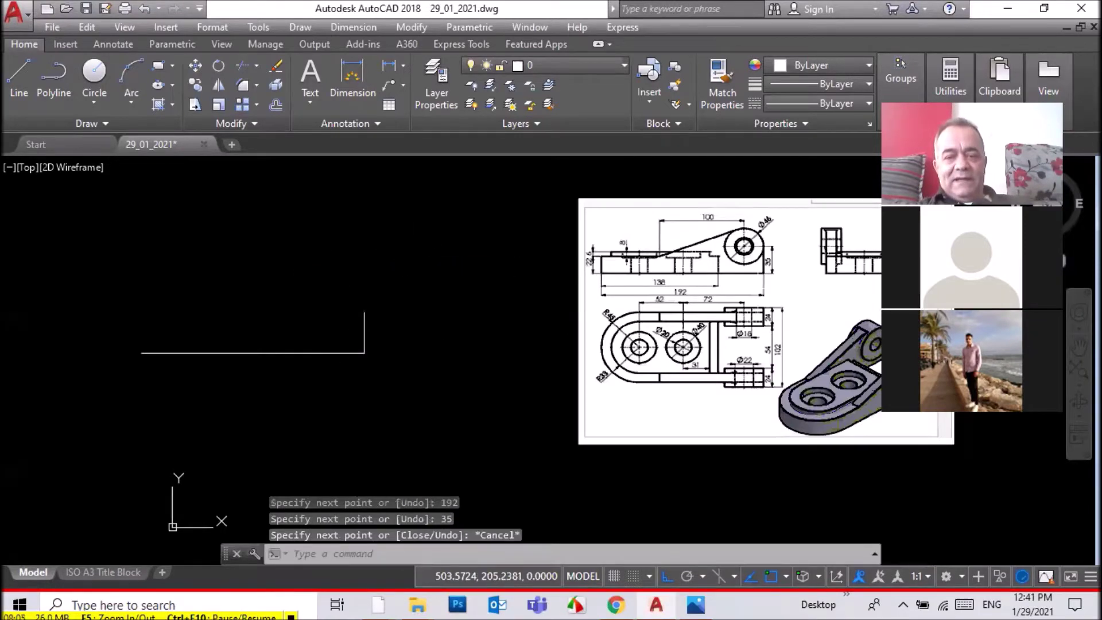
Draw a 23-unit segment going left from the top of the vertical rise
{"action": "scroll", "coordinate": [762, 290], "scroll_direction": "up", "scroll_amount": 2}
{"action": "scroll", "coordinate": [762, 290], "scroll_direction": "up", "scroll_amount": 2}
{"action": "scroll", "coordinate": [708, 270], "scroll_direction": "down", "scroll_amount": 3}
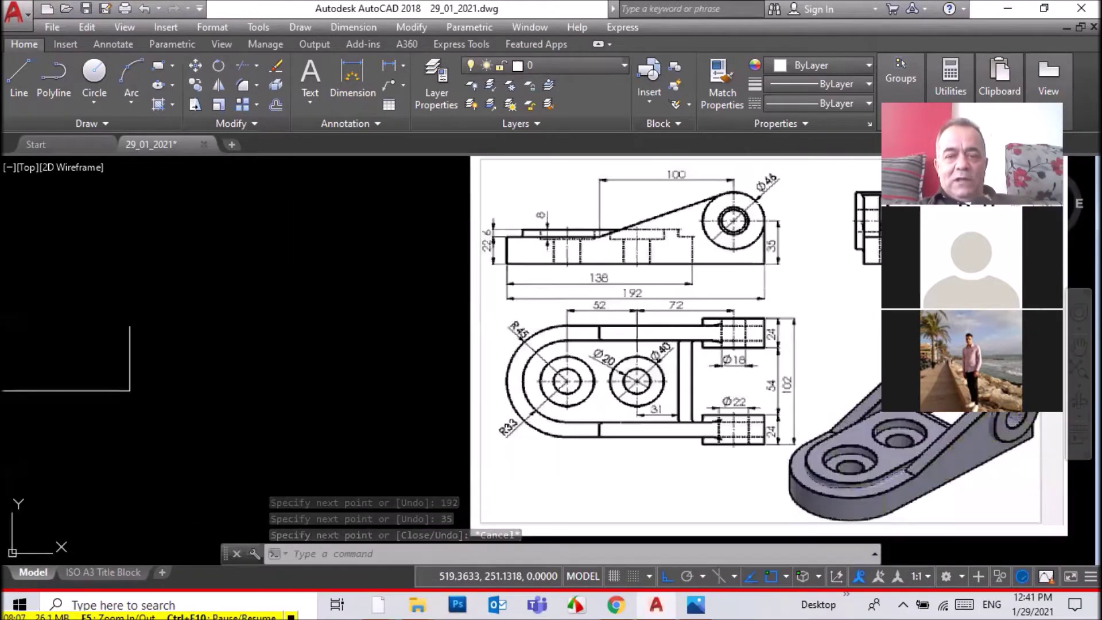
{"action": "scroll", "coordinate": [725, 195], "scroll_direction": "up", "scroll_amount": 3}
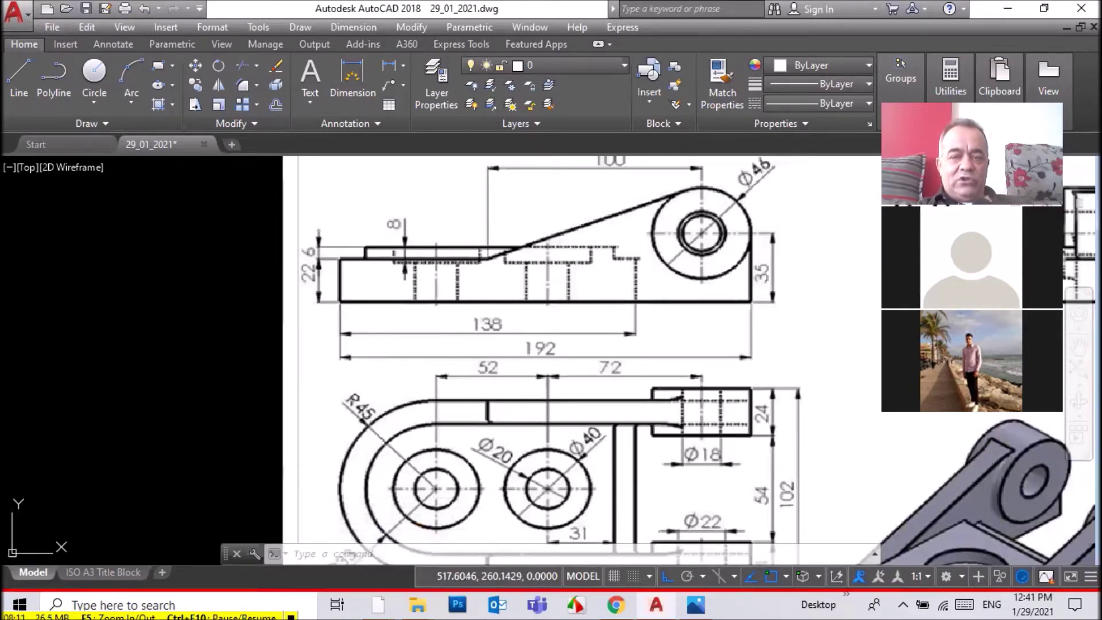
{"action": "scroll", "coordinate": [207, 253], "scroll_direction": "down", "scroll_amount": 3}
{"action": "scroll", "coordinate": [195, 269], "scroll_direction": "down", "scroll_amount": 2}
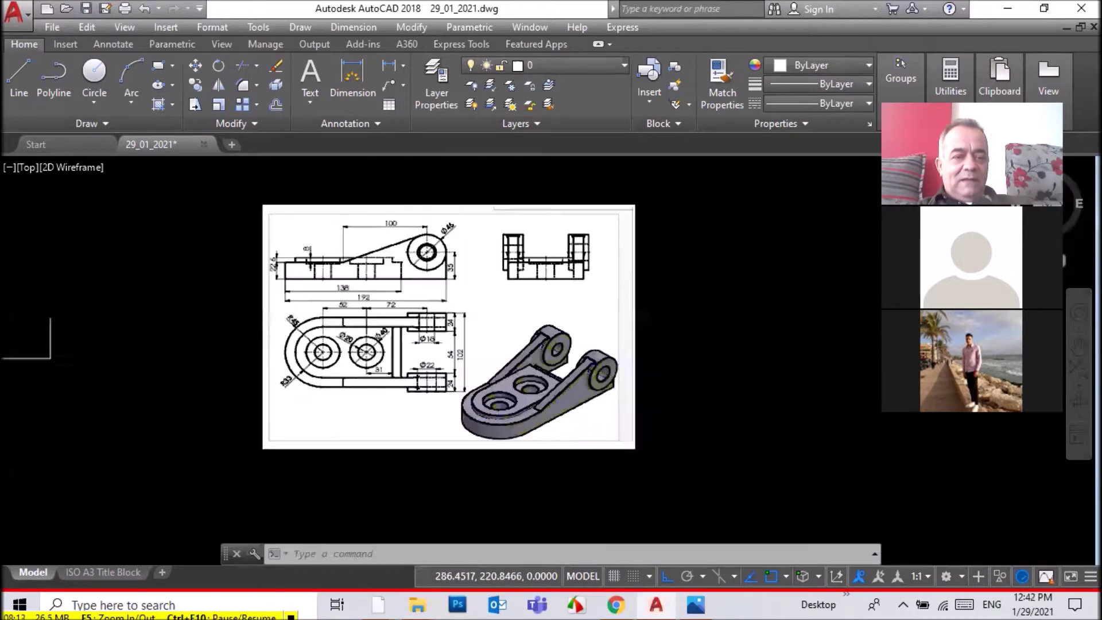
{"action": "scroll", "coordinate": [184, 284], "scroll_direction": "down", "scroll_amount": 3}
{"action": "scroll", "coordinate": [17, 284], "scroll_direction": "up", "scroll_amount": 2}
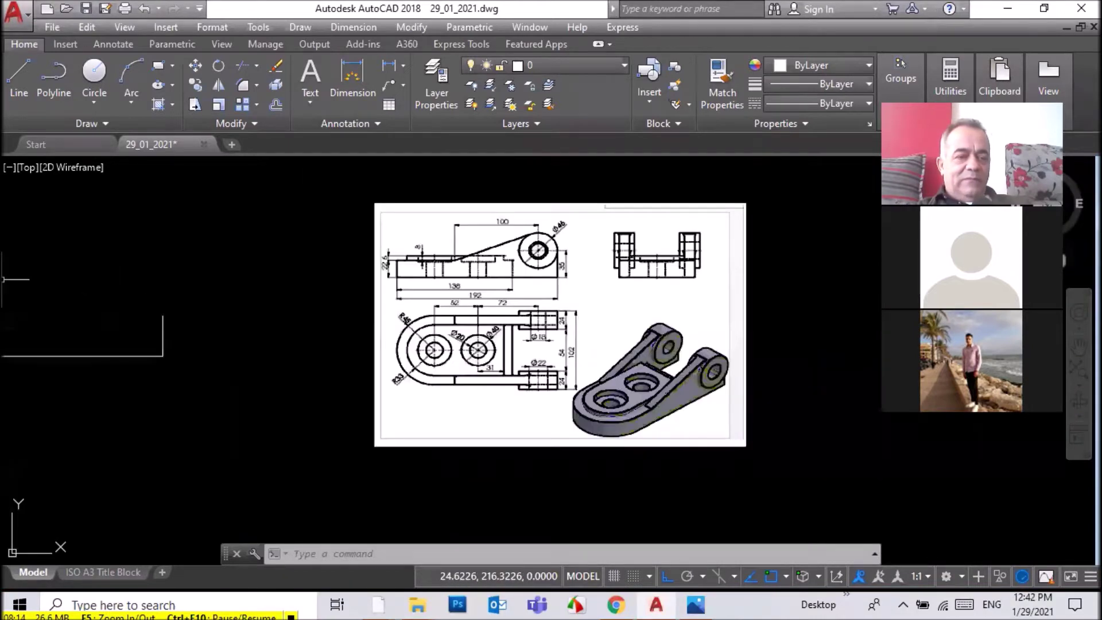
{"action": "left_click", "coordinate": [15, 72]}
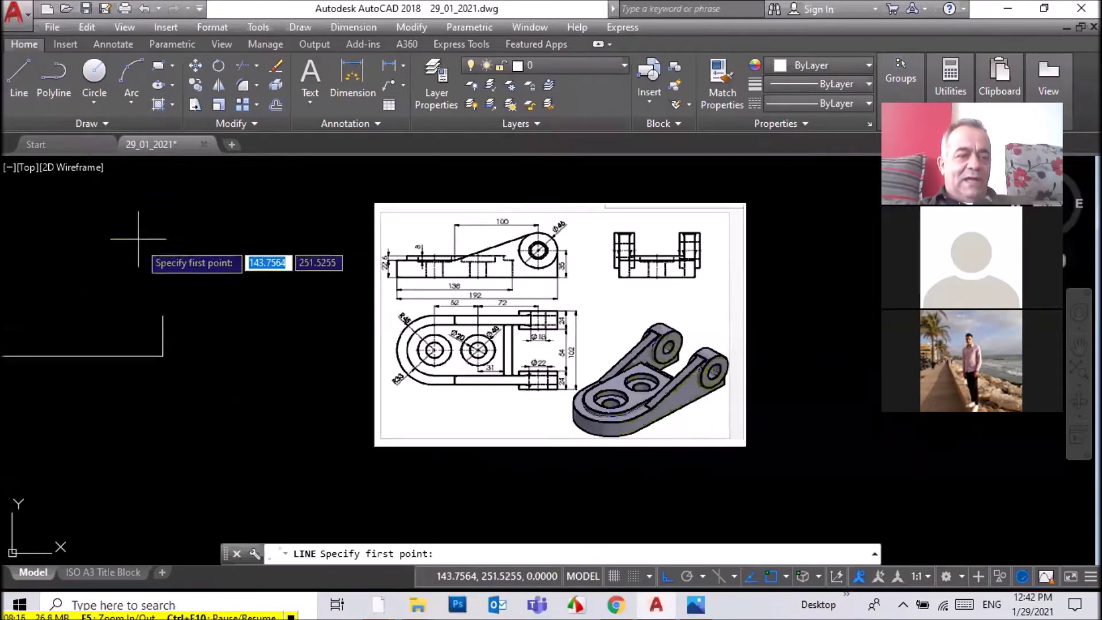
{"action": "left_click", "coordinate": [163, 315]}
{"action": "type", "text": "23"}
{"action": "key", "text": "Return"}
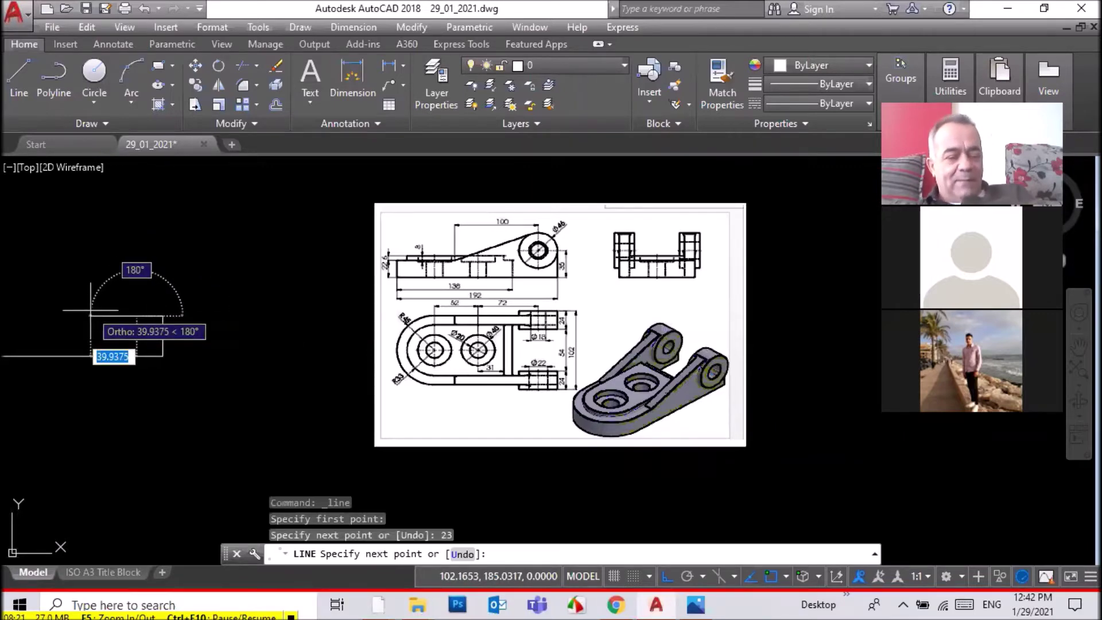
{"action": "key", "text": "Escape"}
Save the drawing
{"action": "key", "text": "ctrl+s"}
{"action": "scroll", "coordinate": [244, 288], "scroll_direction": "up", "scroll_amount": 1}
{"action": "scroll", "coordinate": [683, 215], "scroll_direction": "up", "scroll_amount": 5}
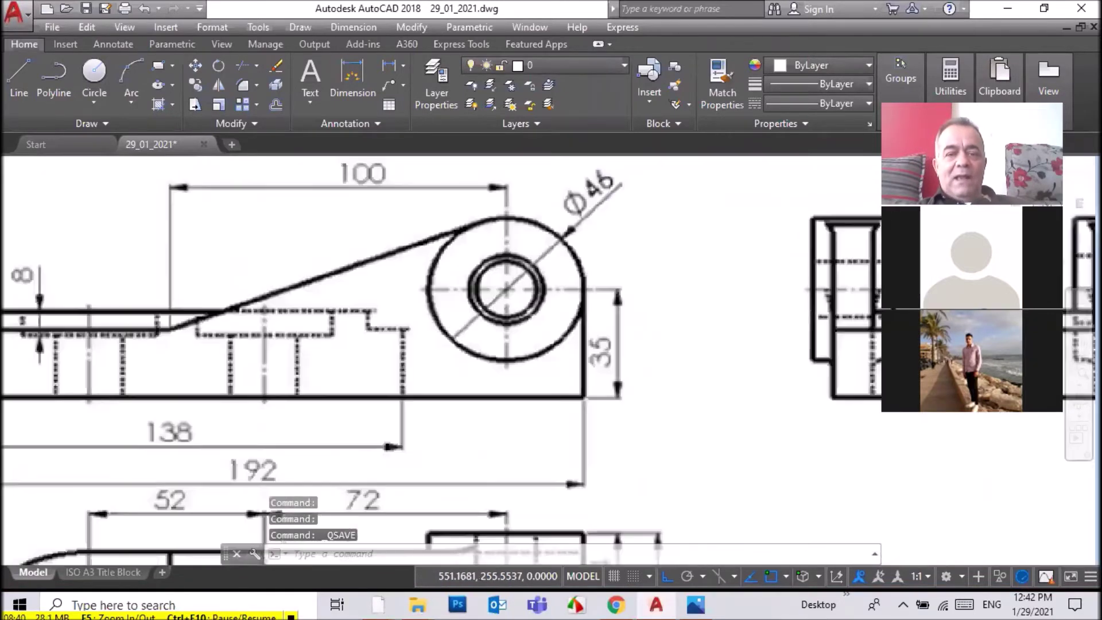
{"action": "scroll", "coordinate": [784, 226], "scroll_direction": "down", "scroll_amount": 2}
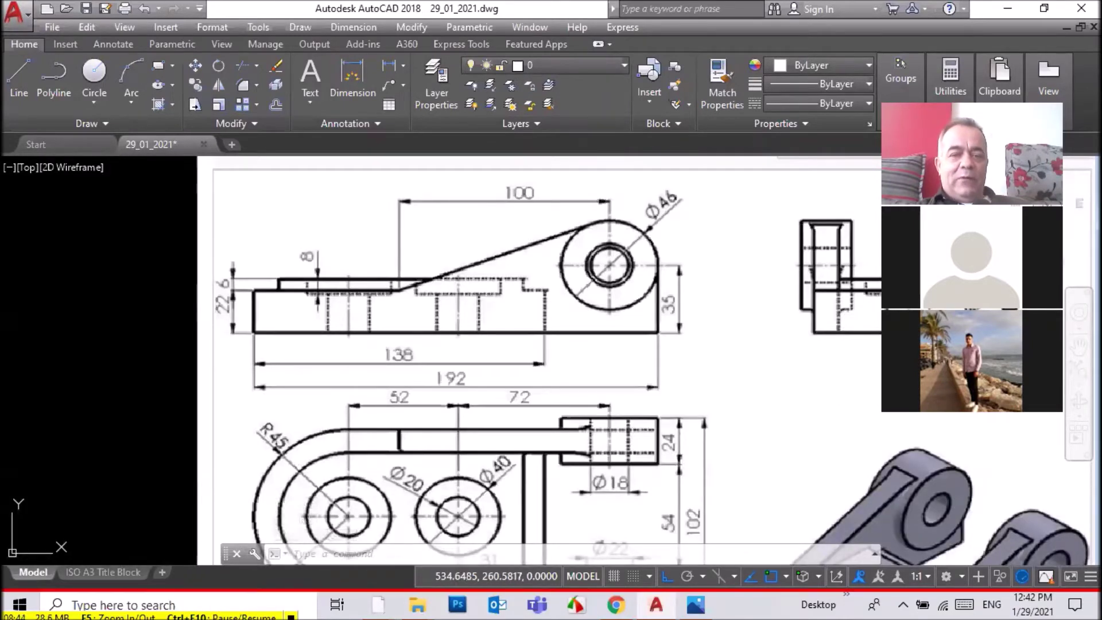
{"action": "scroll", "coordinate": [725, 166], "scroll_direction": "down", "scroll_amount": 6}
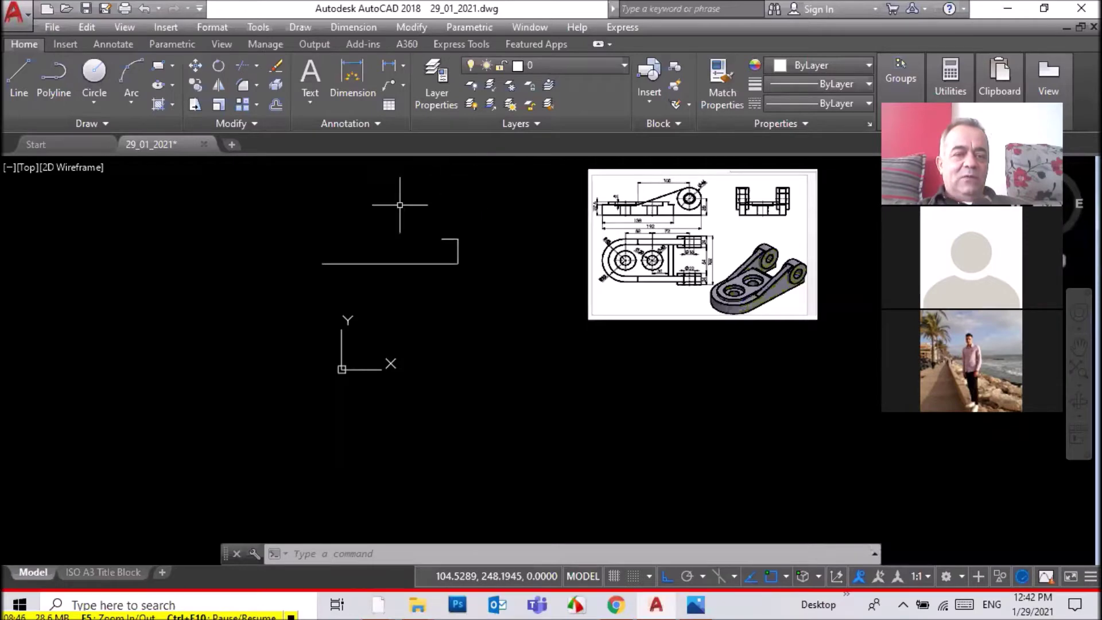
{"action": "scroll", "coordinate": [381, 206], "scroll_direction": "up", "scroll_amount": 2}
Draw a radius-23 circle centred at the end of the top segment
{"action": "left_click", "coordinate": [82, 71]}
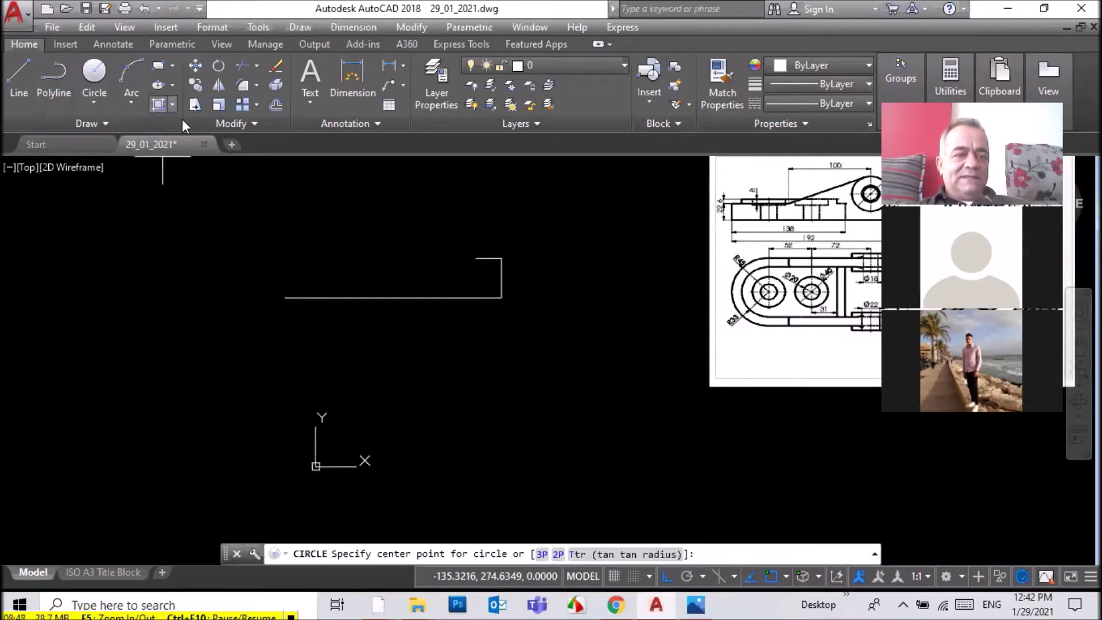
{"action": "left_click", "coordinate": [94, 71]}
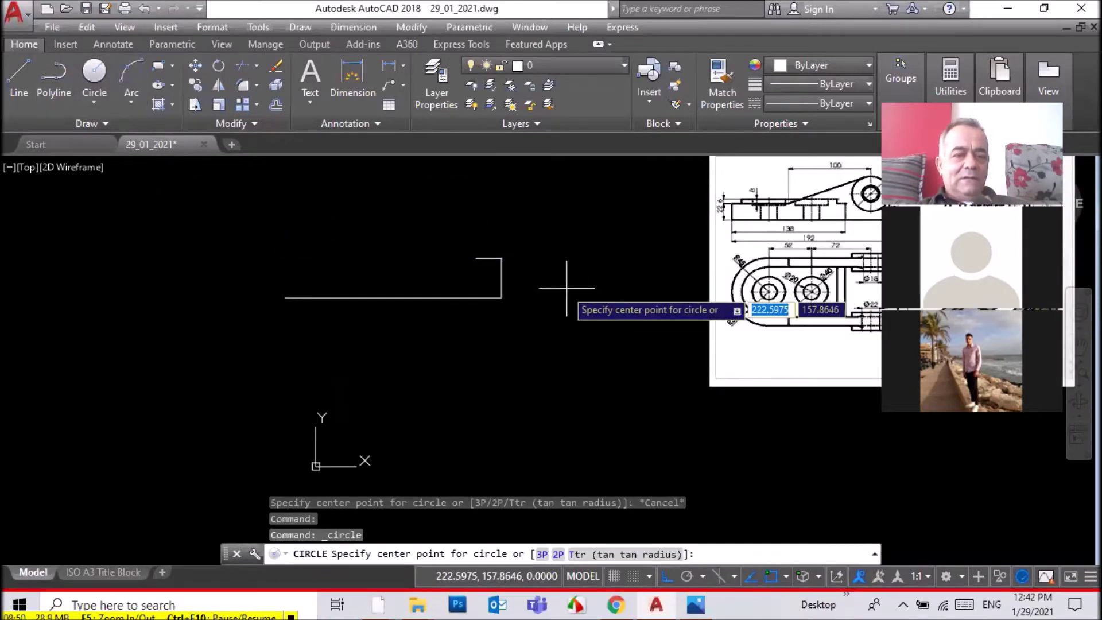
{"action": "left_click", "coordinate": [476, 258]}
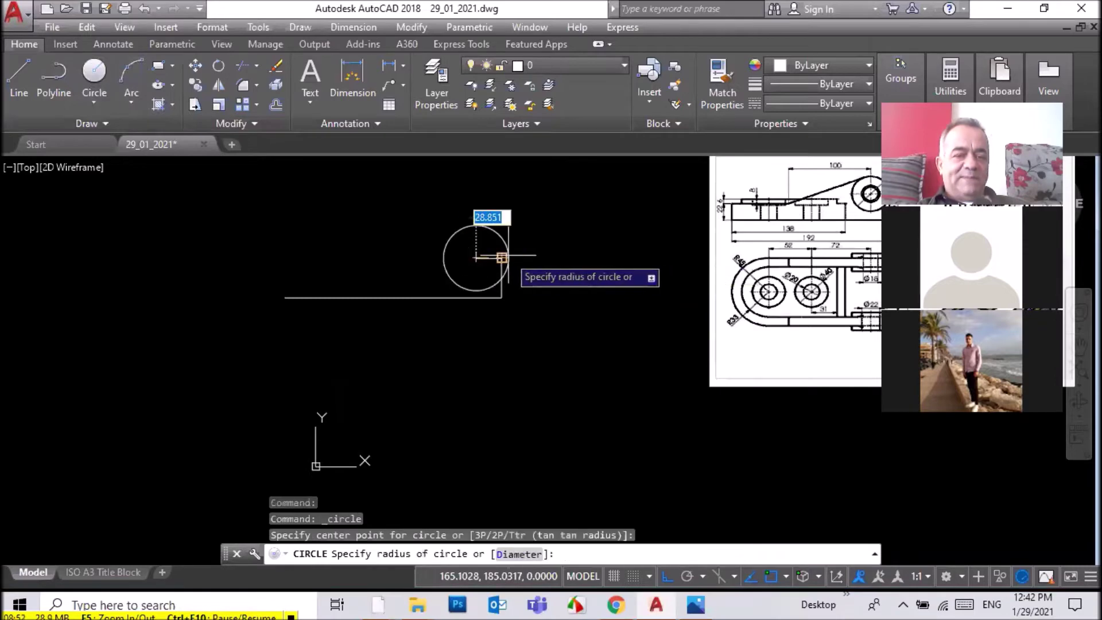
{"action": "type", "text": "23"}
{"action": "key", "text": "Return"}
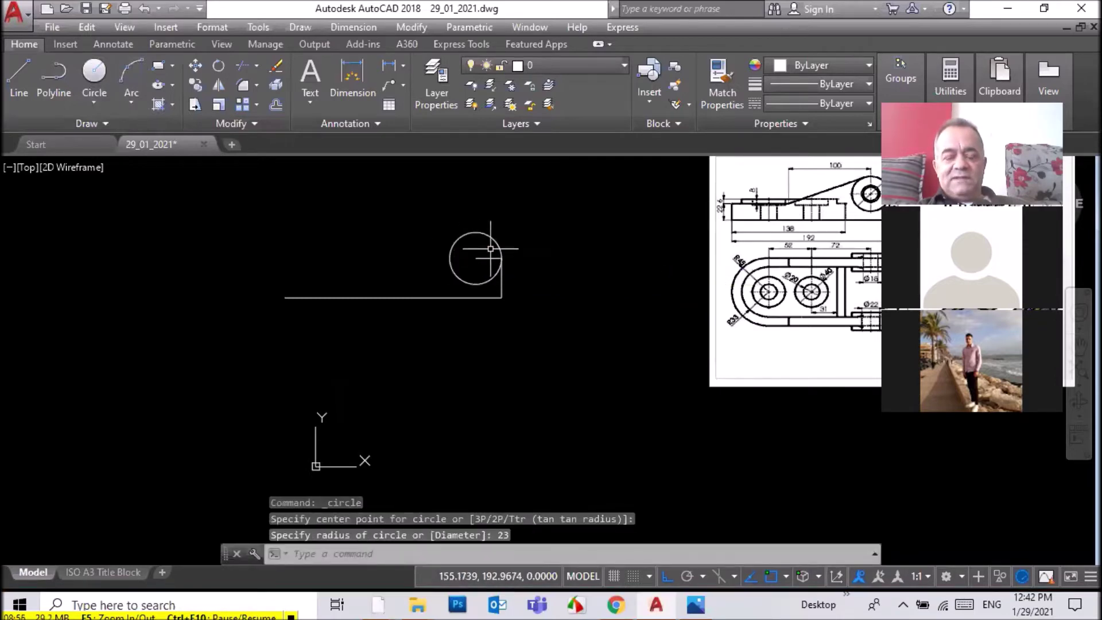
{"action": "scroll", "coordinate": [685, 221], "scroll_direction": "down", "scroll_amount": 3}
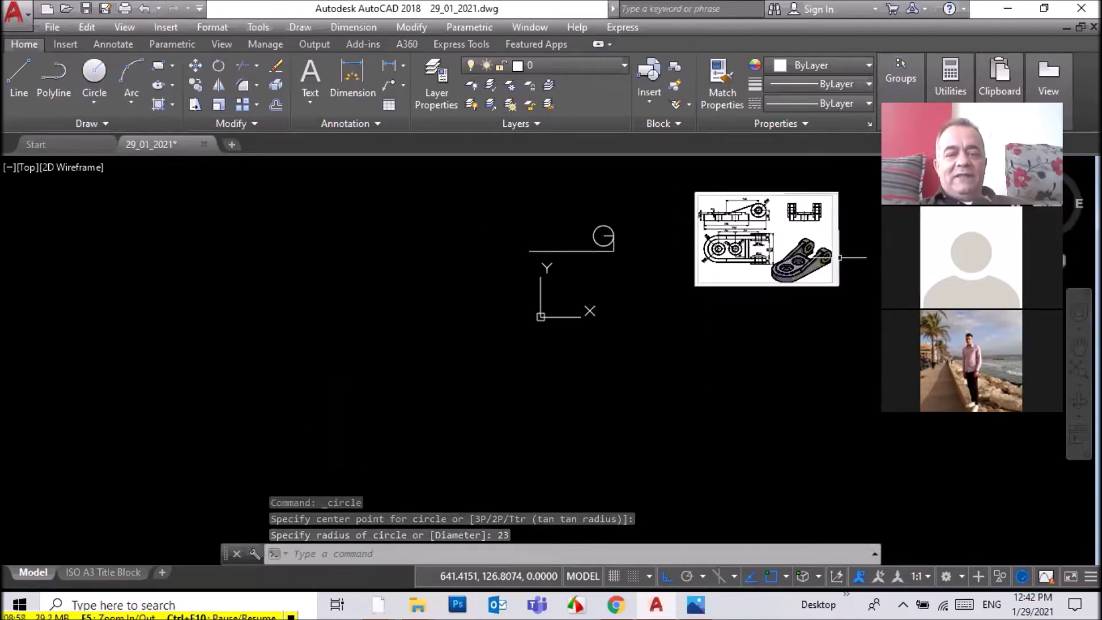
{"action": "scroll", "coordinate": [840, 257], "scroll_direction": "up", "scroll_amount": 2}
{"action": "scroll", "coordinate": [866, 246], "scroll_direction": "up", "scroll_amount": 2}
{"action": "scroll", "coordinate": [804, 290], "scroll_direction": "up", "scroll_amount": 2}
{"action": "scroll", "coordinate": [804, 291], "scroll_direction": "down", "scroll_amount": 1}
{"action": "scroll", "coordinate": [765, 264], "scroll_direction": "up", "scroll_amount": 3}
{"action": "scroll", "coordinate": [766, 264], "scroll_direction": "up", "scroll_amount": 1}
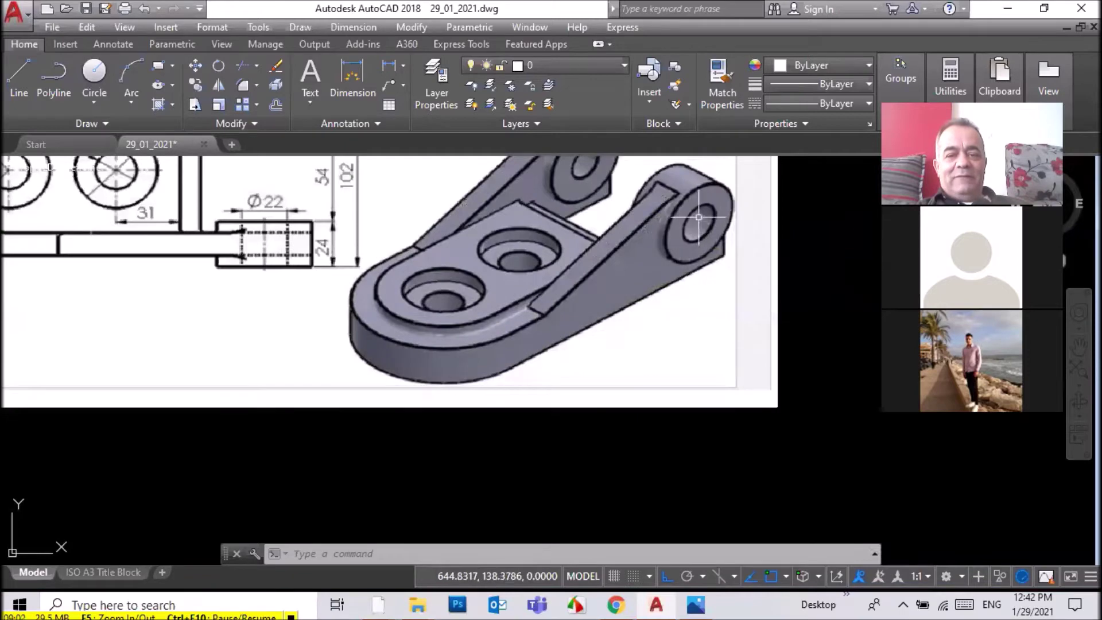
{"action": "scroll", "coordinate": [679, 251], "scroll_direction": "down", "scroll_amount": 4}
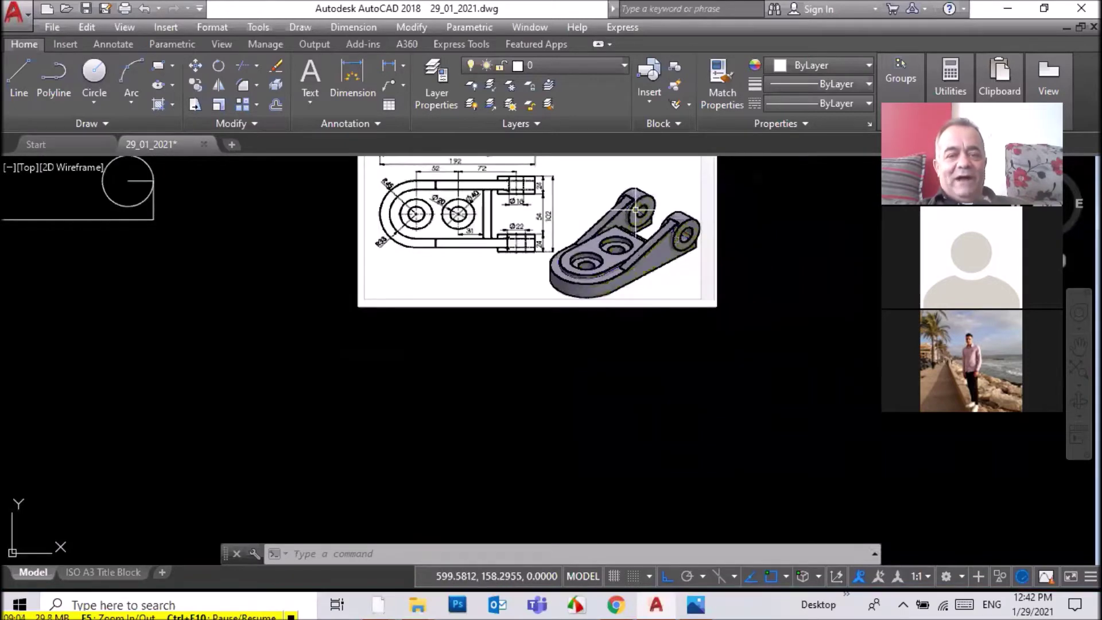
{"action": "scroll", "coordinate": [562, 172], "scroll_direction": "up", "scroll_amount": 1}
{"action": "scroll", "coordinate": [517, 190], "scroll_direction": "down", "scroll_amount": 2}
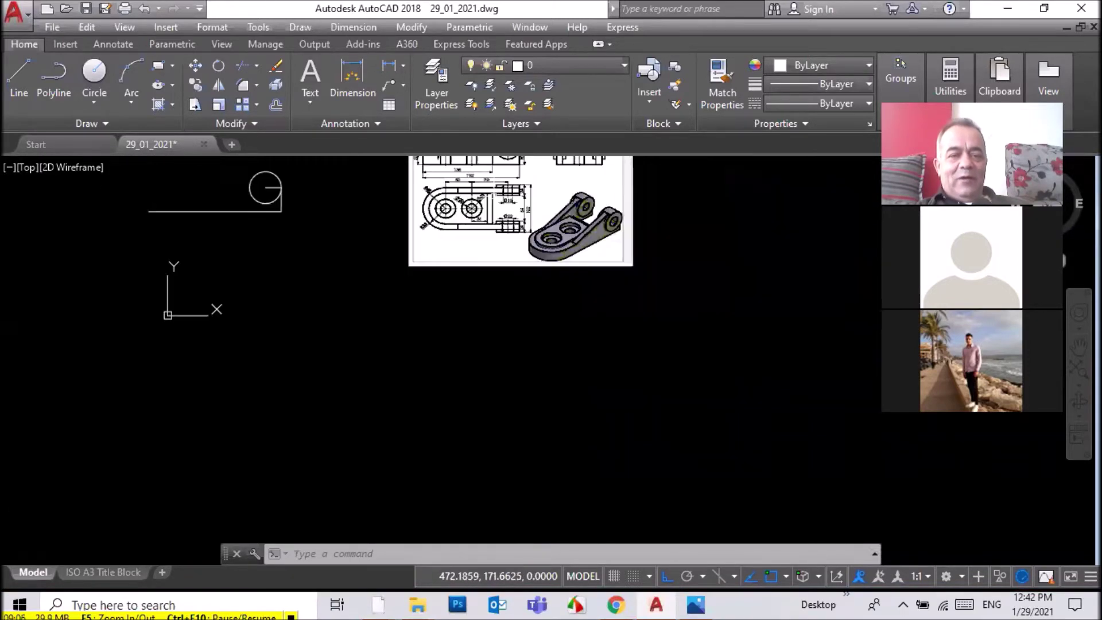
{"action": "scroll", "coordinate": [558, 167], "scroll_direction": "up", "scroll_amount": 2}
{"action": "scroll", "coordinate": [559, 161], "scroll_direction": "up", "scroll_amount": 2}
{"action": "scroll", "coordinate": [520, 182], "scroll_direction": "up", "scroll_amount": 2}
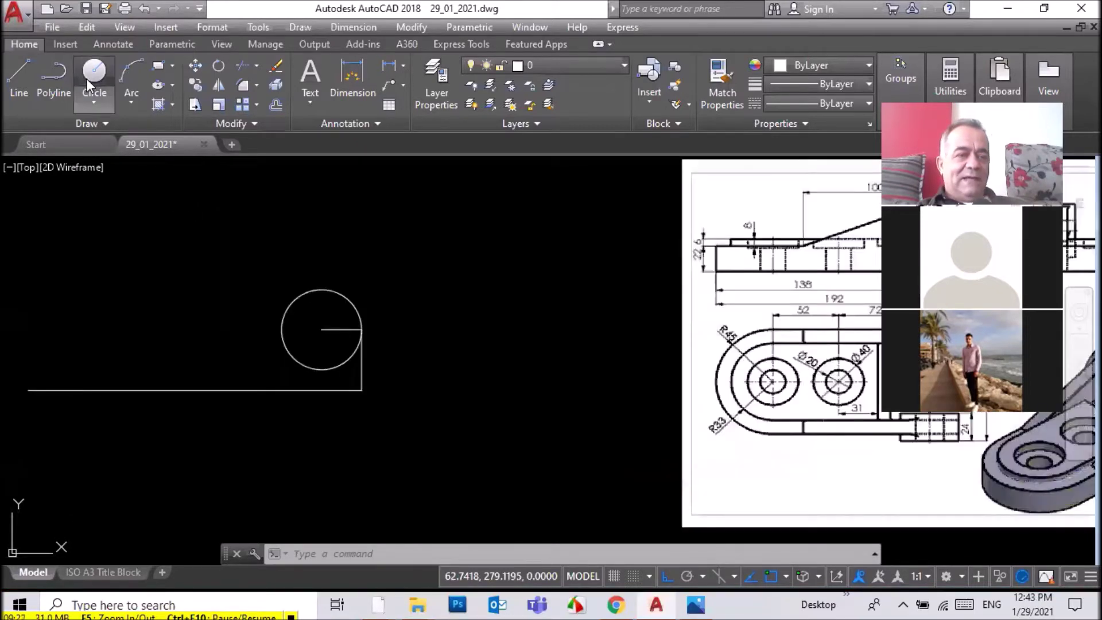
Add a radius-9 circle concentric with the radius-23 circle
{"action": "left_click", "coordinate": [94, 75]}
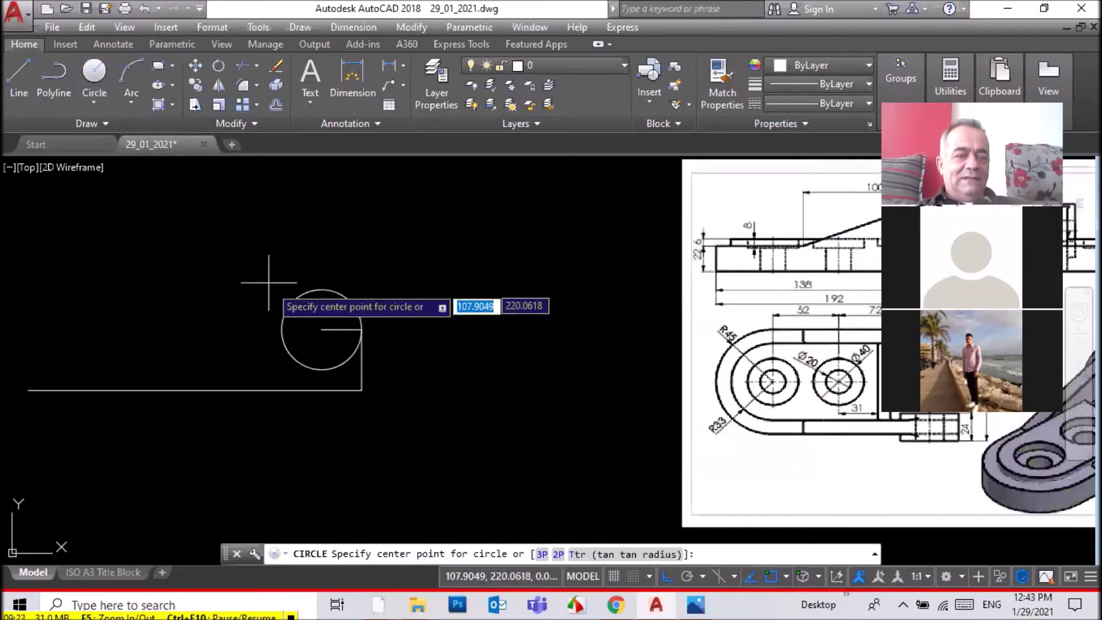
{"action": "left_click", "coordinate": [322, 329]}
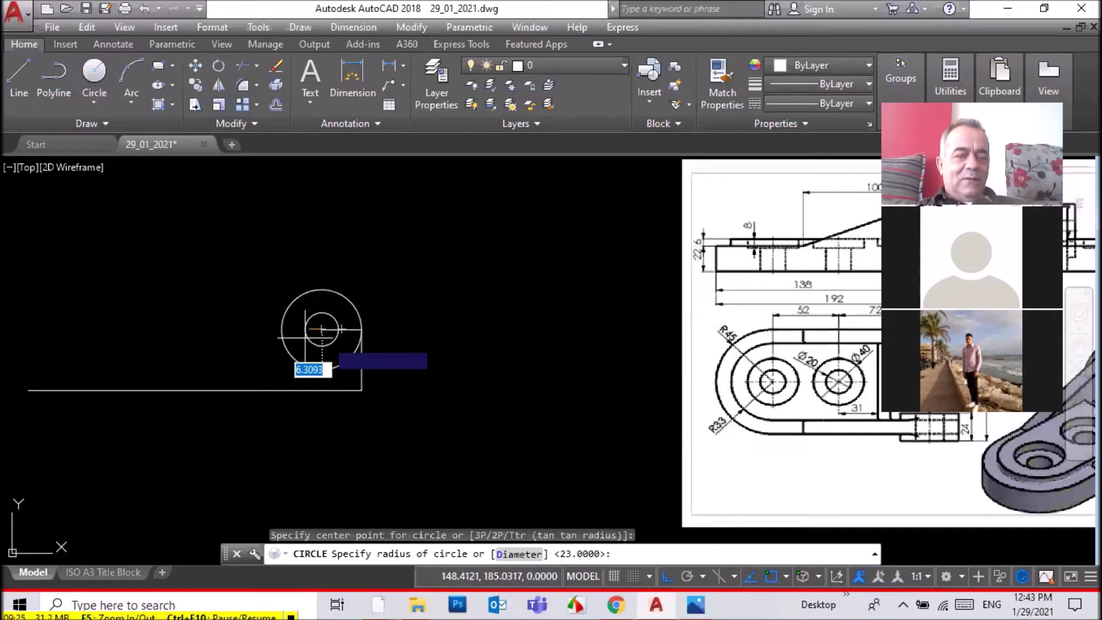
{"action": "type", "text": "9"}
{"action": "key", "text": "Return"}
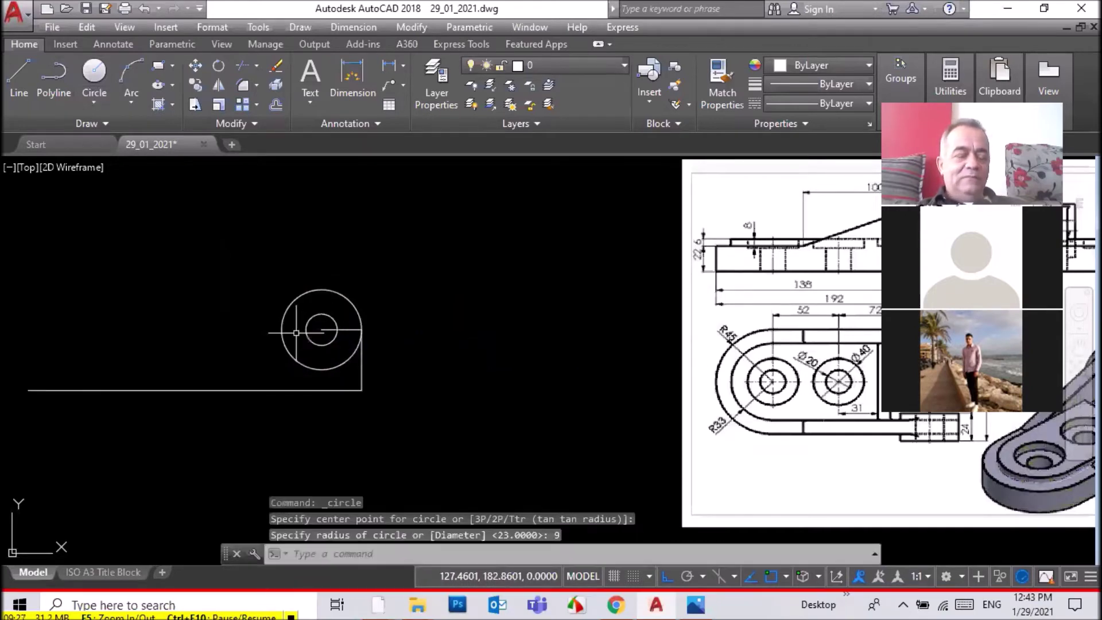
{"action": "key", "text": "Return"}
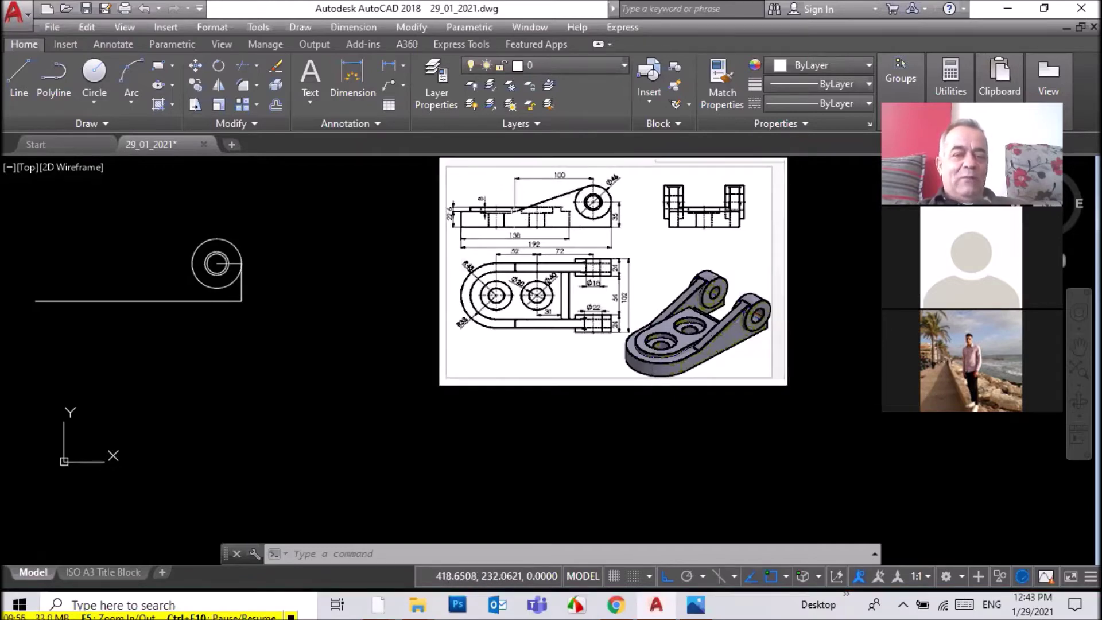
Offset the bottom line 22 units upward to create a parallel line
{"action": "scroll", "coordinate": [513, 220], "scroll_direction": "up", "scroll_amount": 2}
{"action": "scroll", "coordinate": [513, 219], "scroll_direction": "up", "scroll_amount": 2}
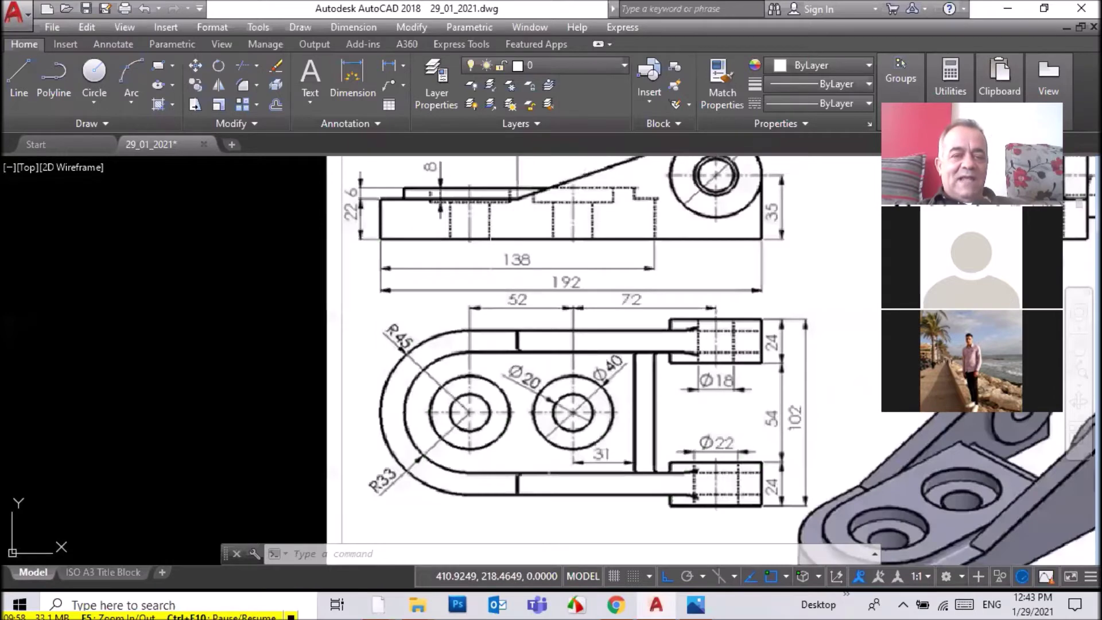
{"action": "scroll", "coordinate": [361, 218], "scroll_direction": "down", "scroll_amount": 3}
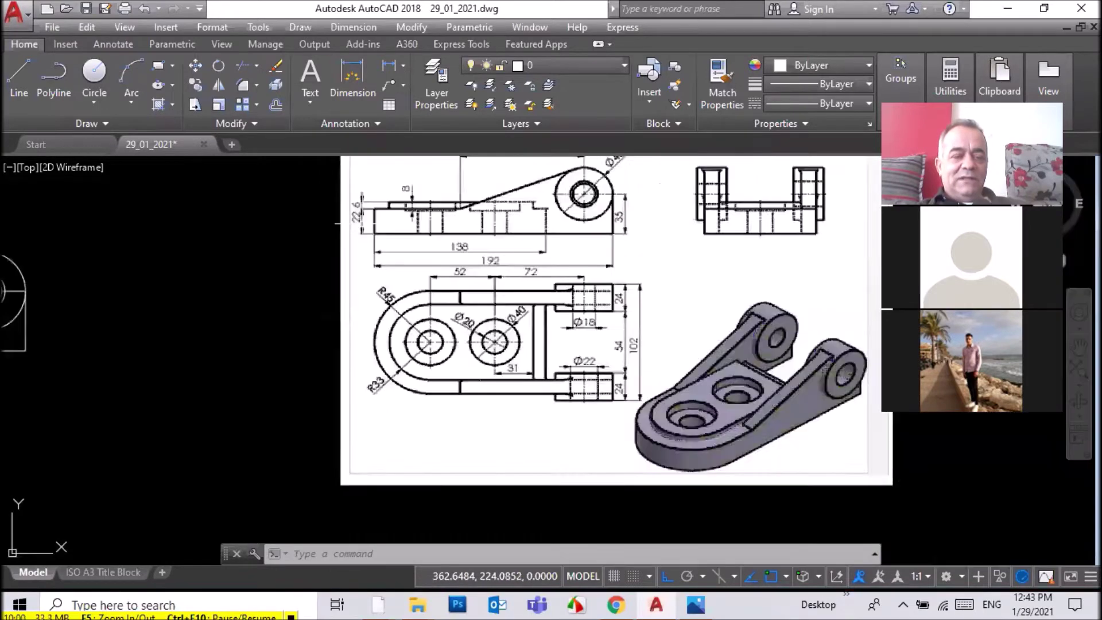
{"action": "scroll", "coordinate": [360, 218], "scroll_direction": "down", "scroll_amount": 3}
{"action": "scroll", "coordinate": [291, 251], "scroll_direction": "down", "scroll_amount": 2}
{"action": "scroll", "coordinate": [167, 235], "scroll_direction": "up", "scroll_amount": 2}
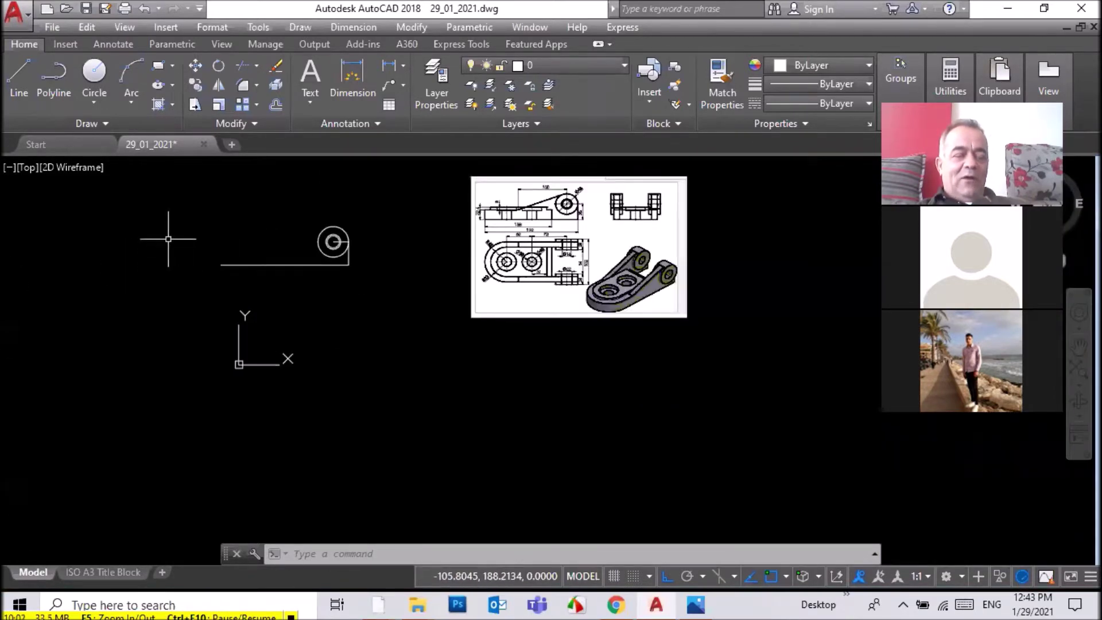
{"action": "scroll", "coordinate": [168, 237], "scroll_direction": "up", "scroll_amount": 2}
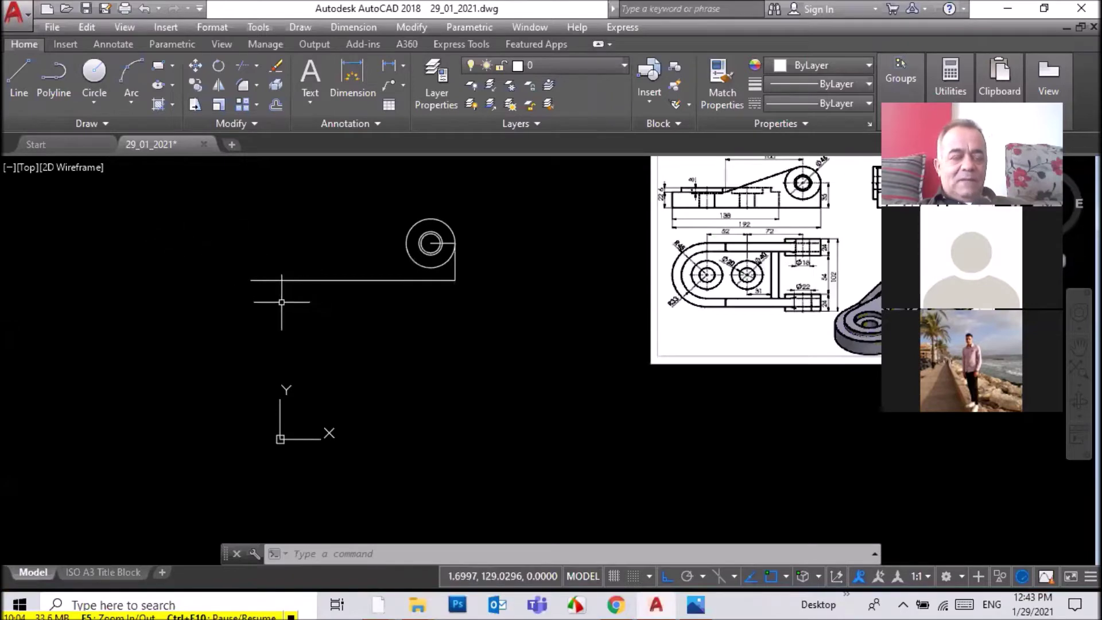
{"action": "type", "text": "o"}
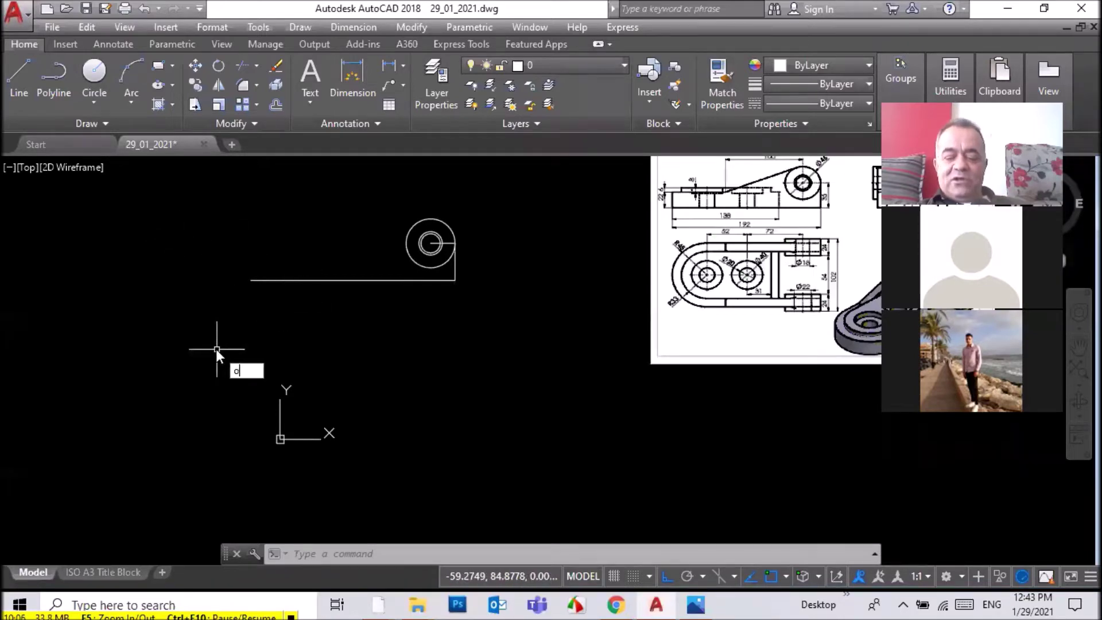
{"action": "key", "text": "Return"}
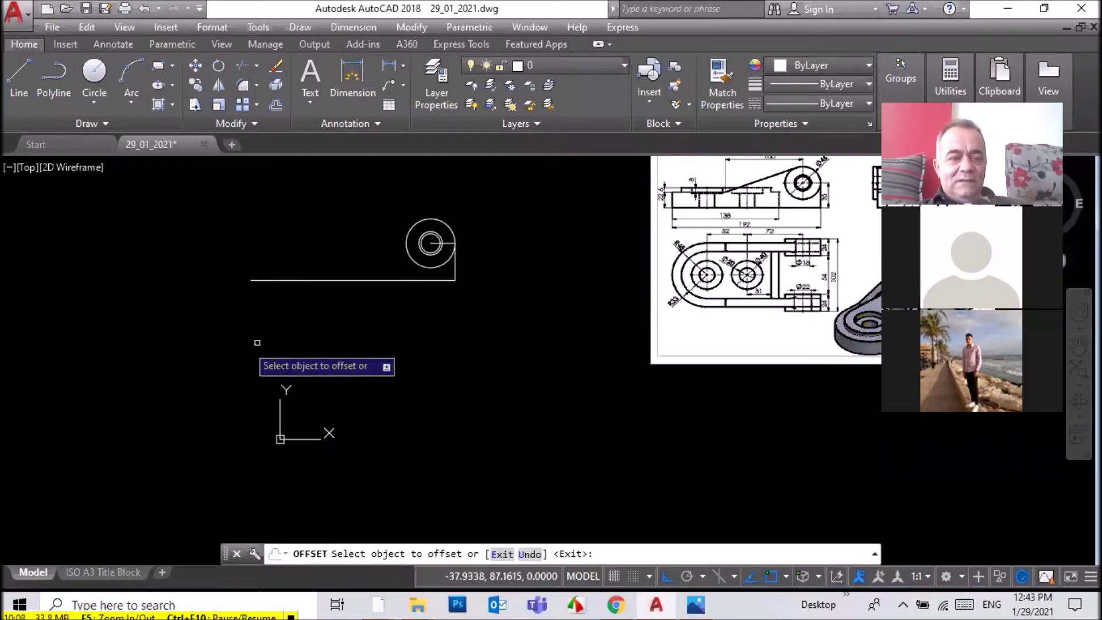
{"action": "left_click", "coordinate": [313, 280]}
{"action": "left_click", "coordinate": [314, 250]}
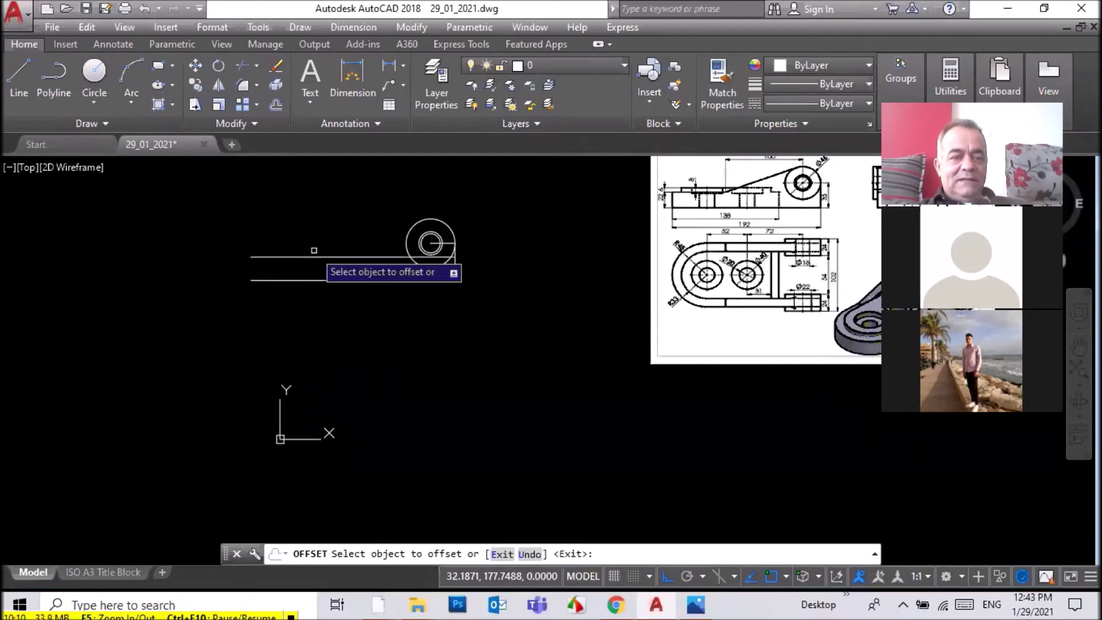
{"action": "right_click", "coordinate": [401, 351]}
{"action": "left_click", "coordinate": [406, 356]}
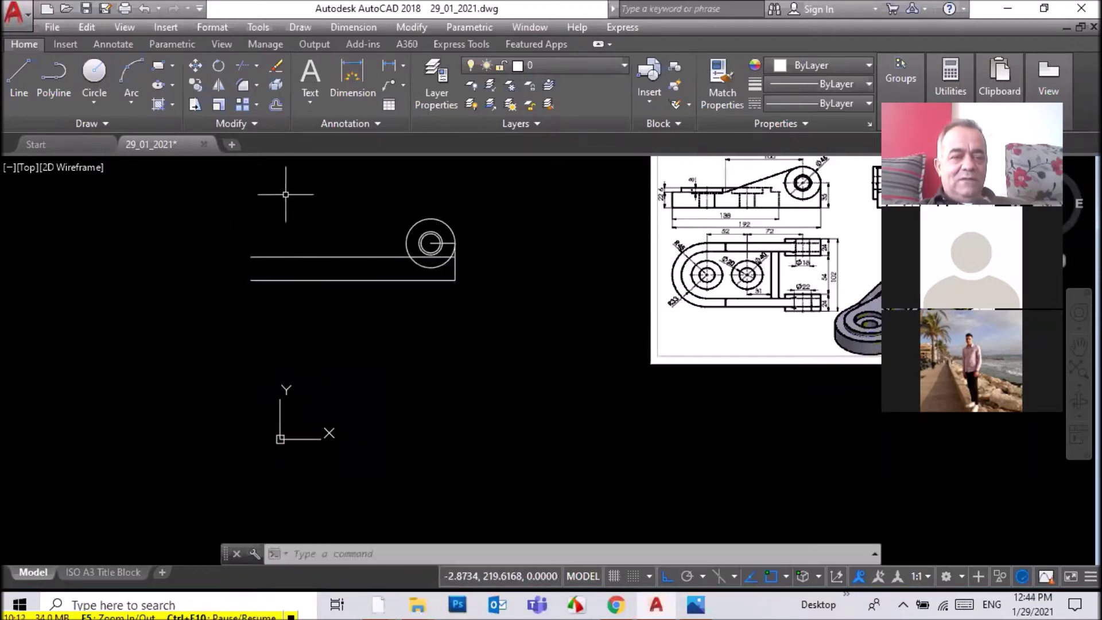
Add a 22 linear dimension between the two parallel lines, then select it
{"action": "left_click", "coordinate": [353, 27]}
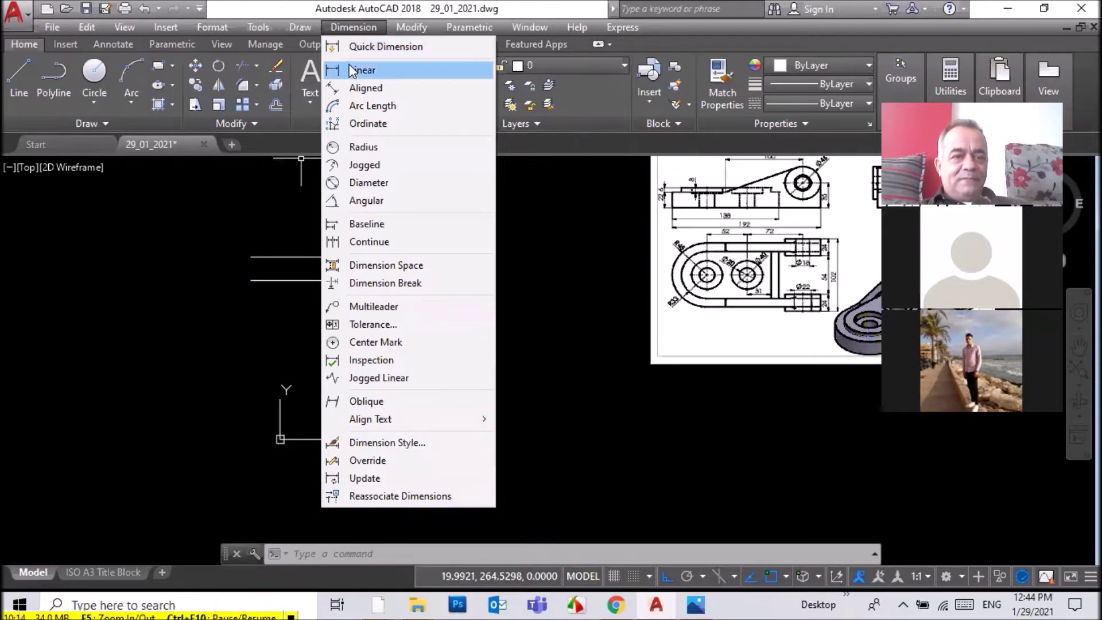
{"action": "left_click", "coordinate": [352, 69]}
{"action": "left_click", "coordinate": [250, 256]}
{"action": "left_click", "coordinate": [250, 279]}
{"action": "scroll", "coordinate": [235, 273], "scroll_direction": "up", "scroll_amount": 4}
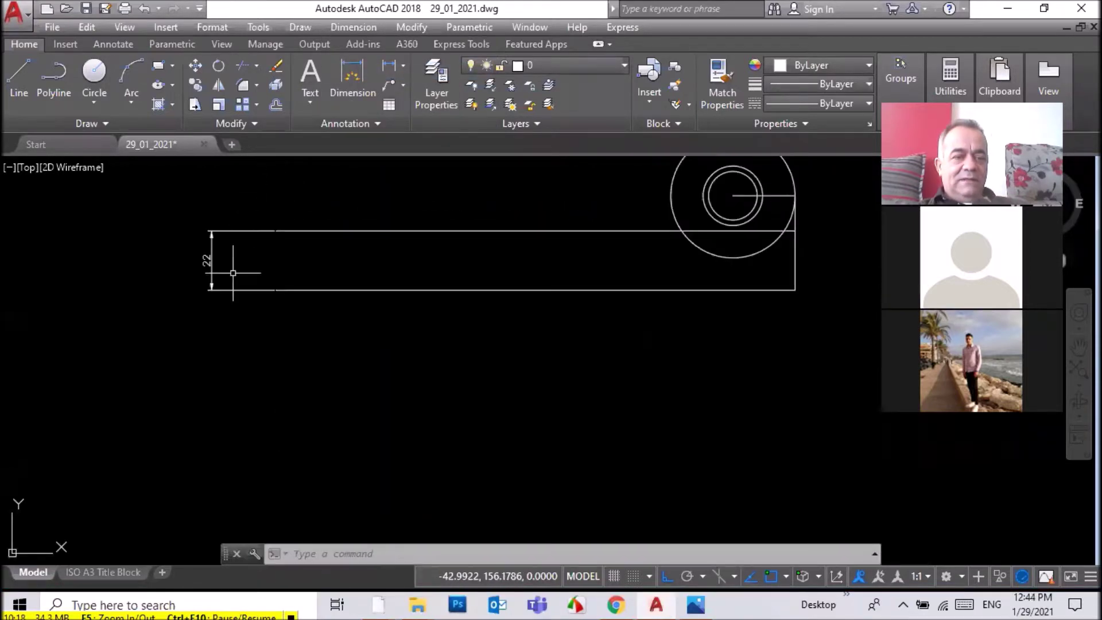
{"action": "left_click", "coordinate": [254, 210]}
{"action": "left_click", "coordinate": [150, 323]}
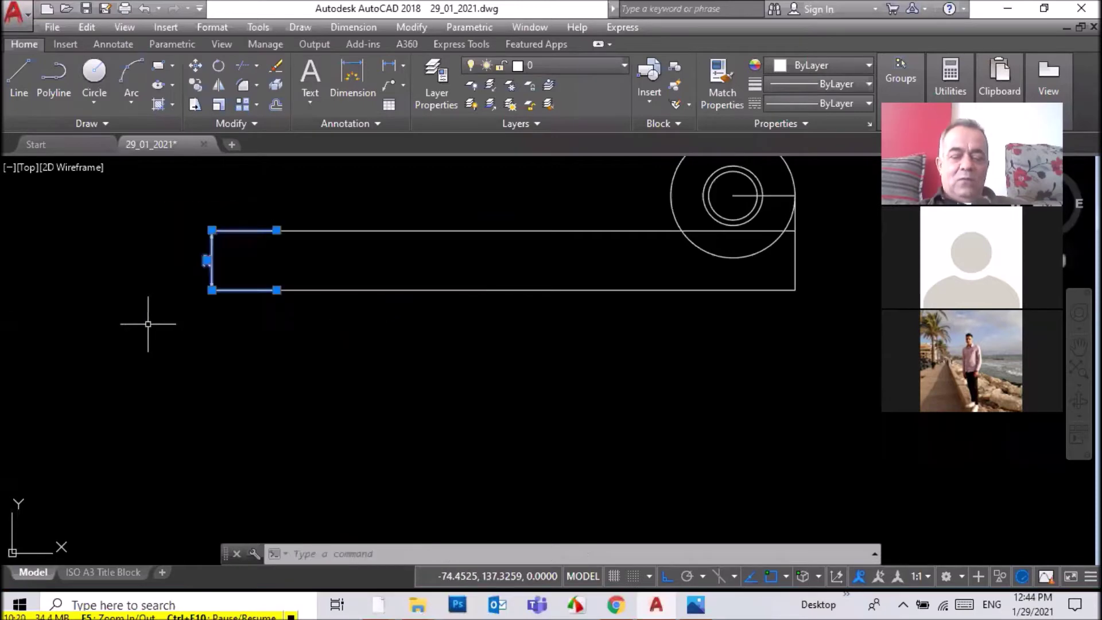
Erase the 22 dimension, then start an OFFSET and cancel it
{"action": "key", "text": "Delete"}
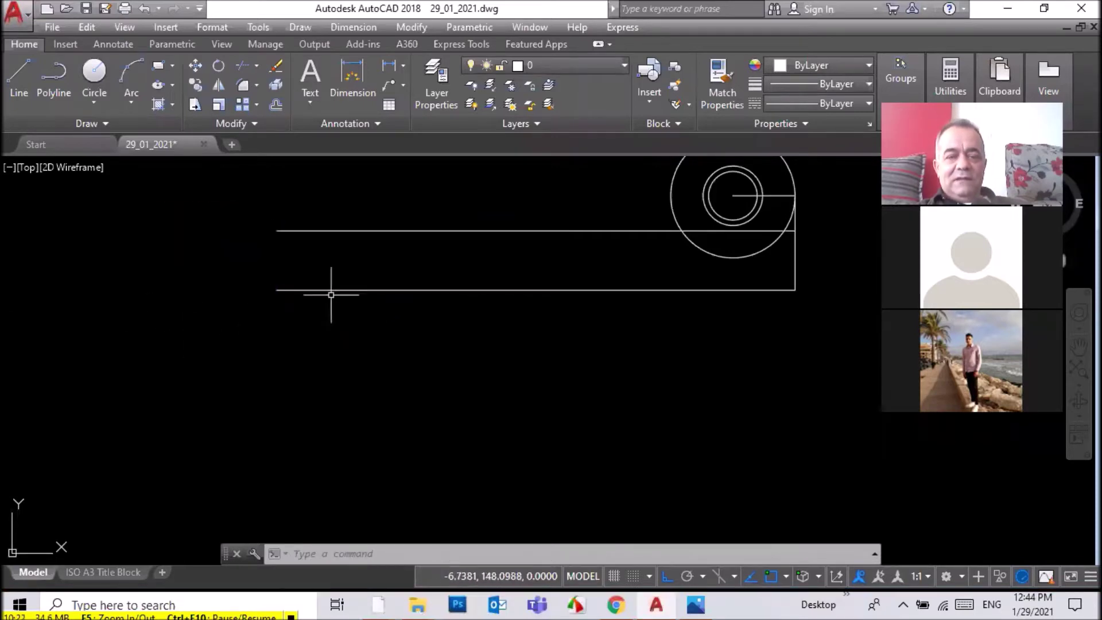
{"action": "scroll", "coordinate": [368, 250], "scroll_direction": "down", "scroll_amount": 4}
{"action": "scroll", "coordinate": [559, 229], "scroll_direction": "up", "scroll_amount": 2}
{"action": "type", "text": "o"}
{"action": "key", "text": "Return"}
{"action": "type", "text": "1"}
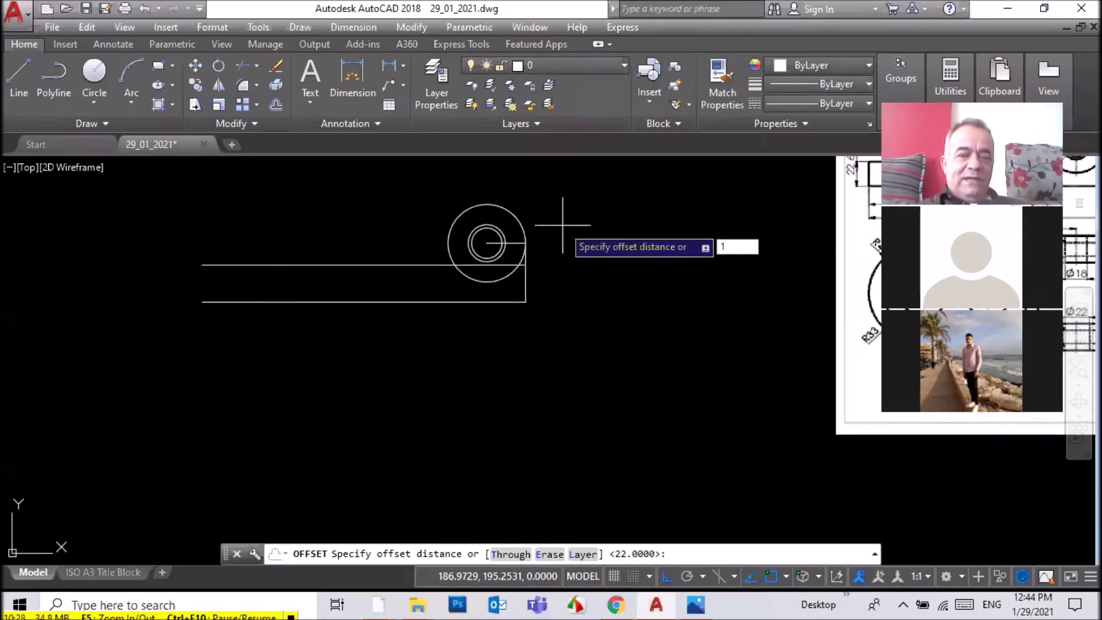
{"action": "key", "text": "Escape"}
{"action": "scroll", "coordinate": [512, 300], "scroll_direction": "down", "scroll_amount": 3}
{"action": "scroll", "coordinate": [729, 270], "scroll_direction": "up", "scroll_amount": 2}
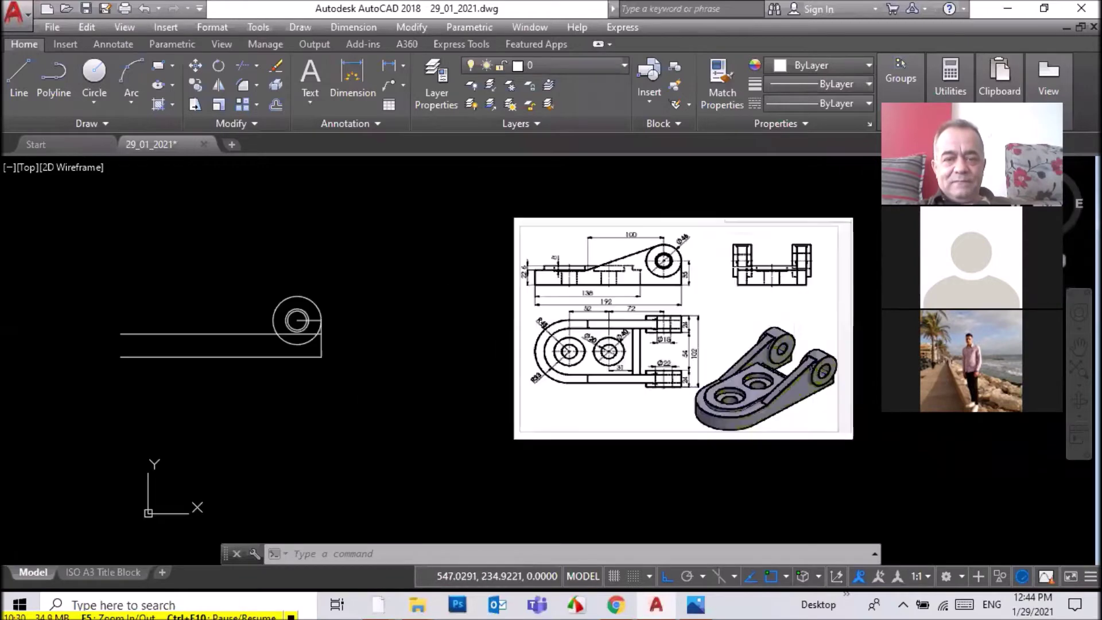
{"action": "scroll", "coordinate": [690, 268], "scroll_direction": "up", "scroll_amount": 2}
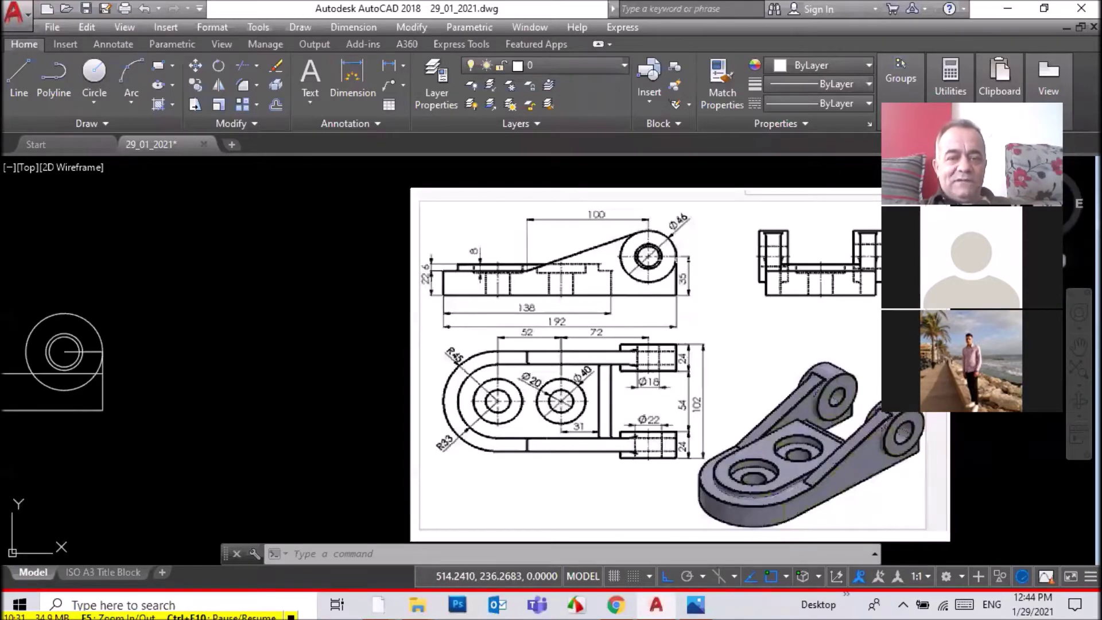
{"action": "scroll", "coordinate": [672, 258], "scroll_direction": "down", "scroll_amount": 6}
{"action": "scroll", "coordinate": [545, 247], "scroll_direction": "up", "scroll_amount": 3}
{"action": "scroll", "coordinate": [543, 253], "scroll_direction": "up", "scroll_amount": 4}
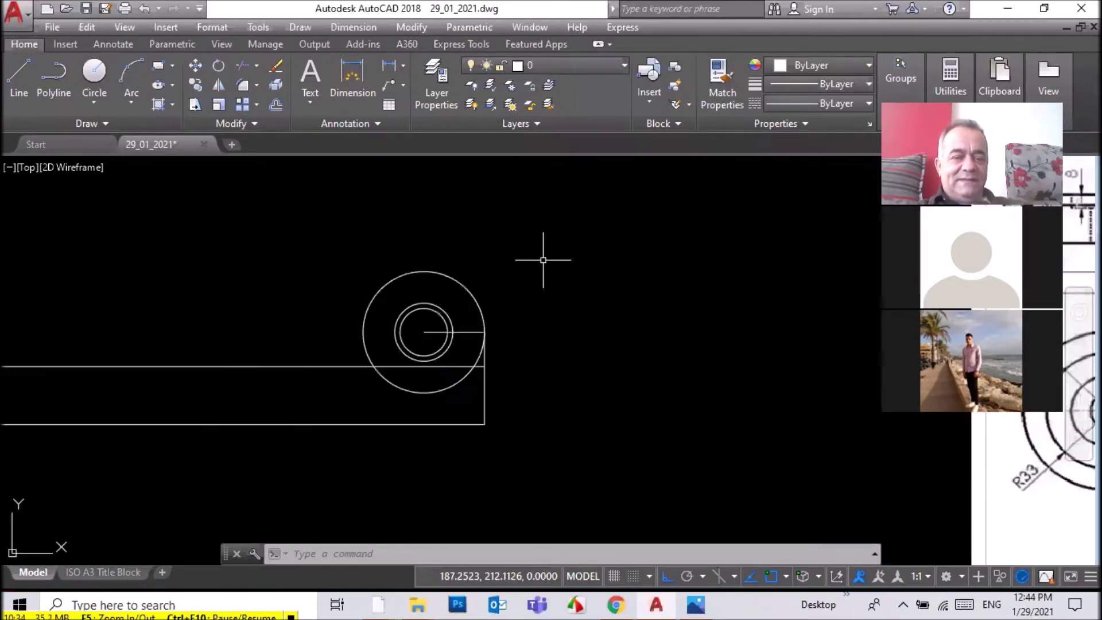
Centre the horizontal line on the circles and draw a vertical line through their centre
{"action": "left_click", "coordinate": [460, 331]}
{"action": "left_click", "coordinate": [423, 332]}
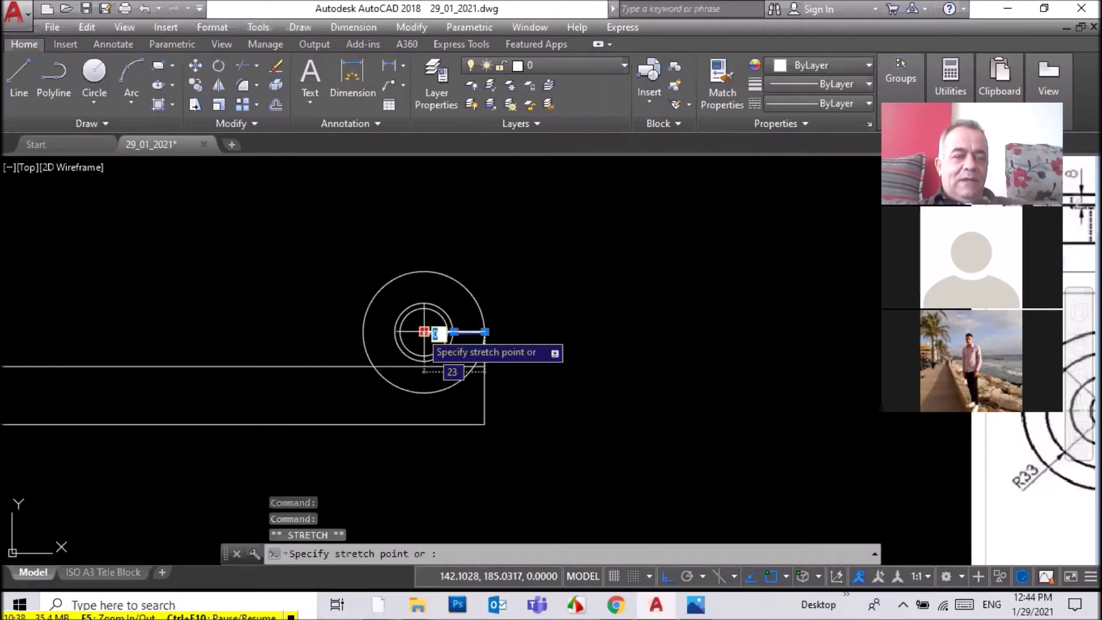
{"action": "left_click", "coordinate": [260, 332]}
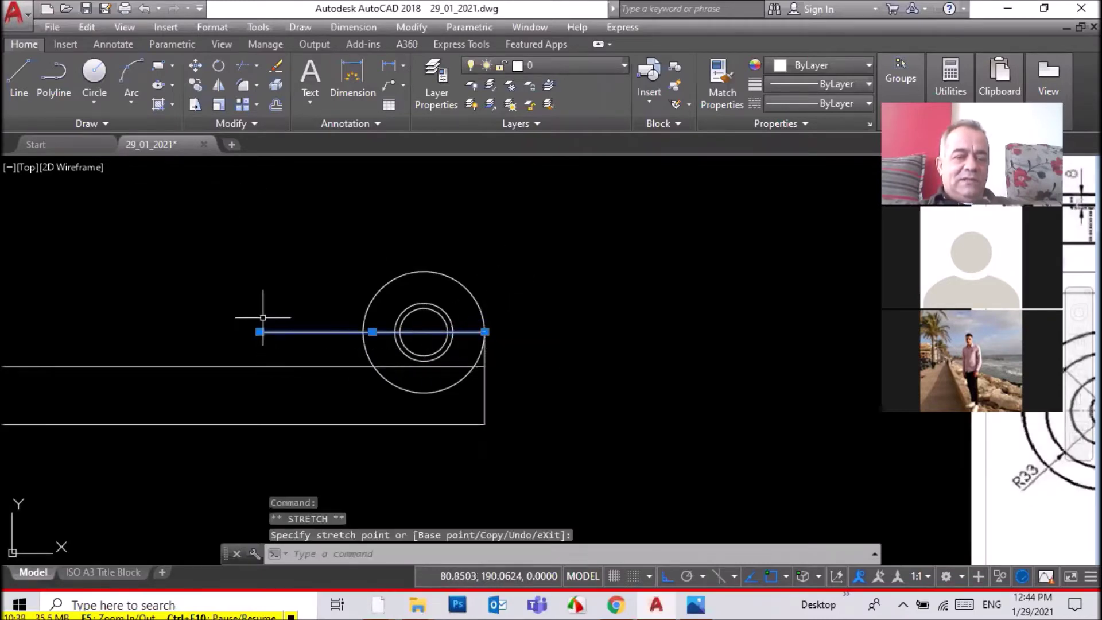
{"action": "left_click", "coordinate": [372, 331]}
{"action": "left_click", "coordinate": [423, 332]}
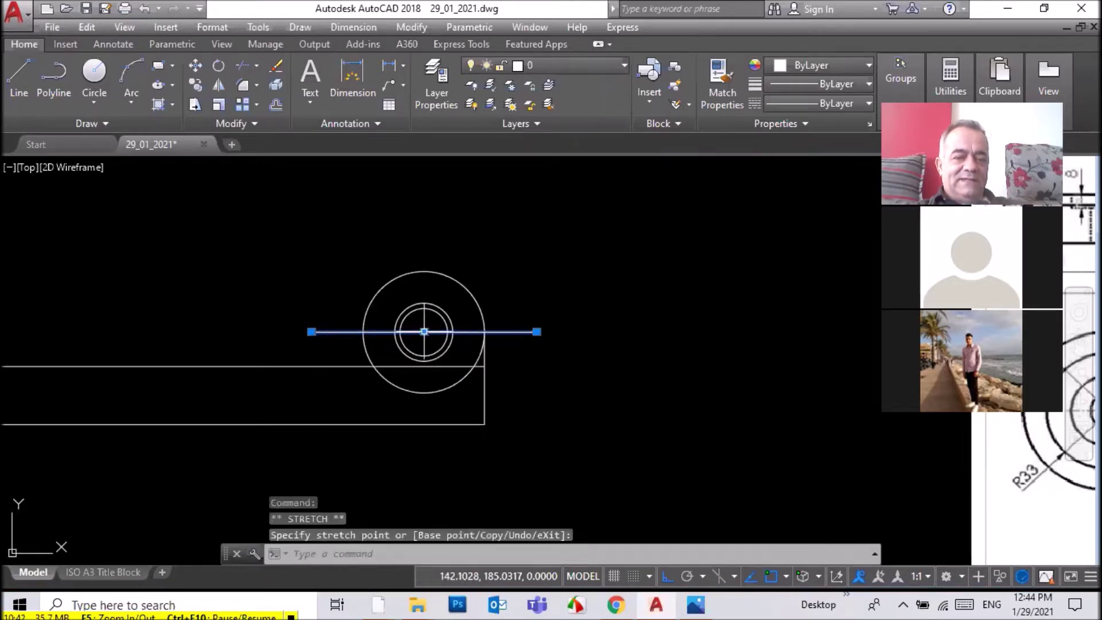
{"action": "left_click", "coordinate": [22, 67]}
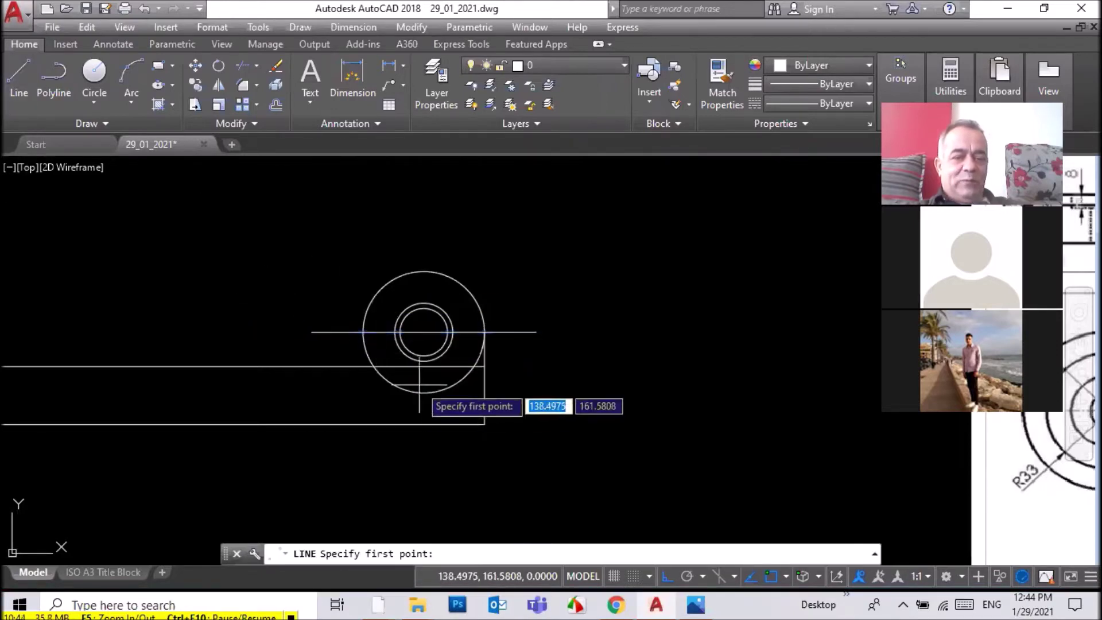
{"action": "left_click", "coordinate": [423, 331]}
{"action": "key", "text": "Escape"}
{"action": "key", "text": "Escape"}
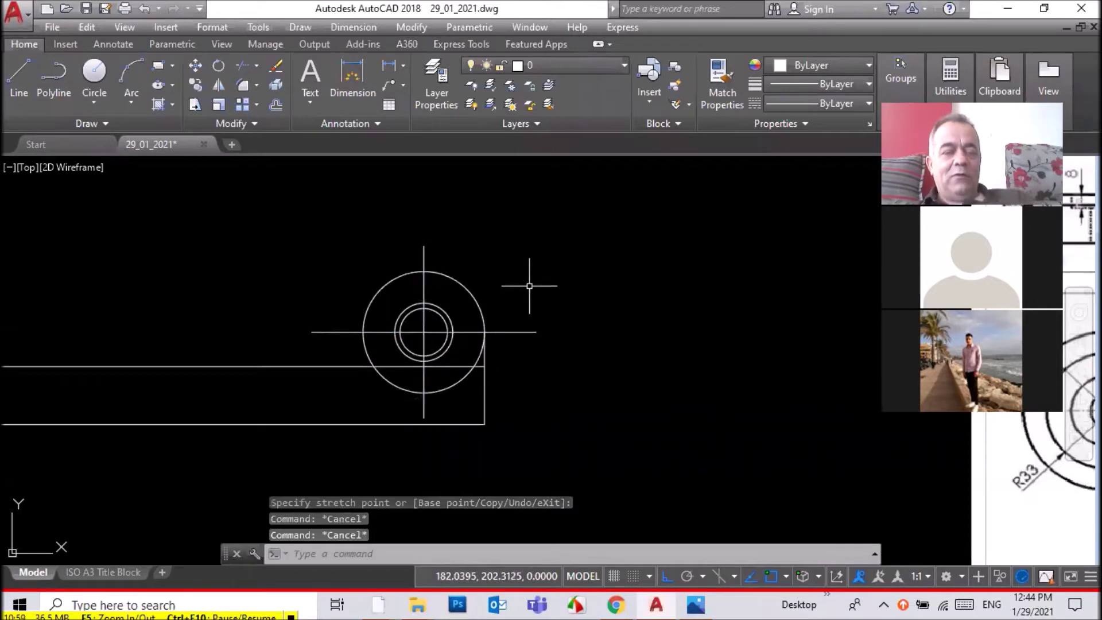
Move both centre lines onto the axe layer
{"action": "left_click", "coordinate": [534, 294]}
{"action": "left_click", "coordinate": [506, 340]}
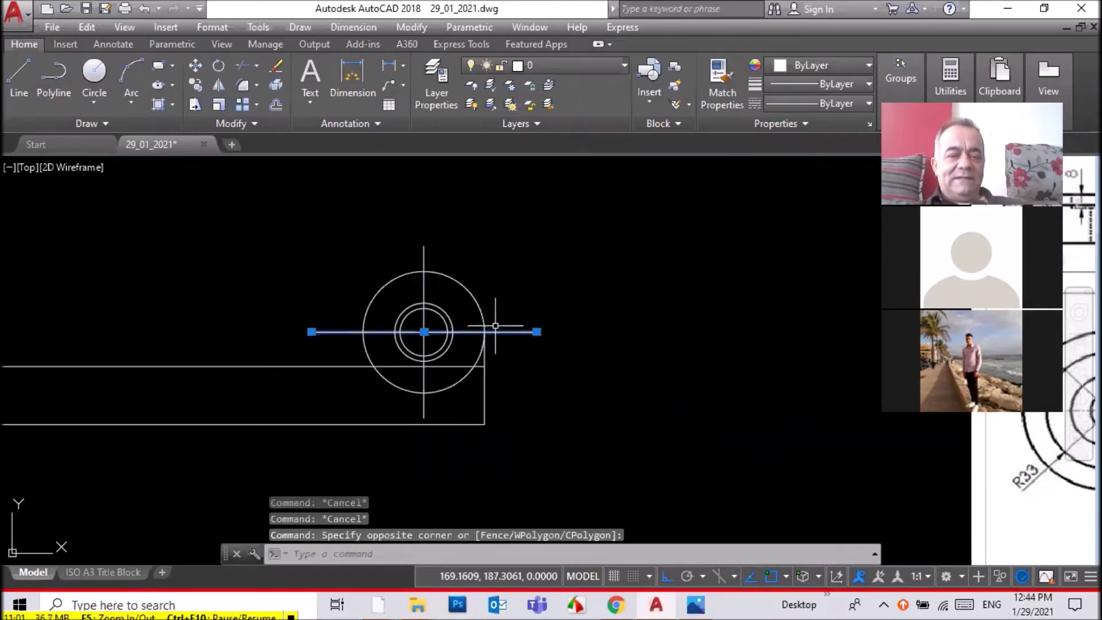
{"action": "left_click", "coordinate": [449, 257]}
{"action": "left_click", "coordinate": [393, 246]}
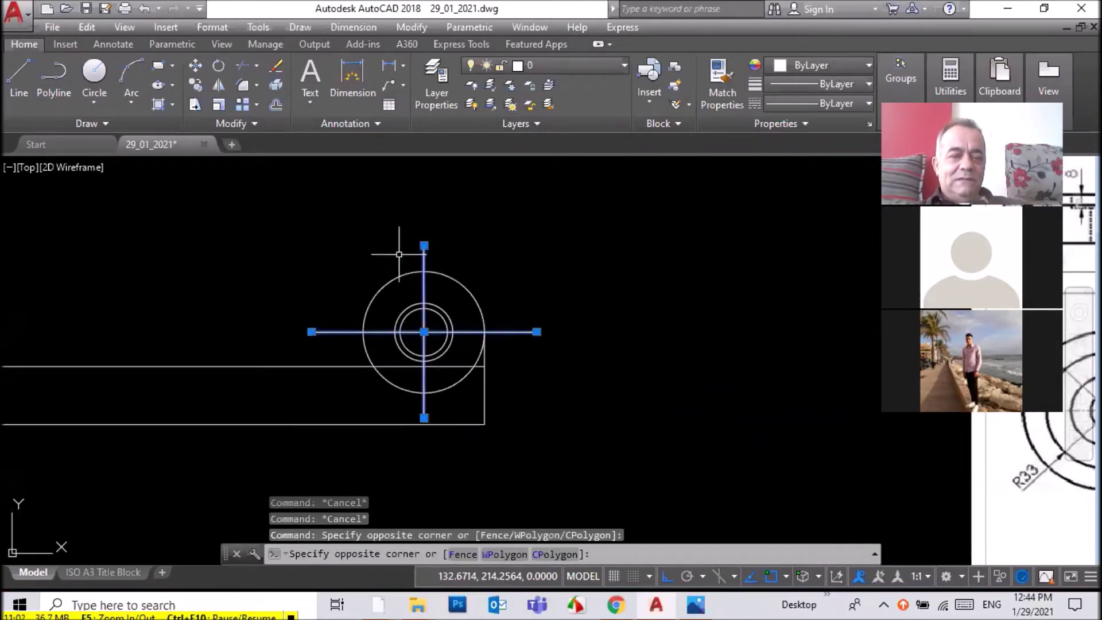
{"action": "left_click", "coordinate": [581, 72]}
{"action": "left_click", "coordinate": [564, 109]}
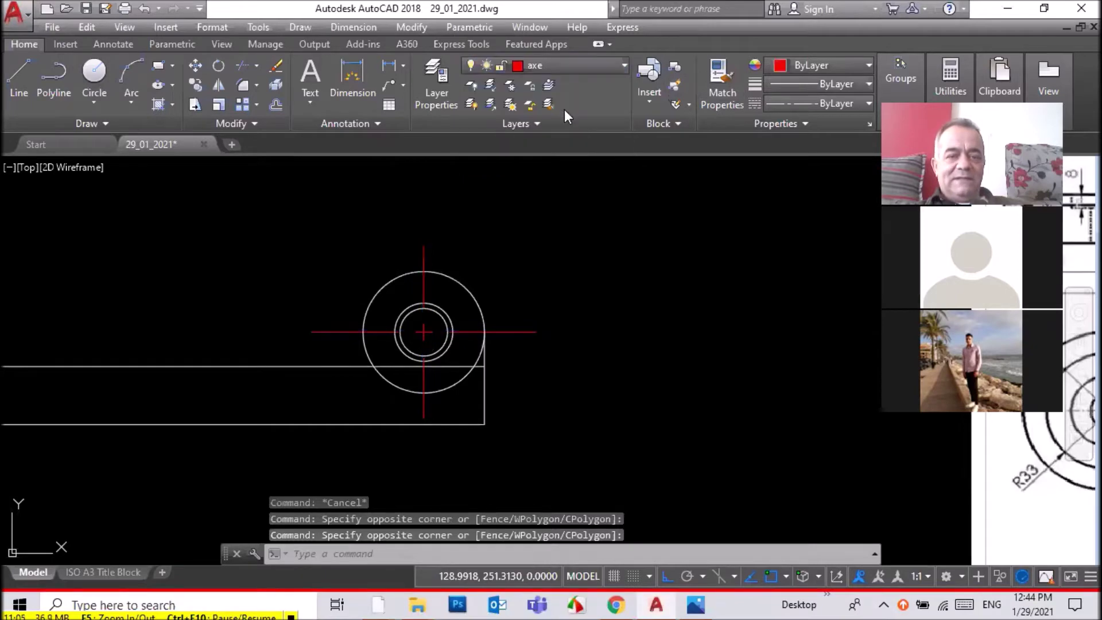
{"action": "key", "text": "Escape"}
{"action": "key", "text": "Escape"}
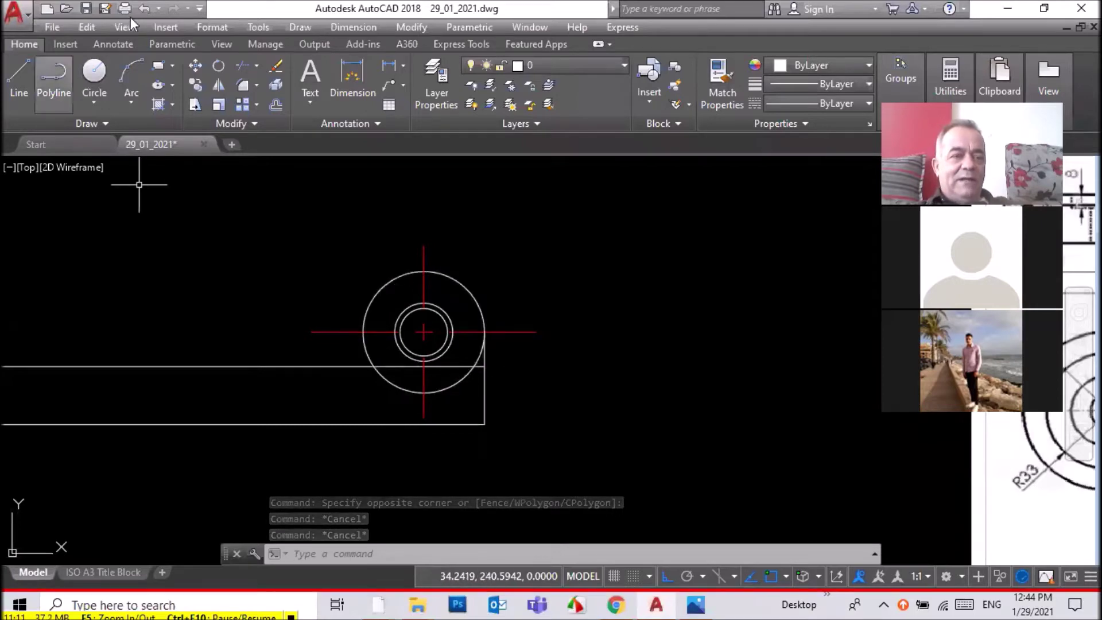
Set the global linetype scale factor to 0.5 in the Linetype settings
{"action": "left_click", "coordinate": [224, 29]}
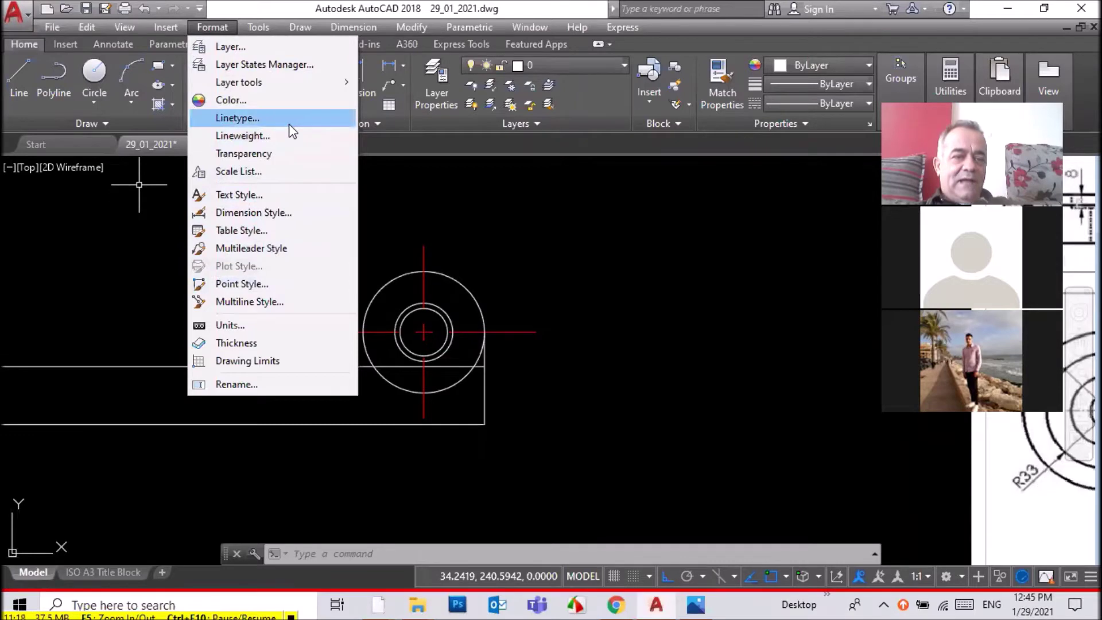
{"action": "key", "text": "Escape"}
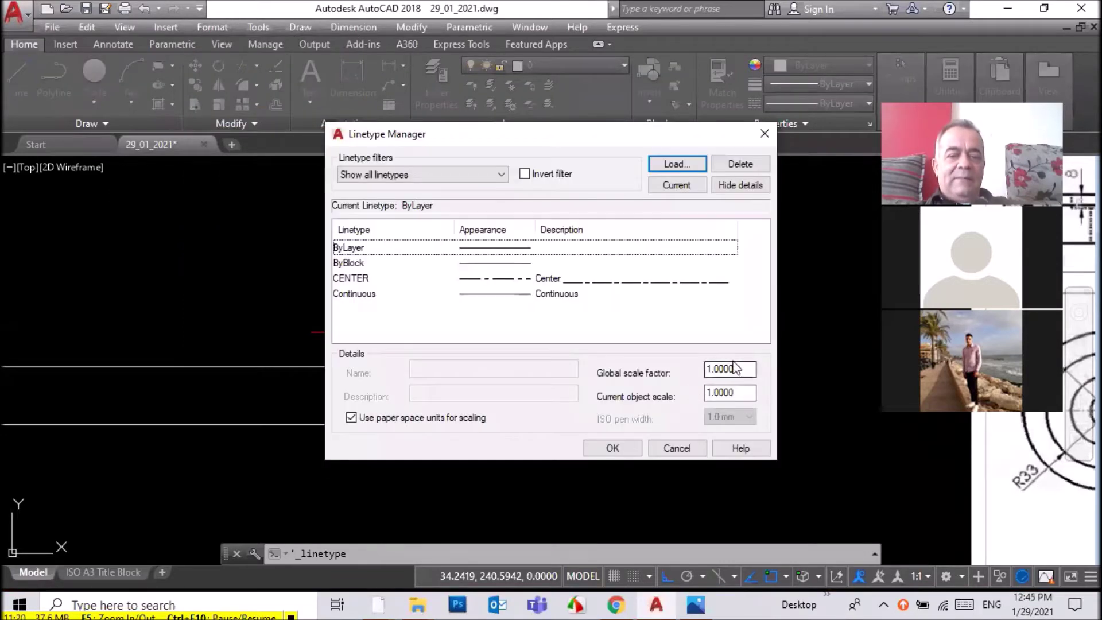
{"action": "double_click", "coordinate": [734, 369]}
{"action": "type", "text": "0.5"}
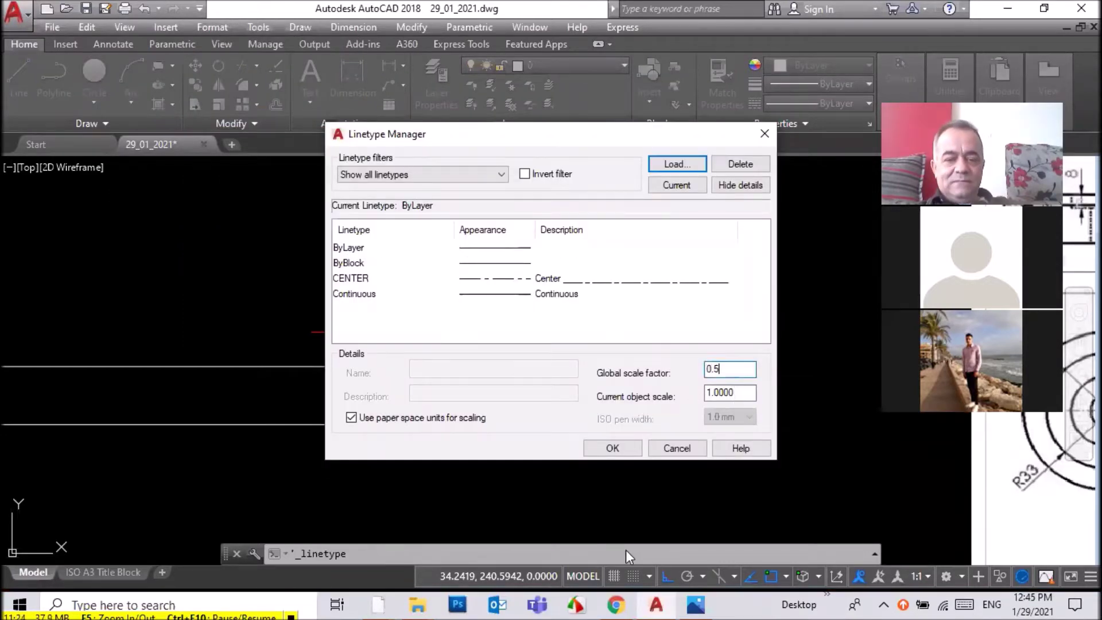
{"action": "left_click", "coordinate": [612, 449]}
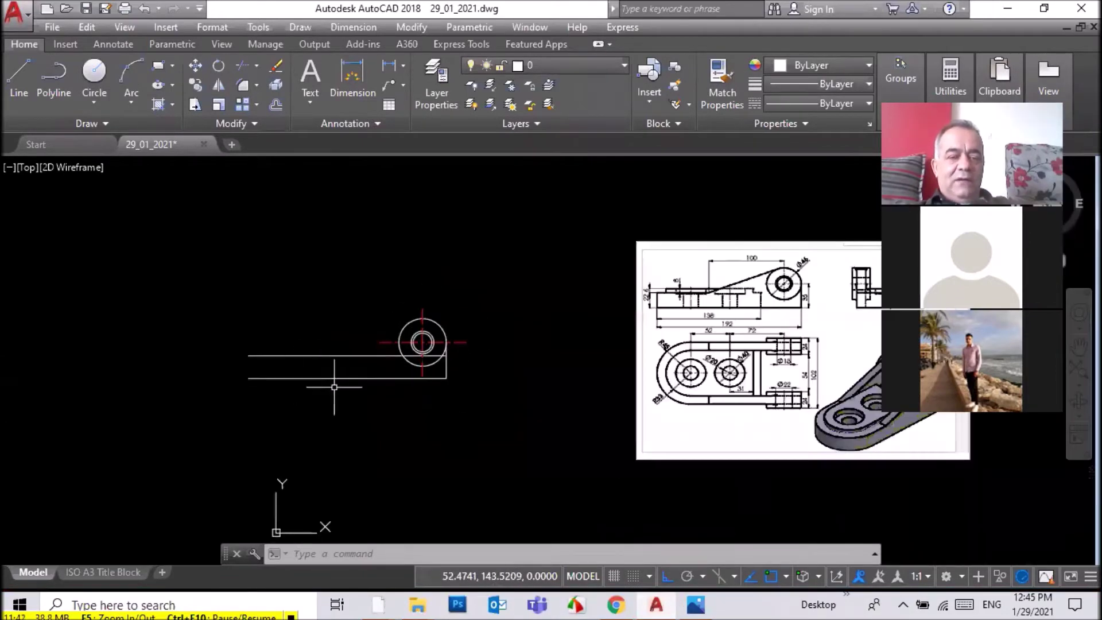
Offset the circle's vertical centre line 100 units to the left
{"action": "scroll", "coordinate": [336, 387], "scroll_direction": "up", "scroll_amount": 2}
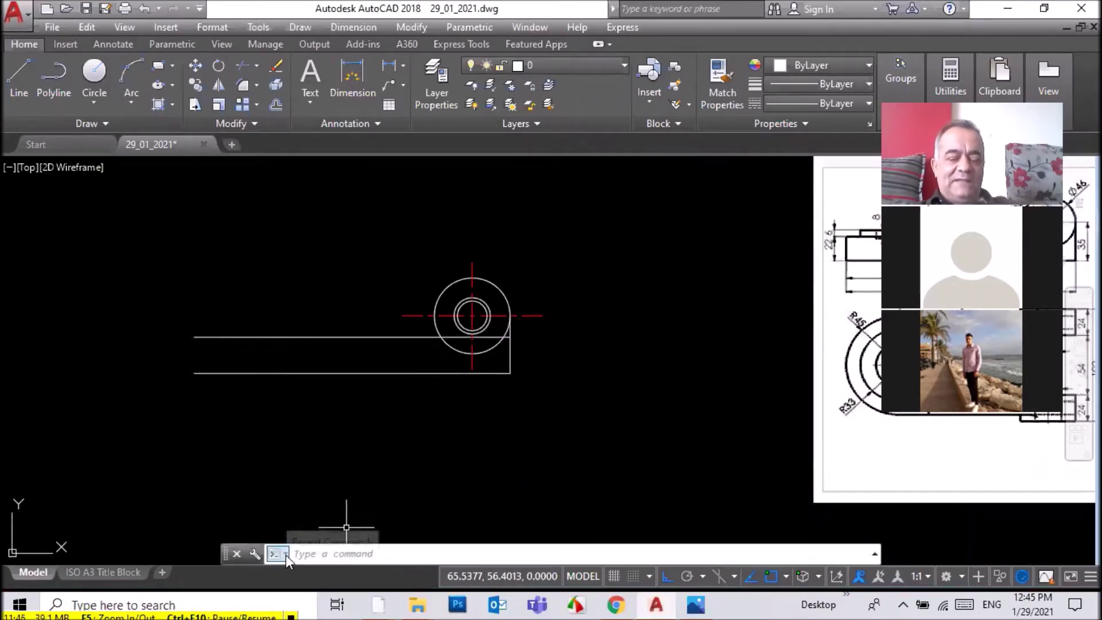
{"action": "type", "text": "o"}
{"action": "key", "text": "Return"}
{"action": "type", "text": "100"}
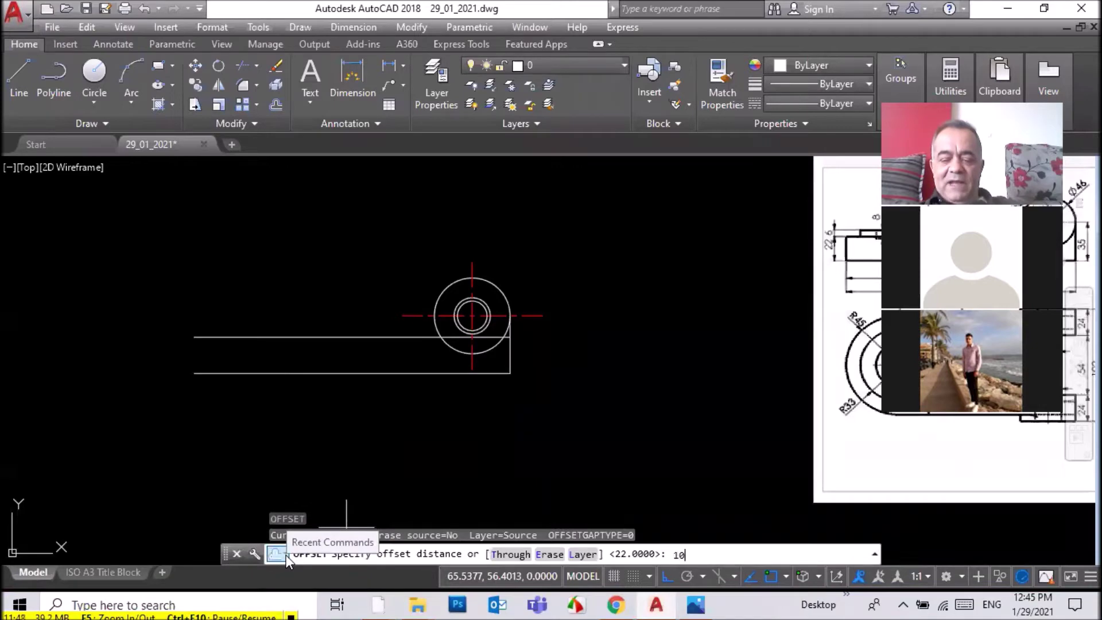
{"action": "key", "text": "Return"}
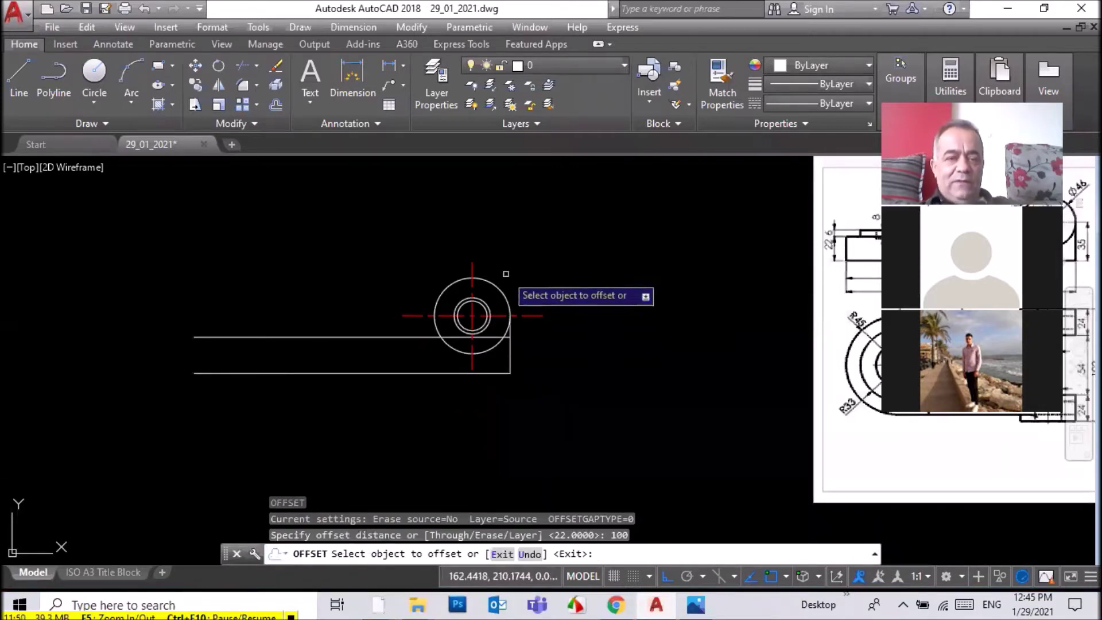
{"action": "left_click", "coordinate": [472, 266]}
{"action": "left_click", "coordinate": [436, 264]}
{"action": "right_click", "coordinate": [589, 211]}
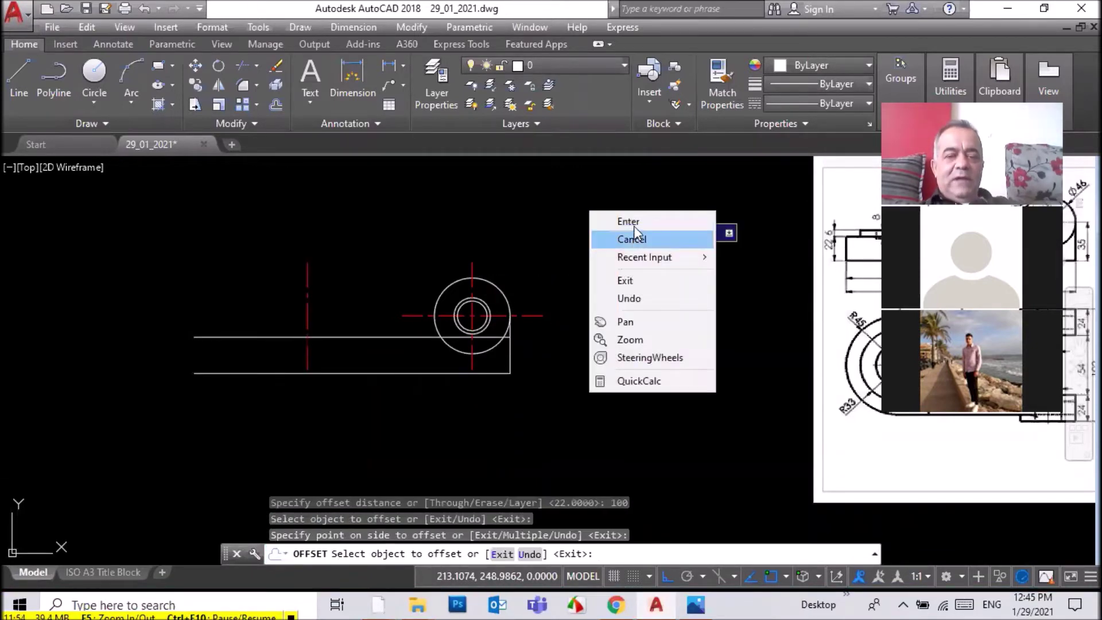
{"action": "left_click", "coordinate": [608, 221]}
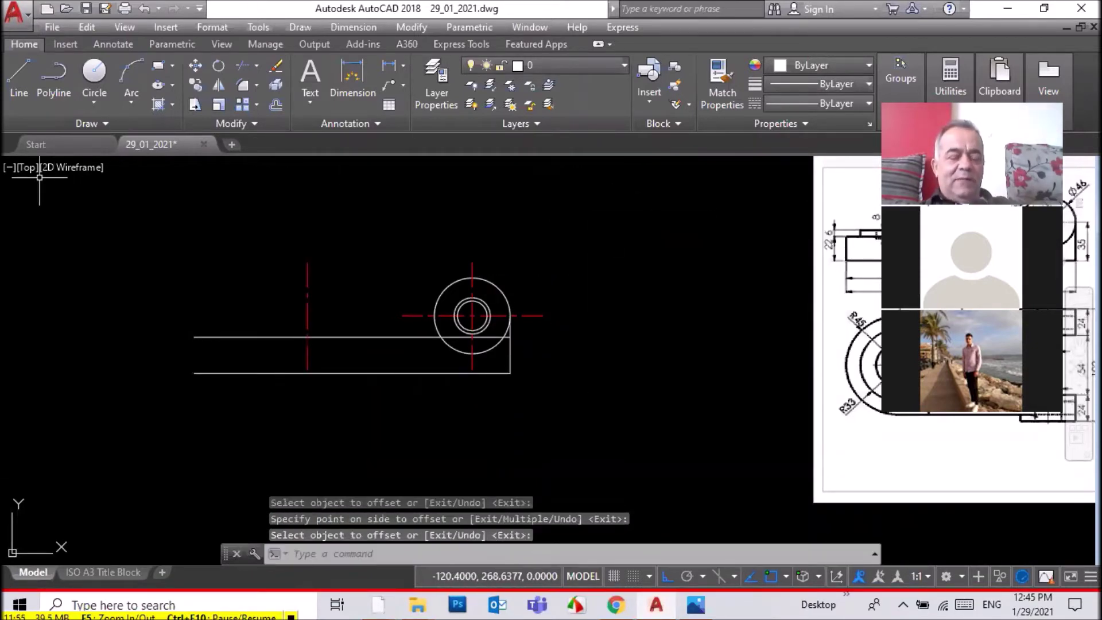
Draw a line from where the offset line meets the base, tangent to the outer circle
{"action": "left_click", "coordinate": [19, 77]}
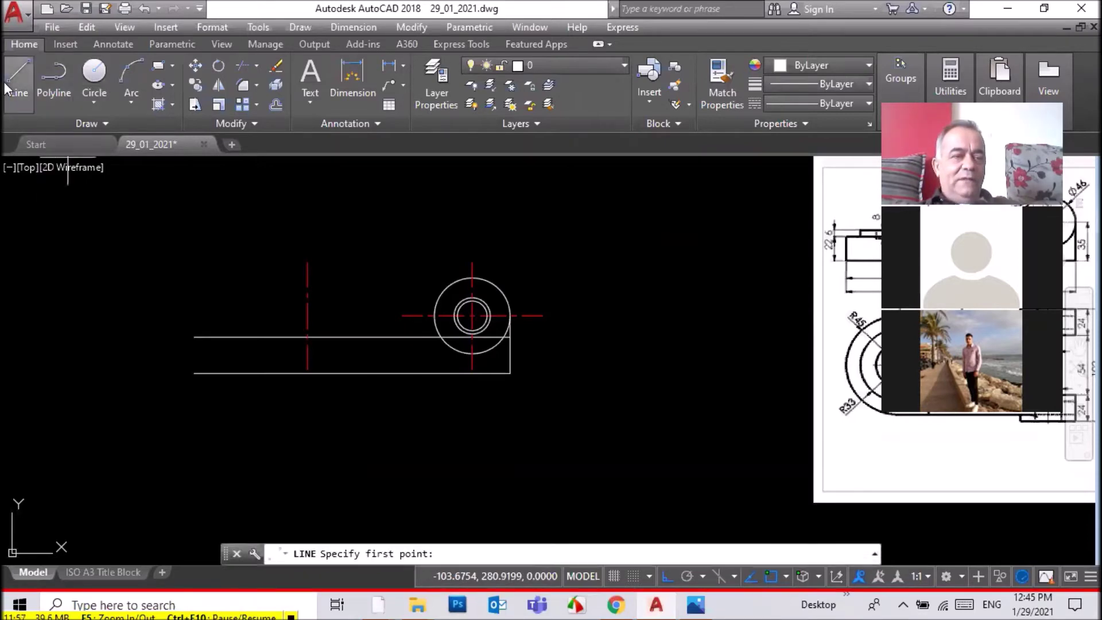
{"action": "left_click", "coordinate": [307, 337]}
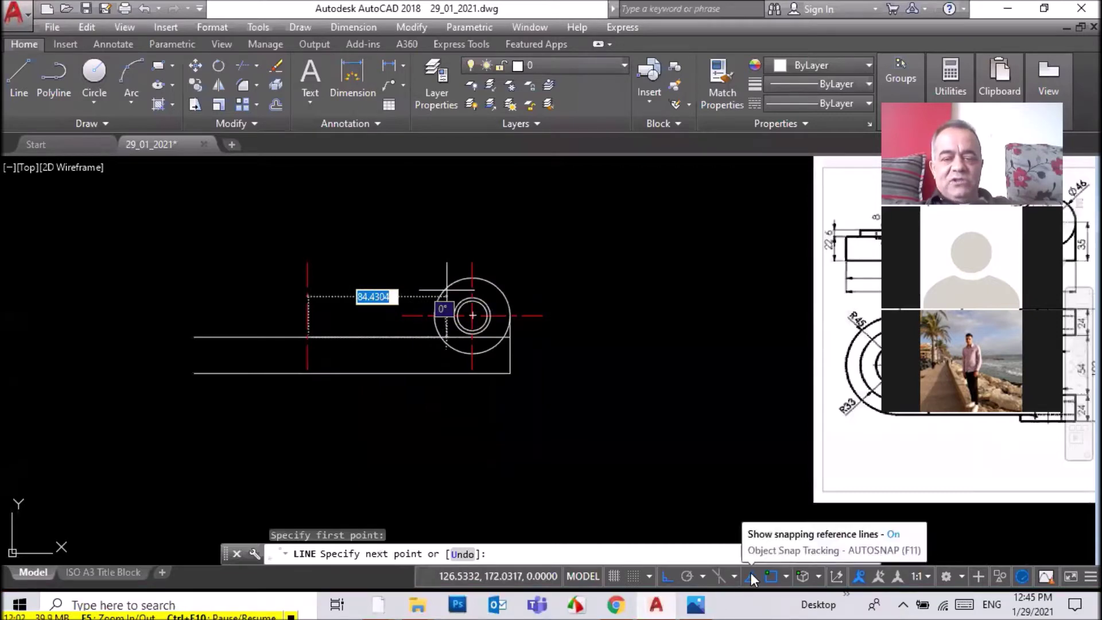
{"action": "left_click", "coordinate": [786, 574]}
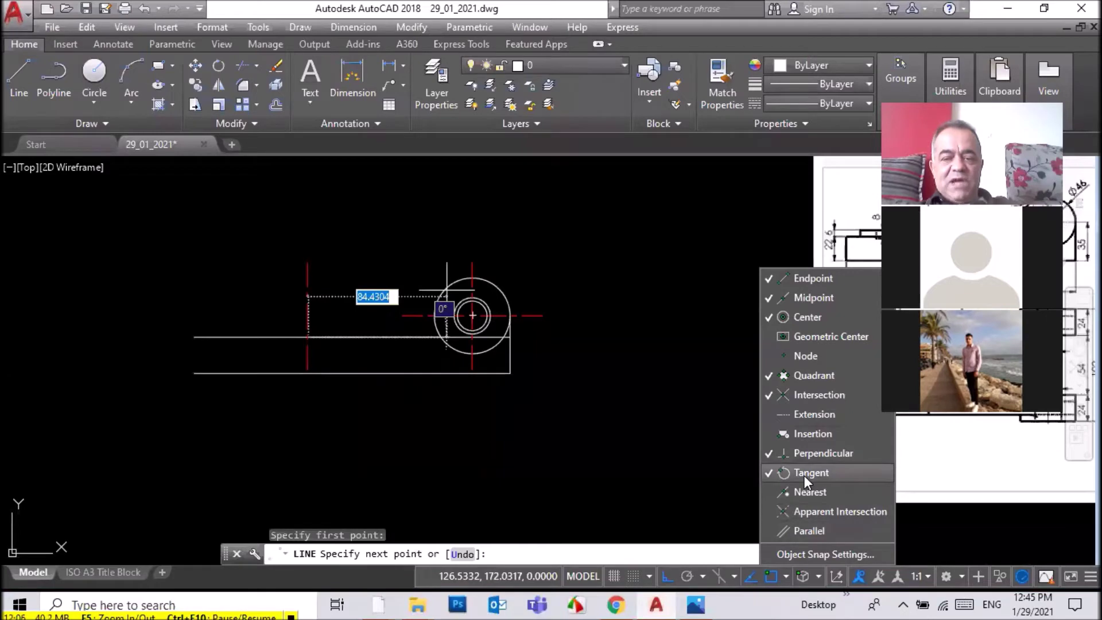
{"action": "left_click", "coordinate": [588, 444]}
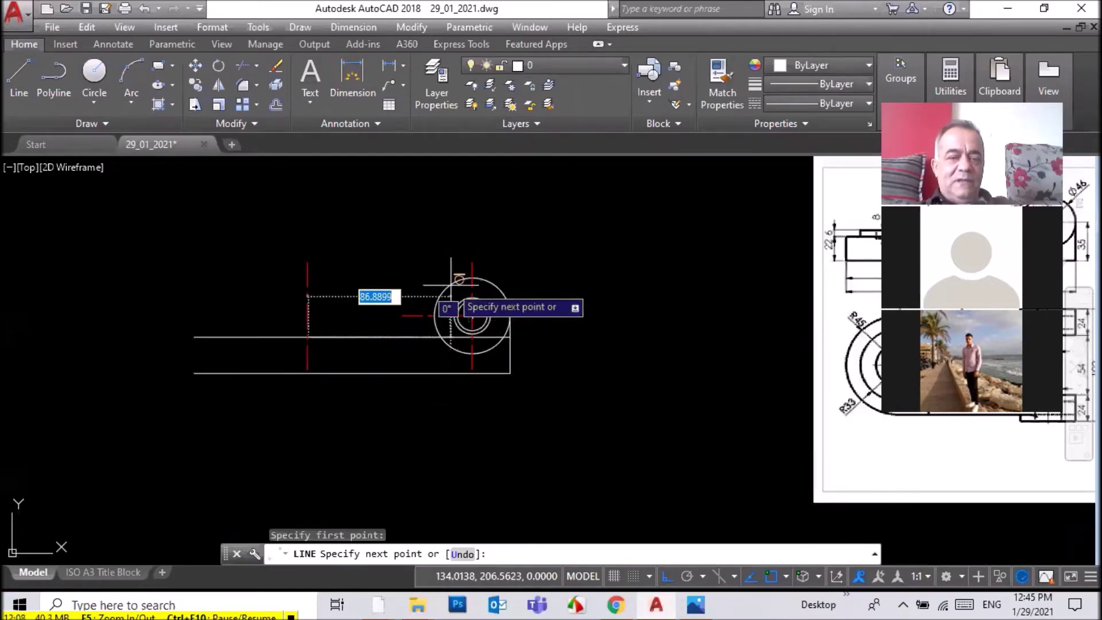
{"action": "left_click", "coordinate": [456, 280]}
{"action": "right_click", "coordinate": [591, 295]}
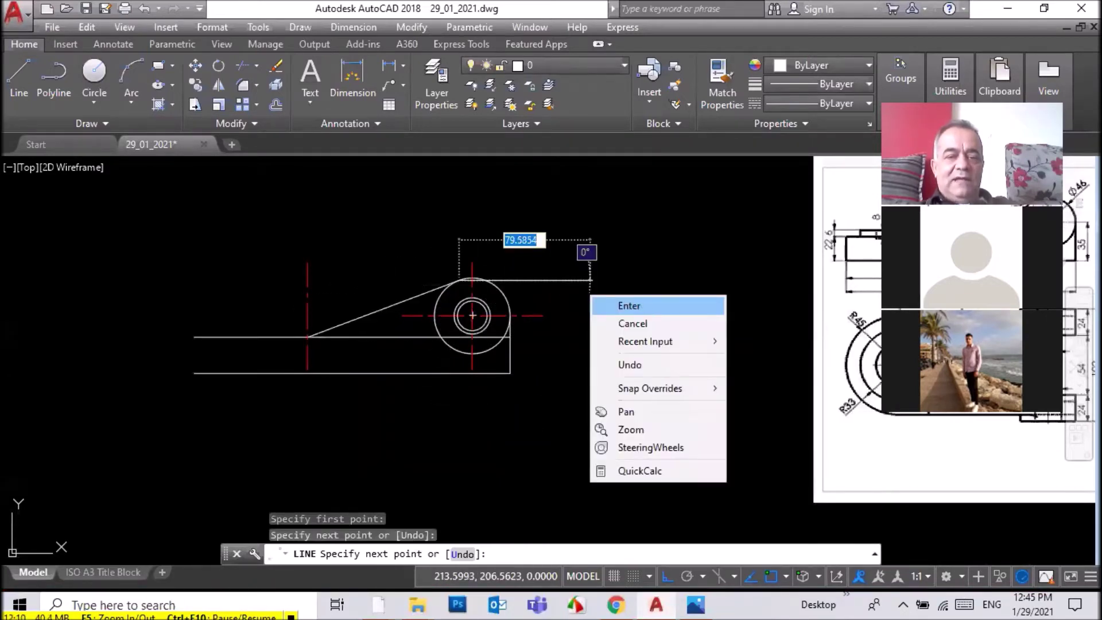
{"action": "left_click", "coordinate": [628, 306]}
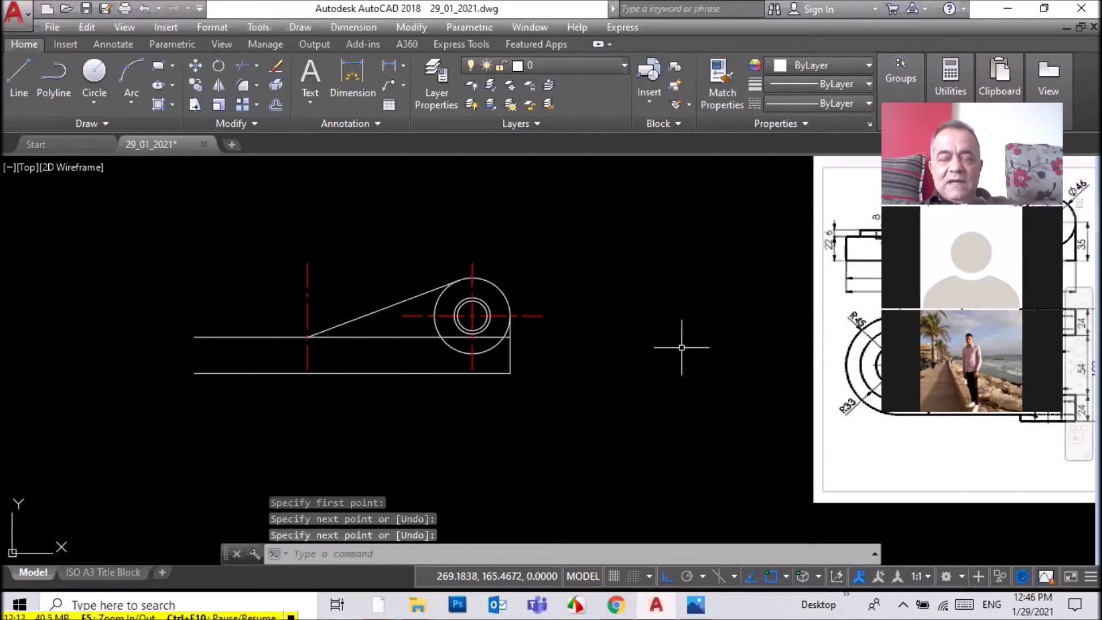
Add a short vertical edge at the red line on the base and erase the 22-offset upper line
{"action": "scroll", "coordinate": [712, 358], "scroll_direction": "down", "scroll_amount": 3}
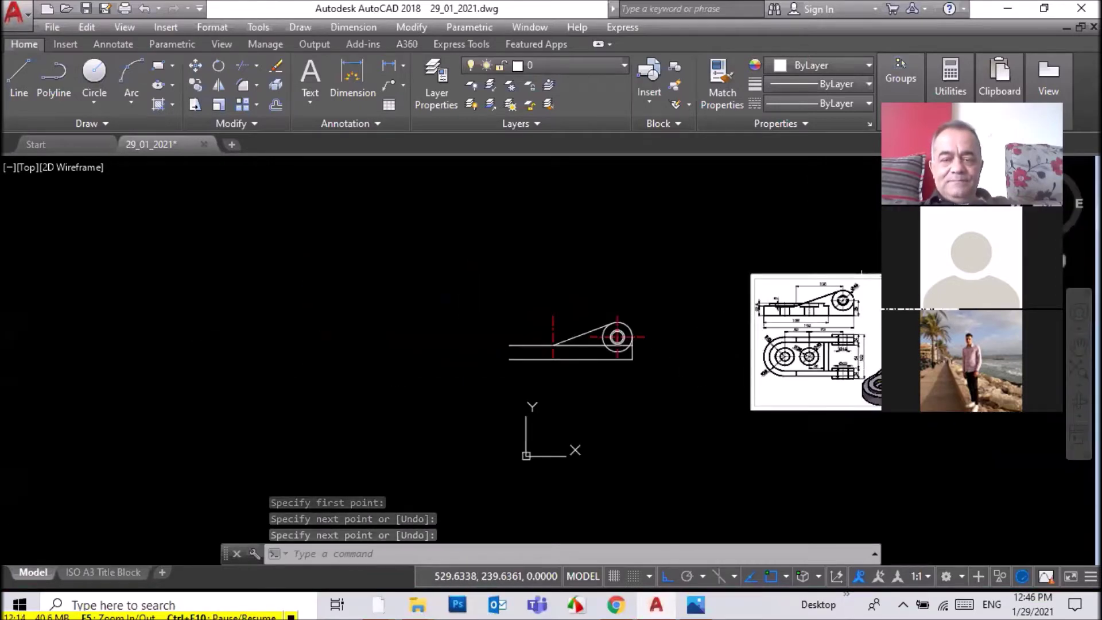
{"action": "scroll", "coordinate": [865, 299], "scroll_direction": "up", "scroll_amount": 5}
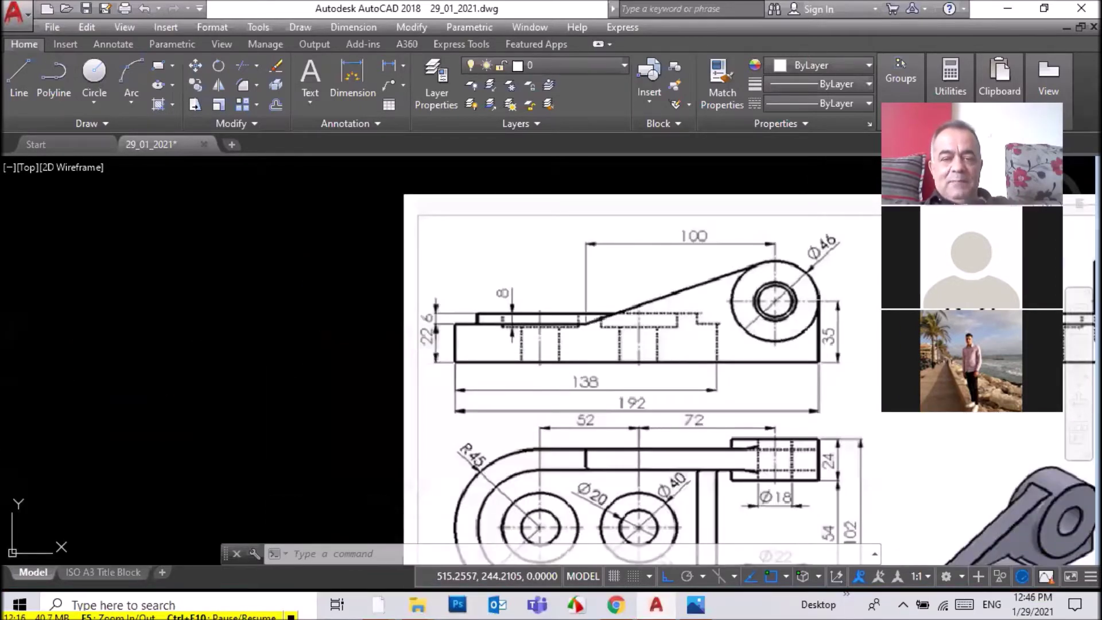
{"action": "scroll", "coordinate": [617, 323], "scroll_direction": "down", "scroll_amount": 4}
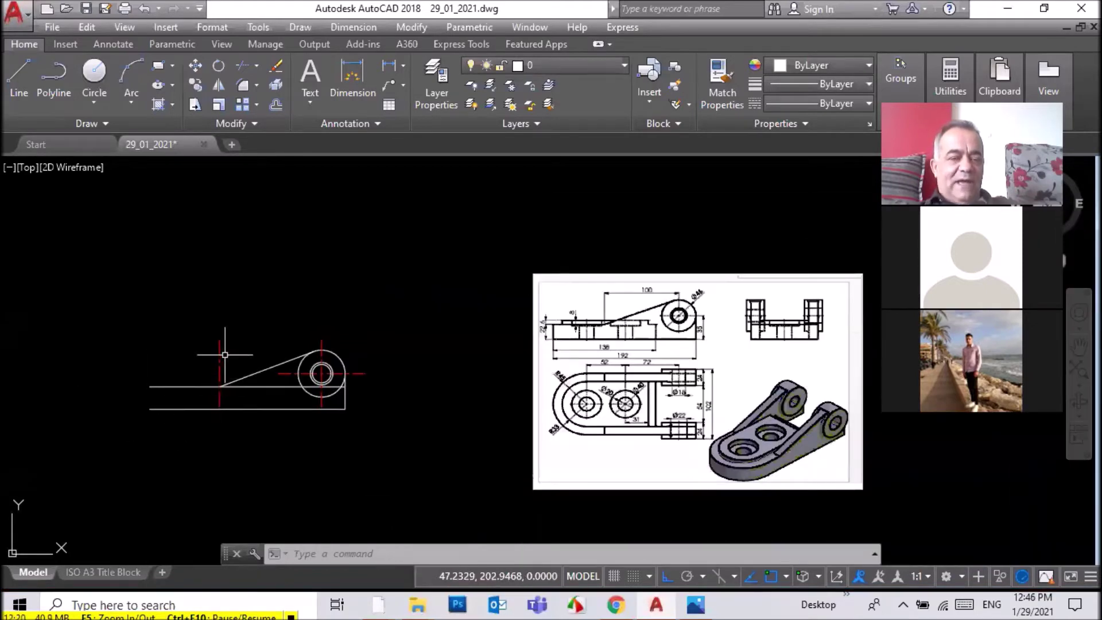
{"action": "left_click", "coordinate": [20, 81]}
{"action": "left_click", "coordinate": [220, 386]}
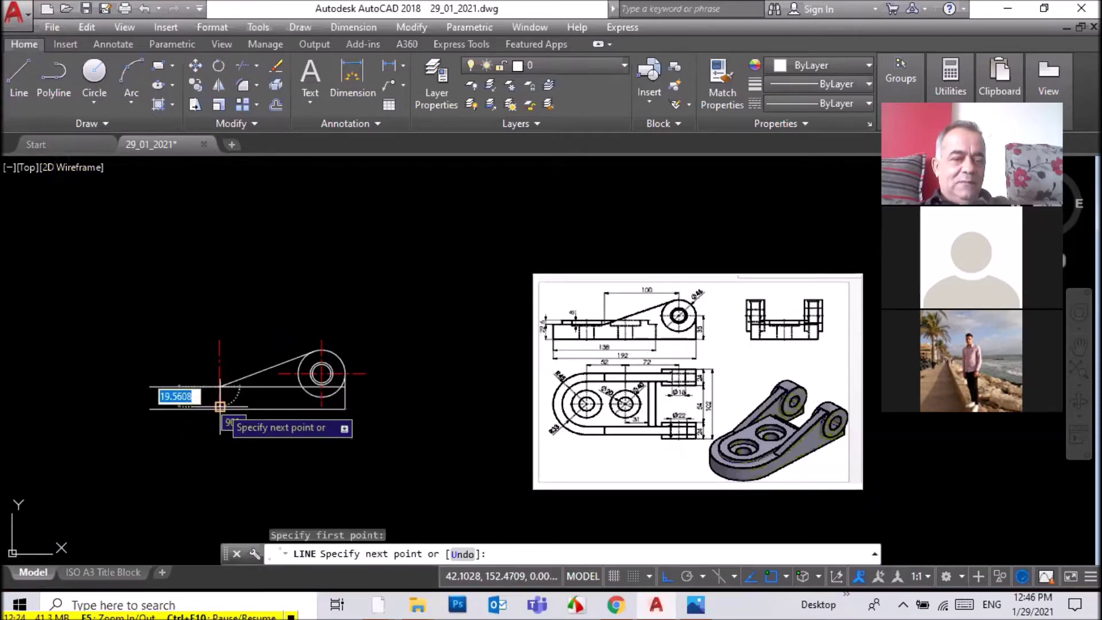
{"action": "right_click", "coordinate": [261, 238]}
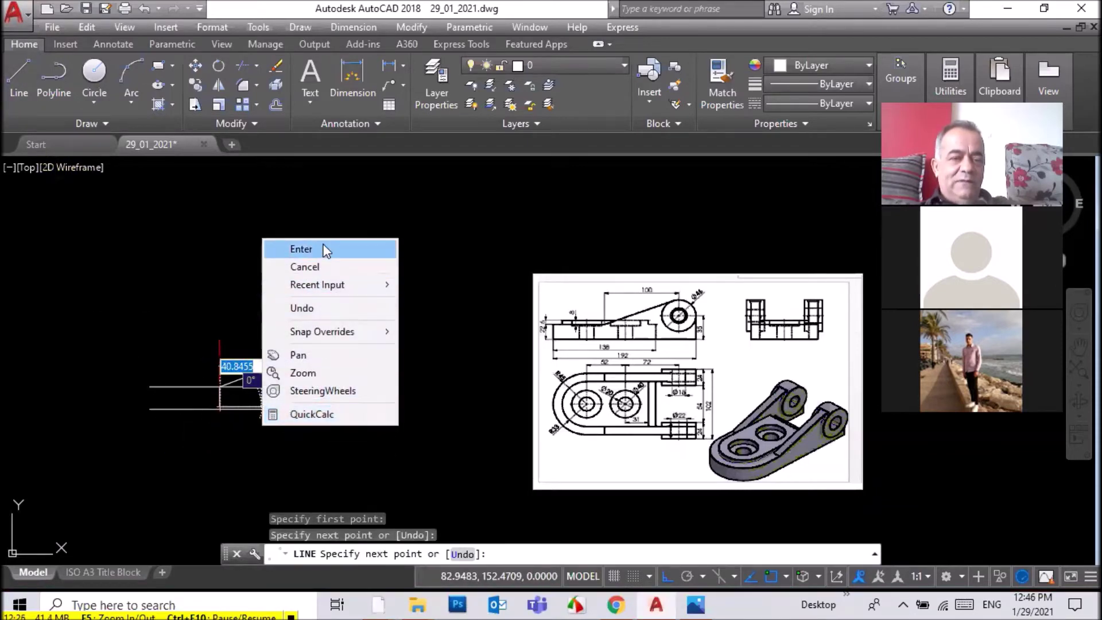
{"action": "left_click", "coordinate": [301, 249]}
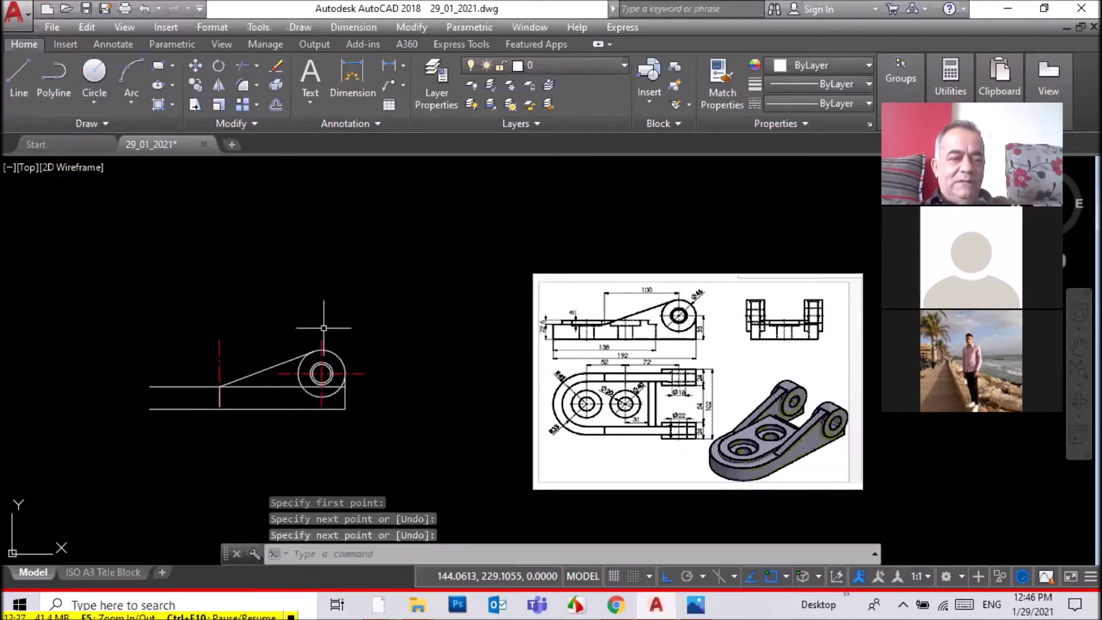
{"action": "left_click", "coordinate": [263, 387]}
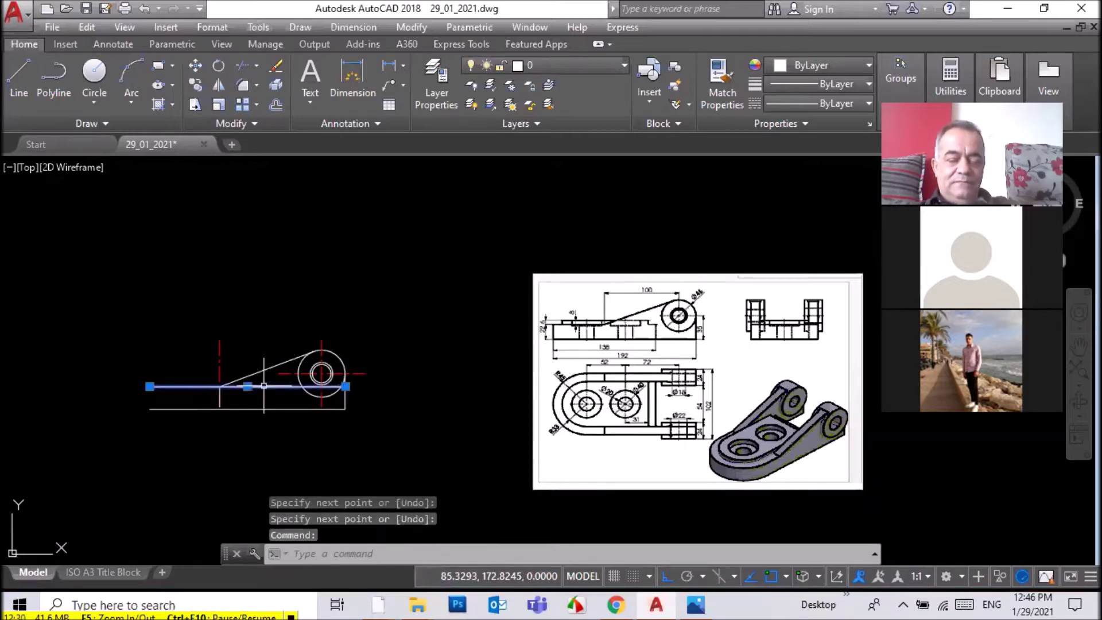
{"action": "key", "text": "Delete"}
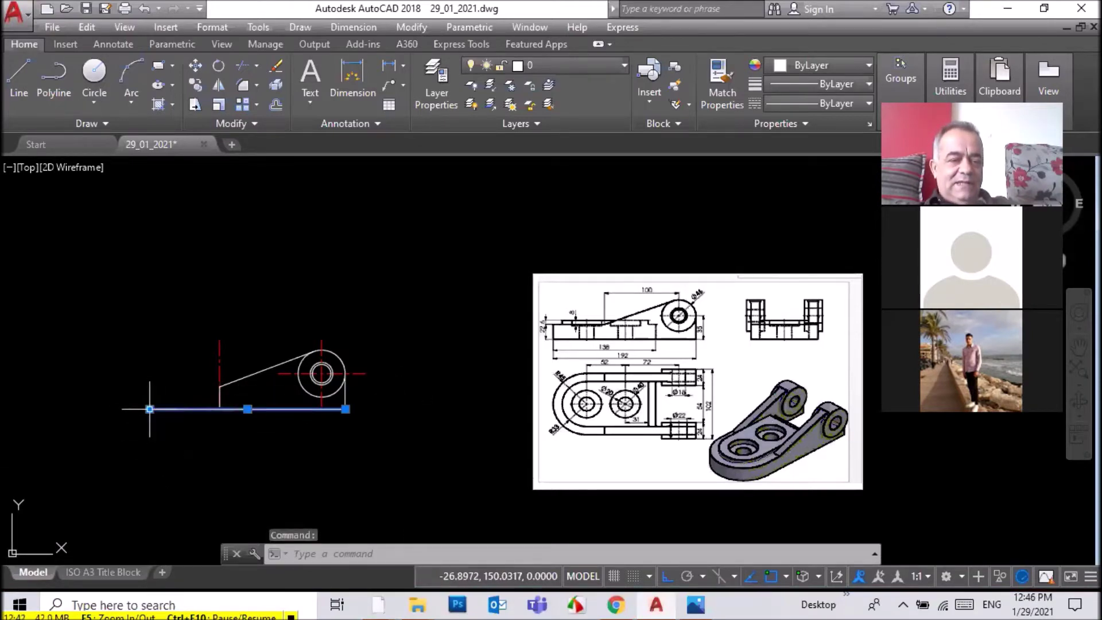
Finish the red vertical axis line and save the drawing
{"action": "left_click", "coordinate": [149, 409]}
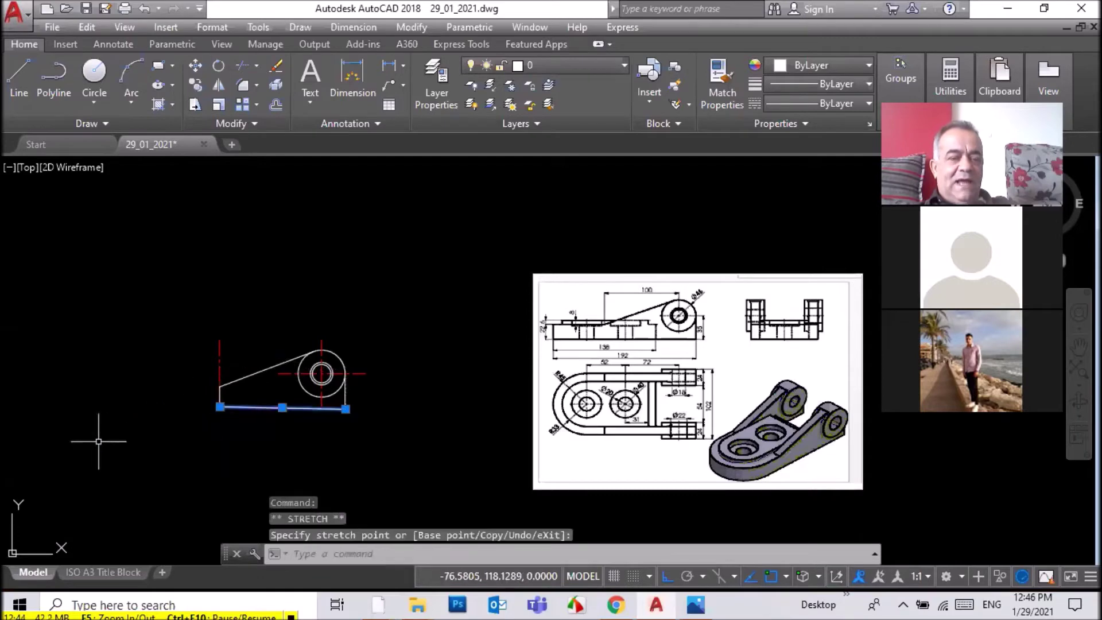
{"action": "key", "text": "Escape"}
{"action": "key", "text": "Escape"}
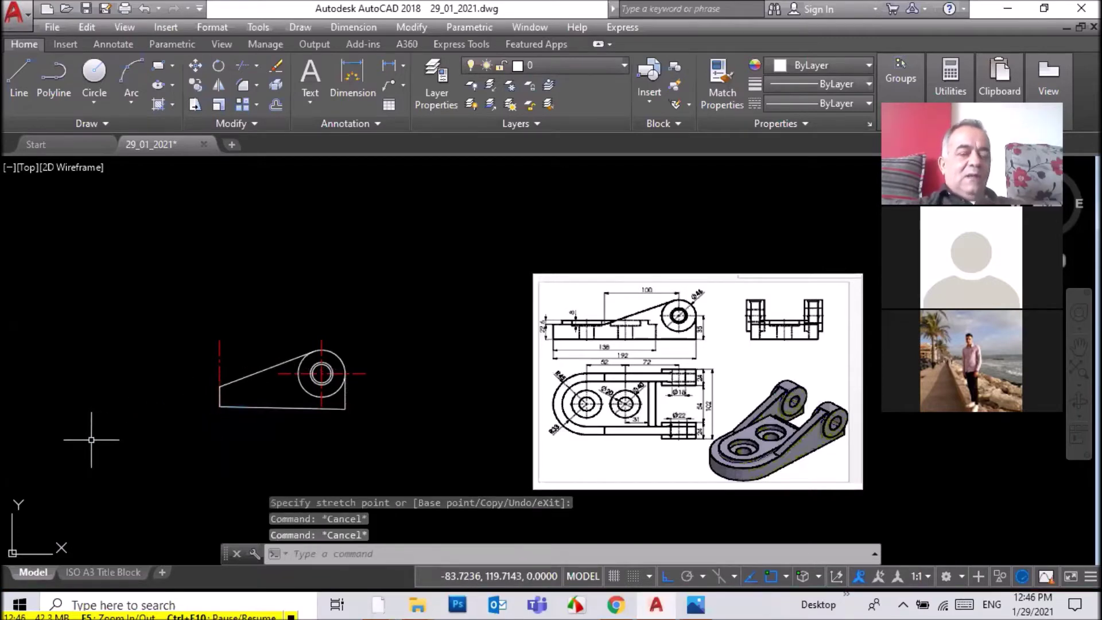
{"action": "scroll", "coordinate": [272, 366], "scroll_direction": "down", "scroll_amount": 4}
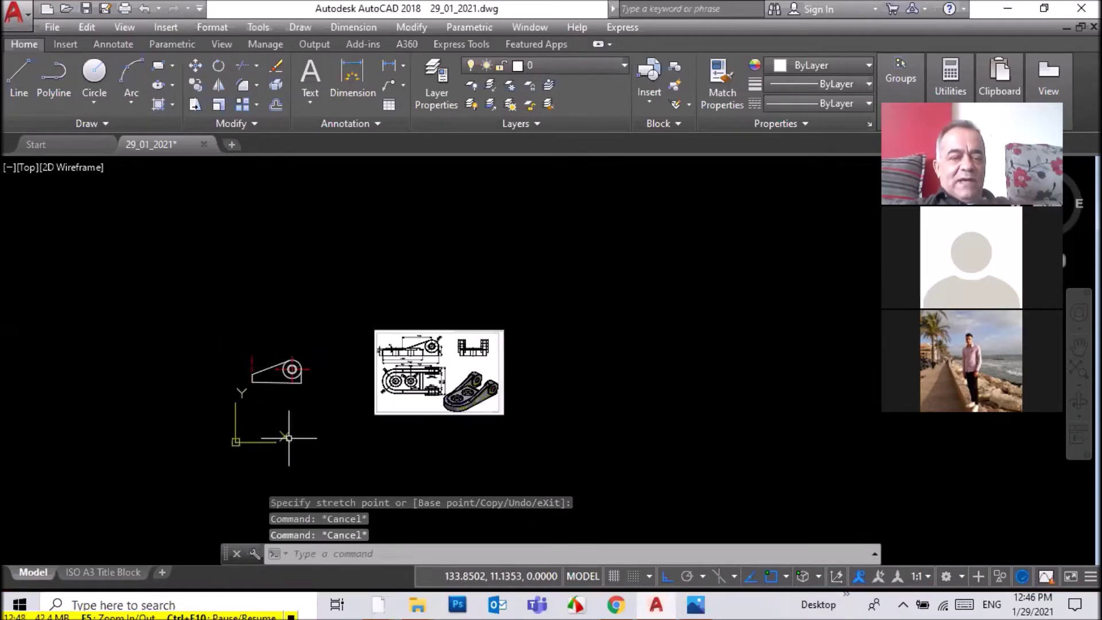
{"action": "scroll", "coordinate": [289, 440], "scroll_direction": "up", "scroll_amount": 4}
{"action": "scroll", "coordinate": [615, 252], "scroll_direction": "up", "scroll_amount": 2}
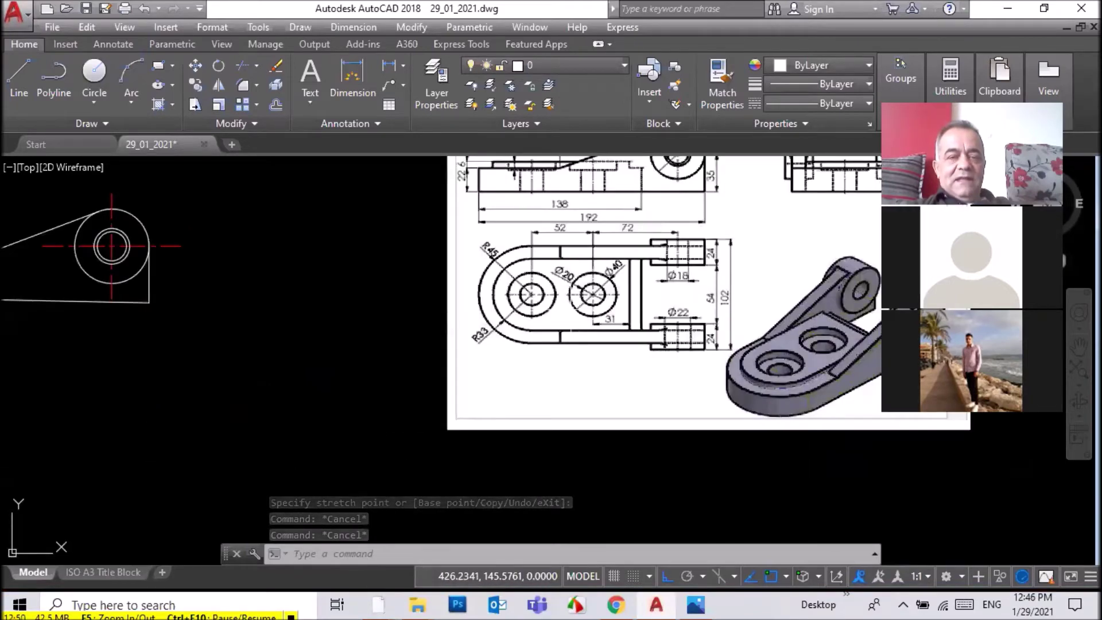
{"action": "scroll", "coordinate": [594, 333], "scroll_direction": "down", "scroll_amount": 2}
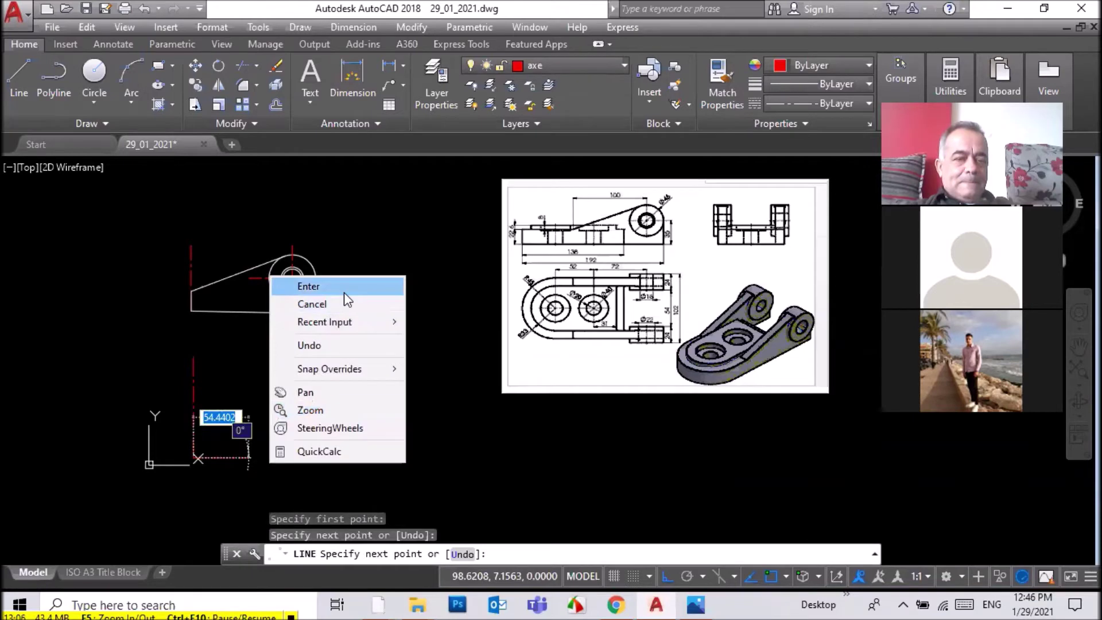
{"action": "left_click", "coordinate": [343, 292]}
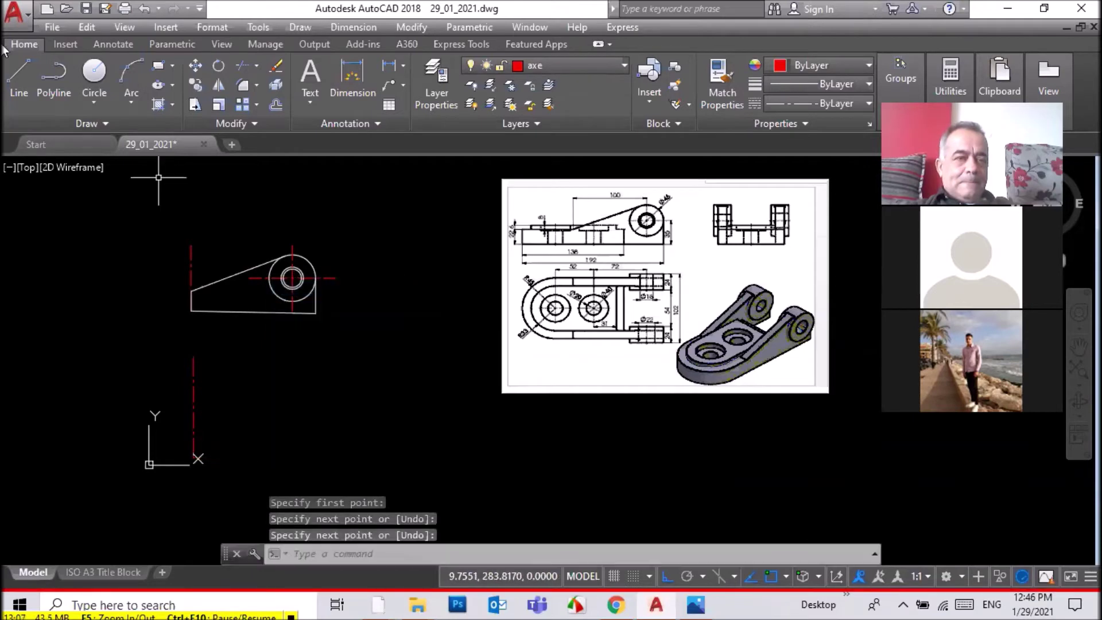
{"action": "key", "text": "ctrl+s"}
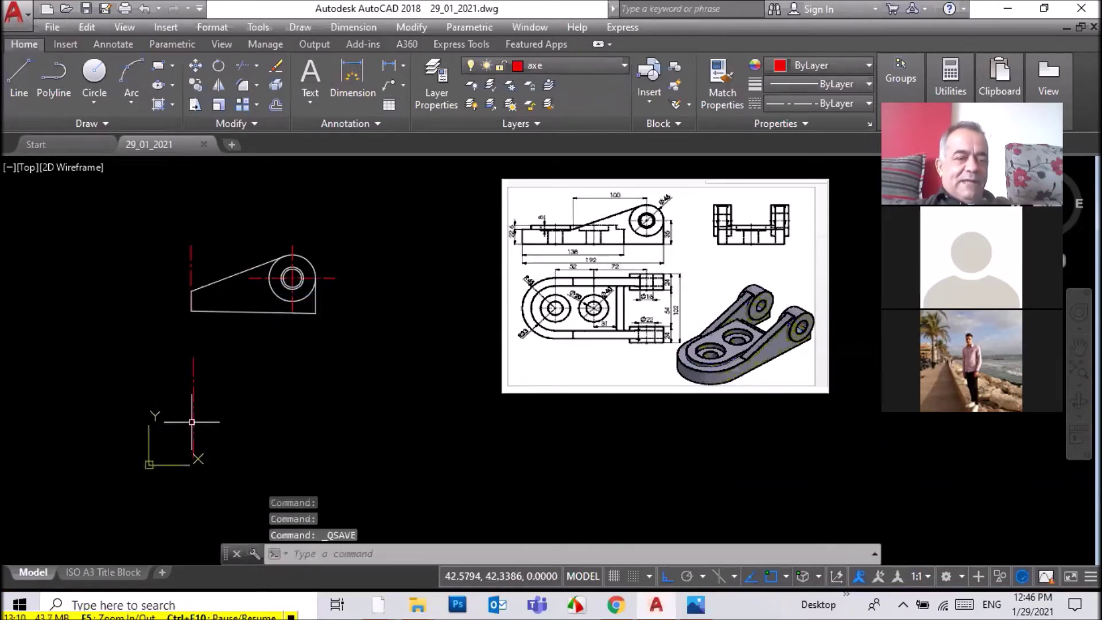
Draw a horizontal axis line across the lower vertical axis, discarding the stray segment
{"action": "left_click", "coordinate": [16, 71]}
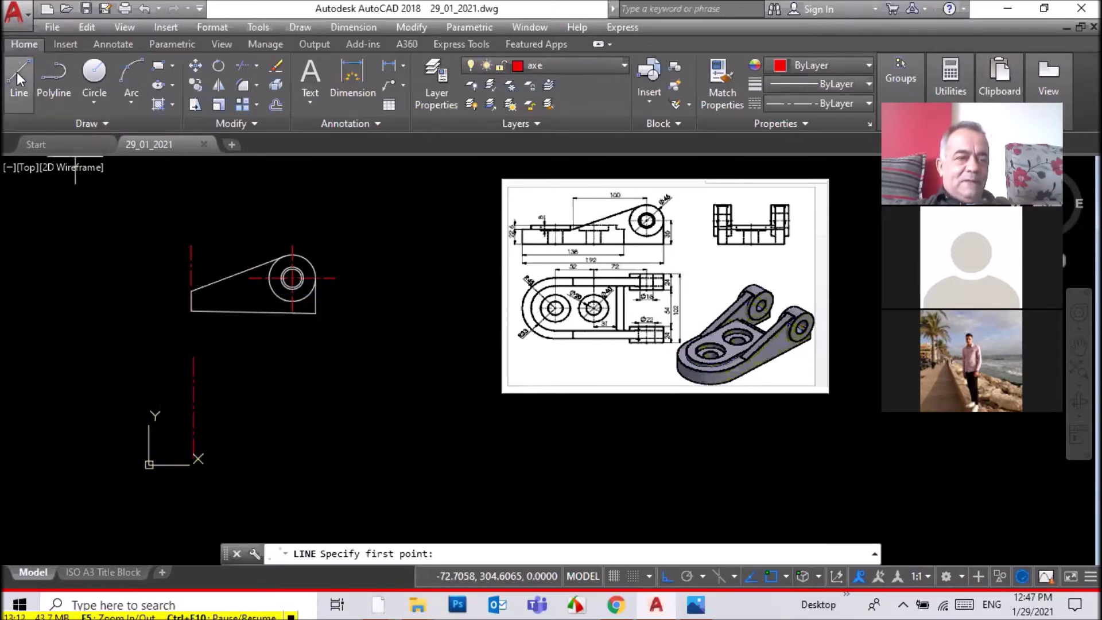
{"action": "left_click", "coordinate": [192, 407]}
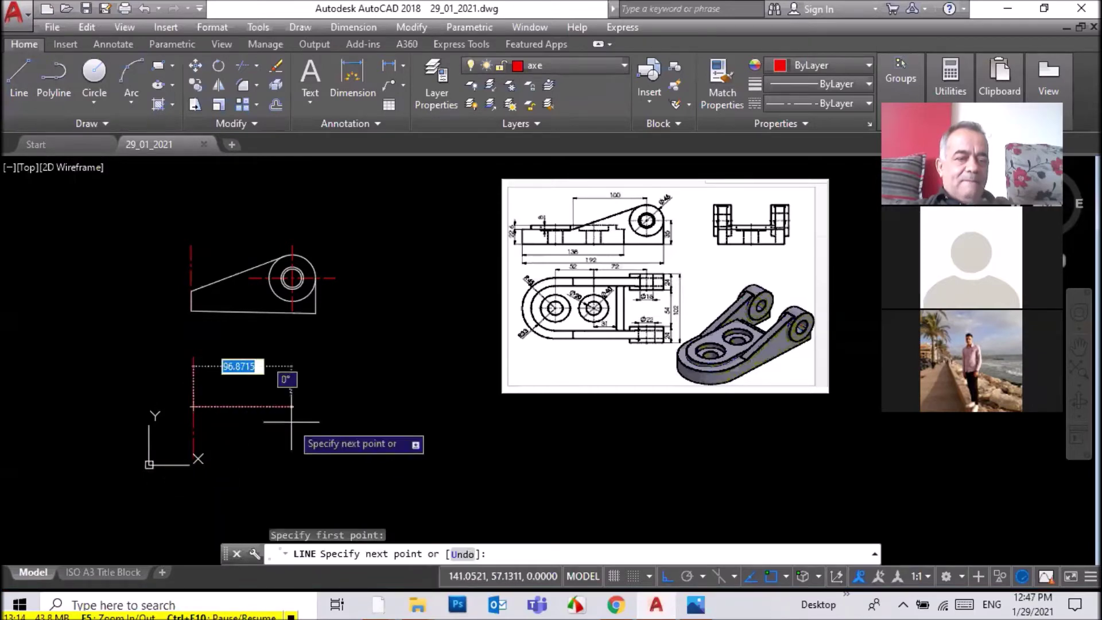
{"action": "left_click", "coordinate": [330, 409]}
{"action": "right_click", "coordinate": [348, 432]}
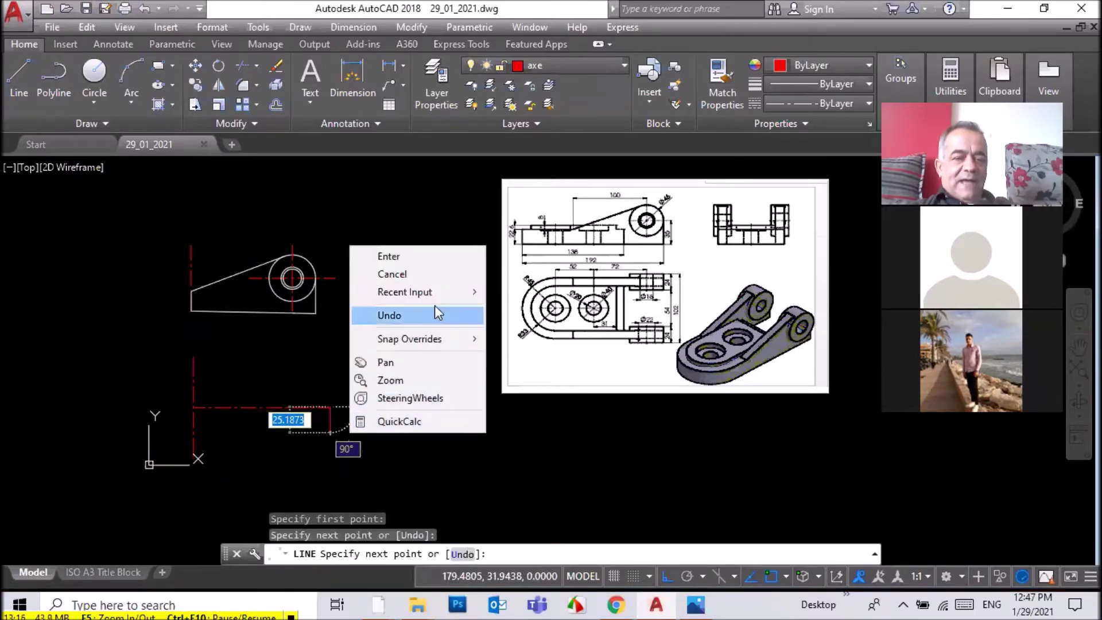
{"action": "left_click", "coordinate": [423, 246]}
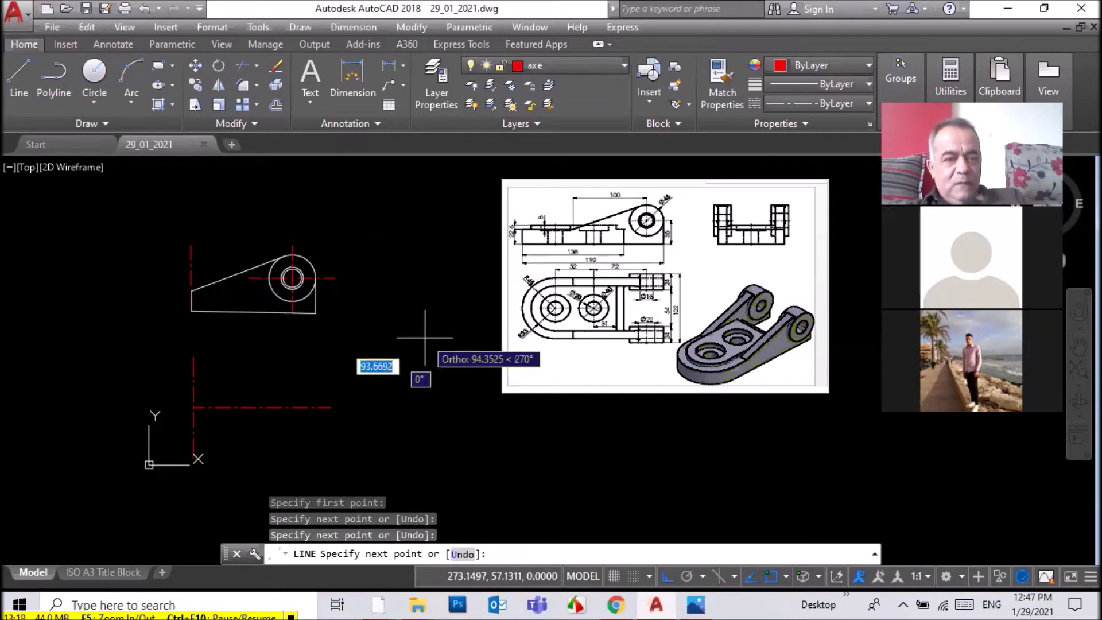
{"action": "left_click", "coordinate": [313, 450]}
{"action": "key", "text": "ctrl+z"}
{"action": "key", "text": "Escape"}
Grip-stretch the horizontal axis line so it is centred on the vertical axis
{"action": "left_click", "coordinate": [289, 399]}
{"action": "left_click", "coordinate": [264, 411]}
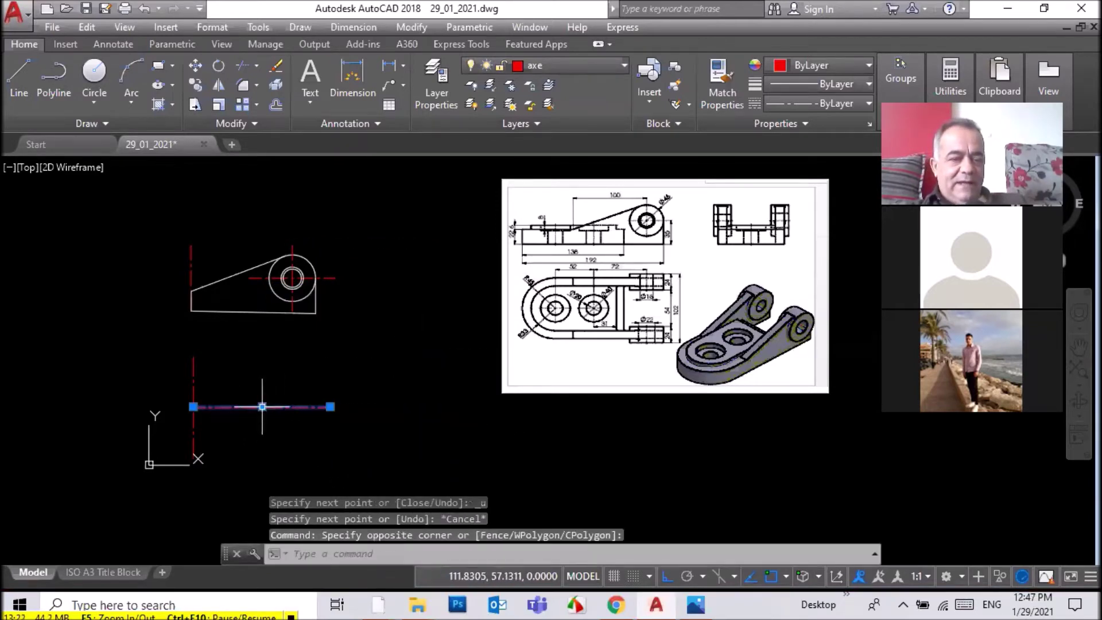
{"action": "left_click", "coordinate": [262, 407]}
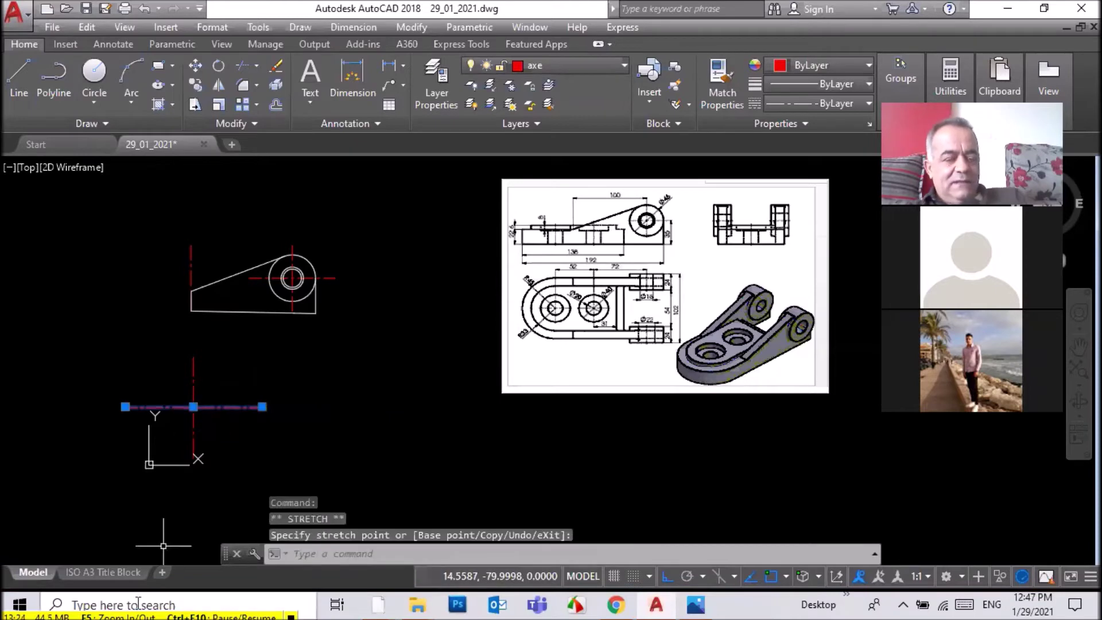
{"action": "key", "text": "Escape"}
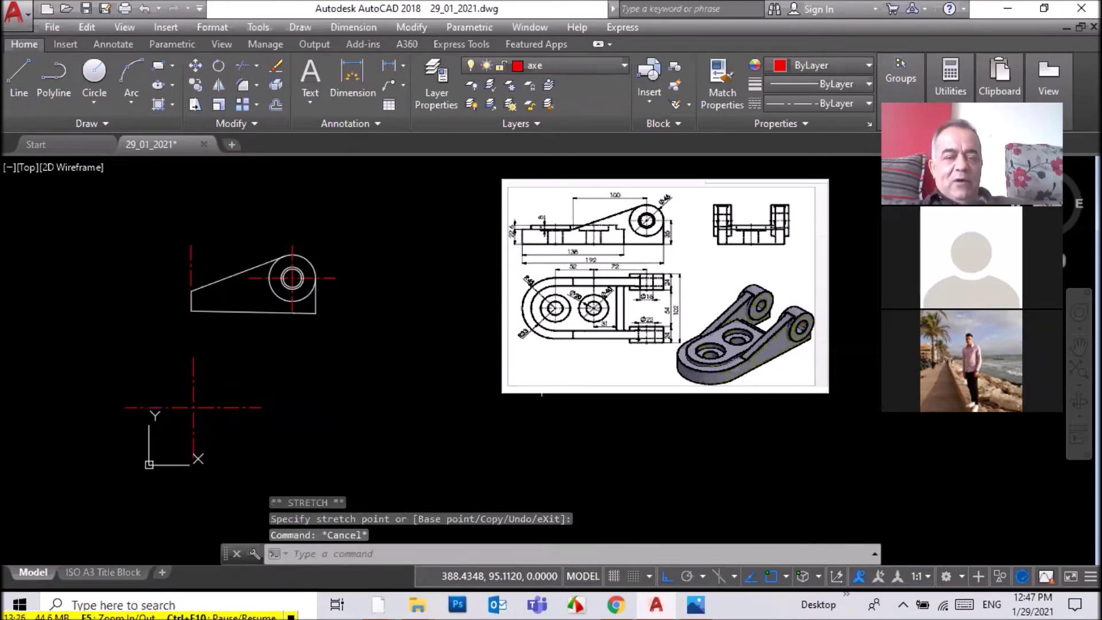
{"action": "scroll", "coordinate": [521, 307], "scroll_direction": "up", "scroll_amount": 4}
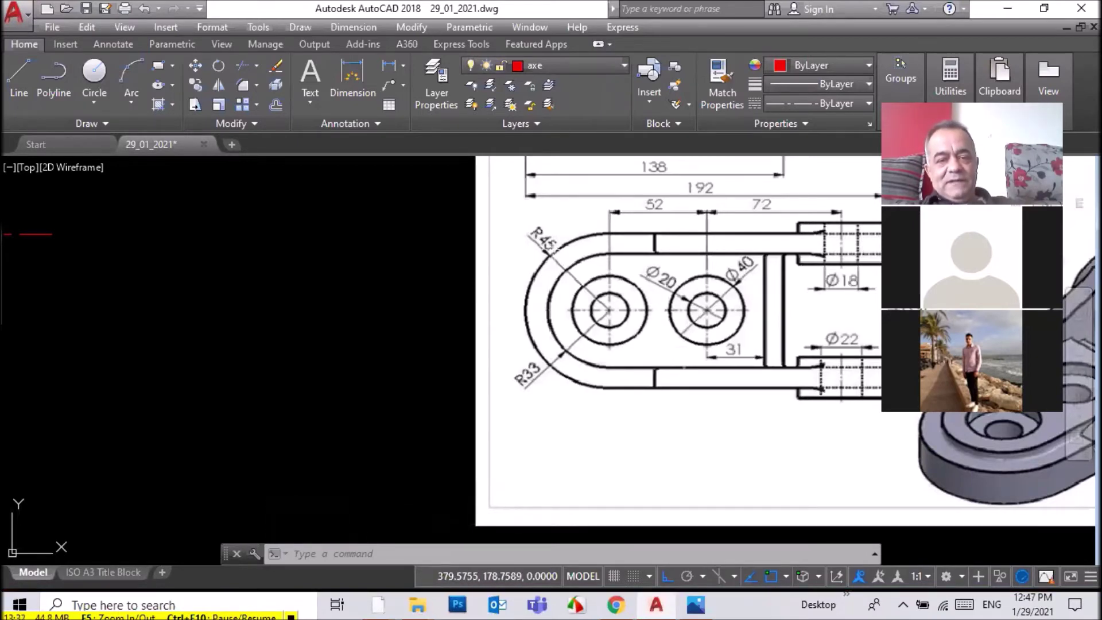
Zoom onto the lower red axis cross and drop down the layer list
{"action": "scroll", "coordinate": [519, 364], "scroll_direction": "down", "scroll_amount": 4}
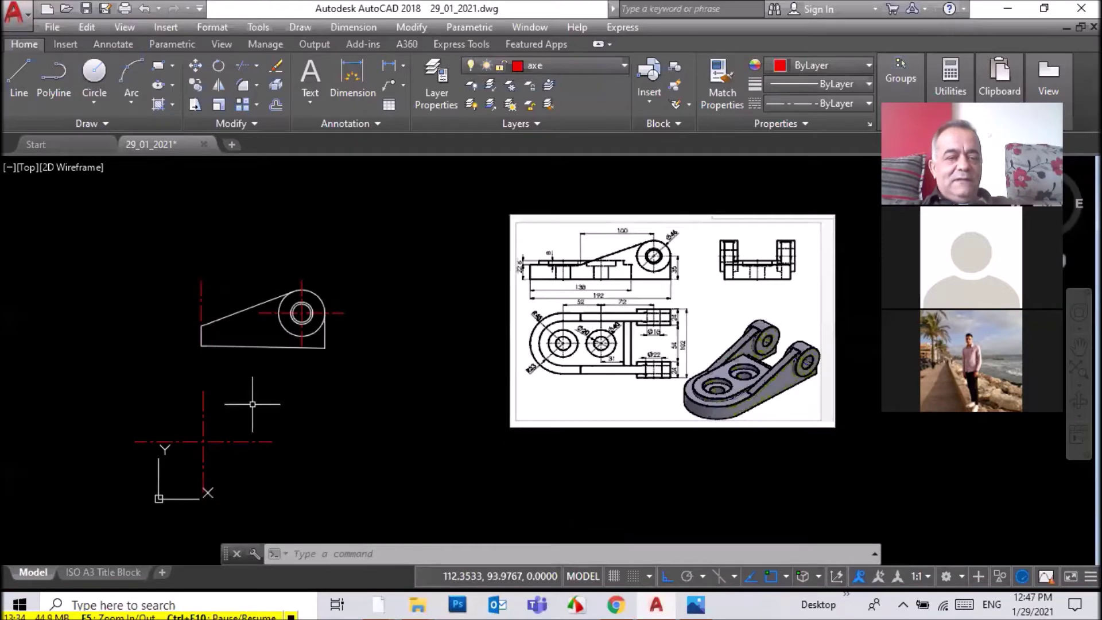
{"action": "scroll", "coordinate": [156, 475], "scroll_direction": "up", "scroll_amount": 4}
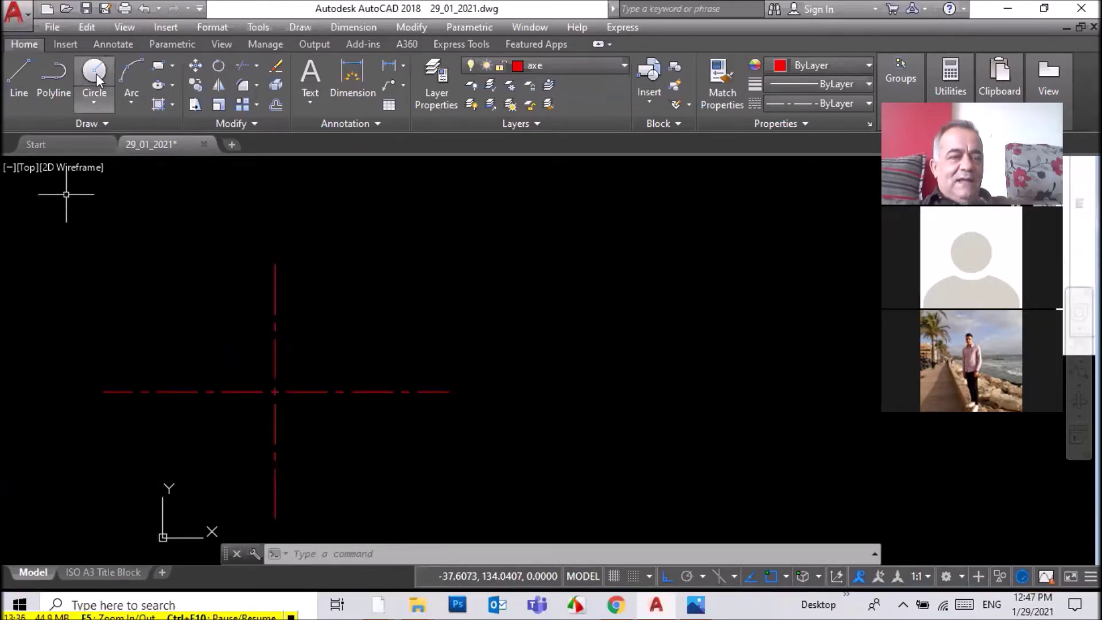
{"action": "left_click", "coordinate": [590, 71]}
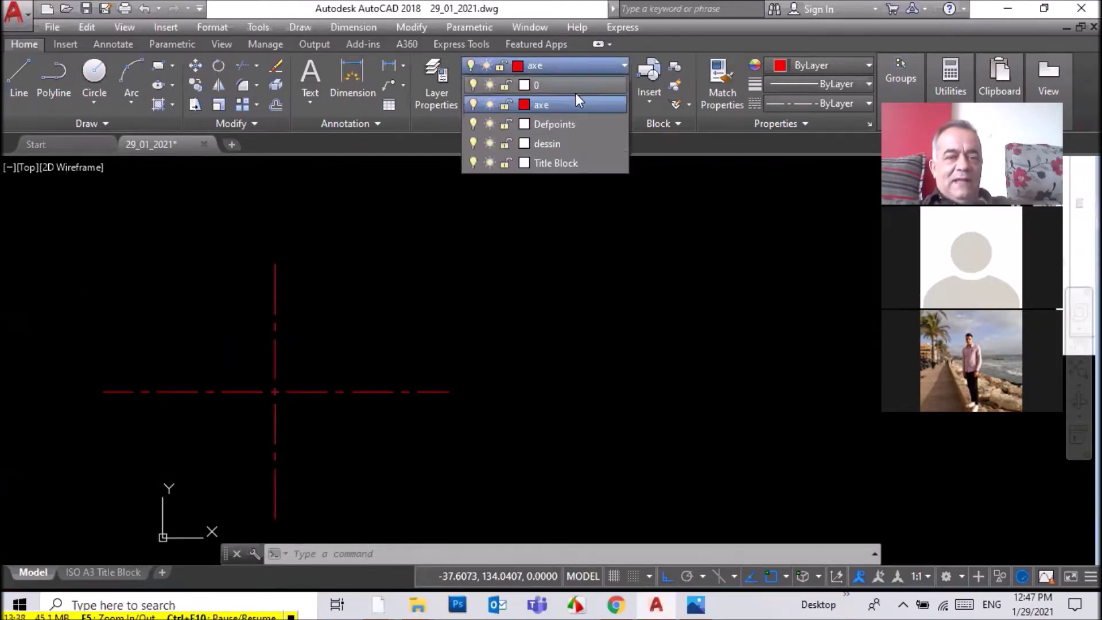
Make dessin the current layer and draw a radius-45 circle at the lower axis intersection
{"action": "left_click", "coordinate": [560, 146]}
{"action": "type", "text": "c"}
{"action": "key", "text": "Return"}
{"action": "left_click", "coordinate": [275, 392]}
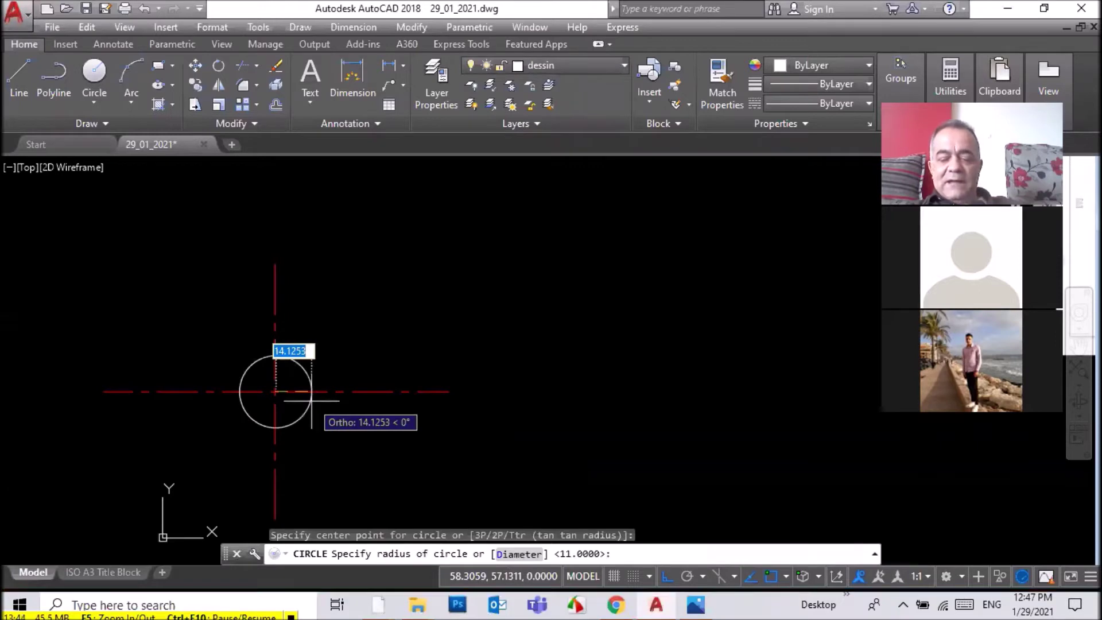
{"action": "type", "text": "45"}
{"action": "key", "text": "Return"}
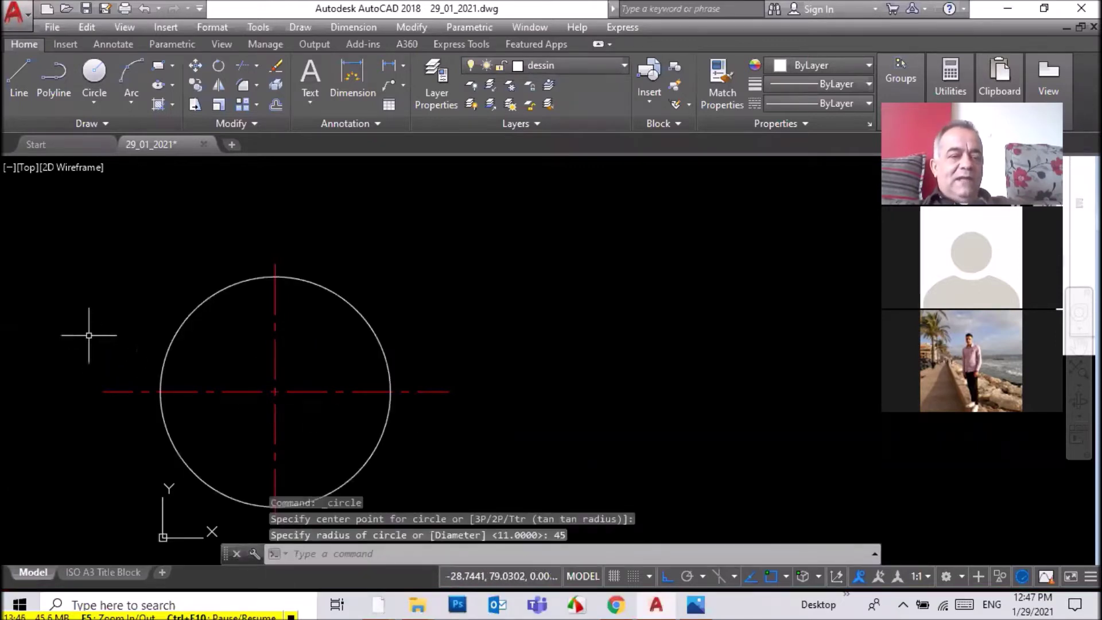
Add a concentric radius-33 circle and zoom around to compare with the reference
{"action": "left_click", "coordinate": [90, 82]}
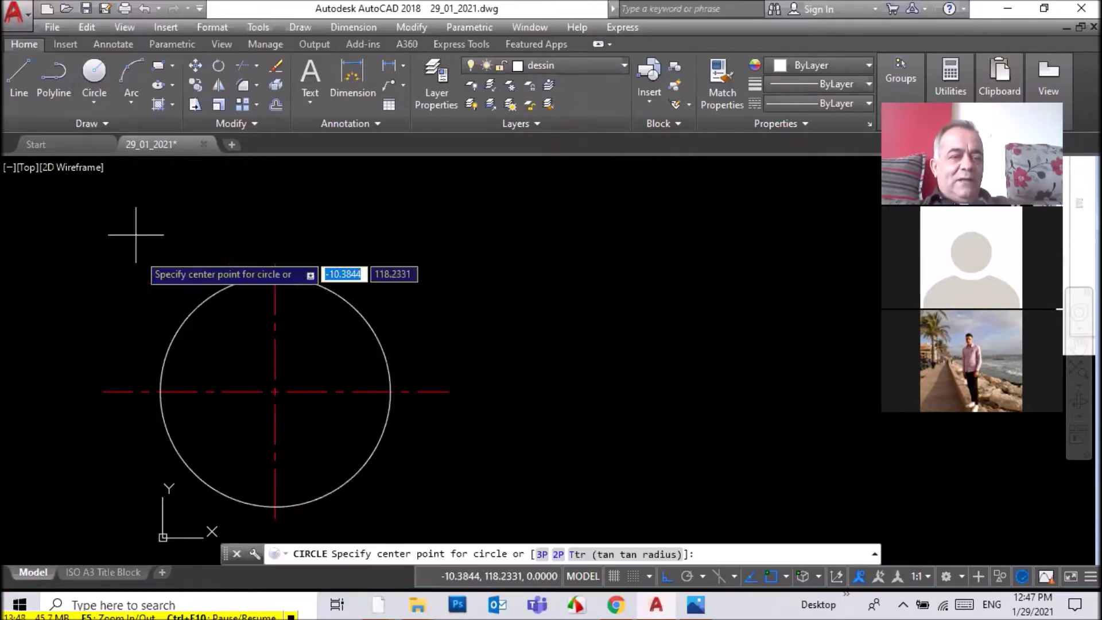
{"action": "left_click", "coordinate": [275, 392]}
{"action": "type", "text": "33"}
{"action": "key", "text": "Return"}
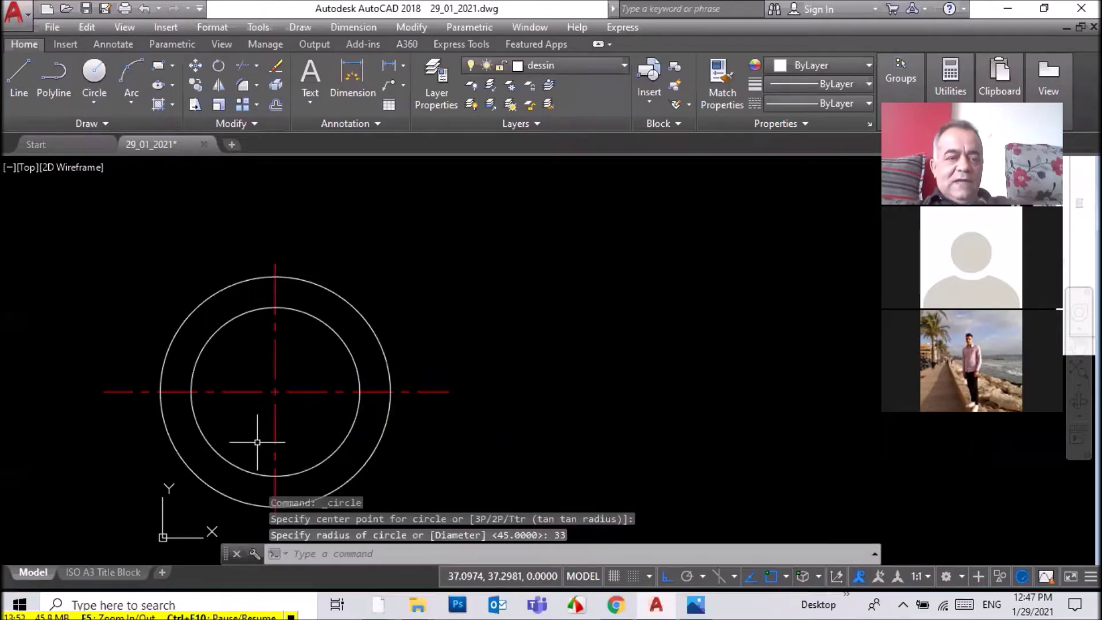
{"action": "scroll", "coordinate": [429, 367], "scroll_direction": "down", "scroll_amount": 4}
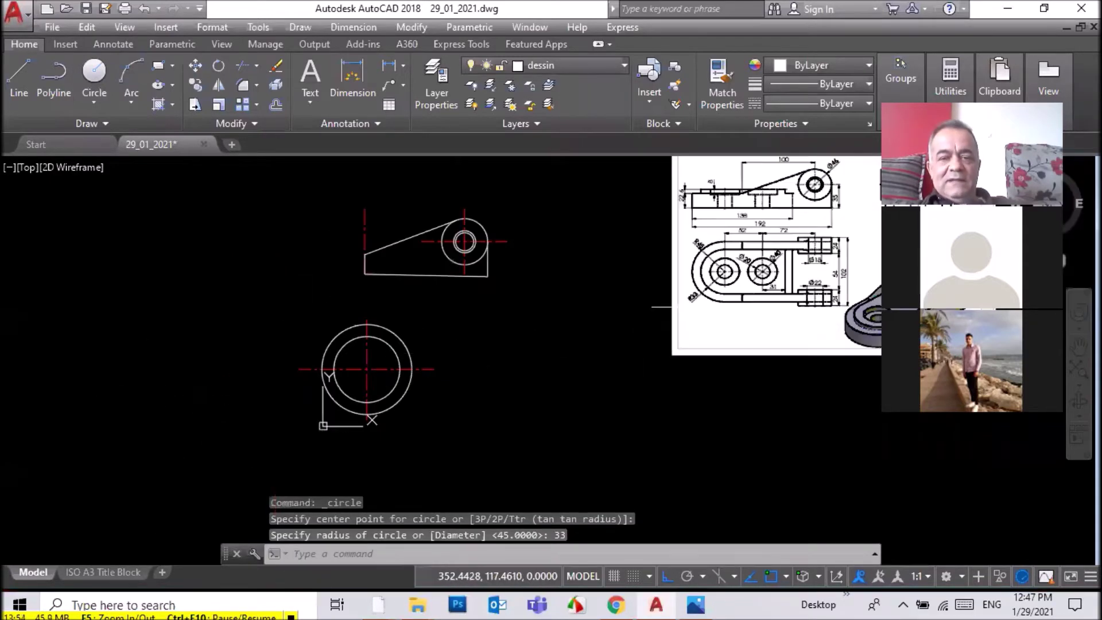
{"action": "scroll", "coordinate": [675, 307], "scroll_direction": "down", "scroll_amount": 2}
{"action": "scroll", "coordinate": [738, 284], "scroll_direction": "up", "scroll_amount": 2}
{"action": "scroll", "coordinate": [738, 285], "scroll_direction": "up", "scroll_amount": 2}
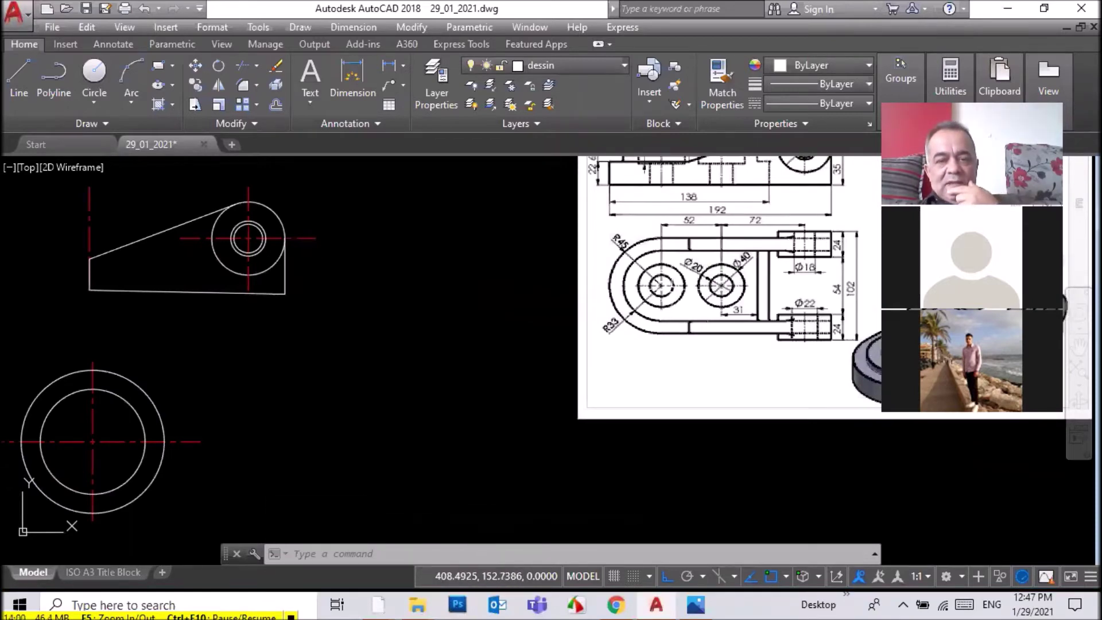
{"action": "scroll", "coordinate": [672, 287], "scroll_direction": "up", "scroll_amount": 2}
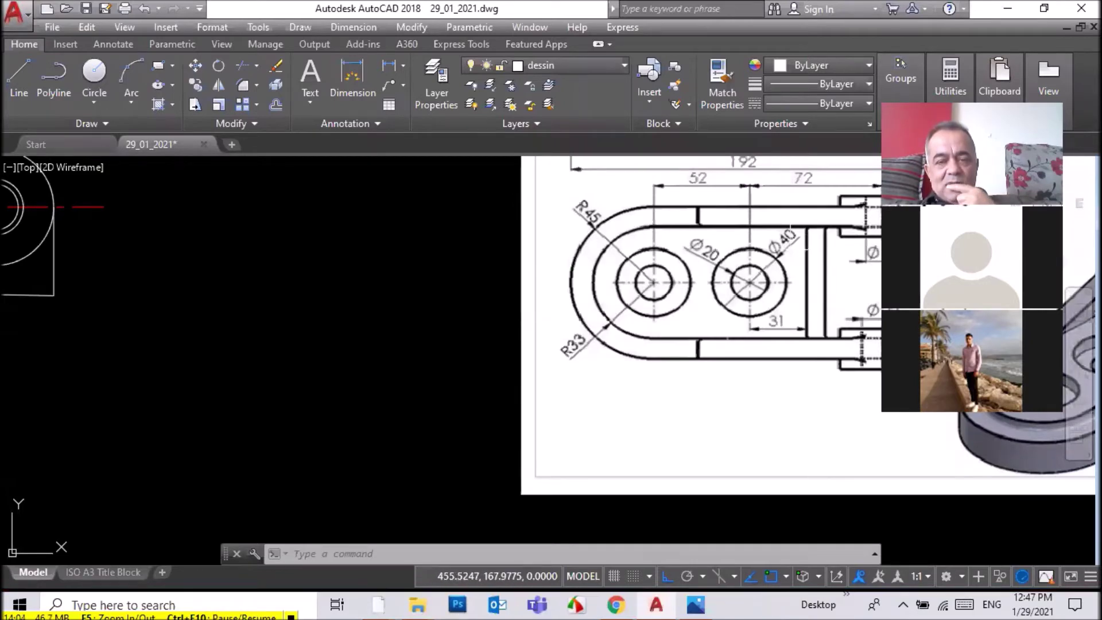
{"action": "scroll", "coordinate": [777, 273], "scroll_direction": "down", "scroll_amount": 4}
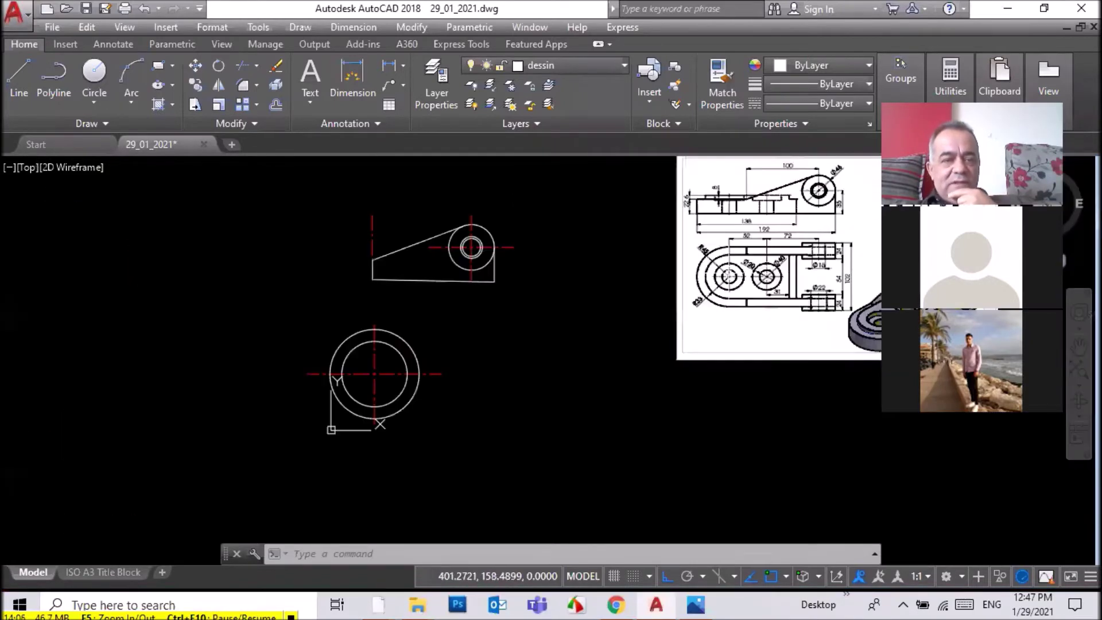
{"action": "scroll", "coordinate": [357, 419], "scroll_direction": "up", "scroll_amount": 4}
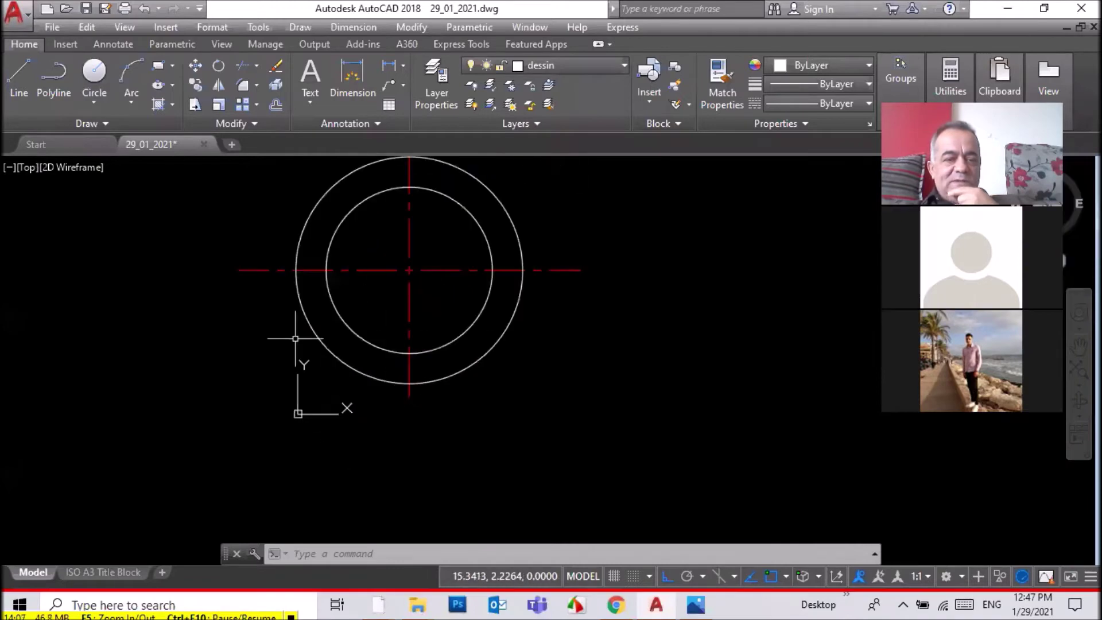
{"action": "left_click", "coordinate": [89, 74]}
{"action": "left_click", "coordinate": [414, 270]}
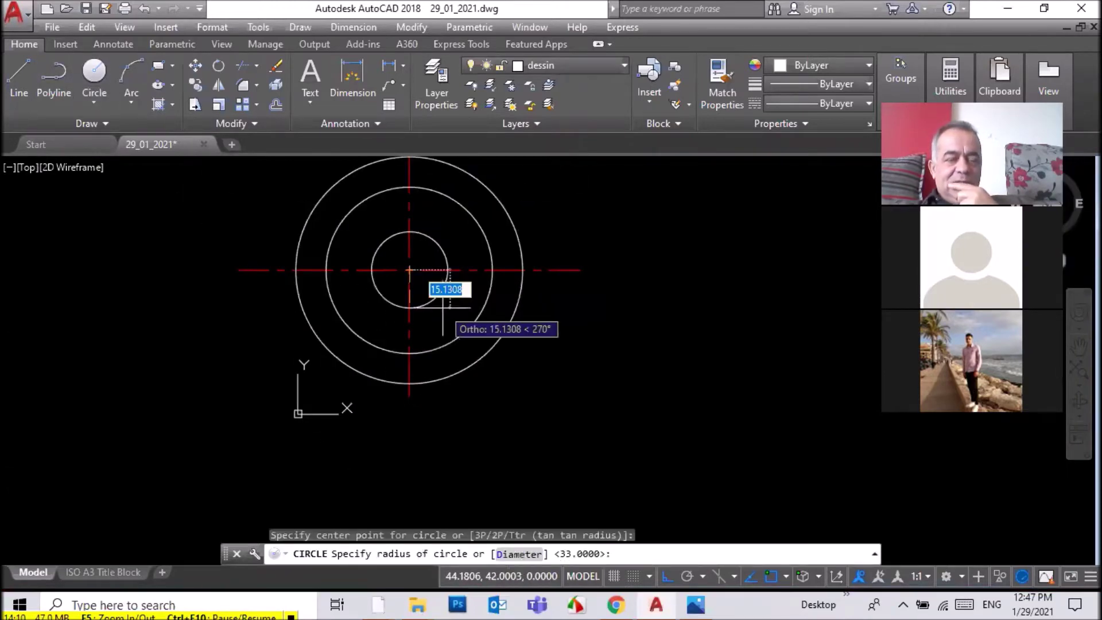
{"action": "type", "text": "10"}
{"action": "key", "text": "Return"}
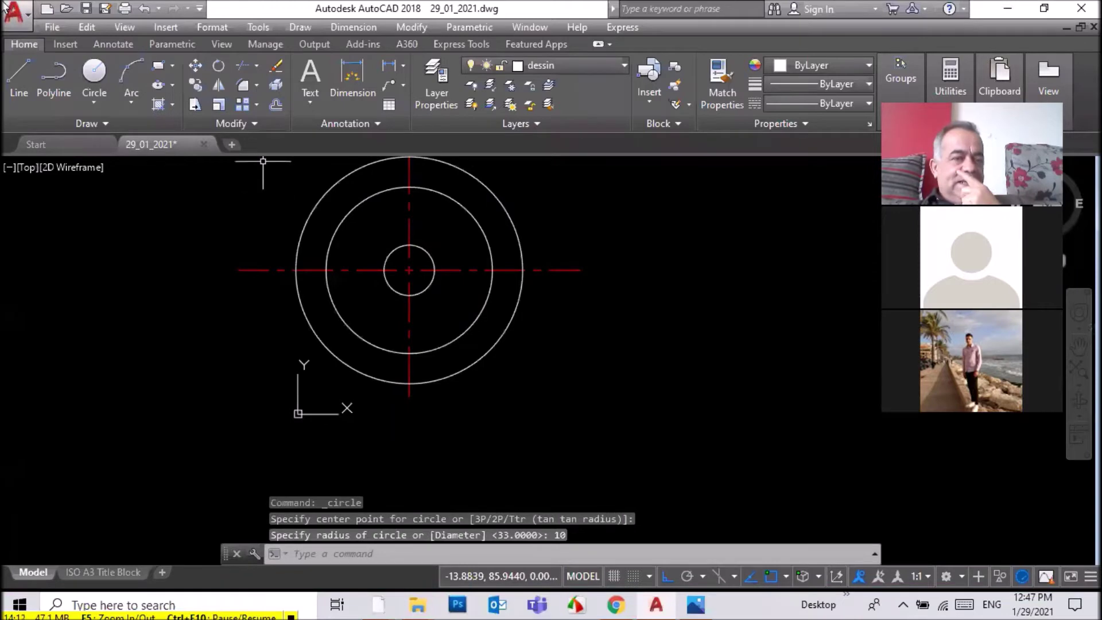
{"action": "left_click", "coordinate": [91, 89]}
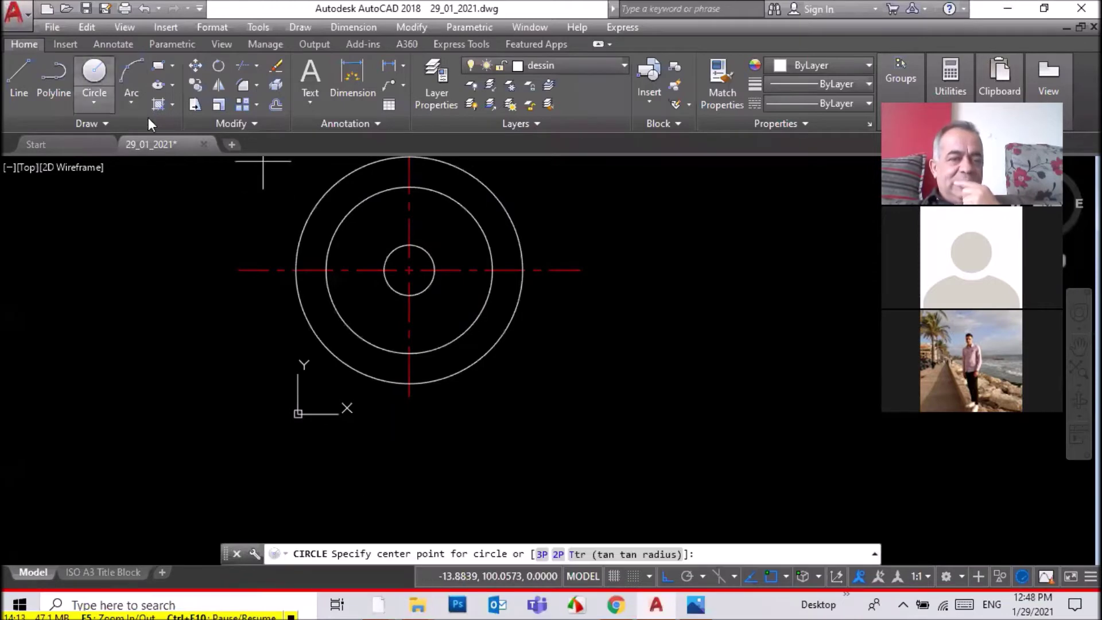
{"action": "left_click", "coordinate": [414, 281]}
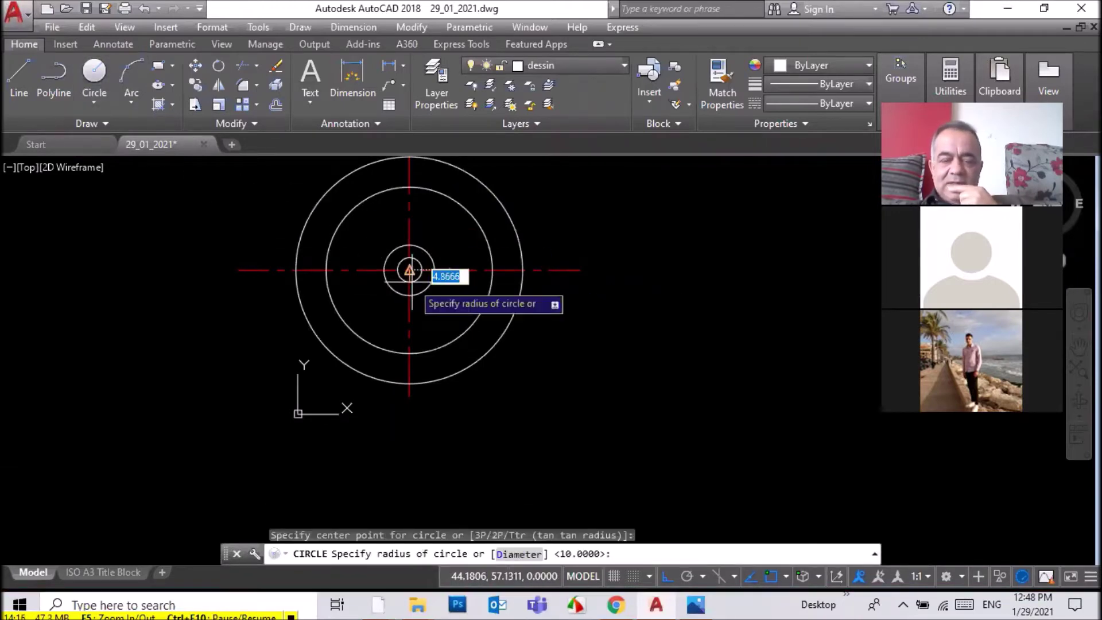
{"action": "type", "text": "20"}
{"action": "key", "text": "Return"}
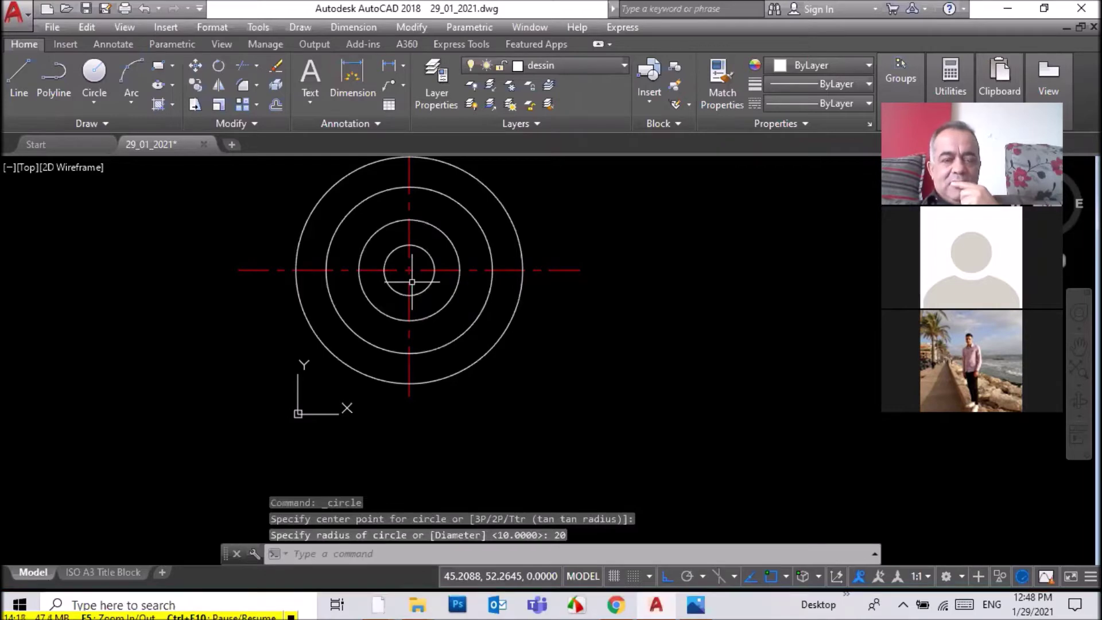
{"action": "scroll", "coordinate": [406, 272], "scroll_direction": "down", "scroll_amount": 2}
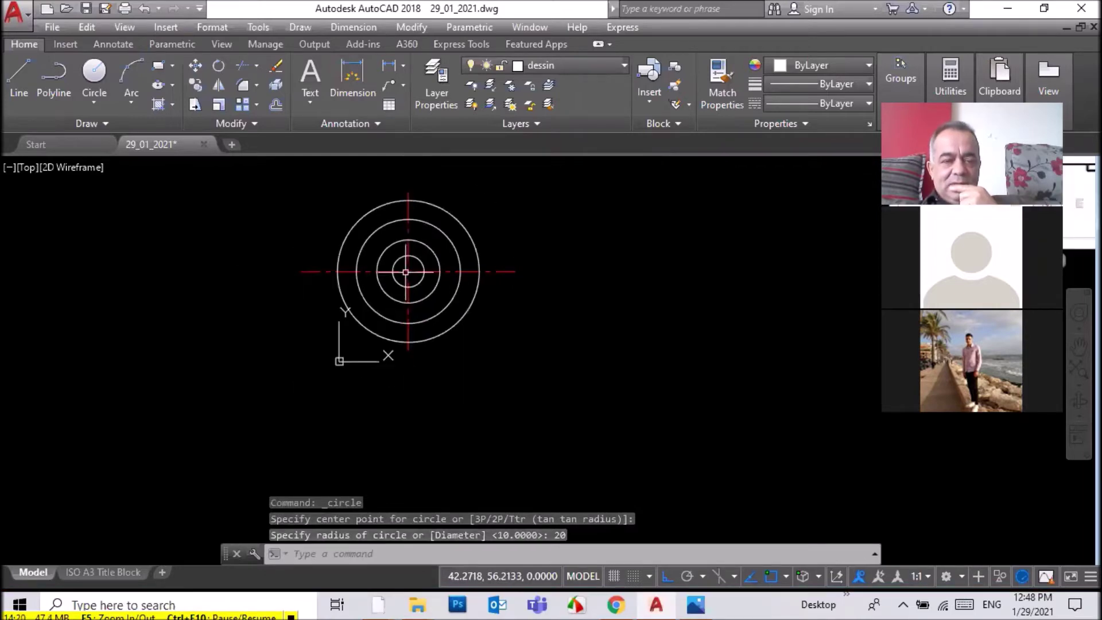
{"action": "scroll", "coordinate": [406, 272], "scroll_direction": "down", "scroll_amount": 2}
{"action": "scroll", "coordinate": [467, 278], "scroll_direction": "down", "scroll_amount": 1}
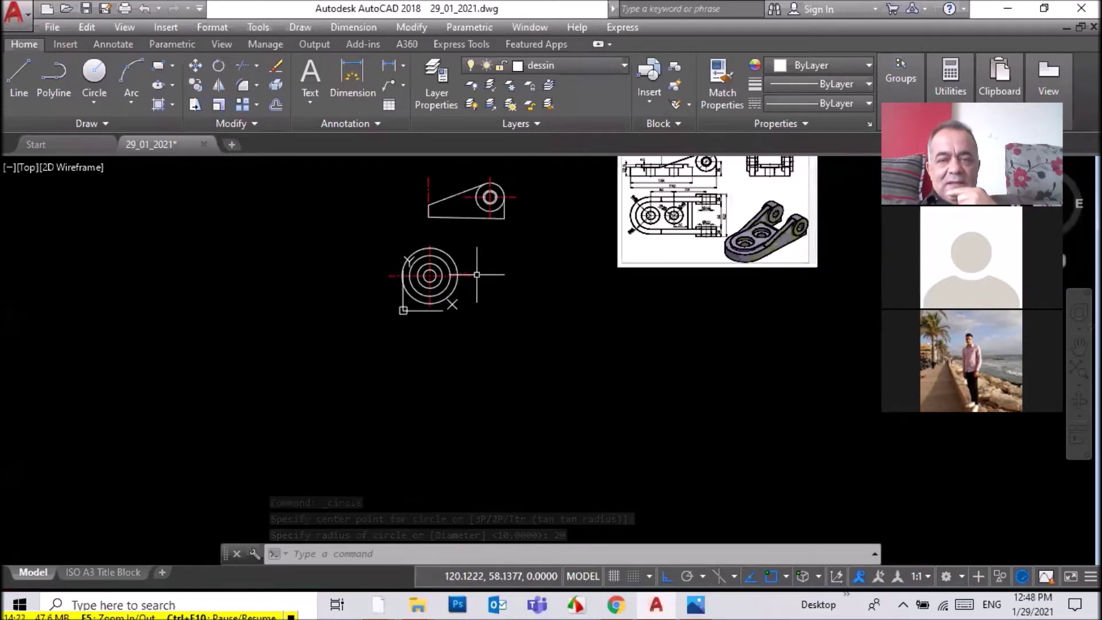
{"action": "scroll", "coordinate": [703, 195], "scroll_direction": "up", "scroll_amount": 4}
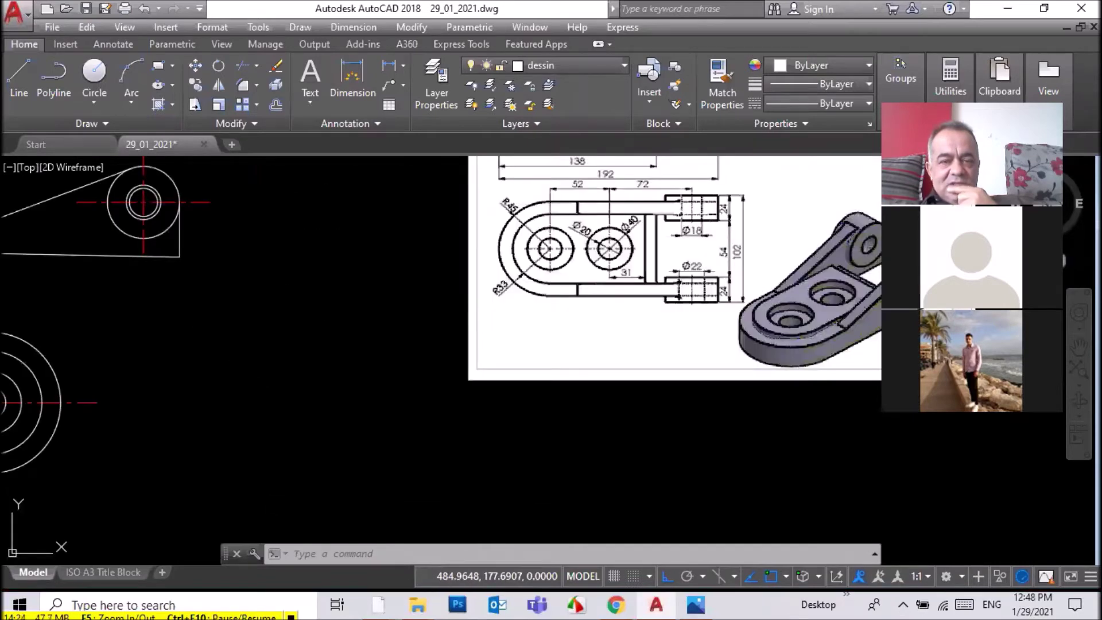
{"action": "scroll", "coordinate": [677, 217], "scroll_direction": "down", "scroll_amount": 4}
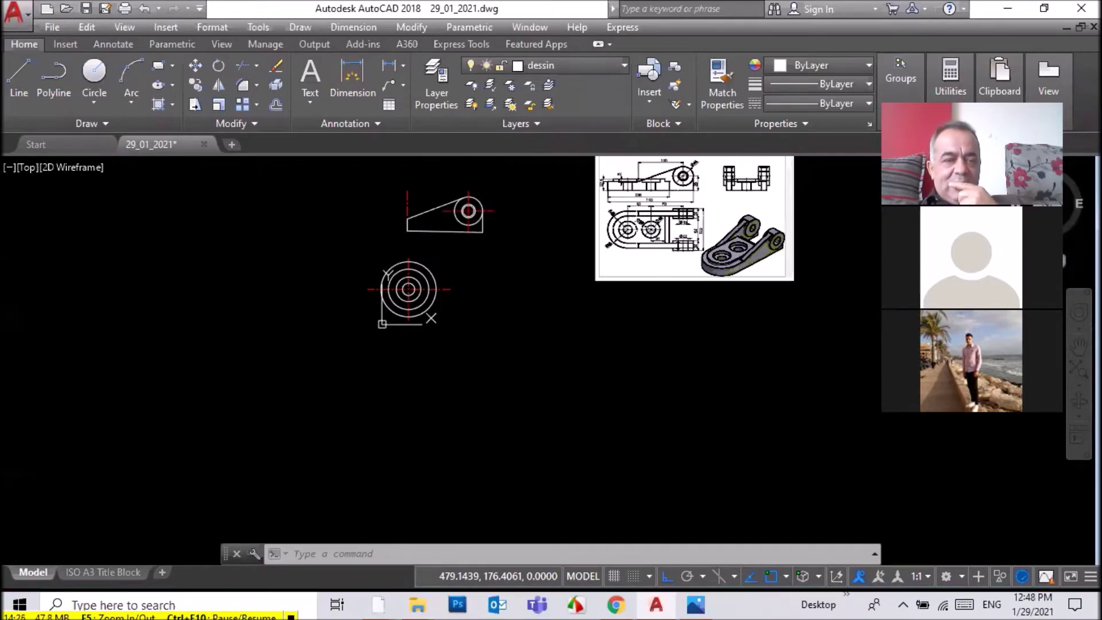
{"action": "scroll", "coordinate": [333, 291], "scroll_direction": "up", "scroll_amount": 3}
{"action": "left_click", "coordinate": [484, 221]}
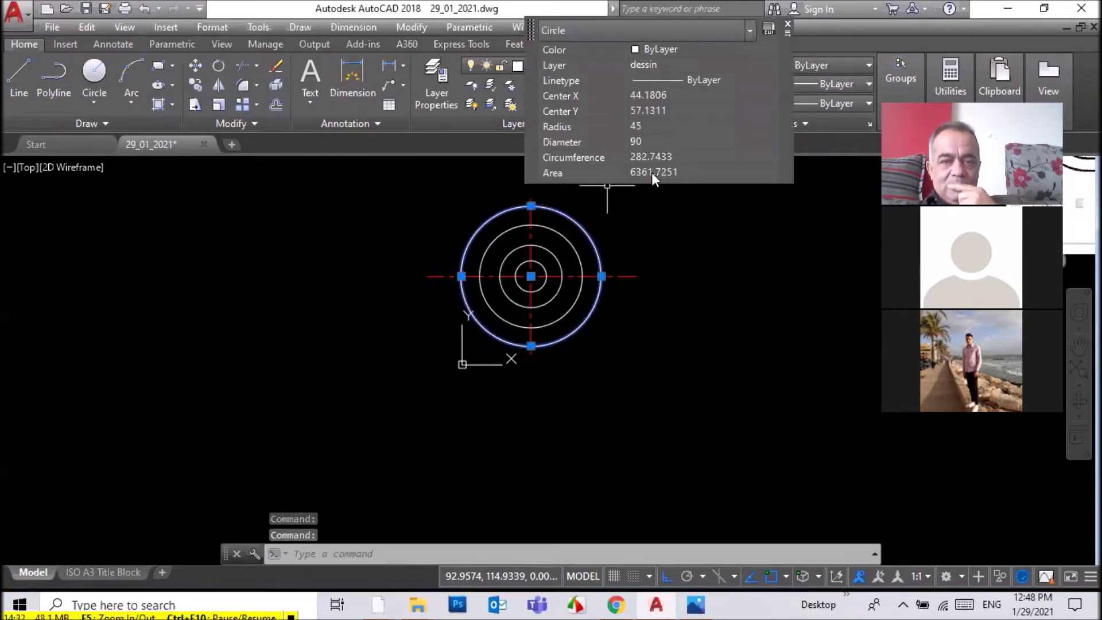
{"action": "key", "text": "Escape"}
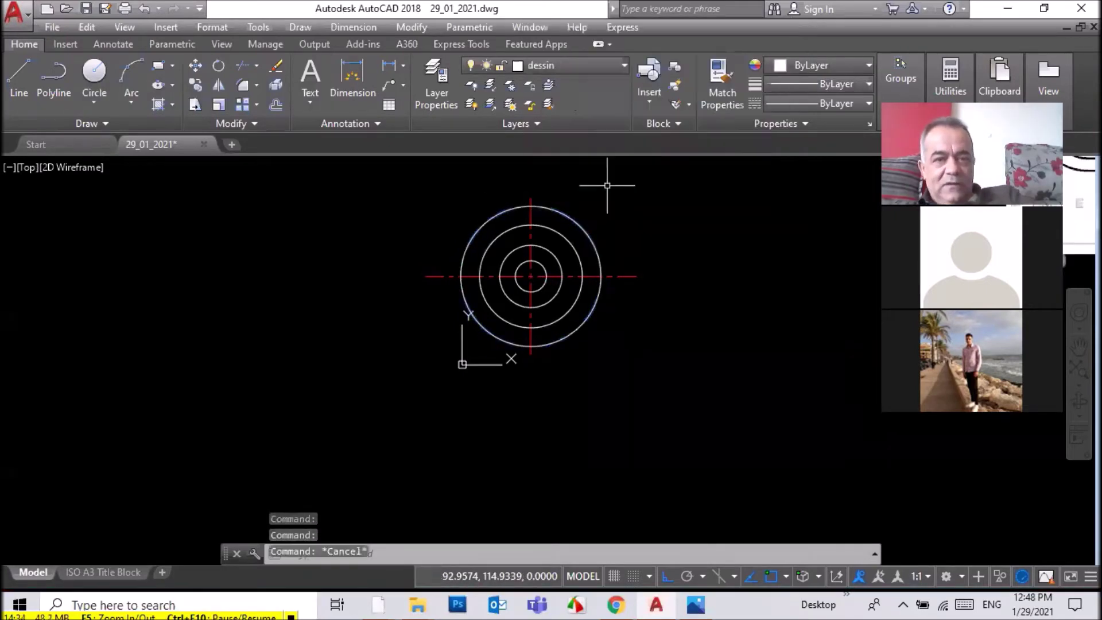
{"action": "key", "text": "Escape"}
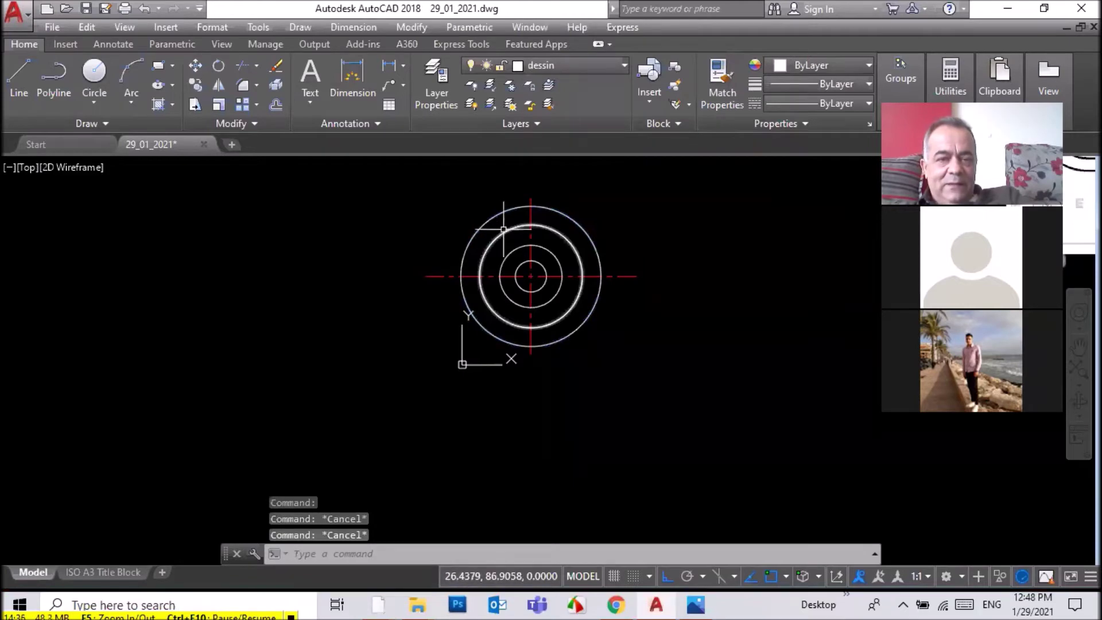
{"action": "left_click", "coordinate": [533, 222]}
{"action": "key", "text": "Escape"}
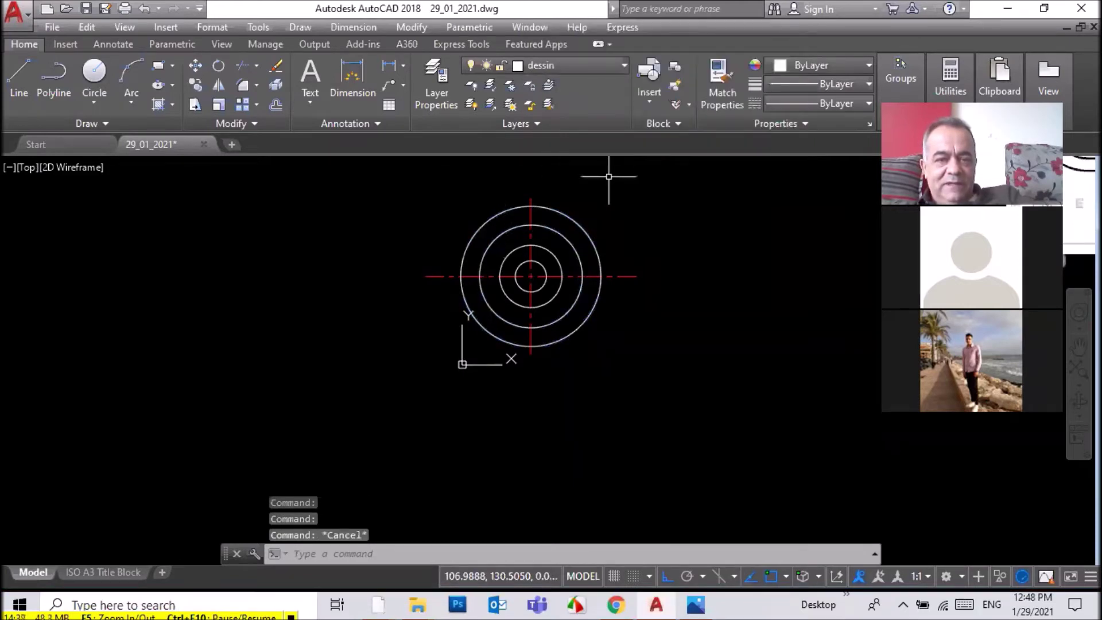
{"action": "left_click", "coordinate": [511, 249]}
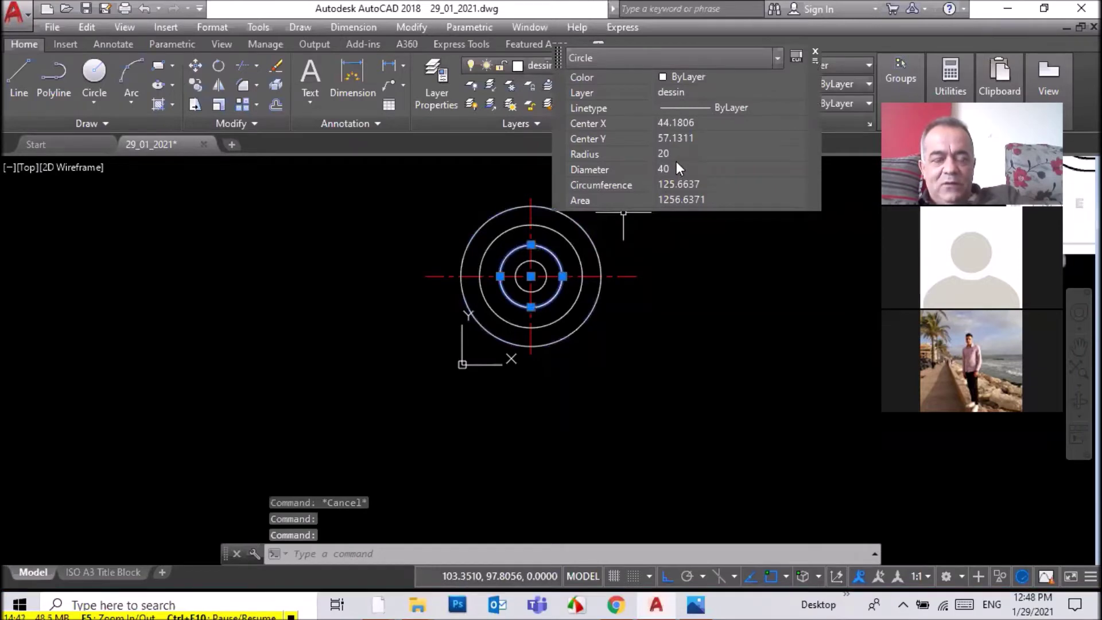
{"action": "key", "text": "Escape"}
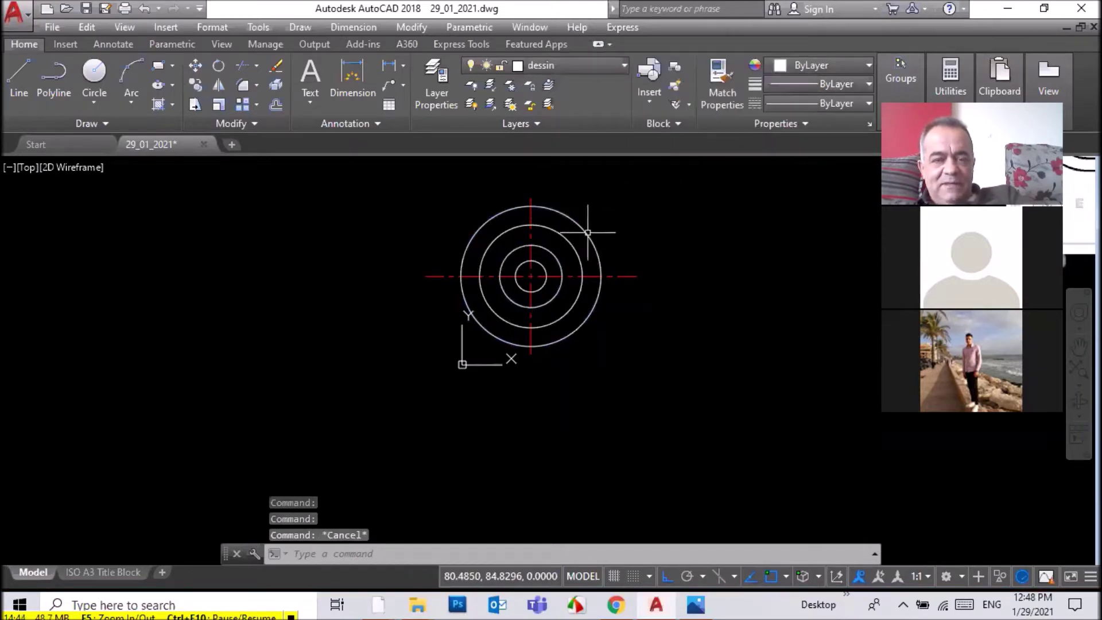
{"action": "left_click", "coordinate": [538, 263]}
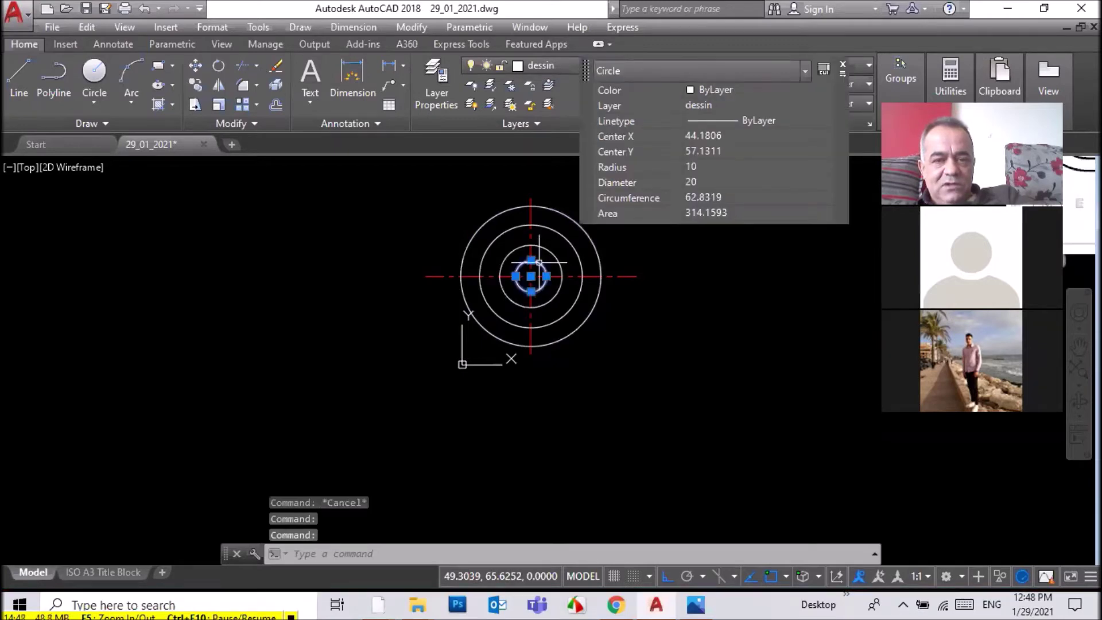
{"action": "key", "text": "Escape"}
{"action": "key", "text": "Escape"}
{"action": "scroll", "coordinate": [540, 262], "scroll_direction": "down", "scroll_amount": 3}
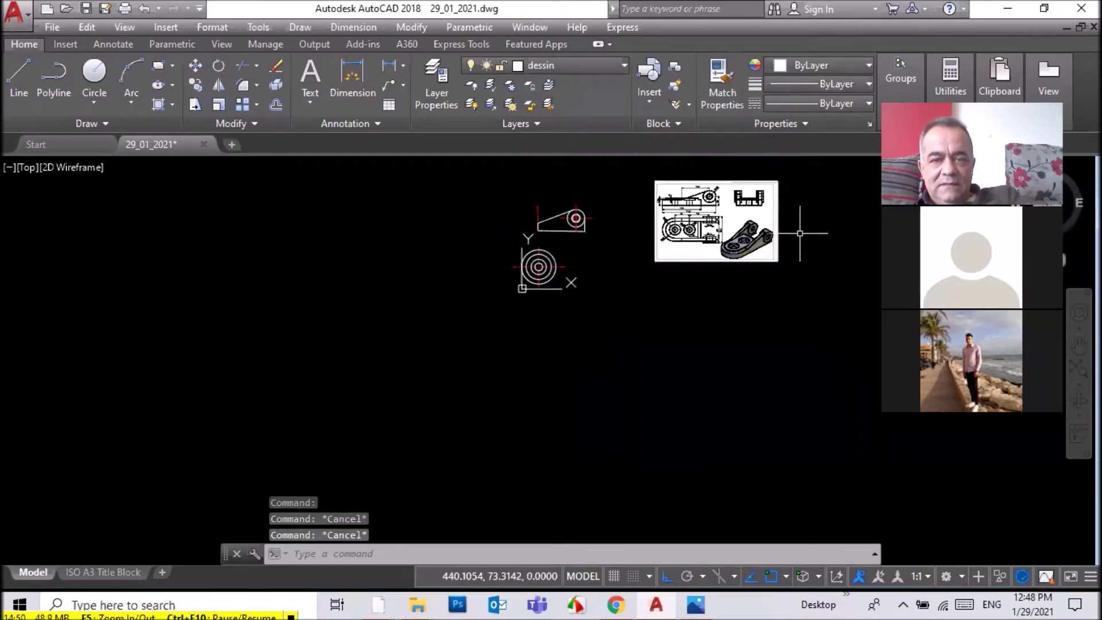
{"action": "scroll", "coordinate": [672, 210], "scroll_direction": "up", "scroll_amount": 3}
{"action": "scroll", "coordinate": [671, 209], "scroll_direction": "up", "scroll_amount": 2}
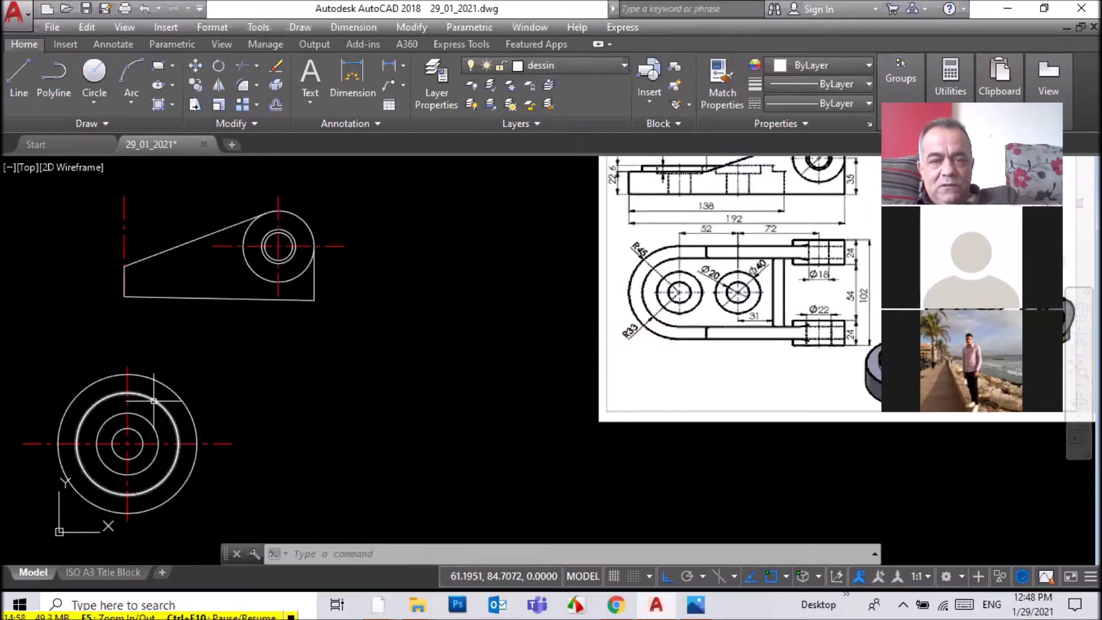
{"action": "scroll", "coordinate": [372, 361], "scroll_direction": "down", "scroll_amount": 2}
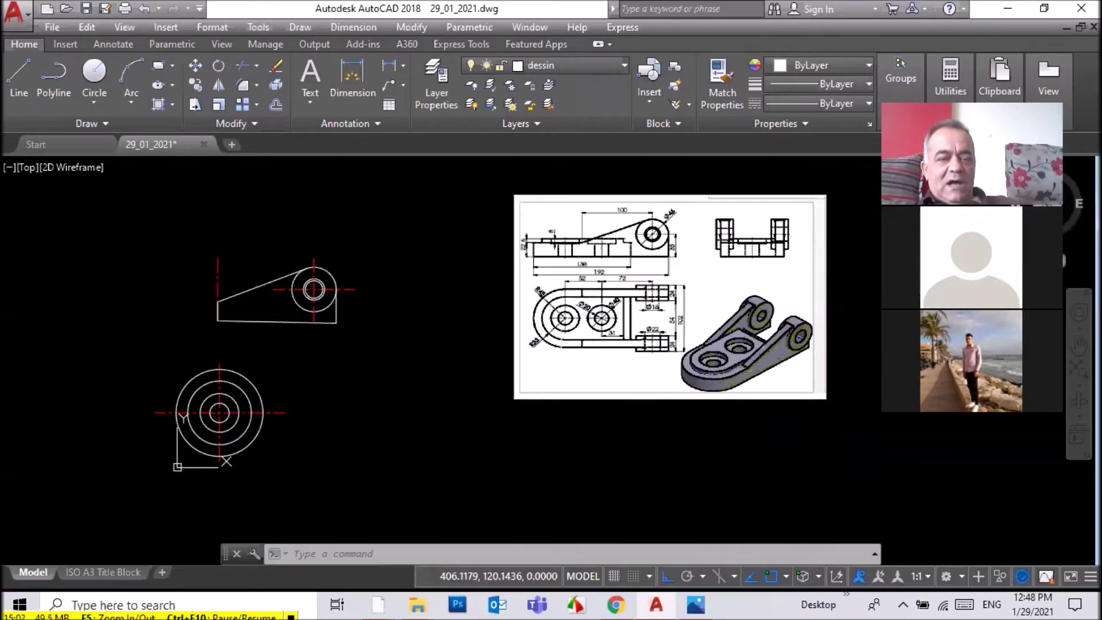
Draw horizontal lines rightward from the top and bottom quadrants of the first outer circle
{"action": "left_click", "coordinate": [17, 92]}
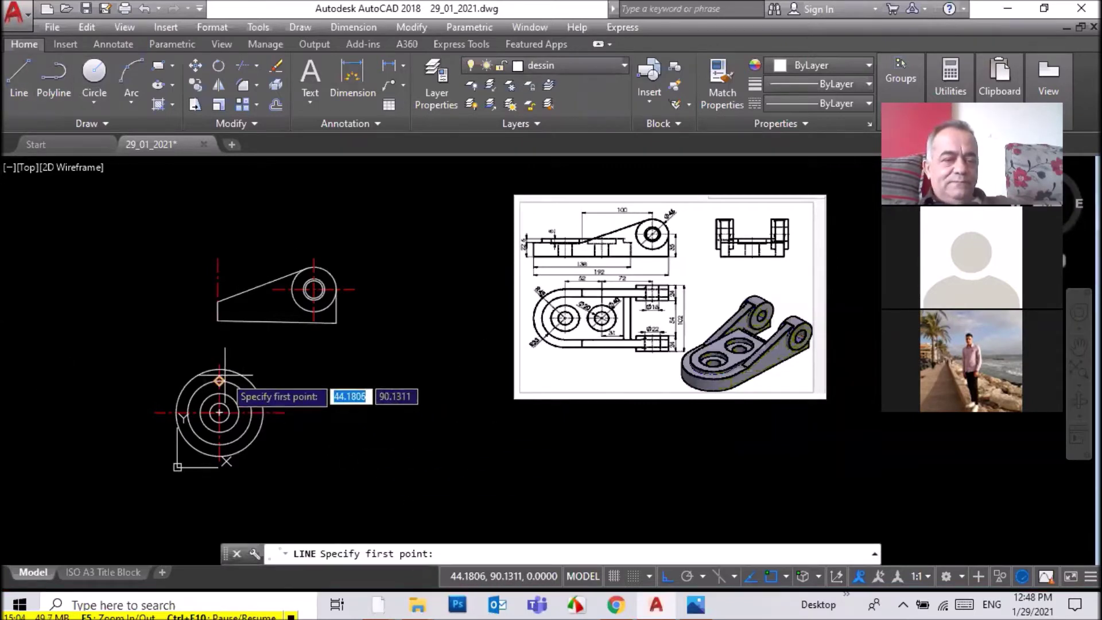
{"action": "left_click", "coordinate": [219, 369]}
{"action": "right_click", "coordinate": [418, 403]}
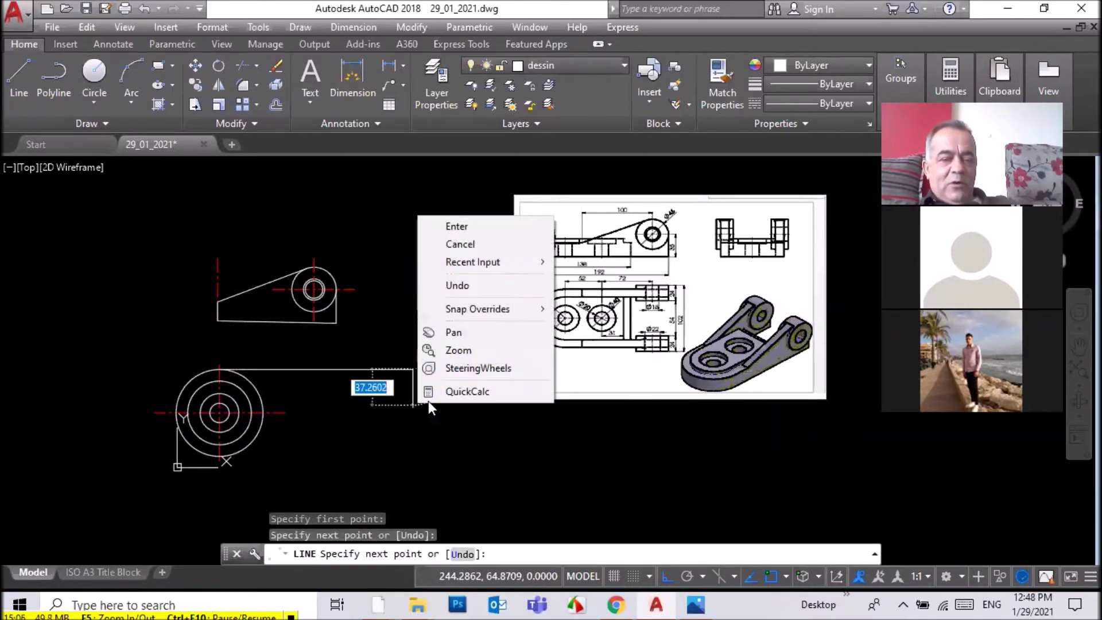
{"action": "left_click", "coordinate": [469, 244]}
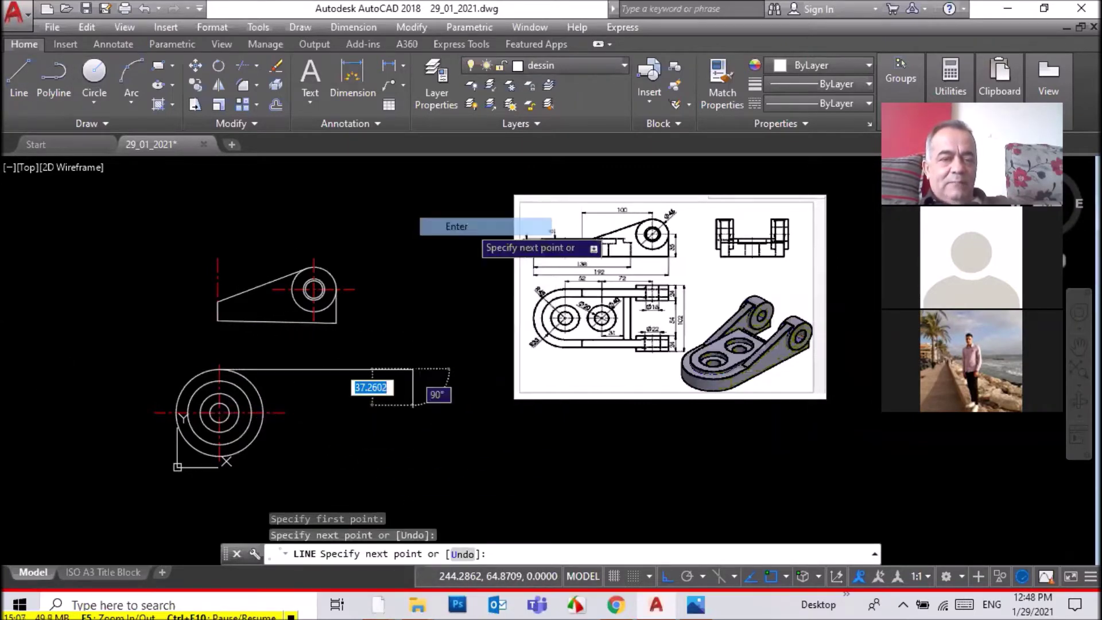
{"action": "left_click", "coordinate": [19, 75]}
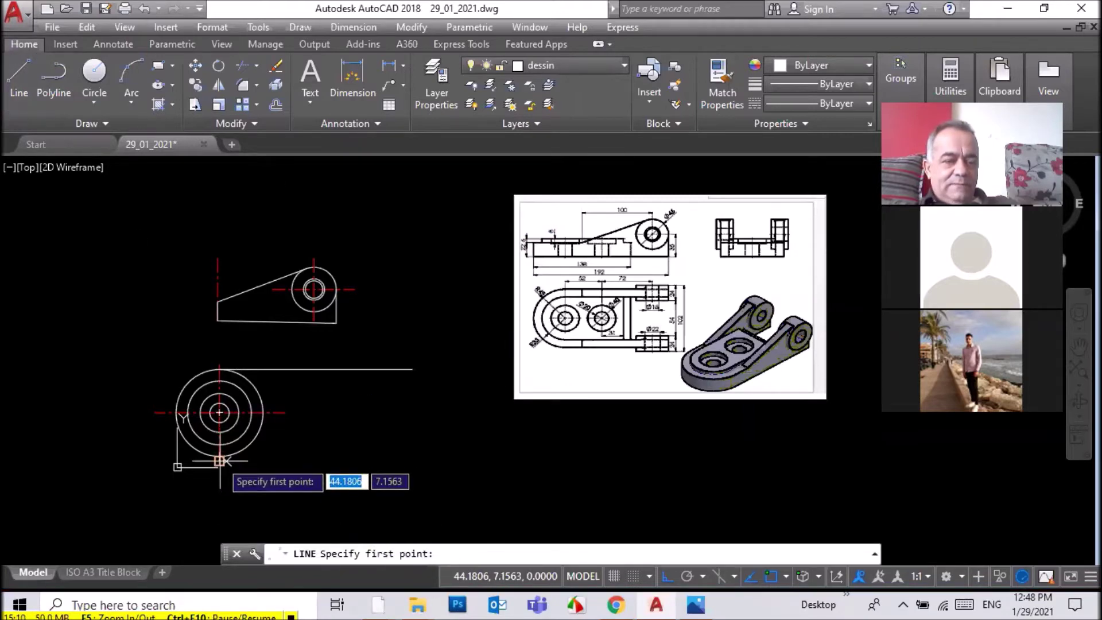
{"action": "left_click", "coordinate": [219, 457]}
{"action": "right_click", "coordinate": [440, 464]}
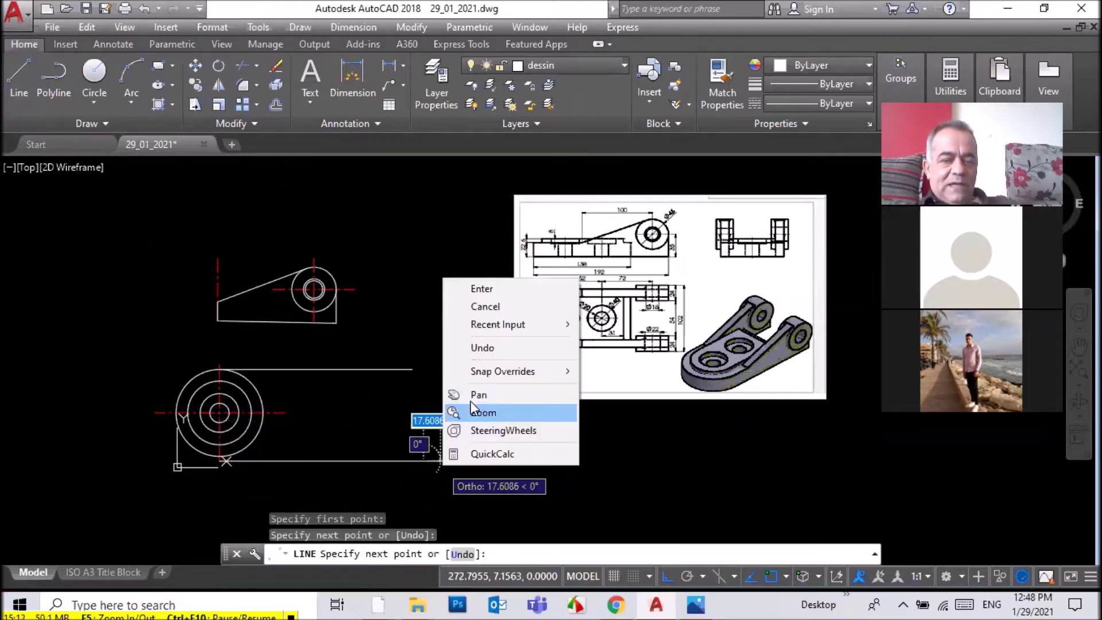
{"action": "left_click", "coordinate": [482, 288]}
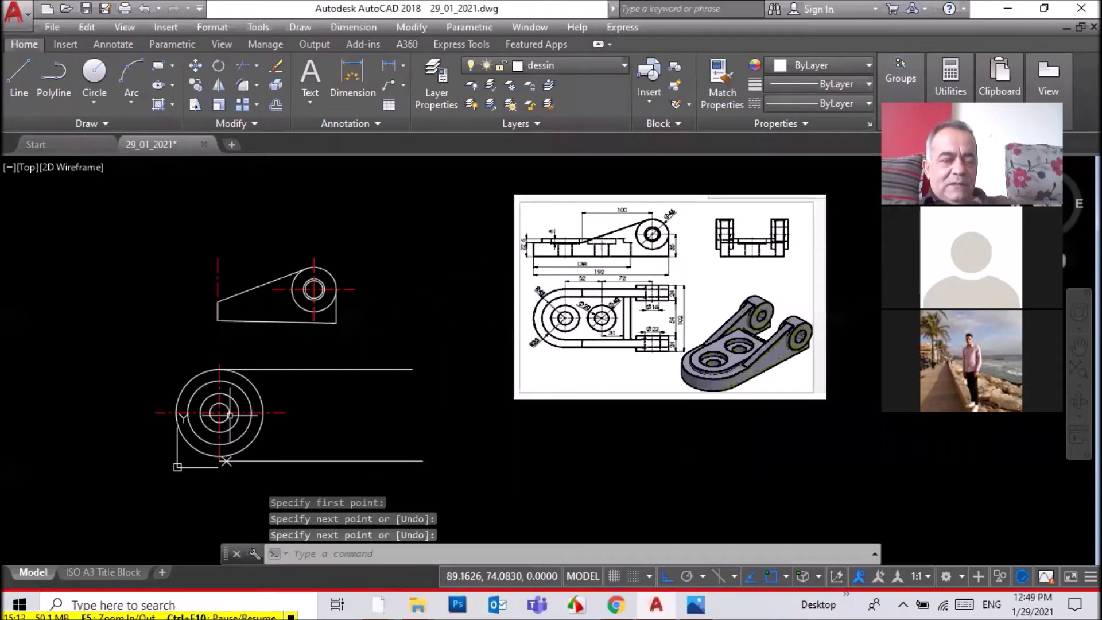
{"action": "scroll", "coordinate": [201, 429], "scroll_direction": "up", "scroll_amount": 2}
Draw horizontal lines rightward from the top and bottom of the second outer circle
{"action": "left_click", "coordinate": [20, 91]}
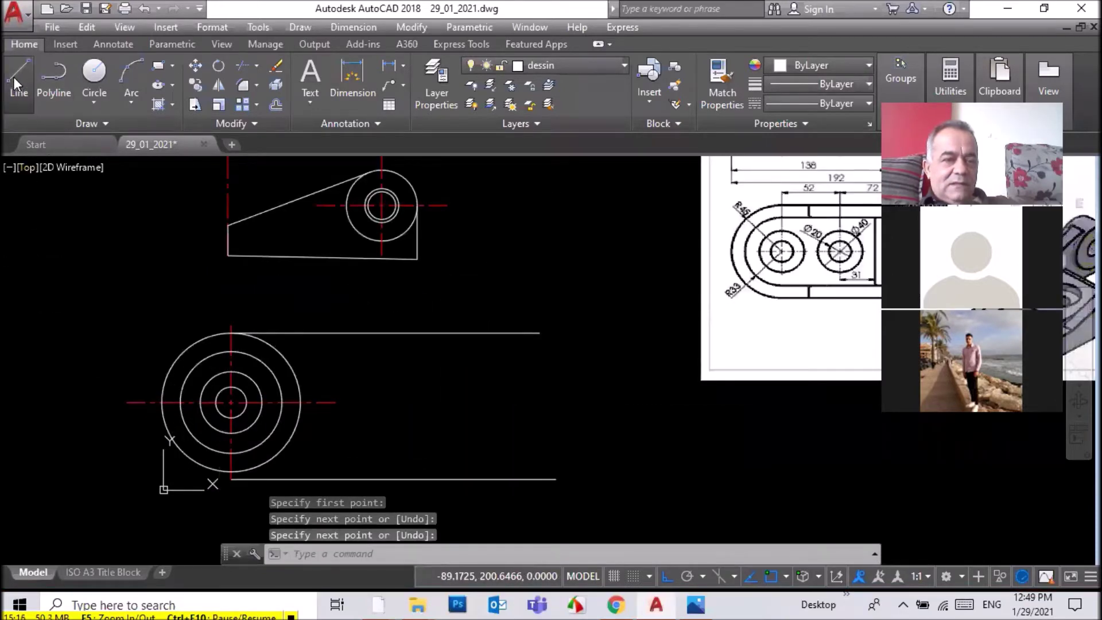
{"action": "left_click", "coordinate": [231, 352]}
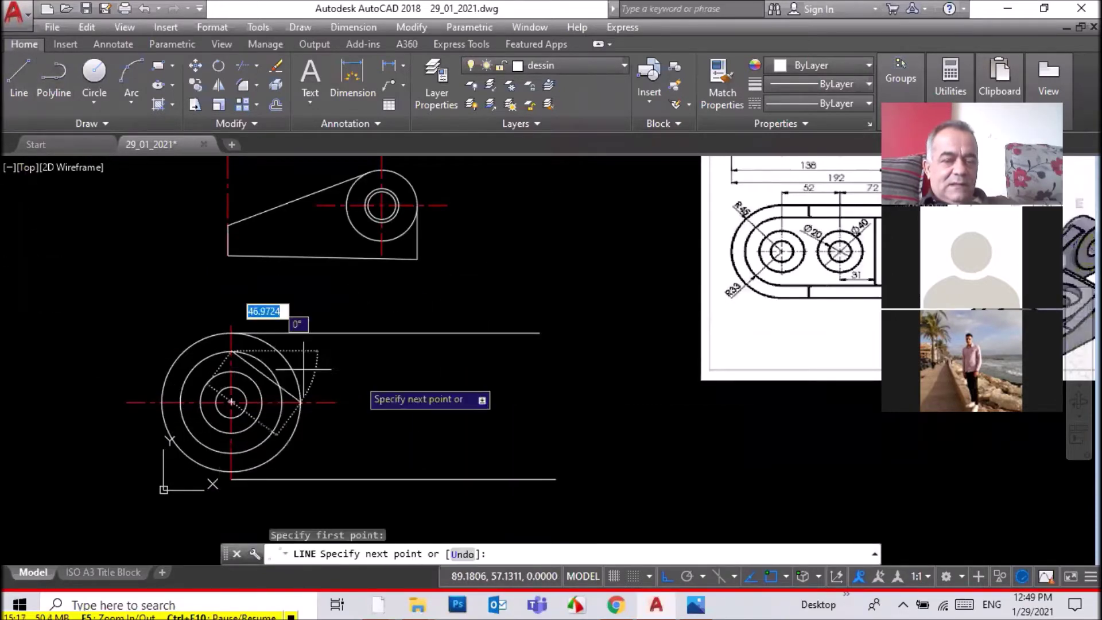
{"action": "right_click", "coordinate": [559, 405]}
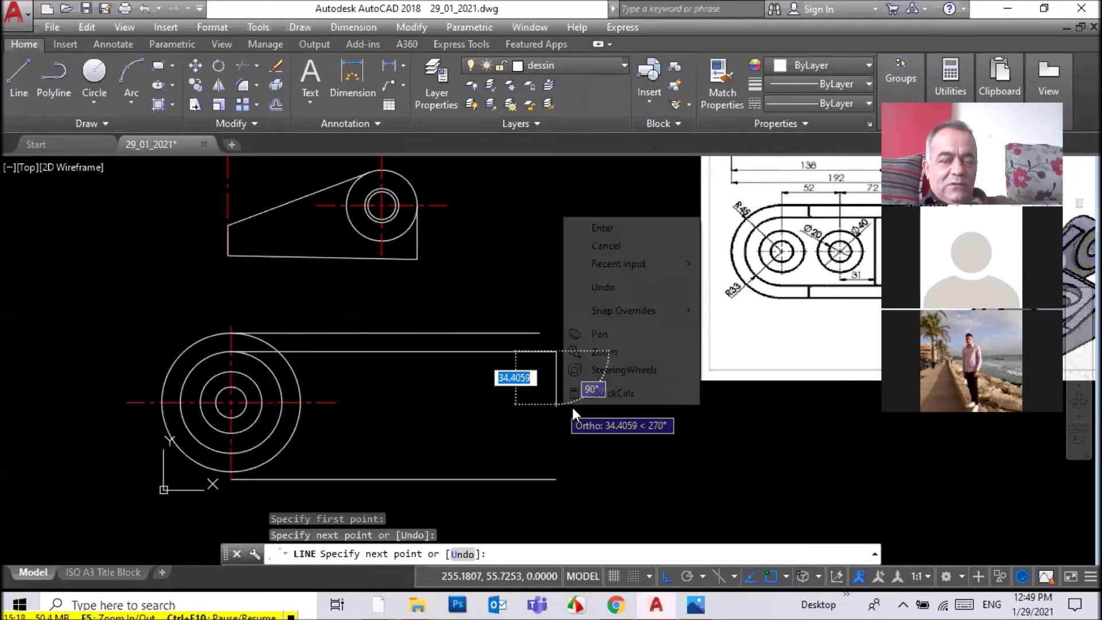
{"action": "left_click", "coordinate": [590, 227]}
{"action": "left_click", "coordinate": [17, 72]}
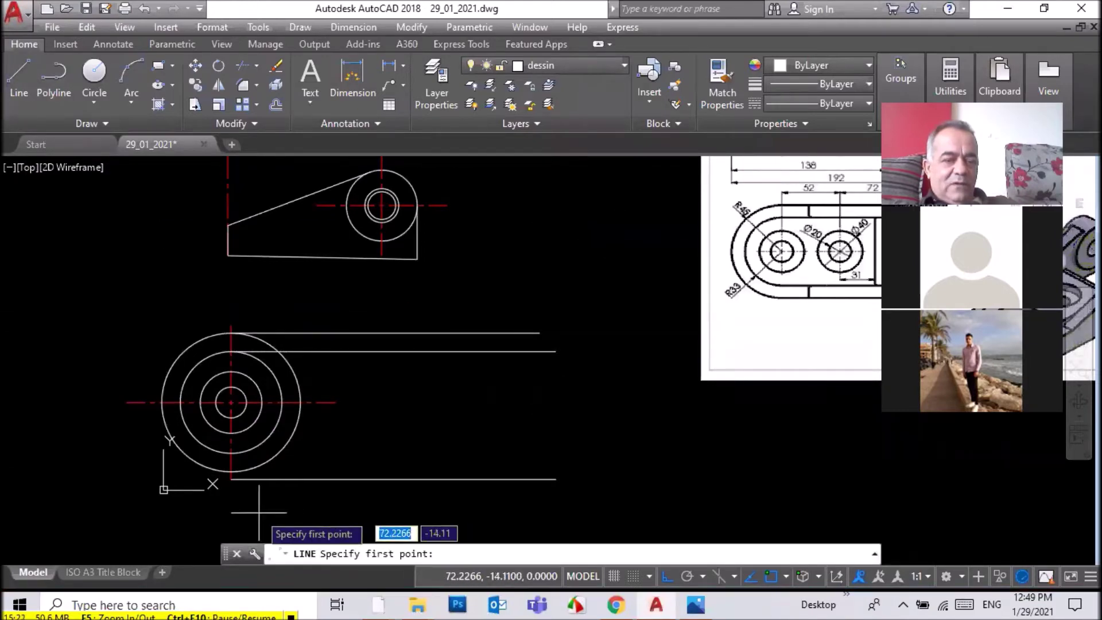
{"action": "left_click", "coordinate": [231, 453]}
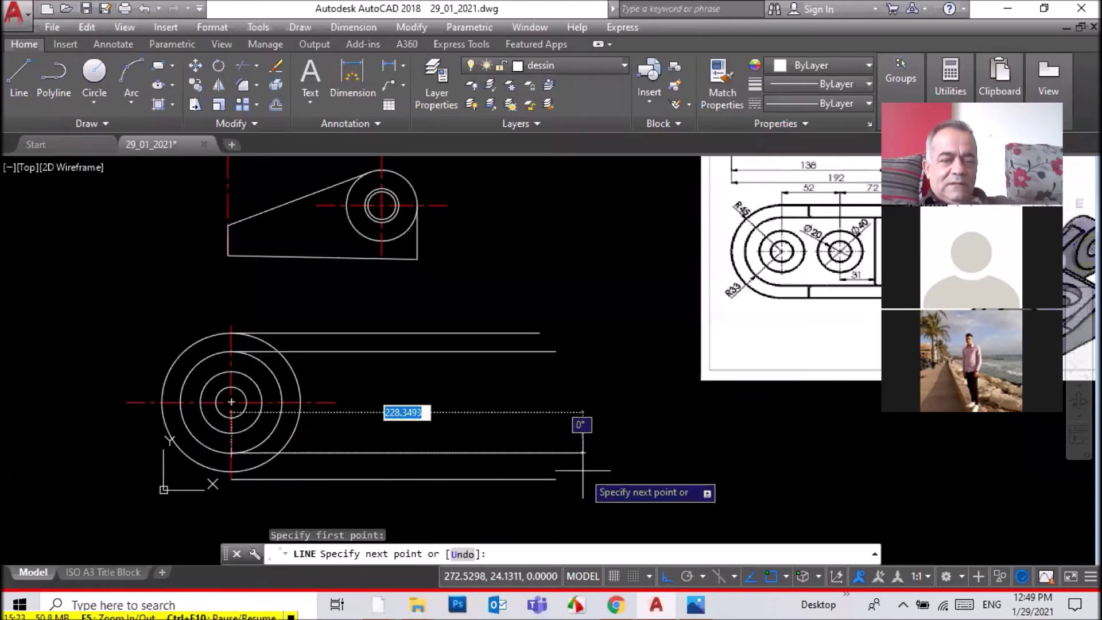
{"action": "left_click", "coordinate": [583, 453]}
{"action": "right_click", "coordinate": [583, 471]}
{"action": "left_click", "coordinate": [607, 294]}
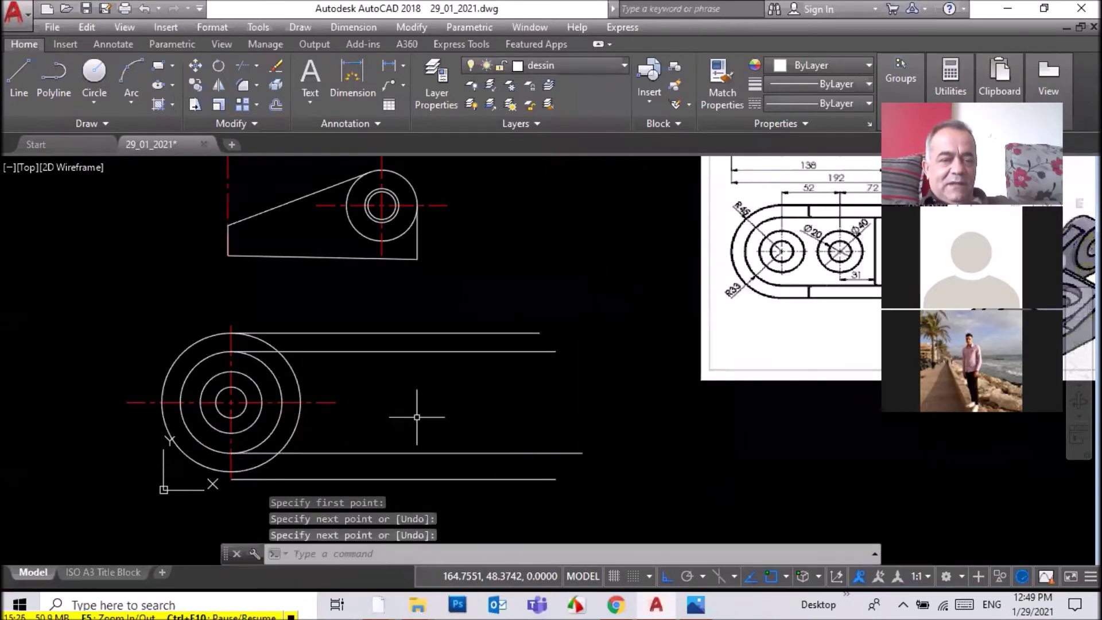
{"action": "scroll", "coordinate": [388, 402], "scroll_direction": "up", "scroll_amount": 2}
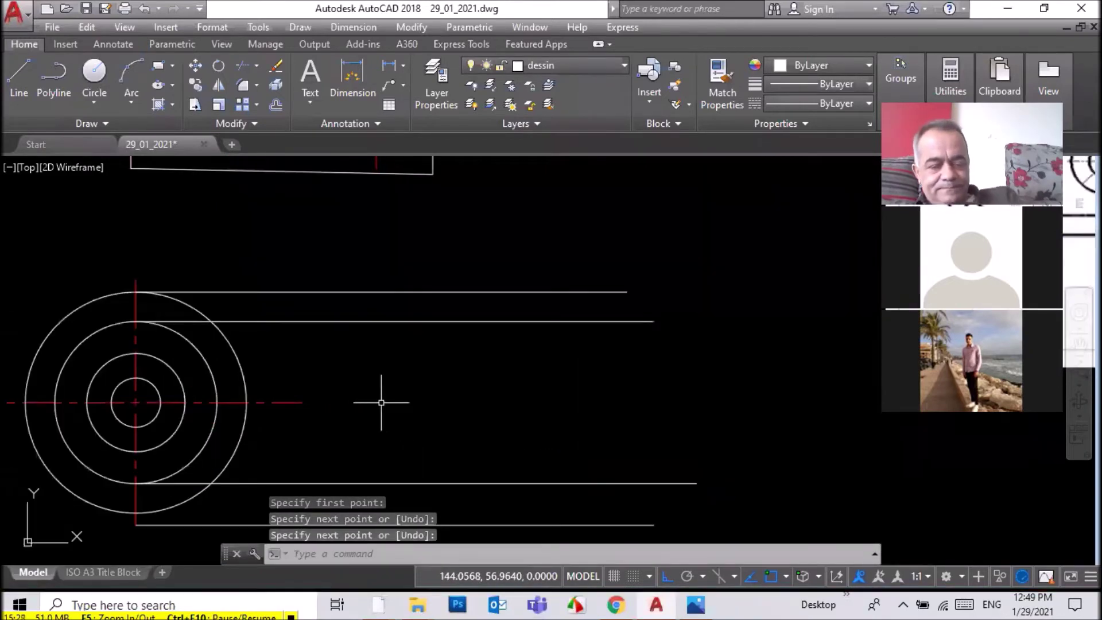
{"action": "type", "text": "rim"}
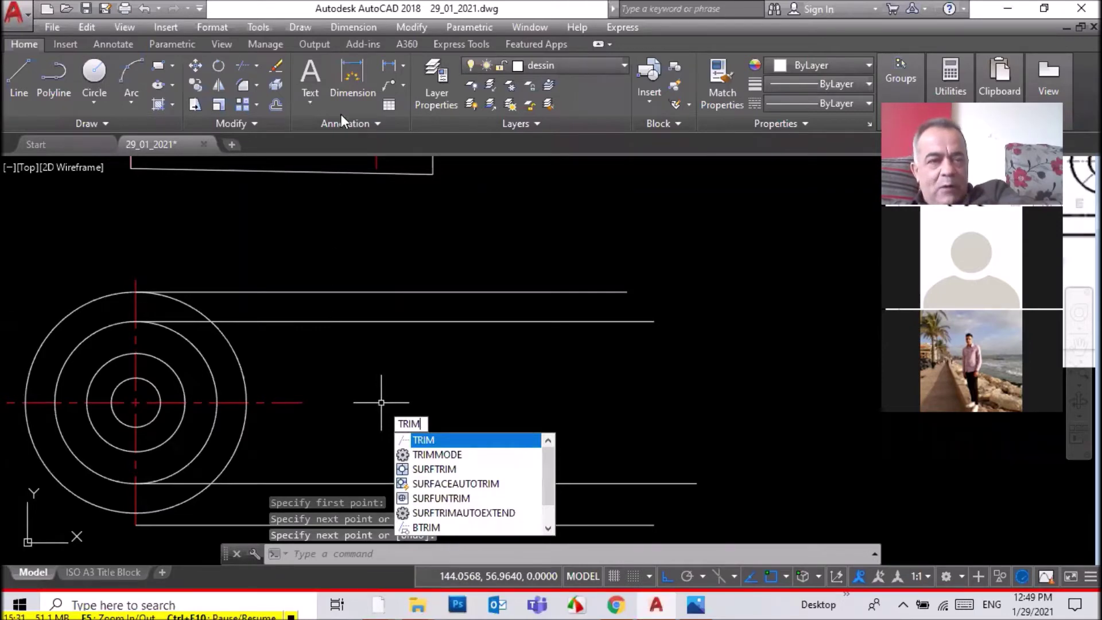
Trim the leftover outer and inner arc pieces so the circles form rounded U-shaped ends
{"action": "key", "text": "Return"}
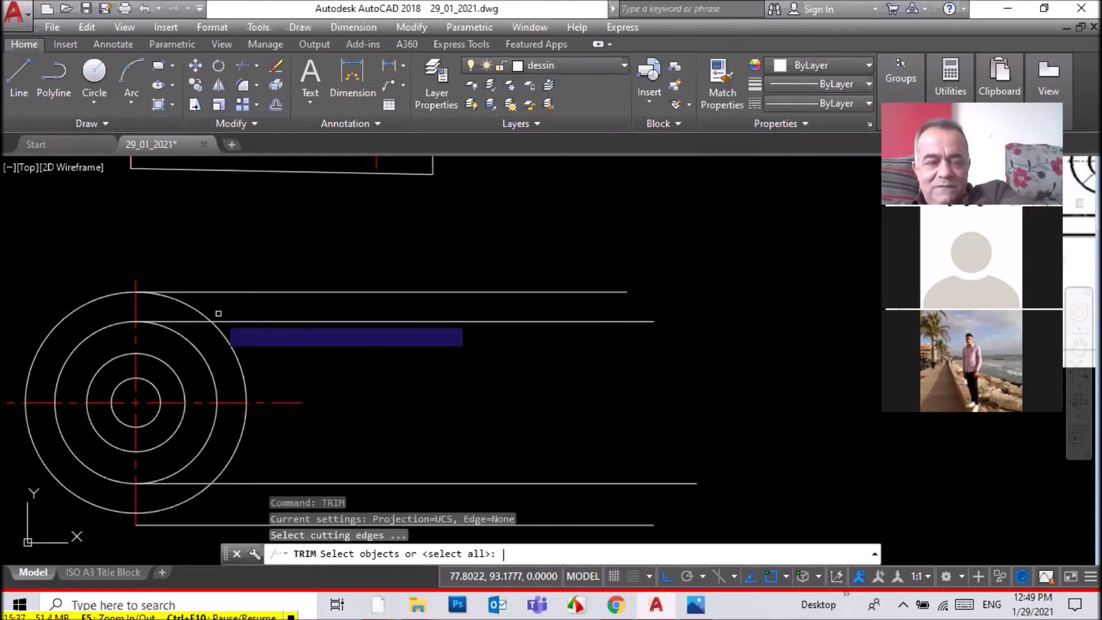
{"action": "key", "text": "Return"}
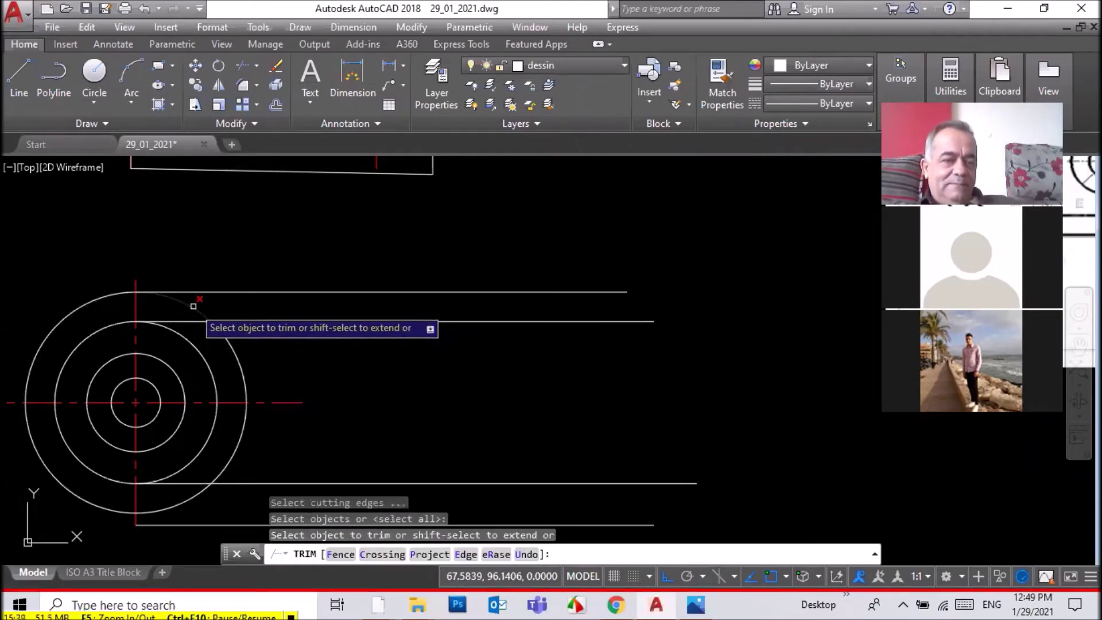
{"action": "left_click", "coordinate": [196, 306]}
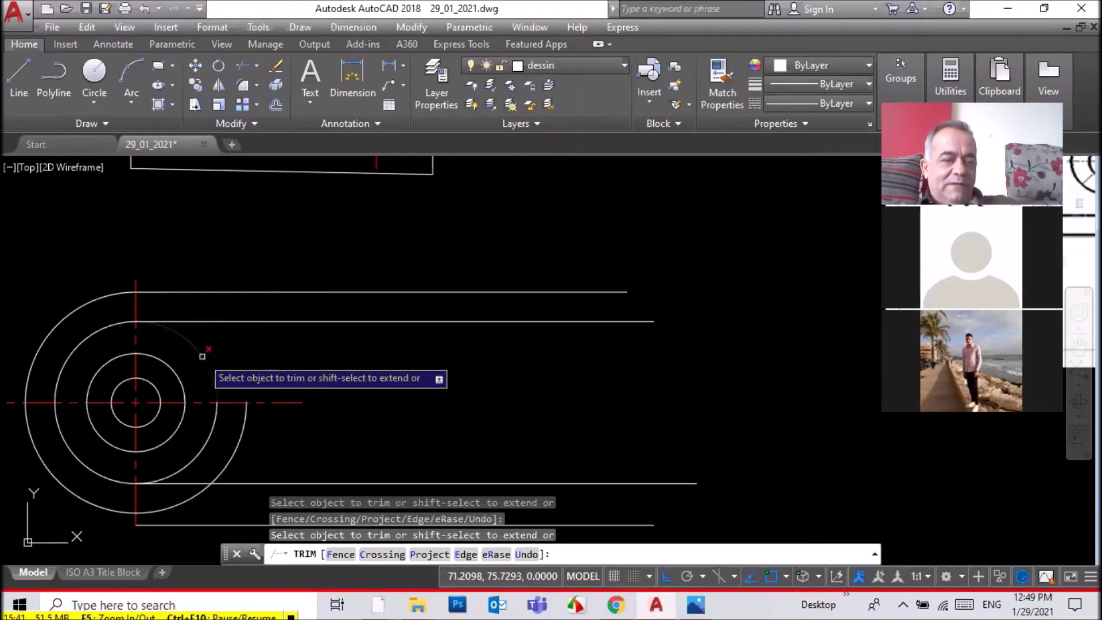
{"action": "left_click", "coordinate": [239, 446]}
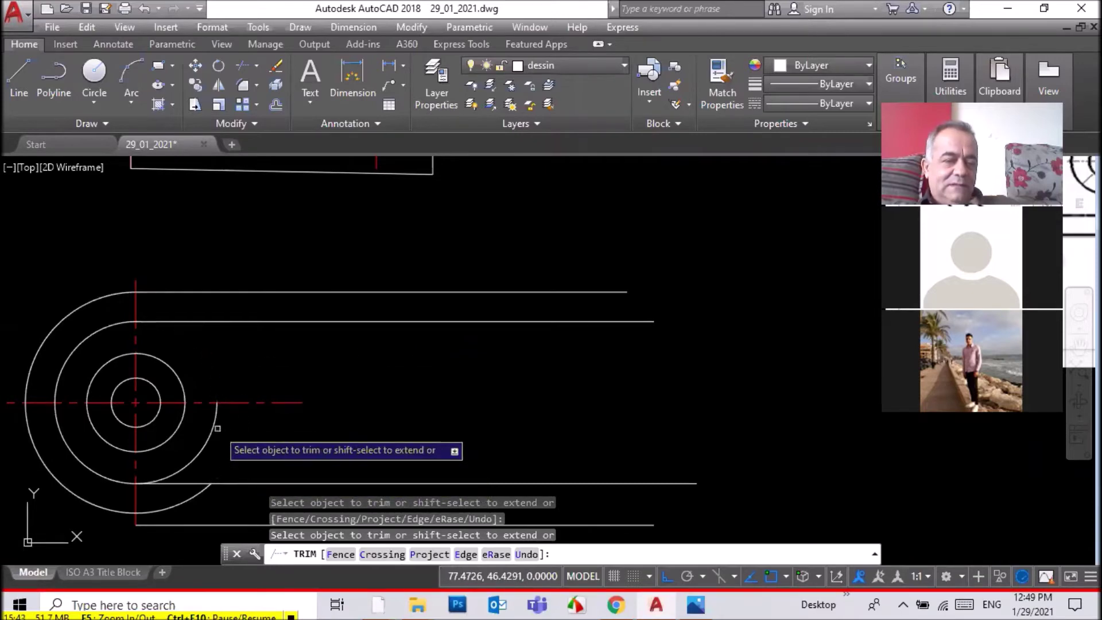
{"action": "left_click", "coordinate": [208, 428]}
{"action": "left_click", "coordinate": [217, 409]}
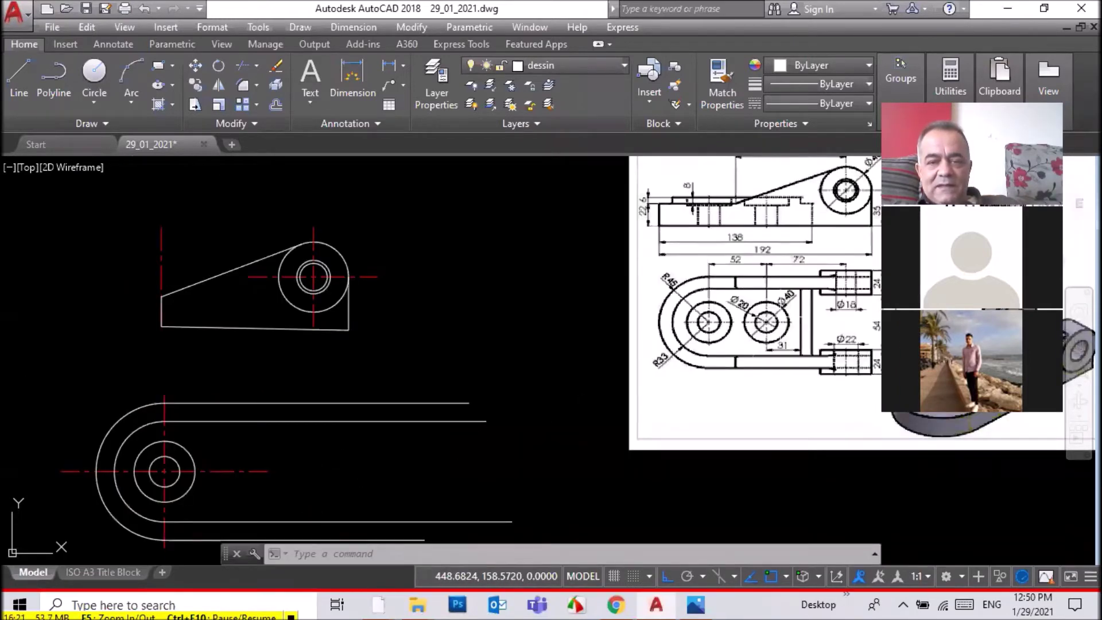
{"action": "scroll", "coordinate": [792, 317], "scroll_direction": "up", "scroll_amount": 2}
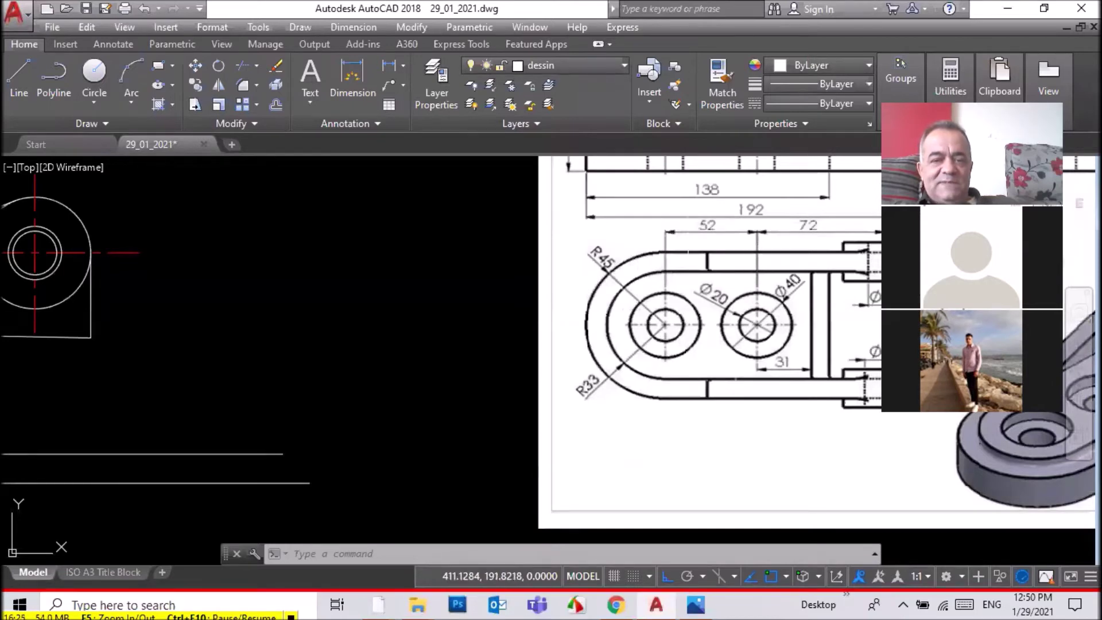
Select the two concentric circles and their vertical centre line for copying
{"action": "scroll", "coordinate": [636, 234], "scroll_direction": "down", "scroll_amount": 3}
{"action": "middle_click_drag", "start_coordinate": [75, 459], "coordinate": [295, 443]}
{"action": "scroll", "coordinate": [318, 450], "scroll_direction": "up", "scroll_amount": 3}
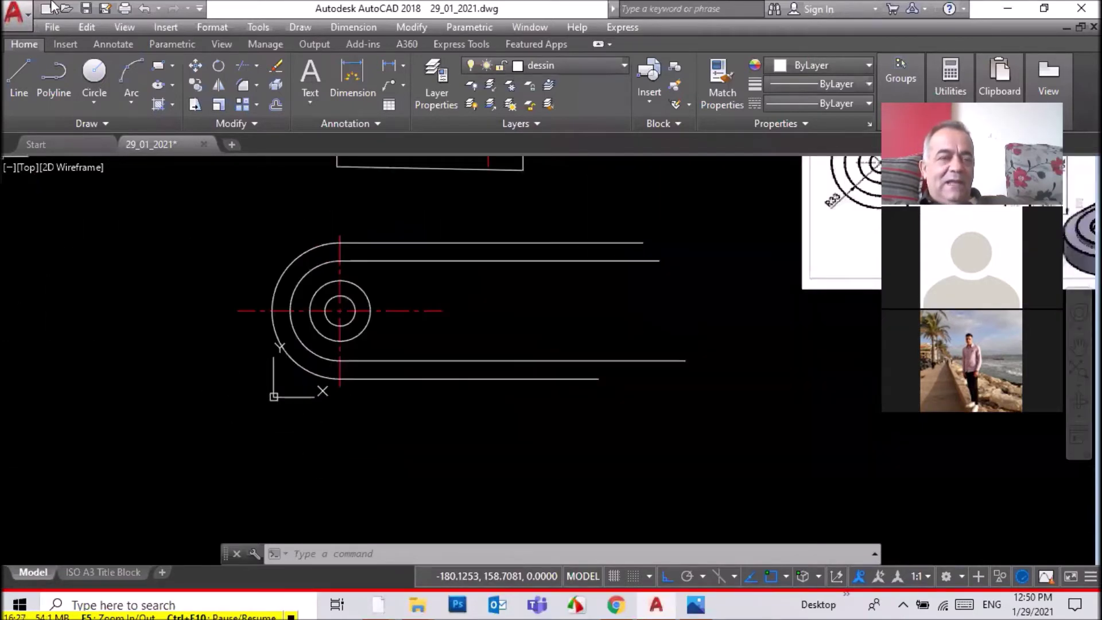
{"action": "left_click", "coordinate": [196, 85]}
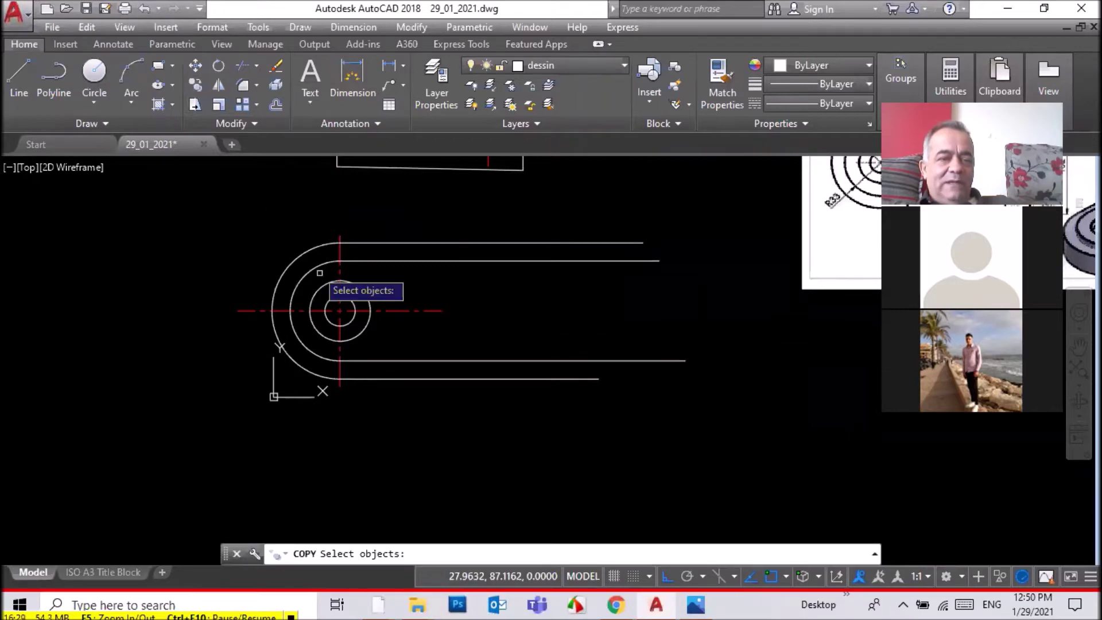
{"action": "scroll", "coordinate": [379, 276], "scroll_direction": "up", "scroll_amount": 2}
{"action": "left_click", "coordinate": [356, 301]}
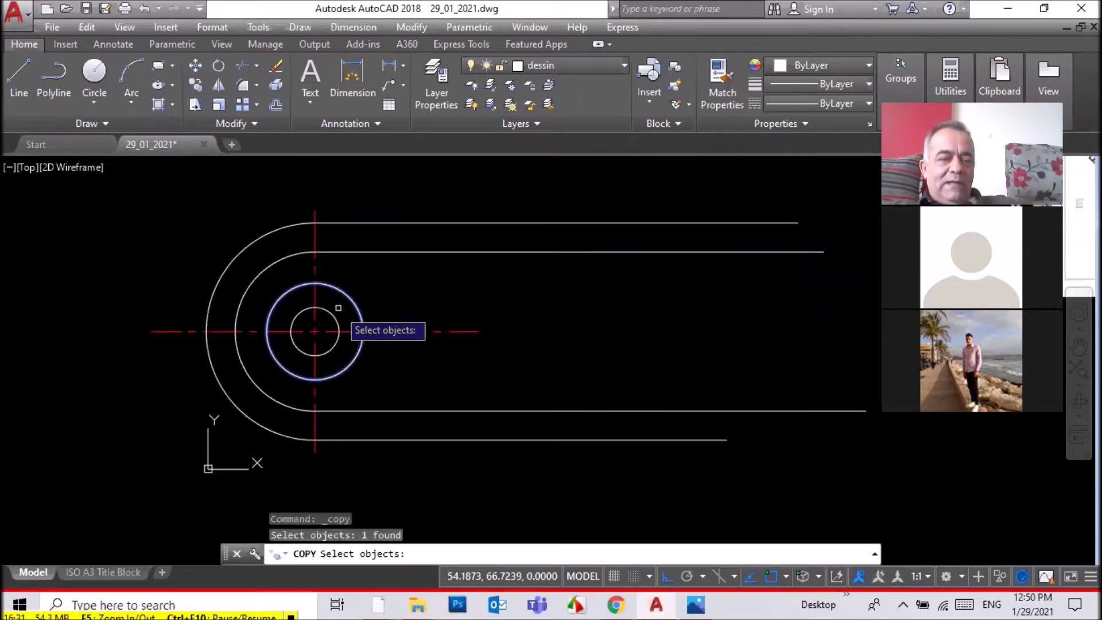
{"action": "left_click", "coordinate": [333, 313]}
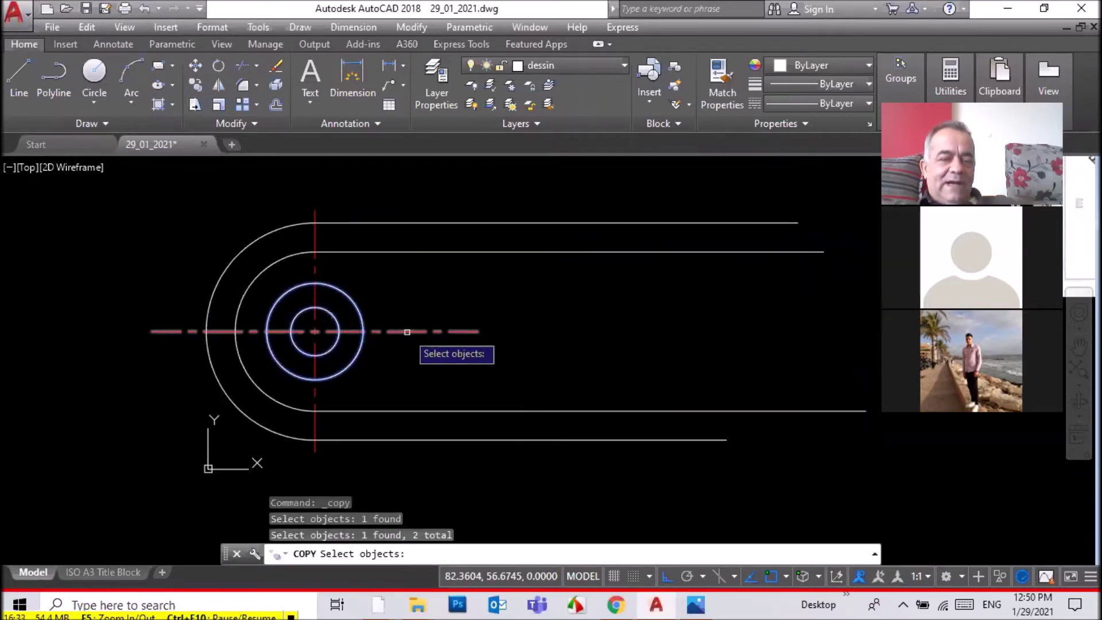
{"action": "left_click", "coordinate": [315, 268]}
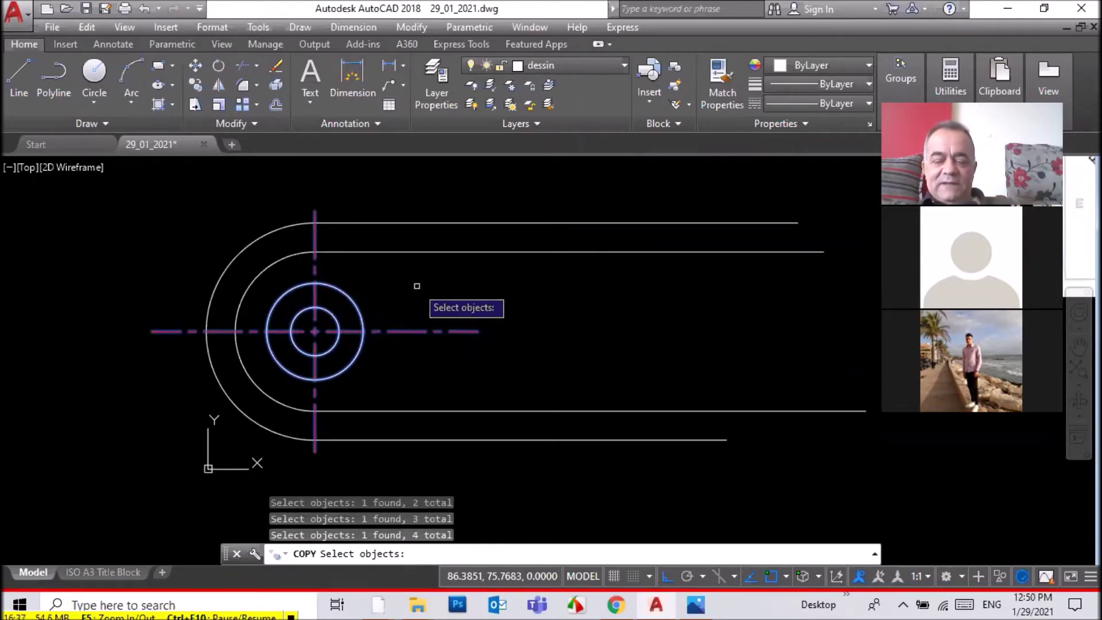
{"action": "key", "text": "Return"}
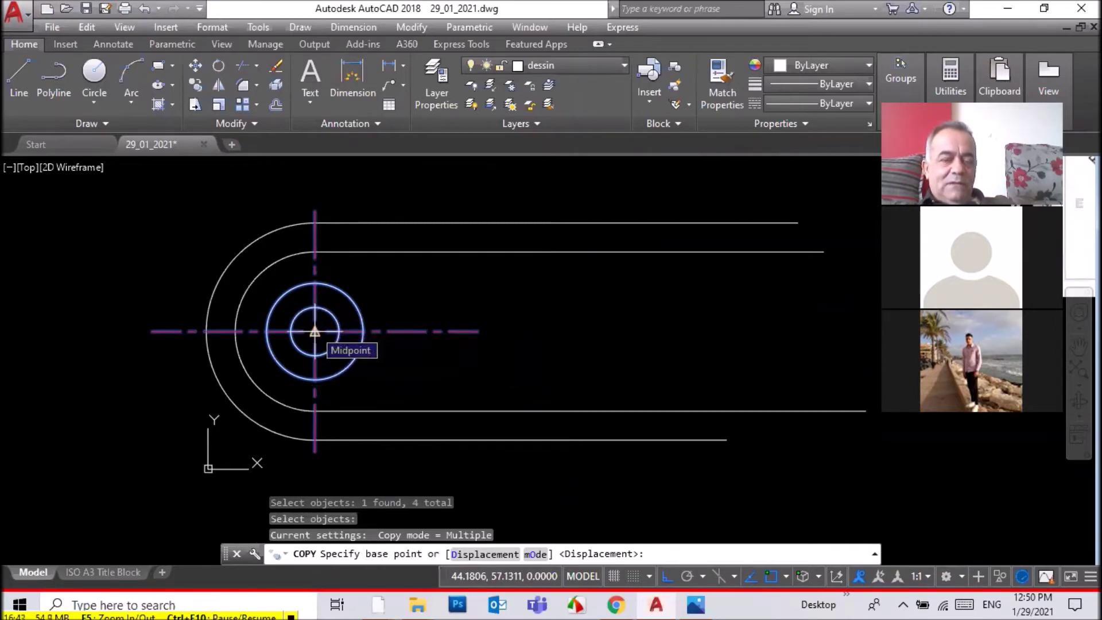
Place the copy 52 units to the right, based on the circles' centre
{"action": "left_click", "coordinate": [315, 331]}
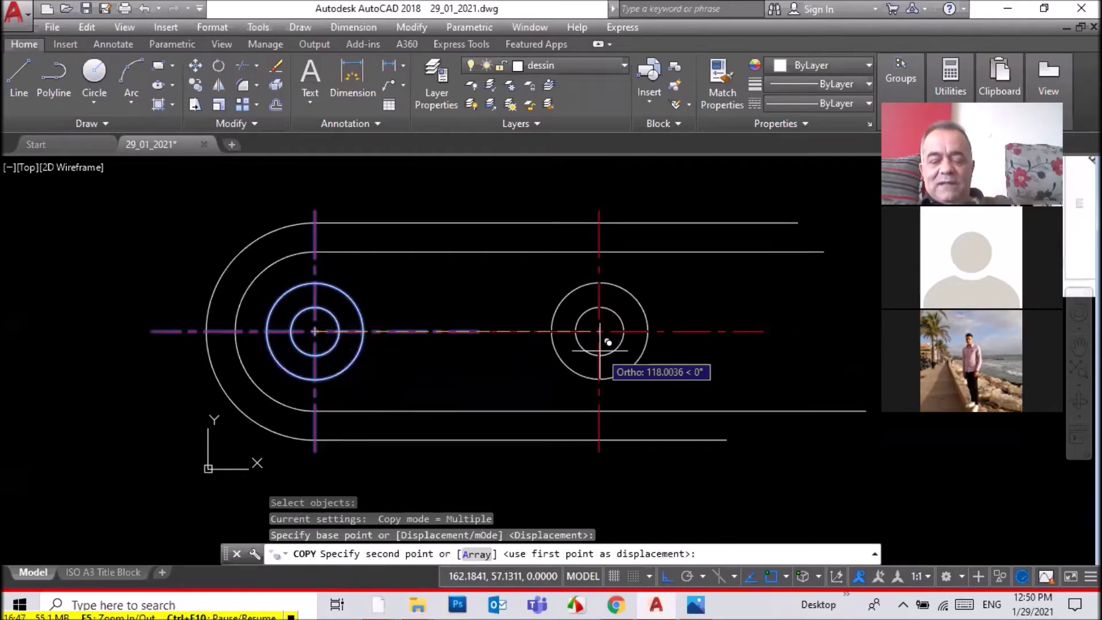
{"action": "scroll", "coordinate": [560, 328], "scroll_direction": "down", "scroll_amount": 2}
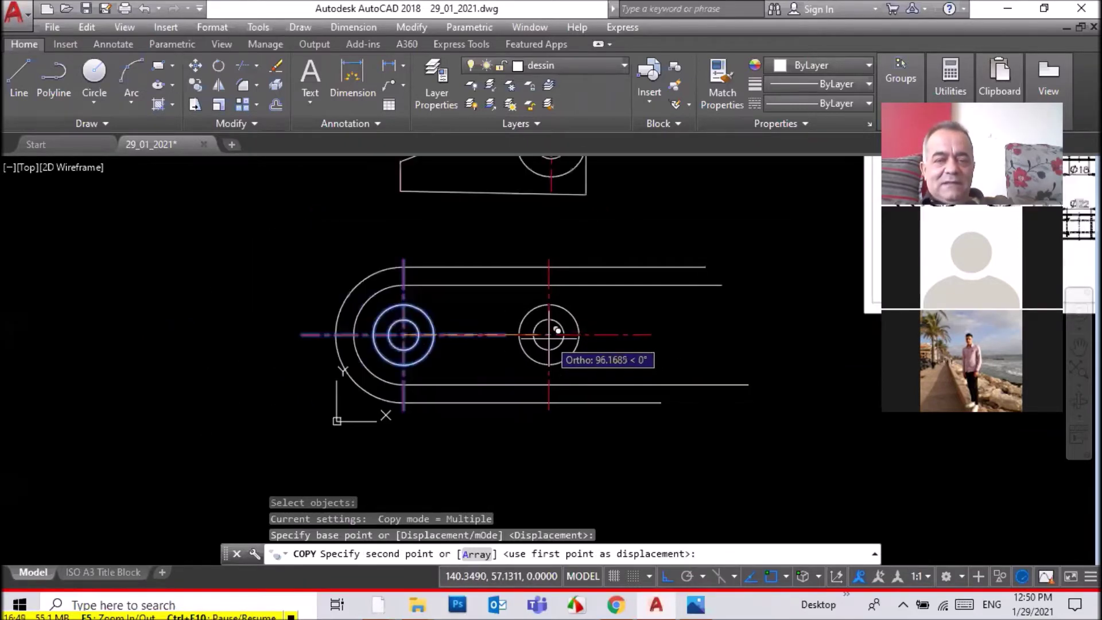
{"action": "scroll", "coordinate": [555, 329], "scroll_direction": "down", "scroll_amount": 5}
{"action": "scroll", "coordinate": [703, 336], "scroll_direction": "up", "scroll_amount": 3}
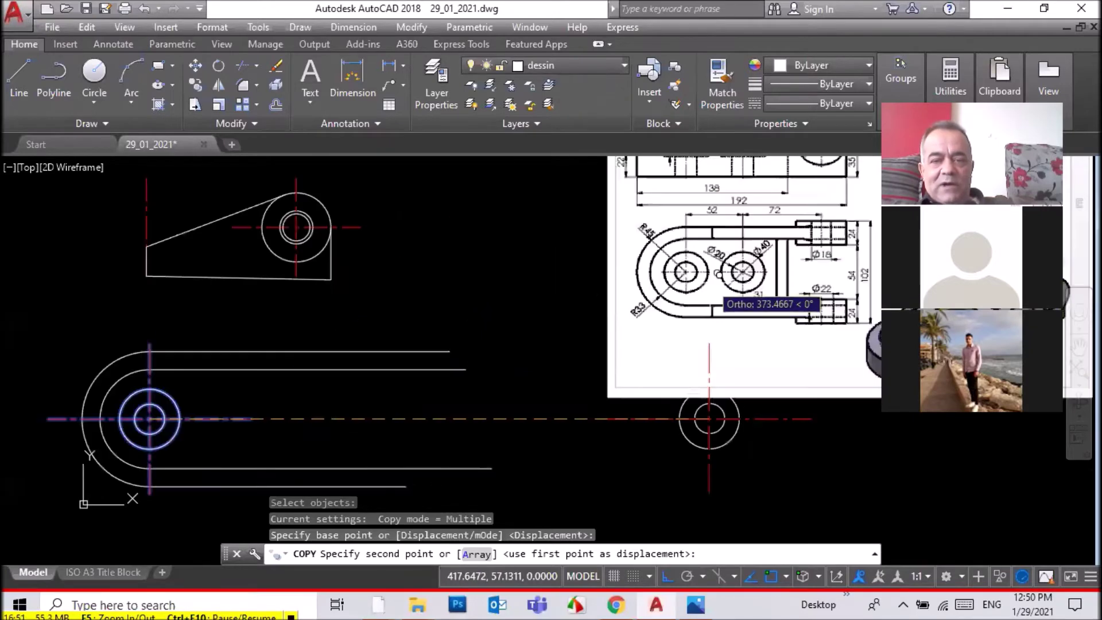
{"action": "scroll", "coordinate": [718, 274], "scroll_direction": "up", "scroll_amount": 3}
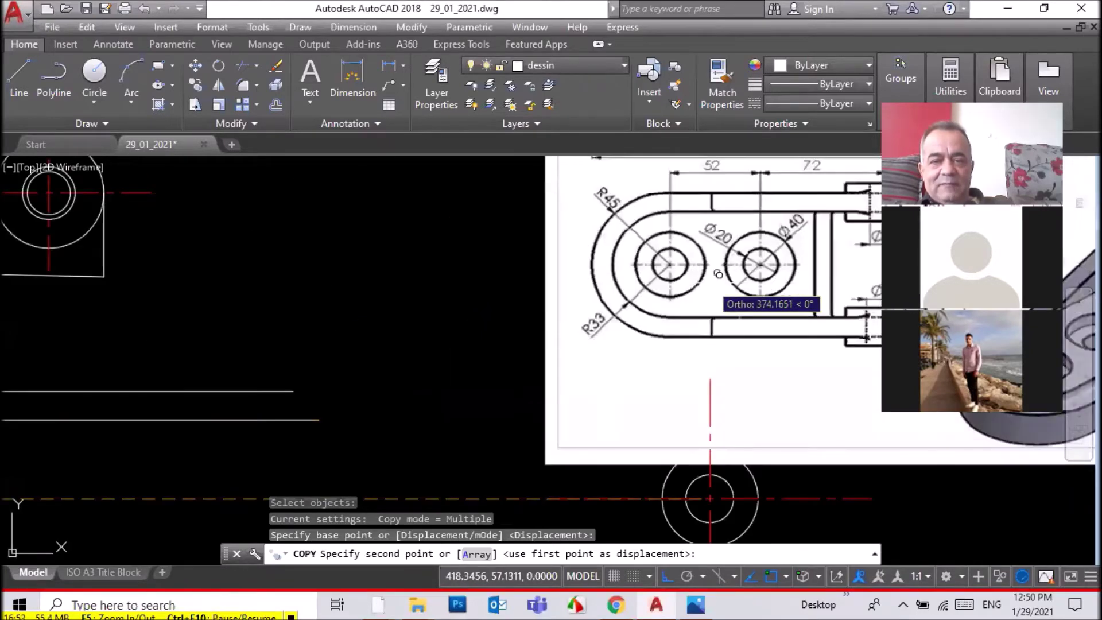
{"action": "scroll", "coordinate": [718, 274], "scroll_direction": "down", "scroll_amount": 3}
{"action": "scroll", "coordinate": [637, 362], "scroll_direction": "down", "scroll_amount": 3}
{"action": "scroll", "coordinate": [517, 350], "scroll_direction": "down", "scroll_amount": 3}
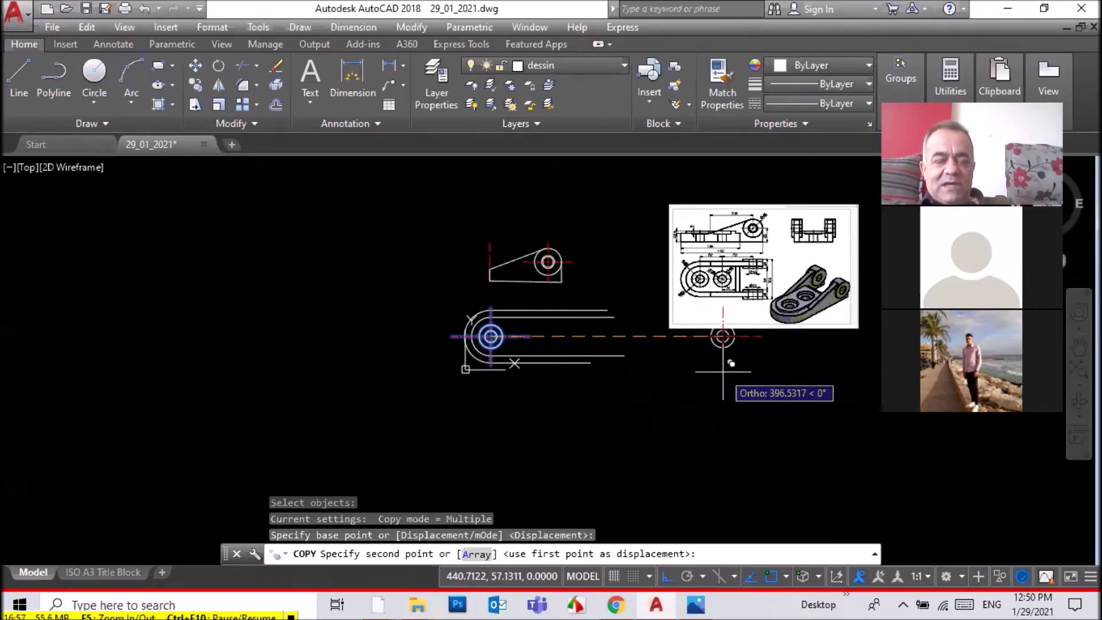
{"action": "key", "text": "Return"}
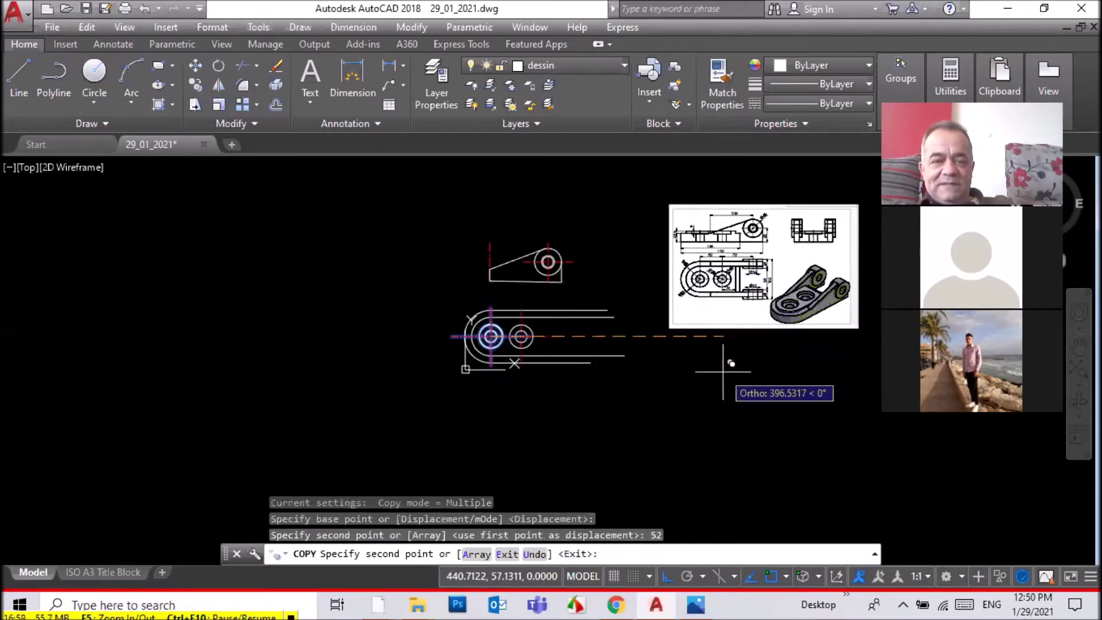
{"action": "scroll", "coordinate": [521, 301], "scroll_direction": "up", "scroll_amount": 4}
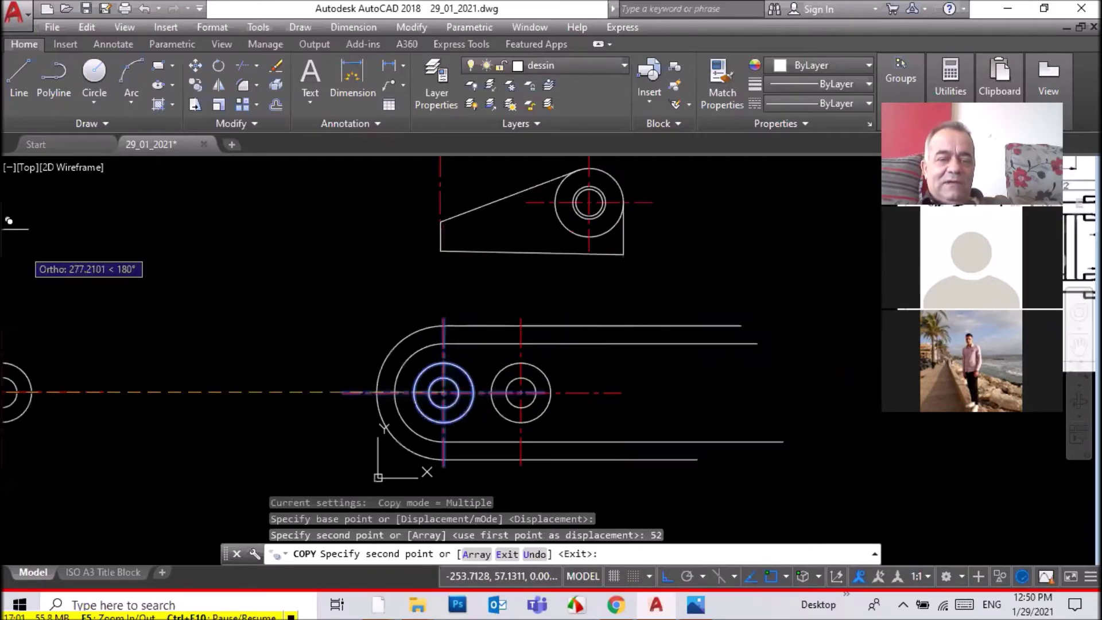
{"action": "key", "text": "Escape"}
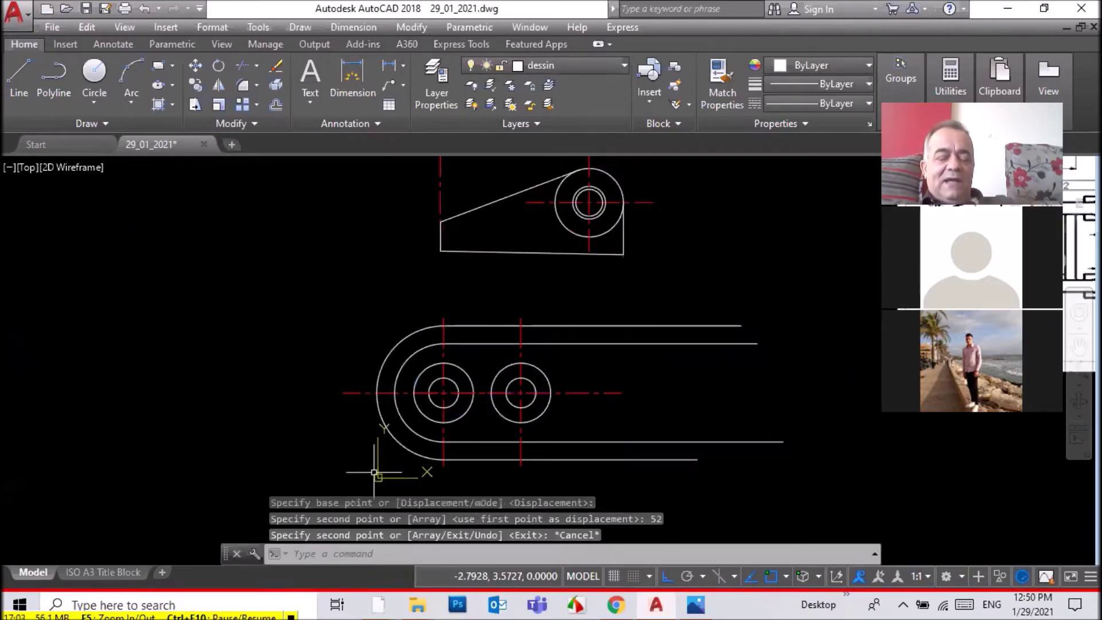
{"action": "scroll", "coordinate": [459, 449], "scroll_direction": "up", "scroll_amount": 2}
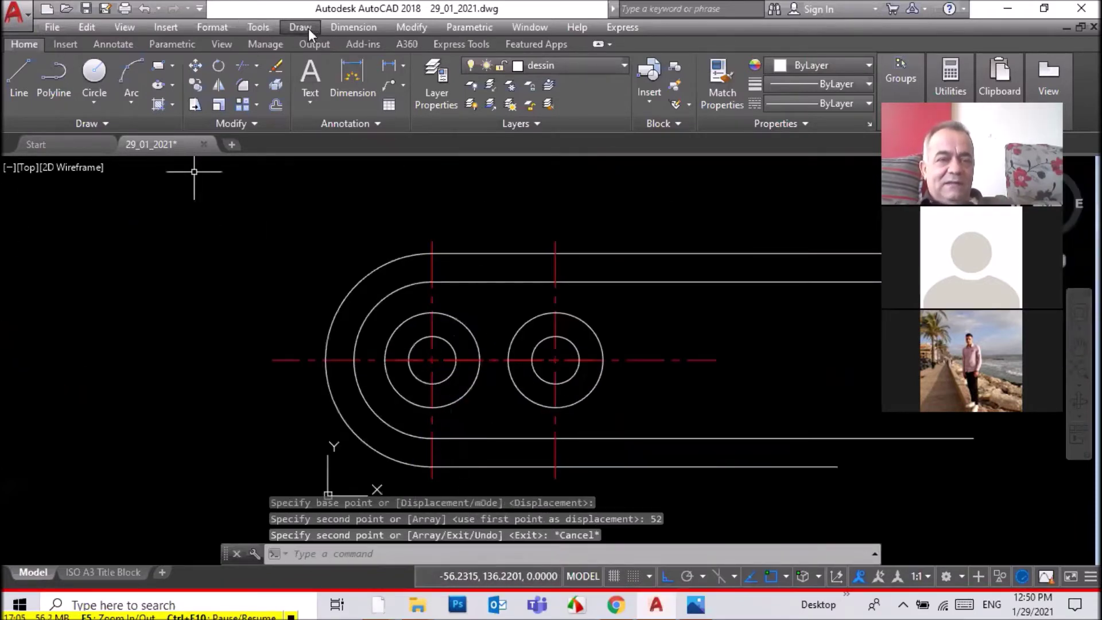
{"action": "left_click", "coordinate": [354, 27]}
{"action": "left_click", "coordinate": [357, 67]}
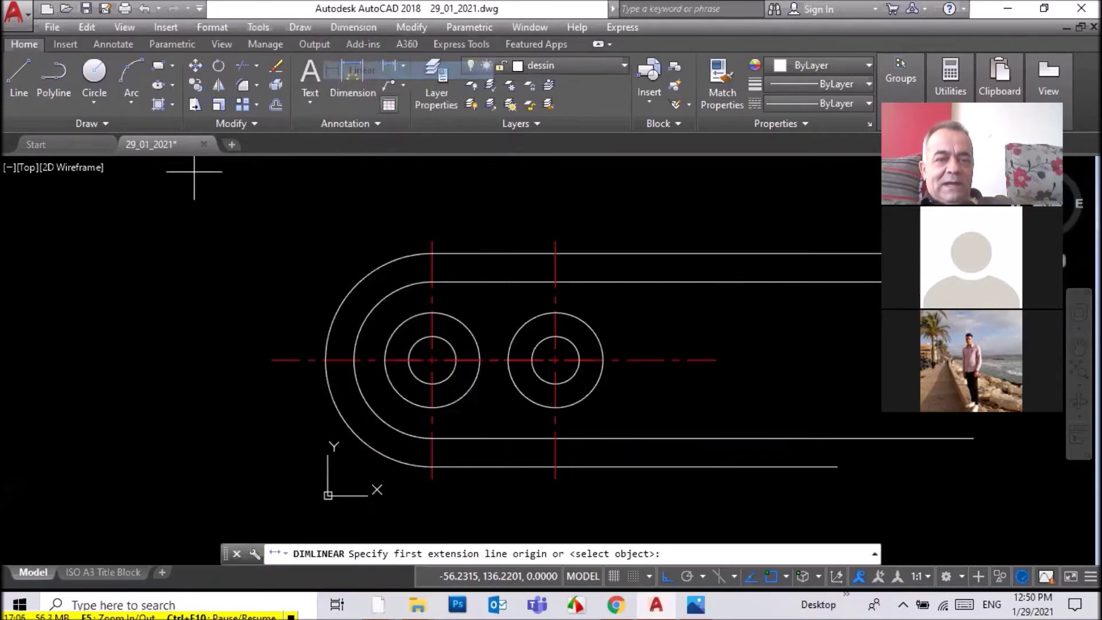
{"action": "left_click", "coordinate": [432, 241]}
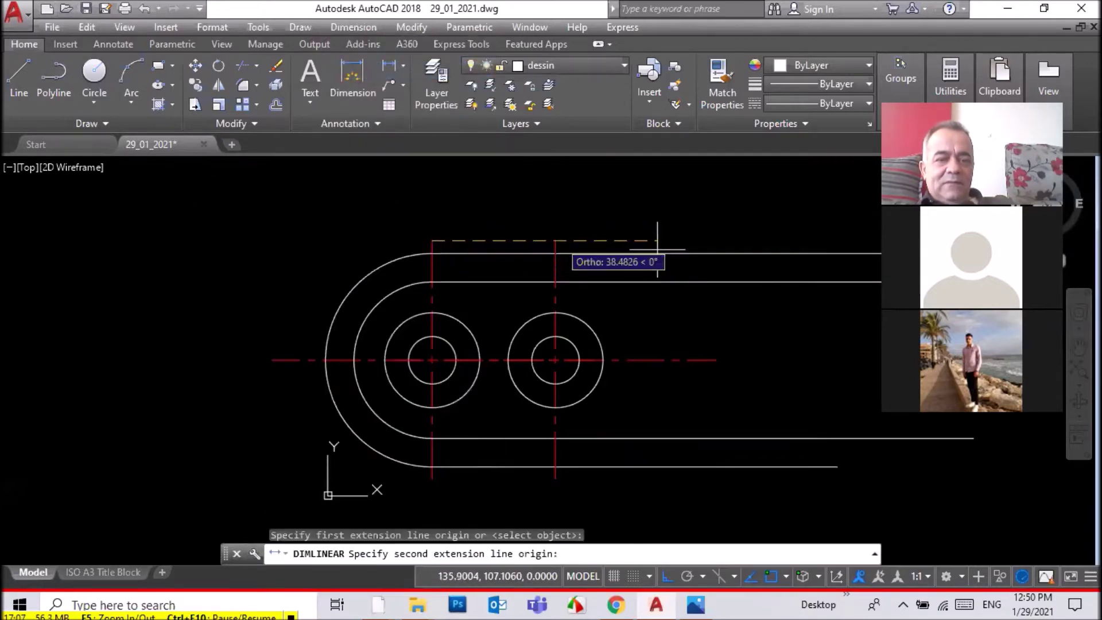
{"action": "left_click", "coordinate": [554, 241]}
{"action": "left_click", "coordinate": [555, 204]}
{"action": "left_click", "coordinate": [604, 203]}
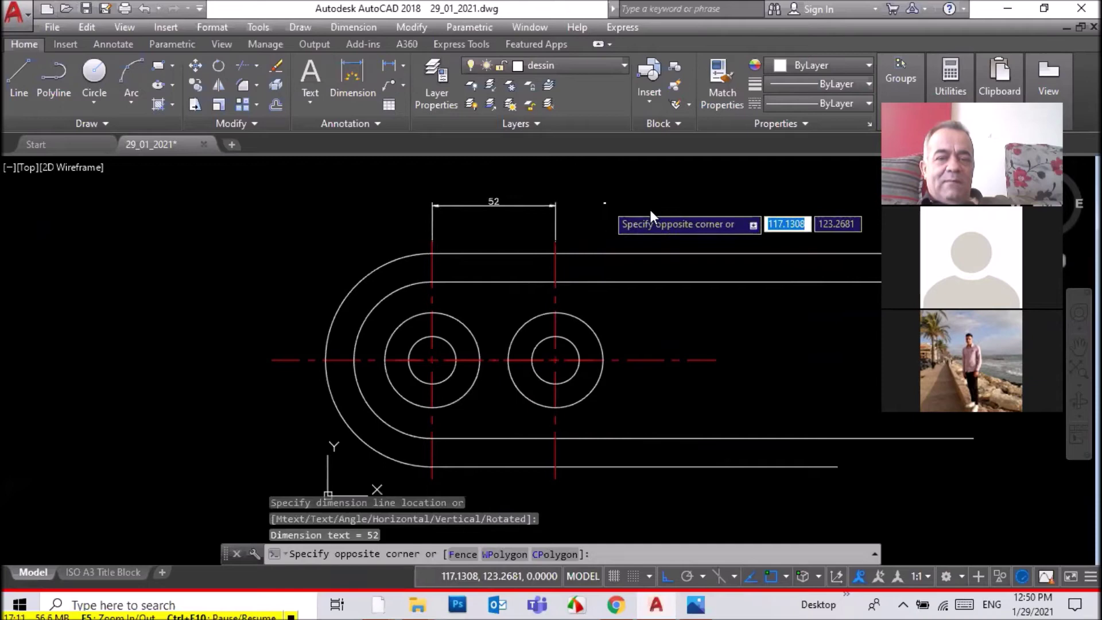
{"action": "right_click", "coordinate": [638, 208]}
{"action": "key", "text": "Escape"}
{"action": "left_click", "coordinate": [600, 192]}
{"action": "left_click", "coordinate": [395, 205]}
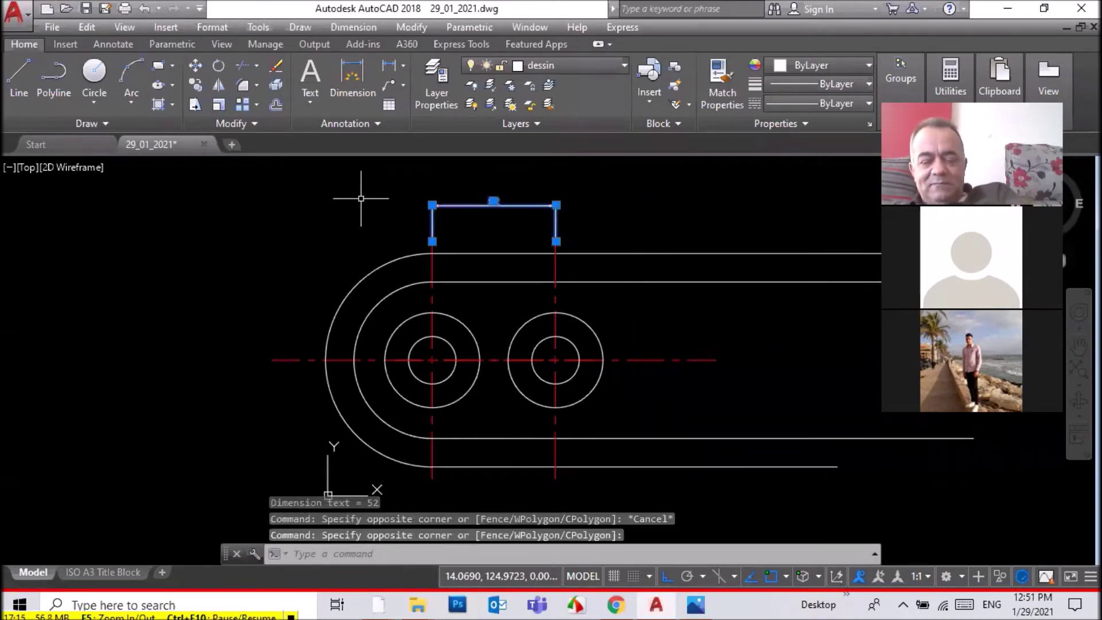
{"action": "key", "text": "Delete"}
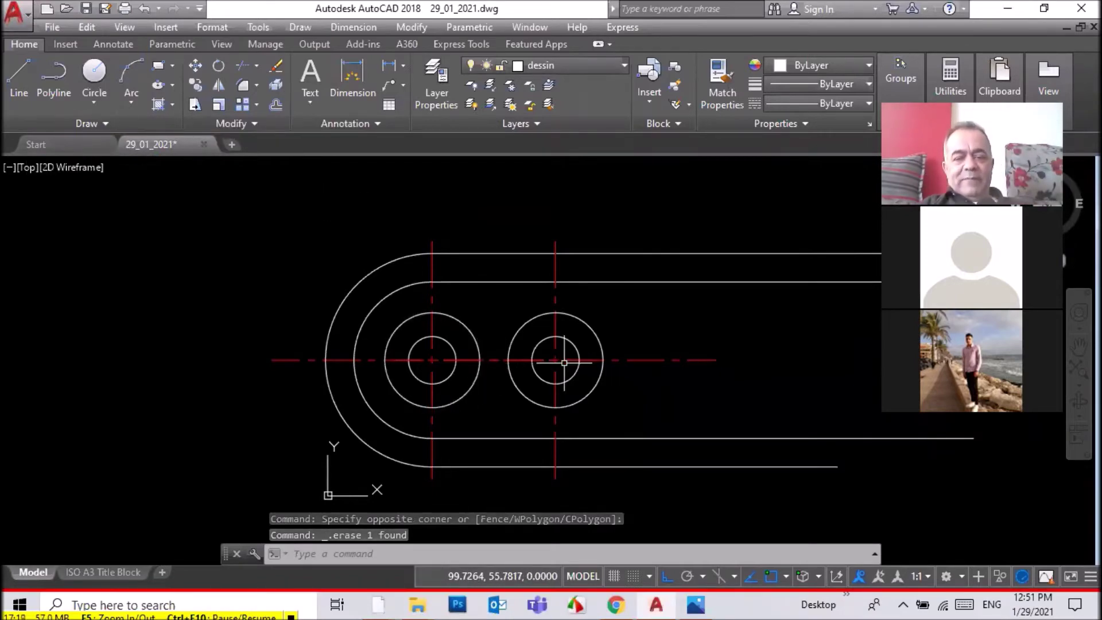
{"action": "scroll", "coordinate": [566, 349], "scroll_direction": "down", "scroll_amount": 3}
{"action": "scroll", "coordinate": [803, 363], "scroll_direction": "down", "scroll_amount": 5}
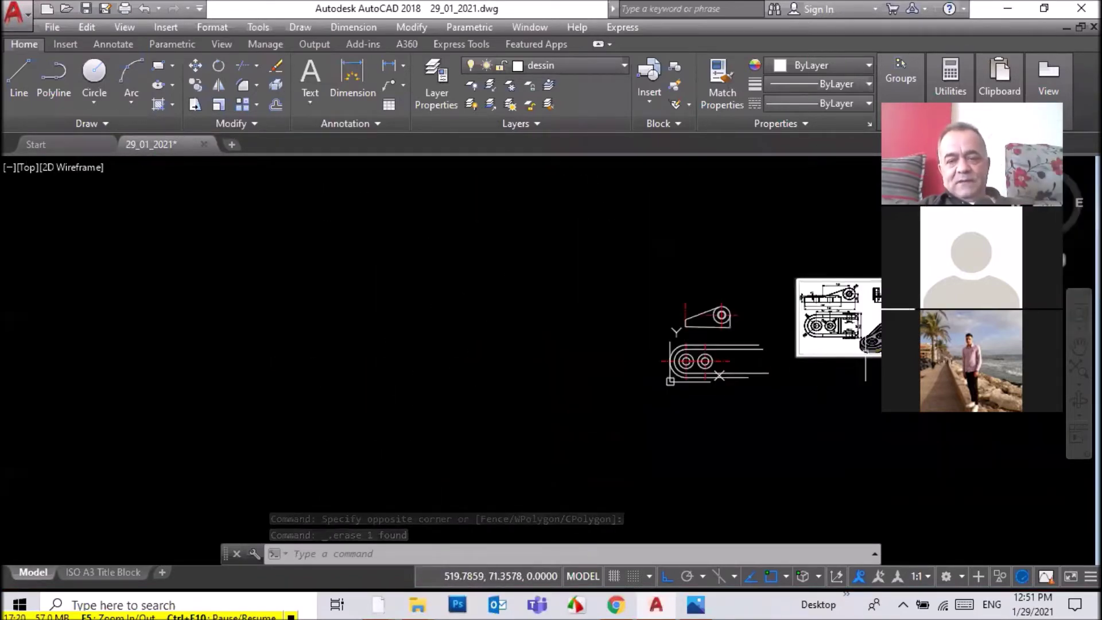
{"action": "scroll", "coordinate": [875, 337], "scroll_direction": "up", "scroll_amount": 6}
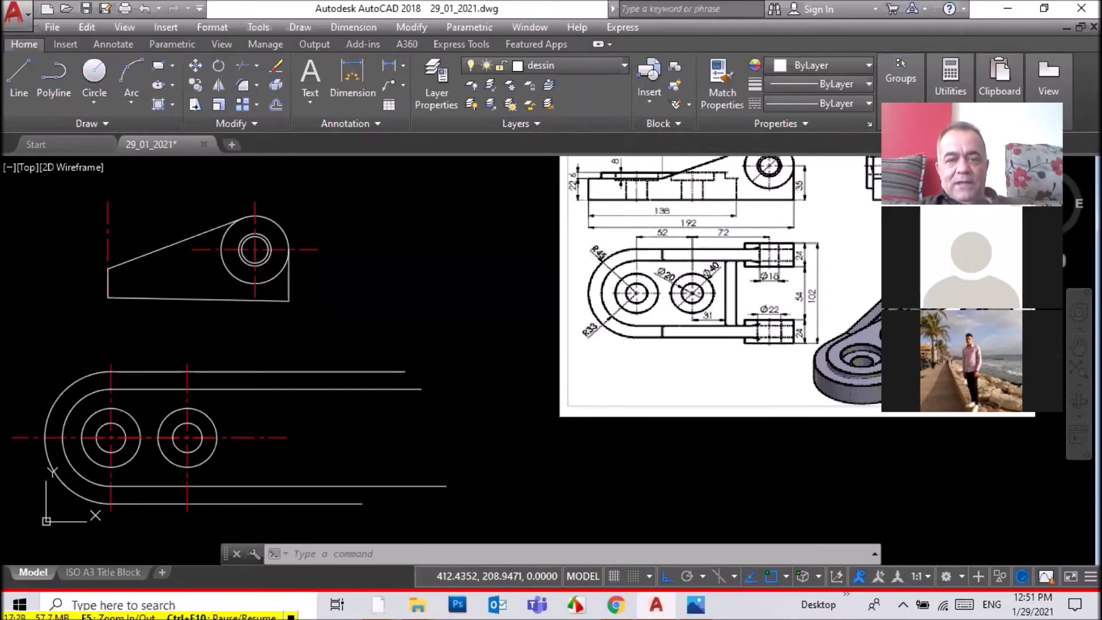
{"action": "scroll", "coordinate": [718, 184], "scroll_direction": "up", "scroll_amount": 3}
{"action": "scroll", "coordinate": [660, 172], "scroll_direction": "up", "scroll_amount": 1}
{"action": "scroll", "coordinate": [645, 189], "scroll_direction": "down", "scroll_amount": 2}
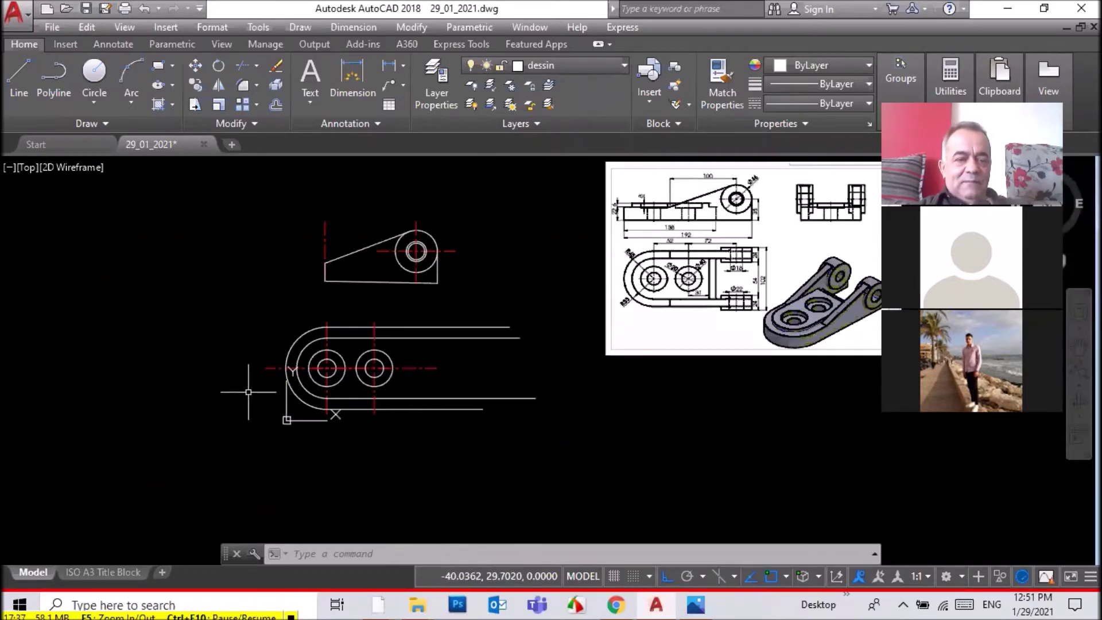
Draw a vertical line from the left intersection up above the part
{"action": "middle_click_drag", "start_coordinate": [276, 381], "coordinate": [260, 372]}
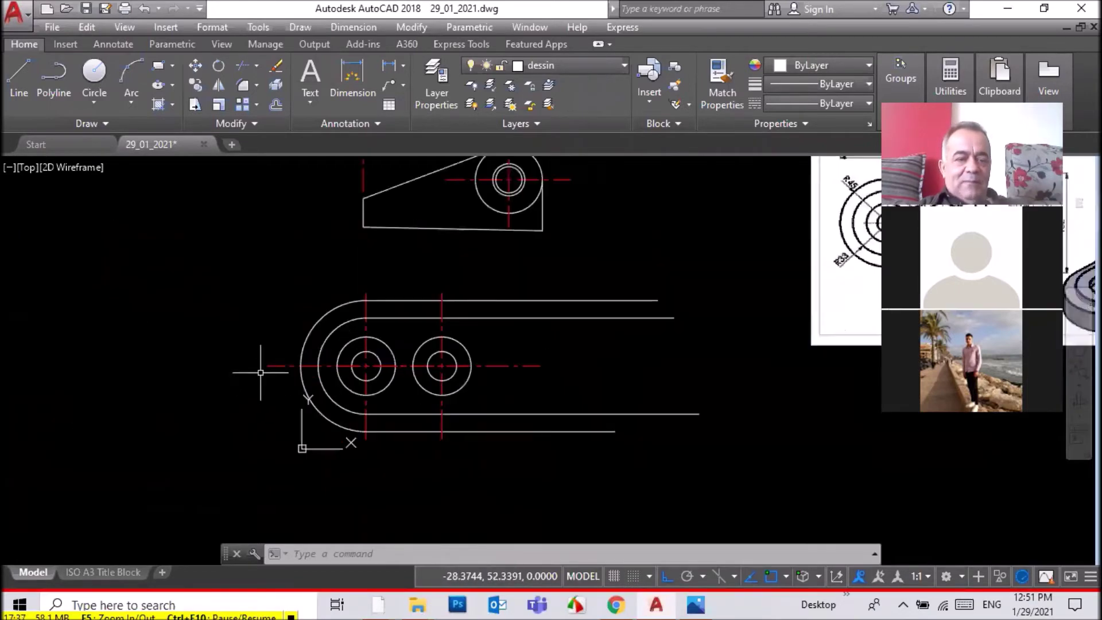
{"action": "left_click", "coordinate": [22, 69]}
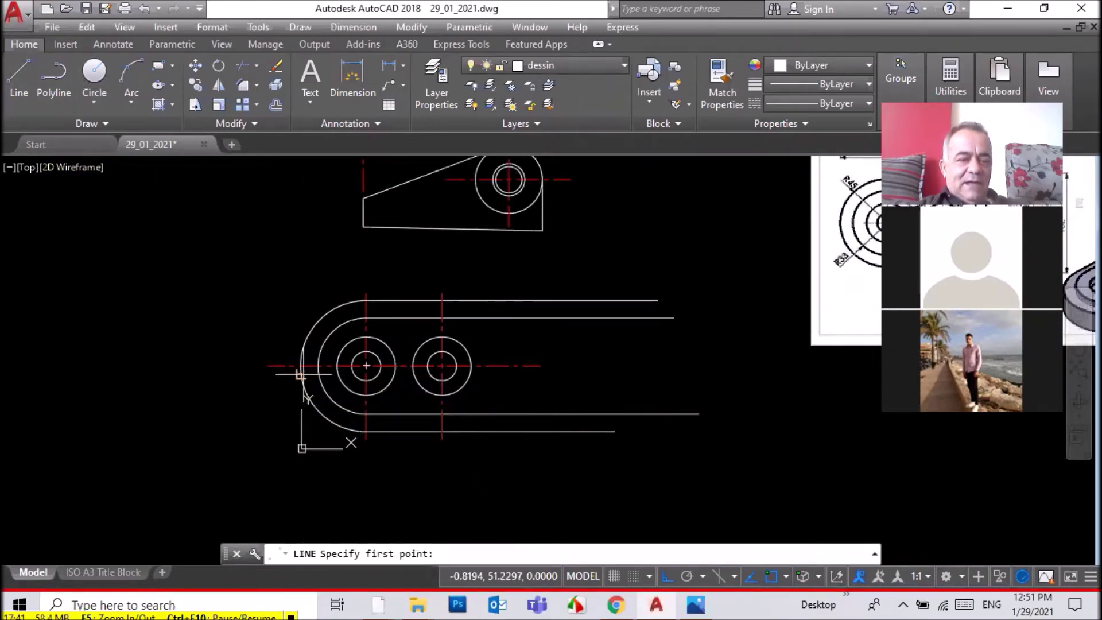
{"action": "left_click", "coordinate": [301, 365]}
{"action": "left_click", "coordinate": [310, 268]}
{"action": "right_click", "coordinate": [349, 266]}
{"action": "left_click", "coordinate": [369, 275]}
Offset the vertical line to the right to mark the plate's right end, 138 from the left edge
{"action": "type", "text": "o"}
{"action": "key", "text": "Return"}
{"action": "key", "text": "Return"}
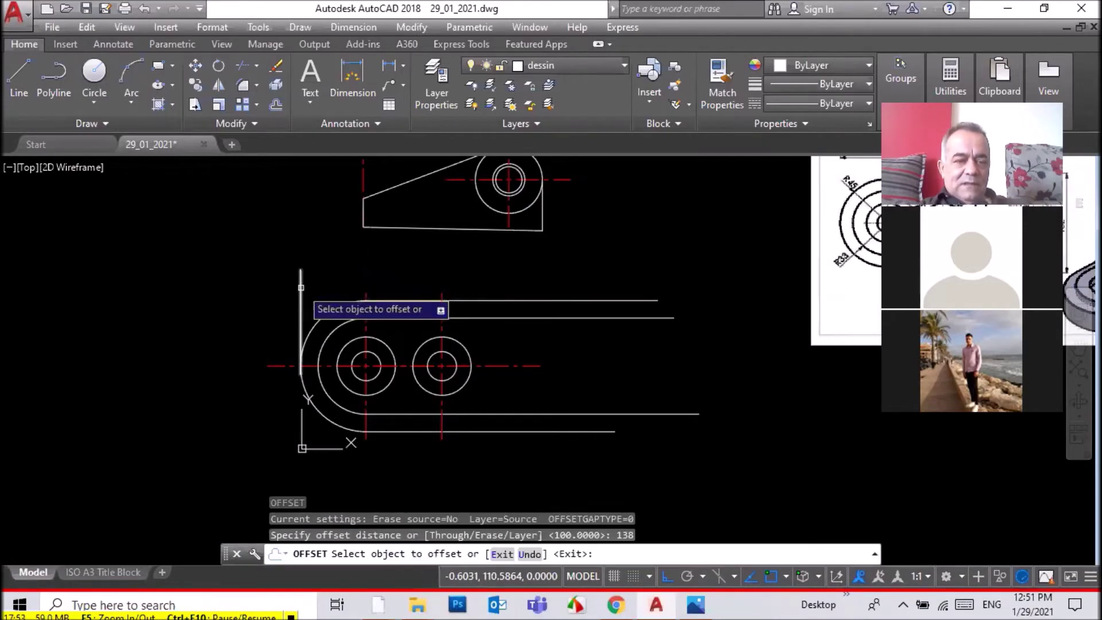
{"action": "left_click", "coordinate": [301, 298]}
{"action": "left_click", "coordinate": [577, 290]}
{"action": "key", "text": "Escape"}
Stretch the right-end vertical line's bottom downward past the outline
{"action": "scroll", "coordinate": [245, 302], "scroll_direction": "down", "scroll_amount": 4}
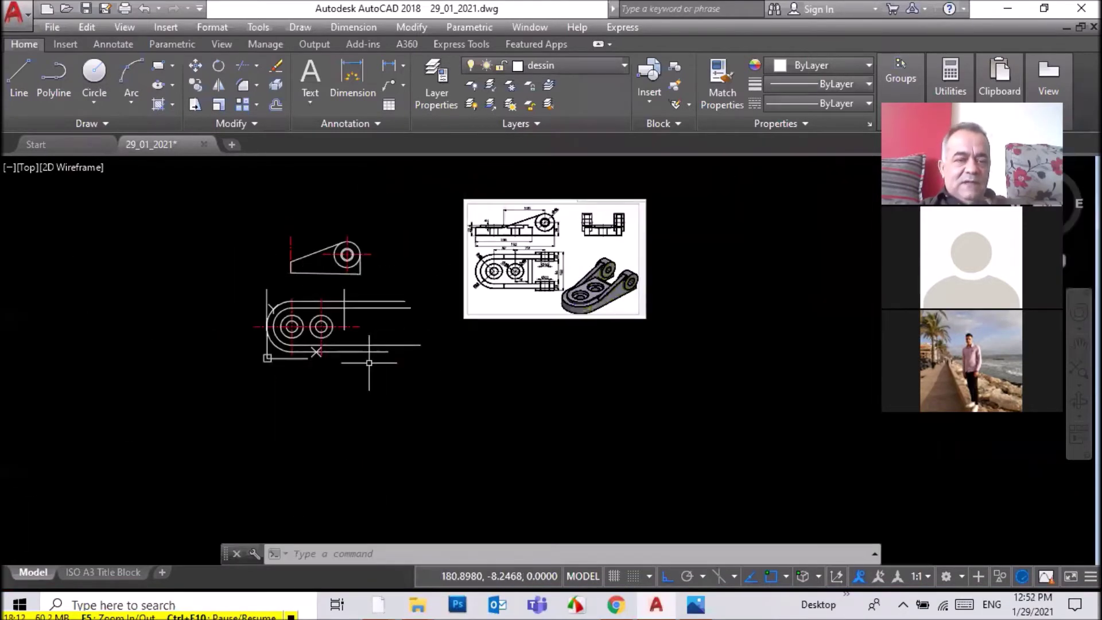
{"action": "scroll", "coordinate": [324, 353], "scroll_direction": "up", "scroll_amount": 2}
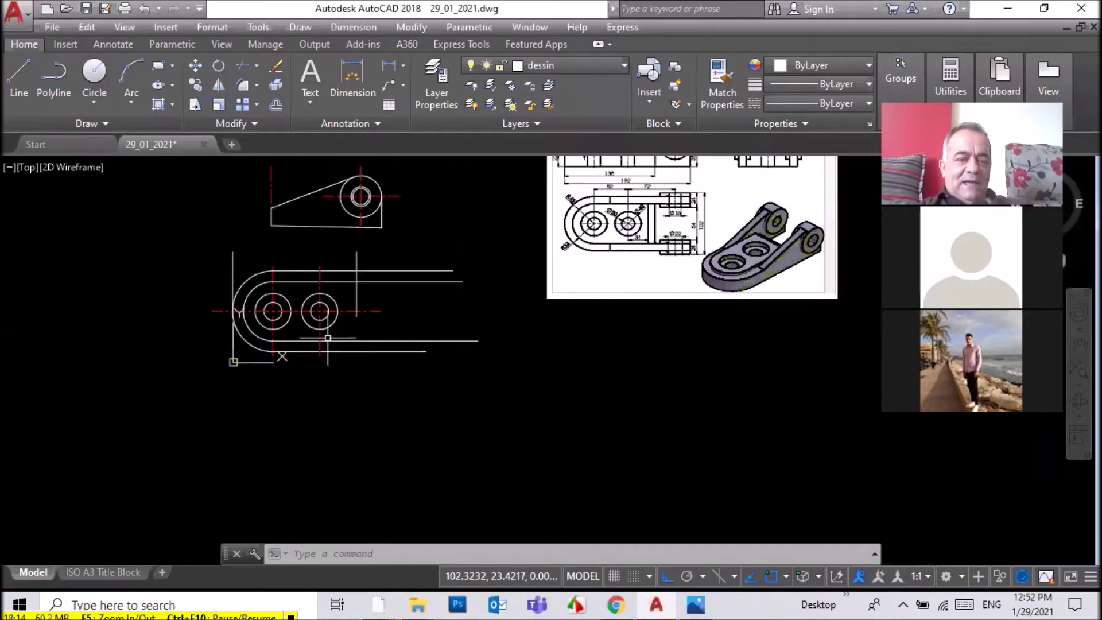
{"action": "left_click", "coordinate": [357, 293]}
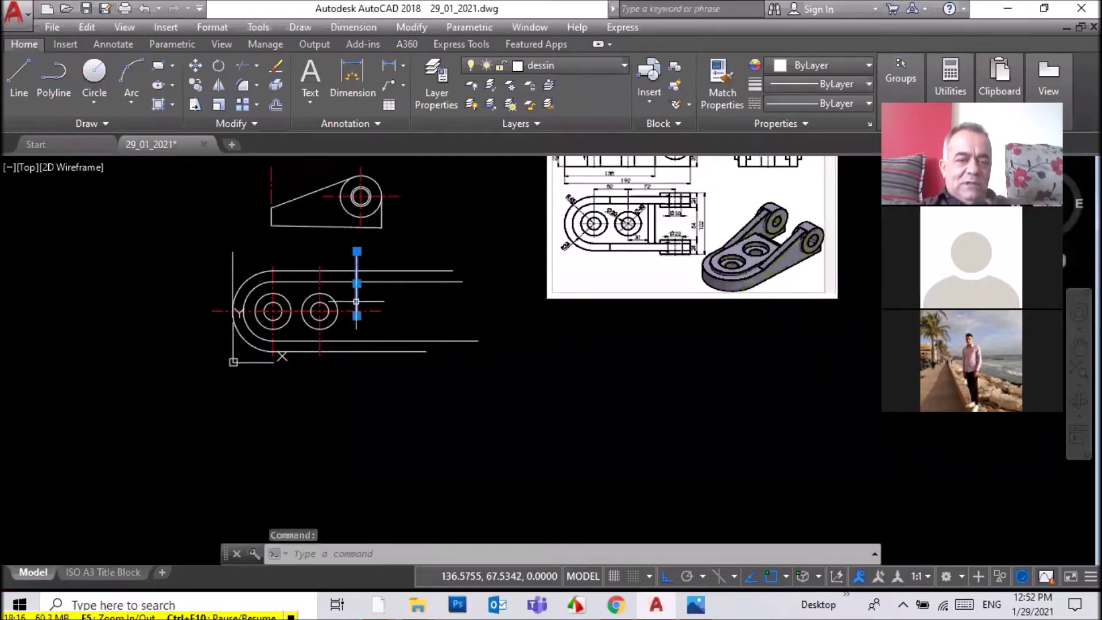
{"action": "left_click", "coordinate": [357, 316]}
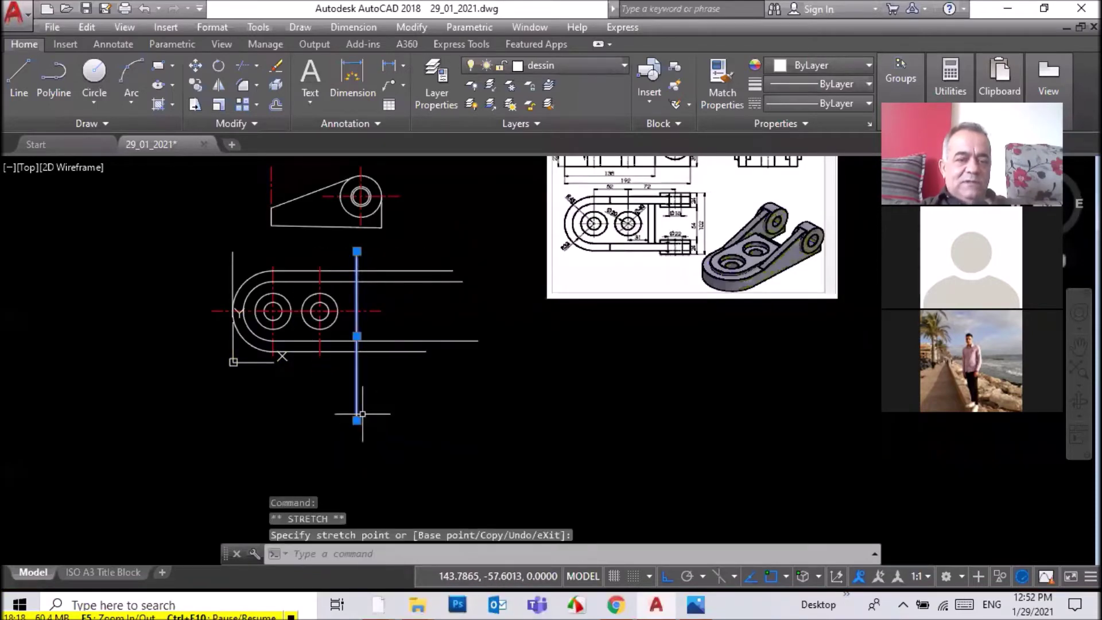
{"action": "key", "text": "Escape"}
{"action": "key", "text": "Escape"}
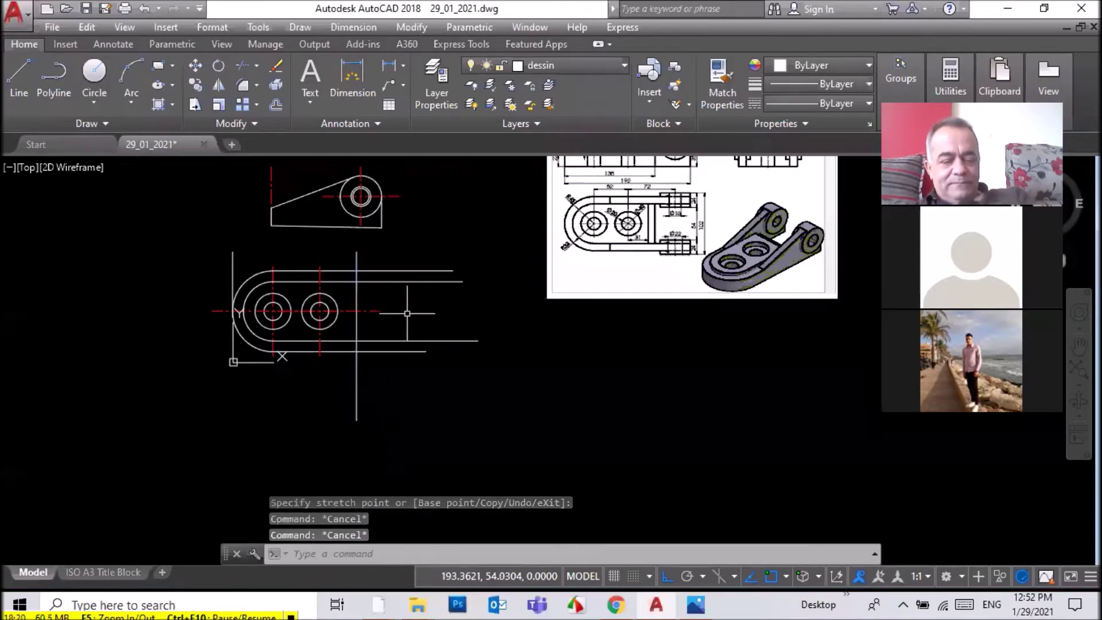
{"action": "type", "text": "trim"}
{"action": "key", "text": "Return"}
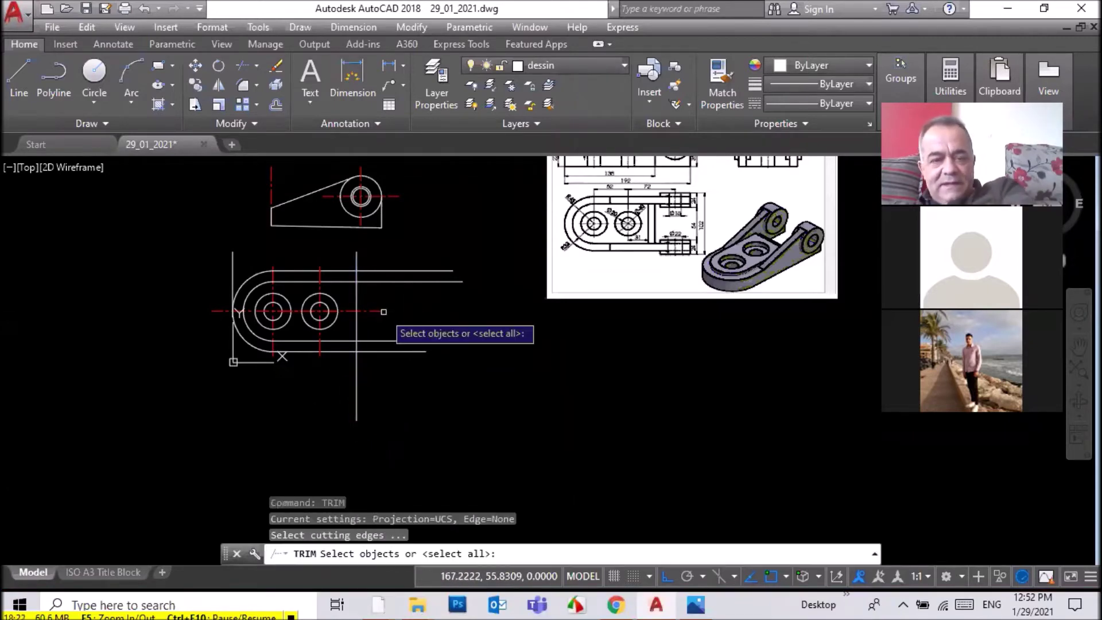
Trim the overhanging ends of the top and lower lines and the right vertical line
{"action": "key", "text": "Return"}
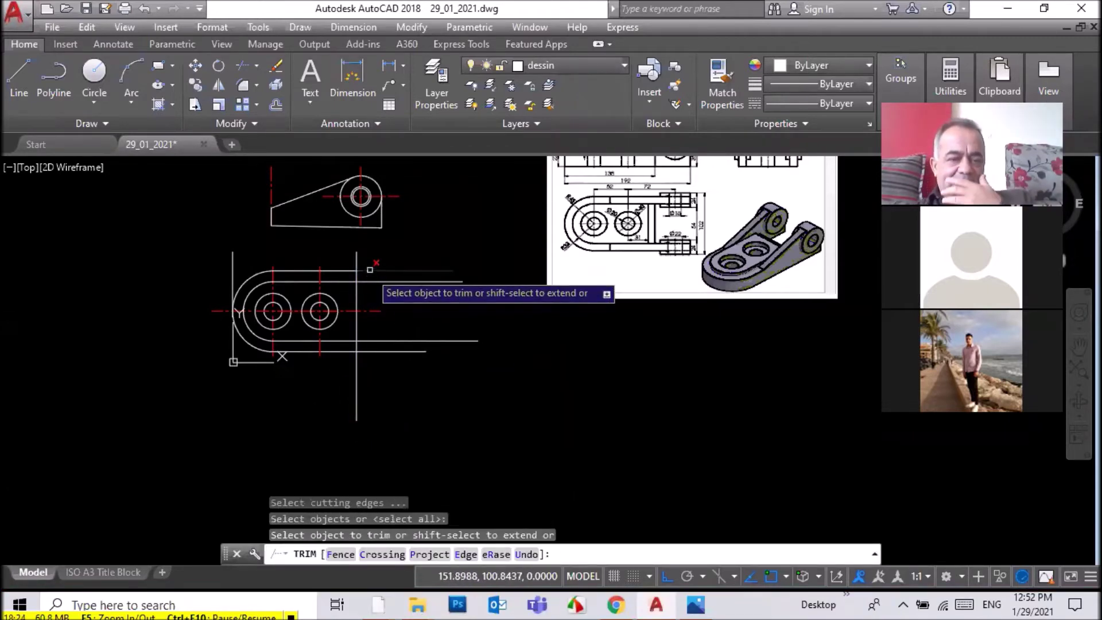
{"action": "left_click", "coordinate": [435, 235]}
{"action": "left_click", "coordinate": [439, 304]}
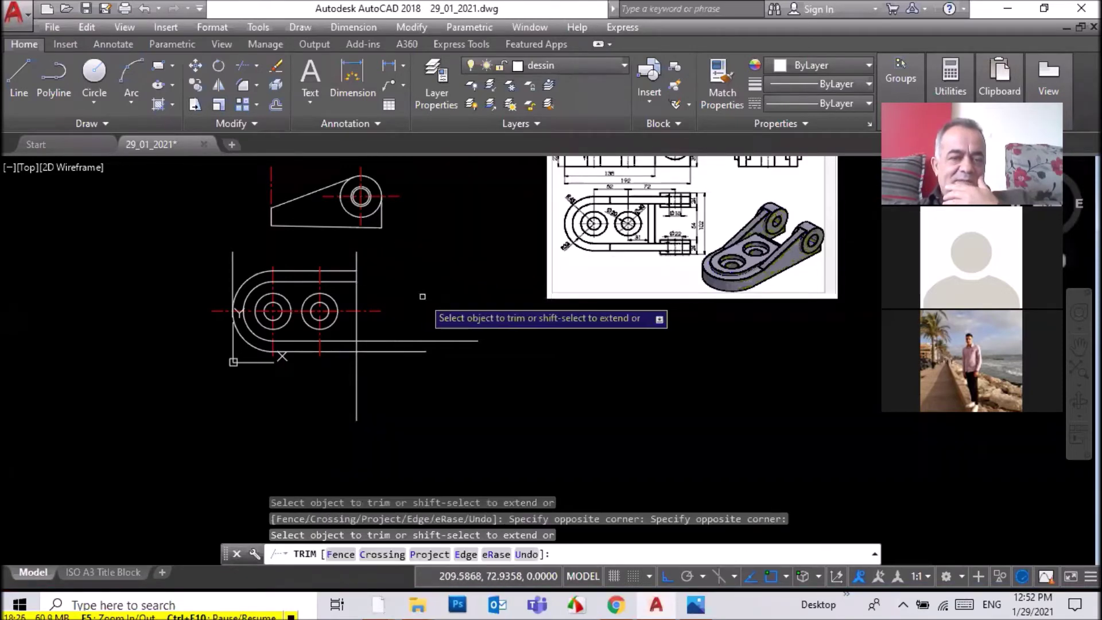
{"action": "left_click", "coordinate": [497, 302]}
{"action": "left_click", "coordinate": [359, 376]}
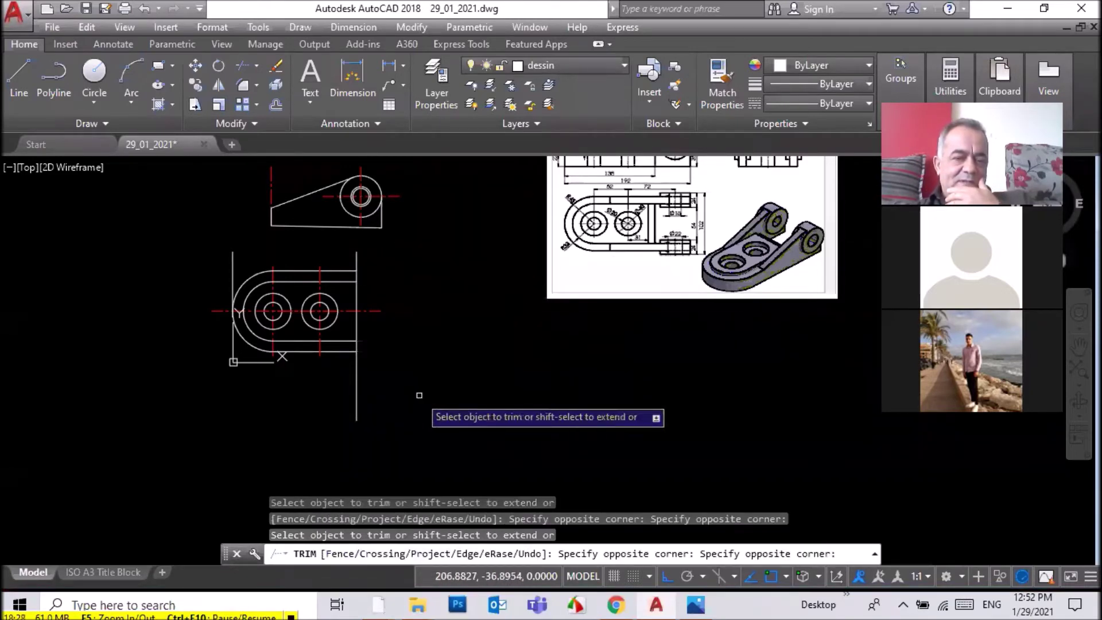
{"action": "left_click", "coordinate": [399, 255]}
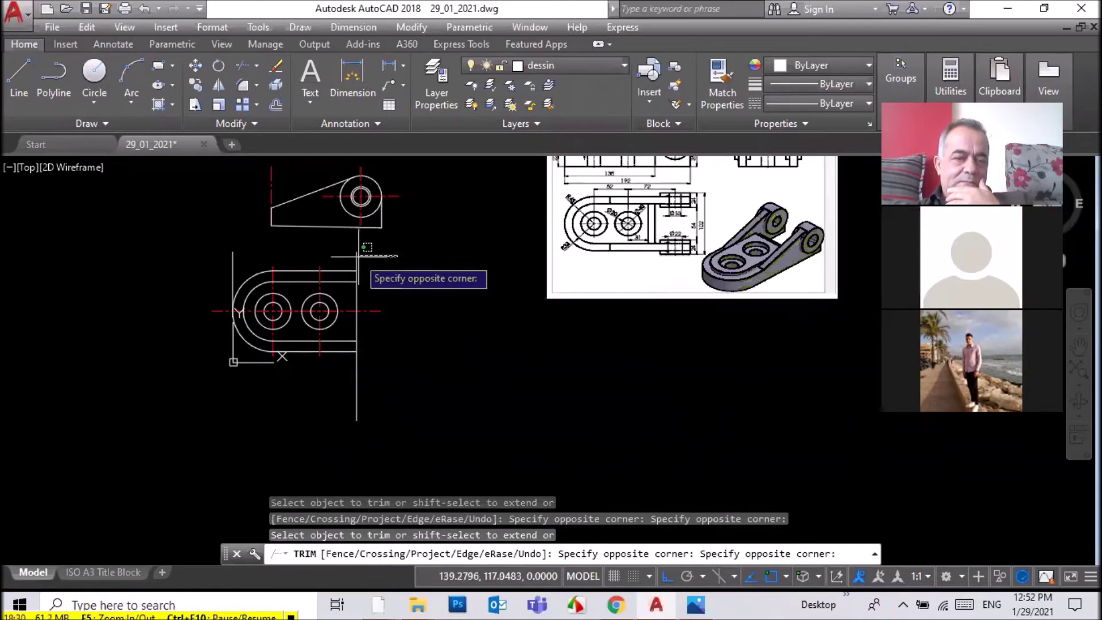
{"action": "left_click", "coordinate": [338, 256]}
{"action": "left_click", "coordinate": [386, 371]}
{"action": "left_click", "coordinate": [333, 432]}
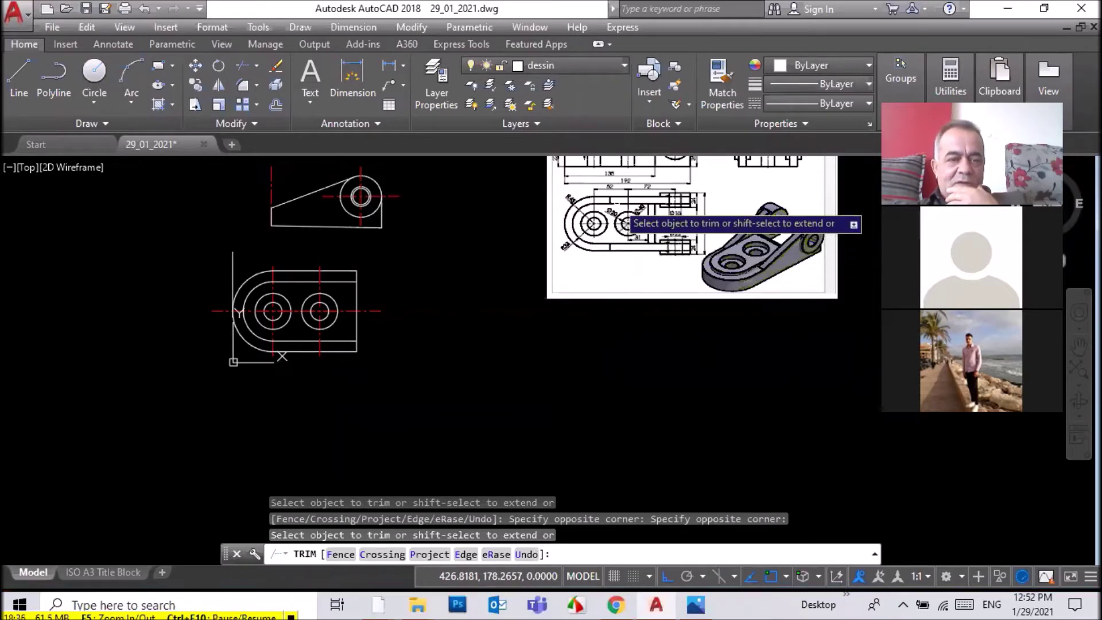
Exit TRIM and quick-save the trimmed outline
{"action": "scroll", "coordinate": [615, 204], "scroll_direction": "up", "scroll_amount": 2}
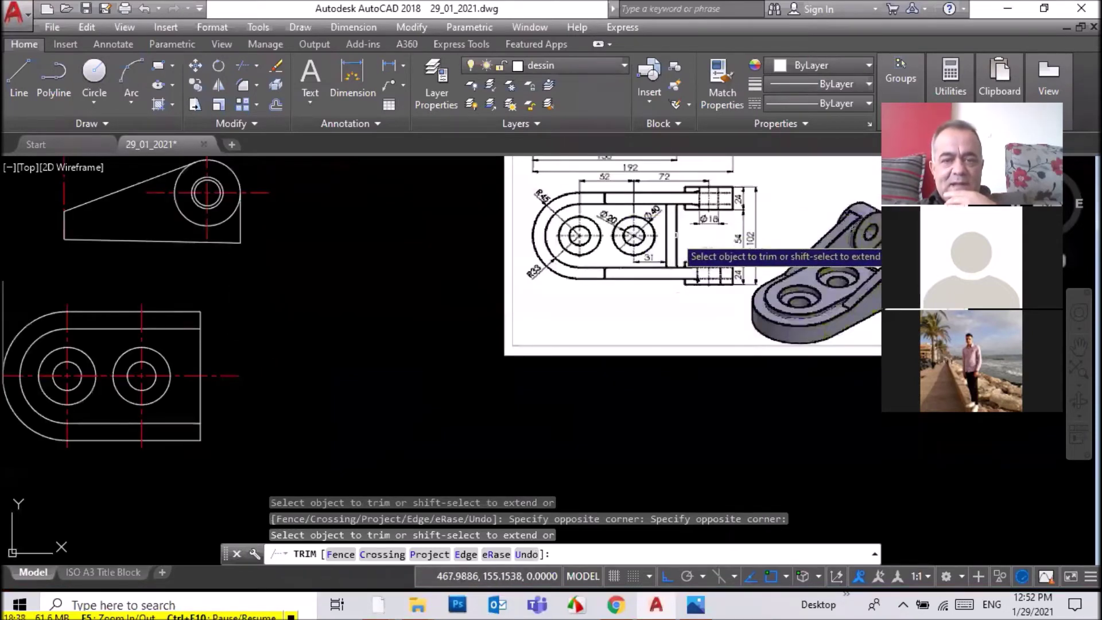
{"action": "scroll", "coordinate": [672, 241], "scroll_direction": "down", "scroll_amount": 3}
{"action": "scroll", "coordinate": [669, 198], "scroll_direction": "up", "scroll_amount": 3}
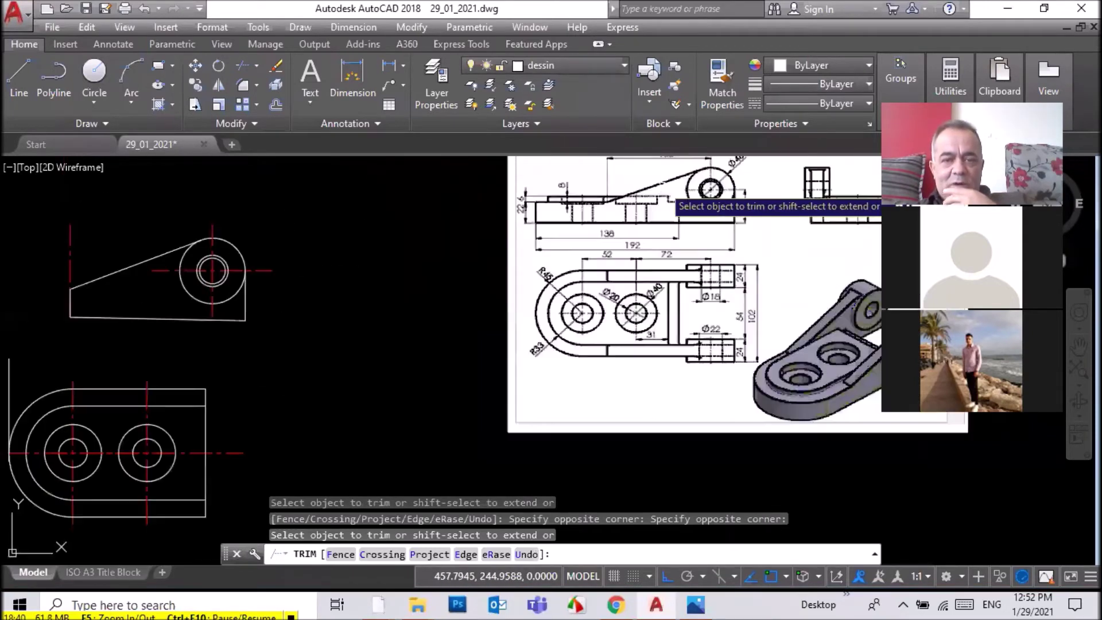
{"action": "scroll", "coordinate": [669, 198], "scroll_direction": "up", "scroll_amount": 3}
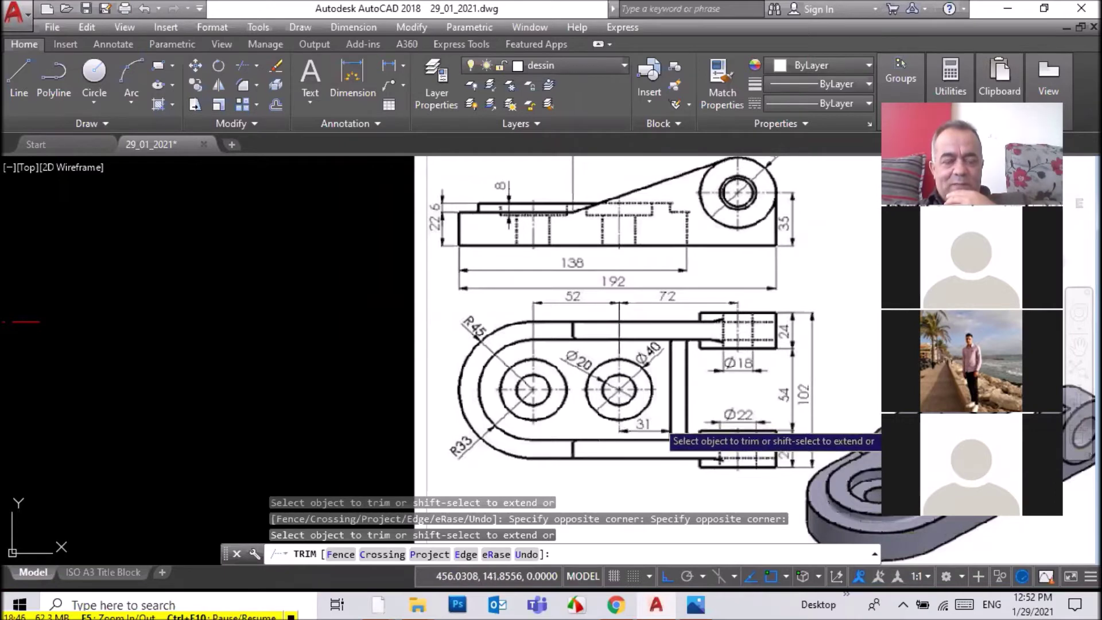
{"action": "scroll", "coordinate": [658, 421], "scroll_direction": "down", "scroll_amount": 3}
{"action": "scroll", "coordinate": [391, 456], "scroll_direction": "down", "scroll_amount": 4}
{"action": "scroll", "coordinate": [475, 418], "scroll_direction": "up", "scroll_amount": 2}
{"action": "scroll", "coordinate": [475, 419], "scroll_direction": "up", "scroll_amount": 3}
{"action": "scroll", "coordinate": [475, 418], "scroll_direction": "up", "scroll_amount": 3}
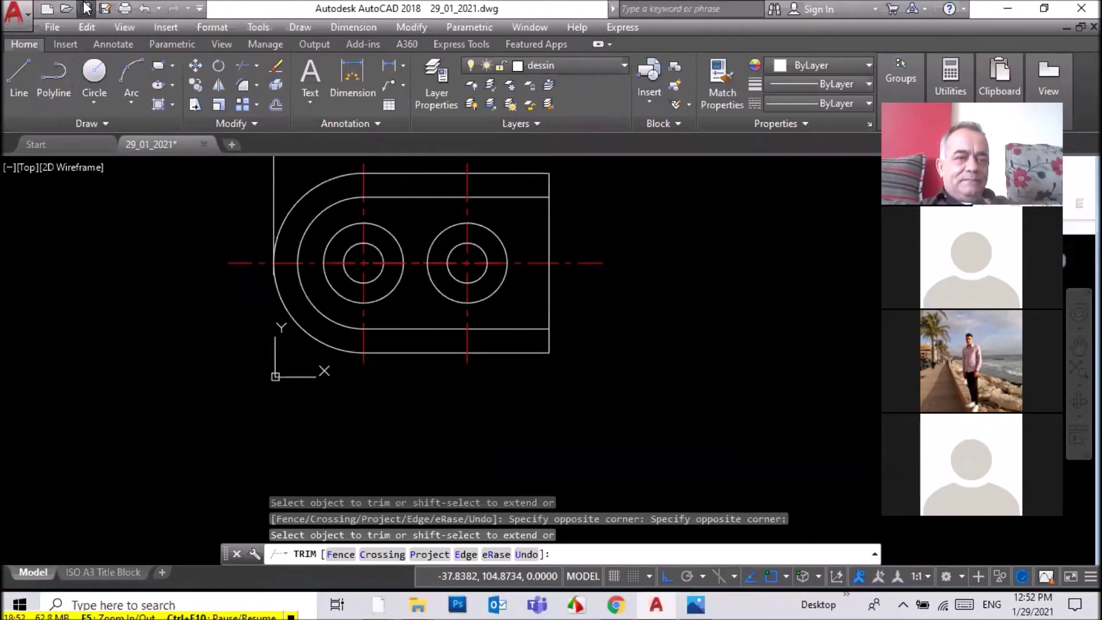
{"action": "key", "text": "Escape"}
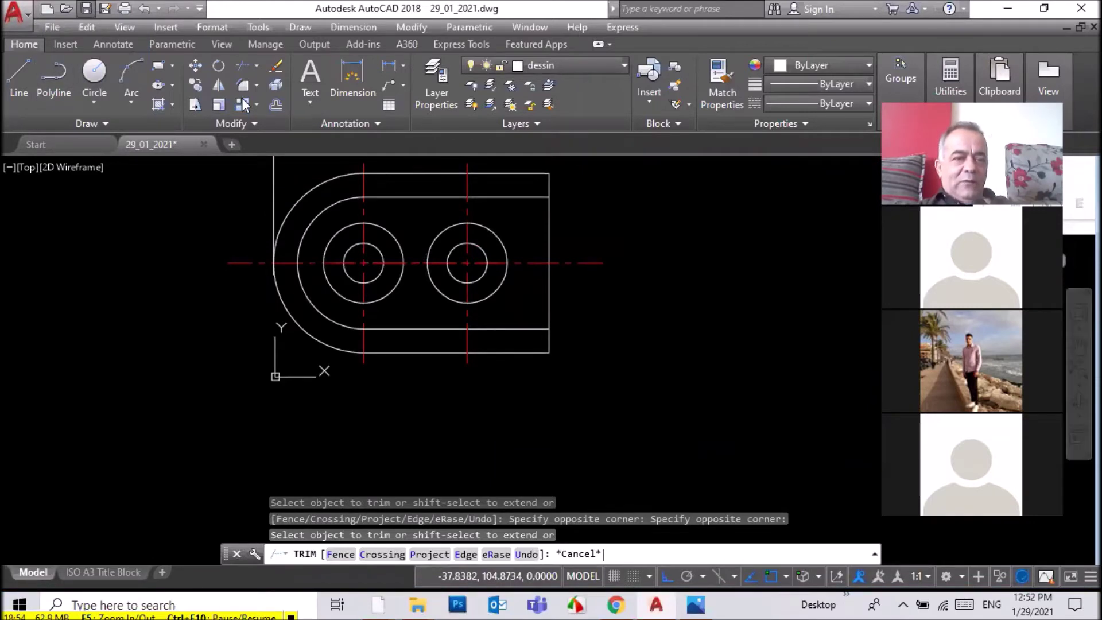
{"action": "key", "text": "ctrl+s"}
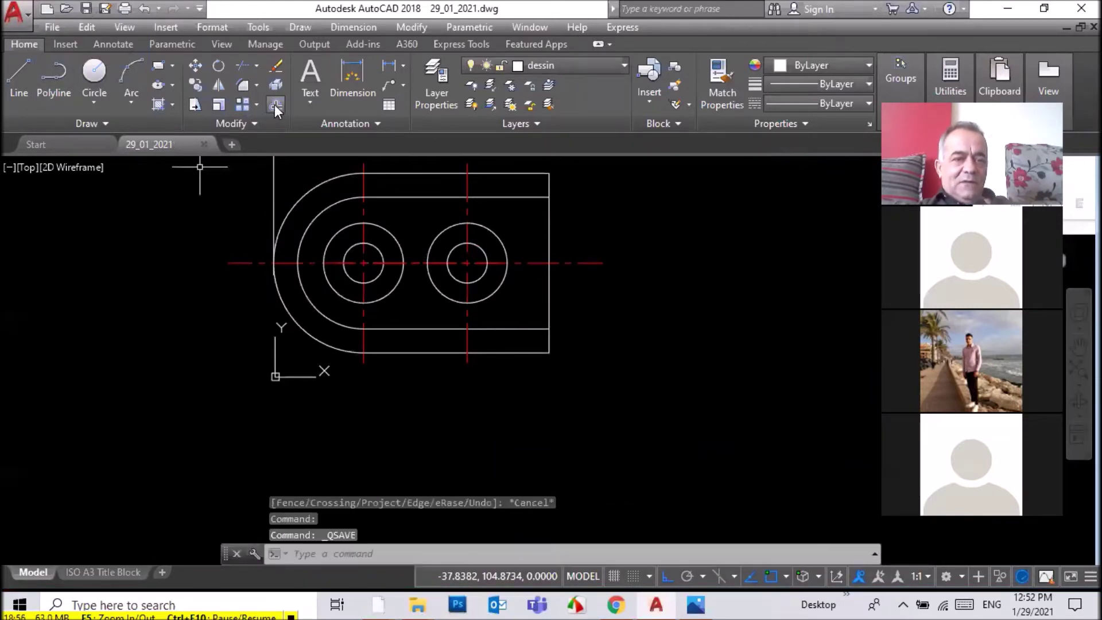
{"action": "left_click", "coordinate": [274, 104]}
Offset the second hole's vertical centerline 31 units to the right
{"action": "left_click", "coordinate": [668, 574]}
{"action": "type", "text": "1"}
{"action": "key", "text": "Return"}
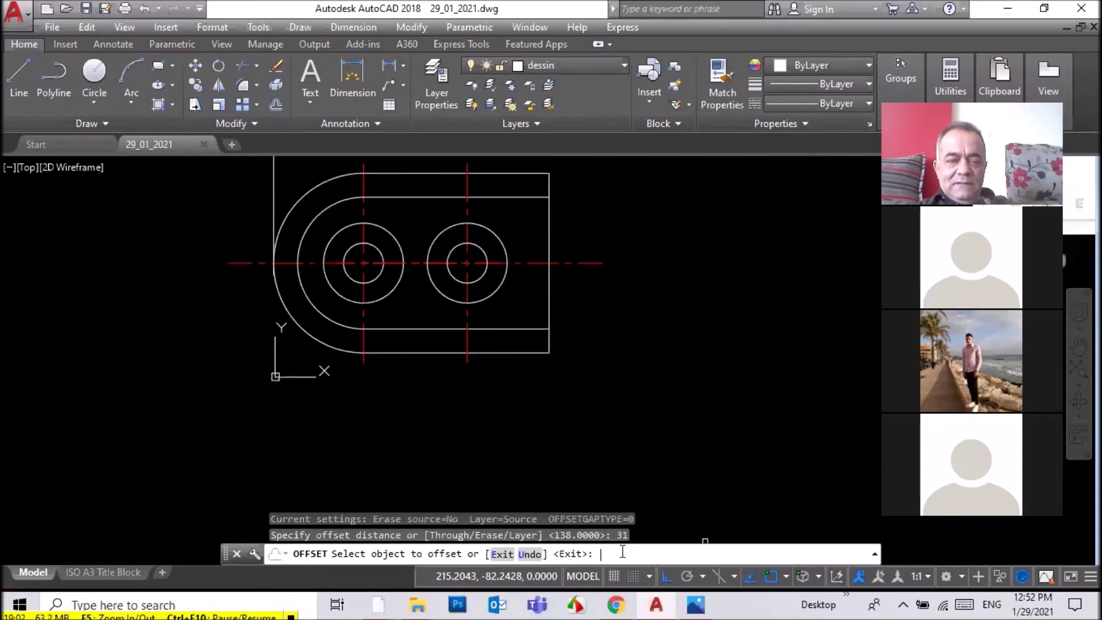
{"action": "left_click", "coordinate": [467, 310]}
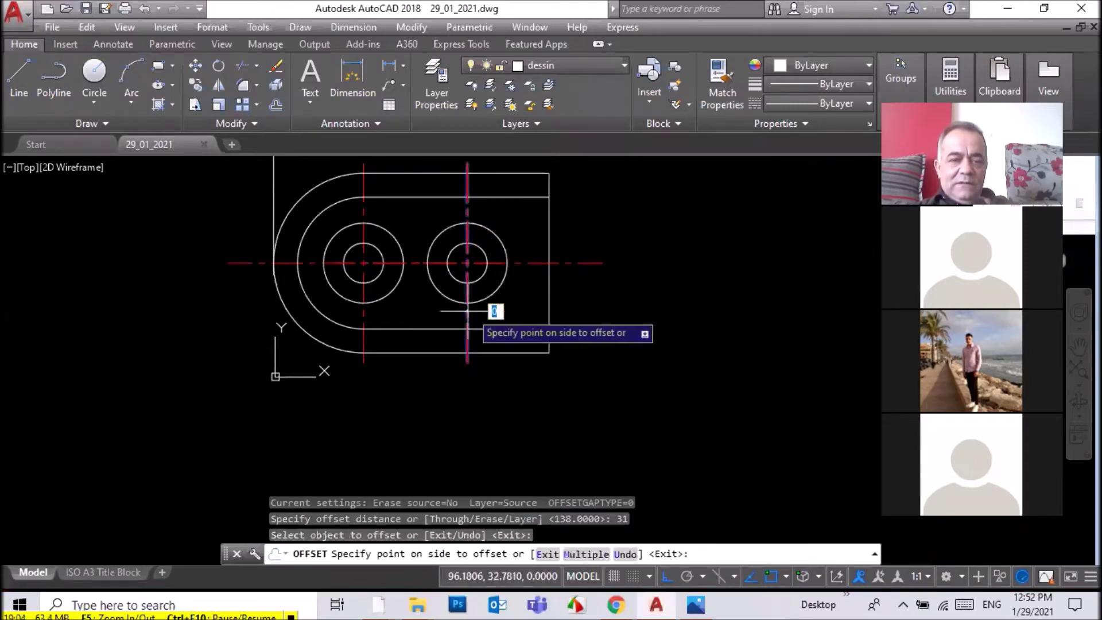
{"action": "right_click", "coordinate": [591, 312]}
{"action": "left_click", "coordinate": [631, 321]}
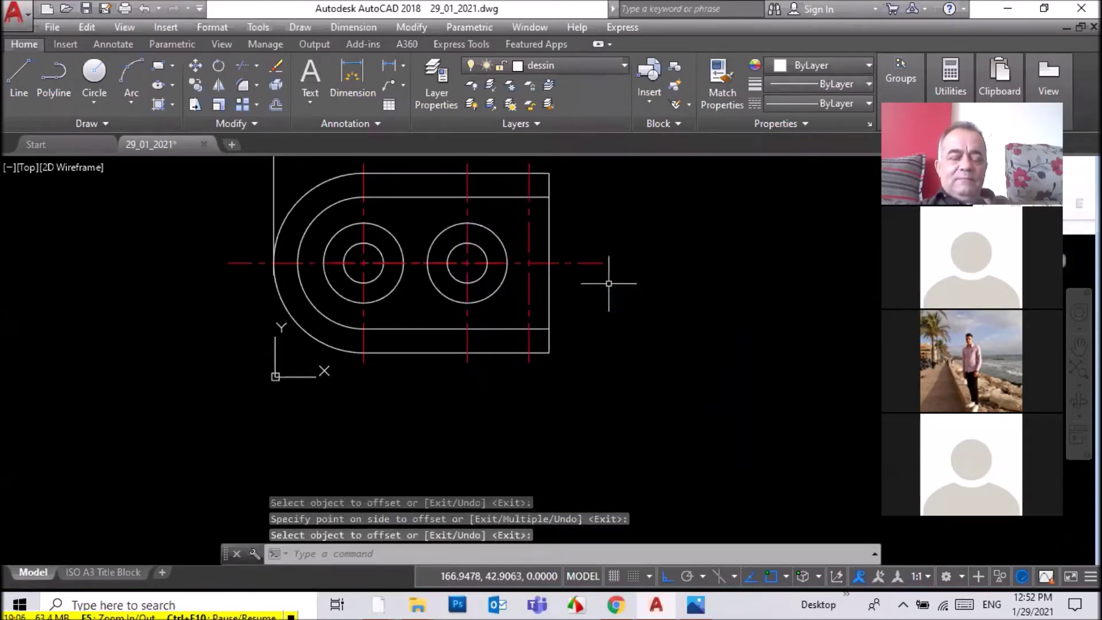
{"action": "scroll", "coordinate": [605, 256], "scroll_direction": "down", "scroll_amount": 2}
{"action": "scroll", "coordinate": [625, 195], "scroll_direction": "up", "scroll_amount": 4}
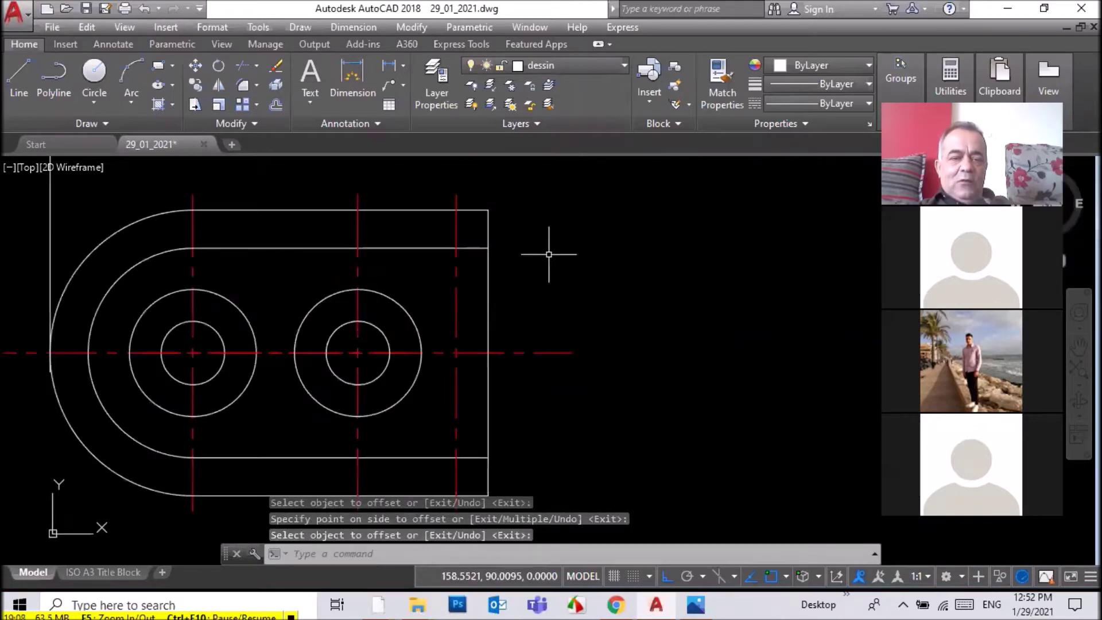
Move the new offset line onto the dessin layer
{"action": "left_click", "coordinate": [456, 295]}
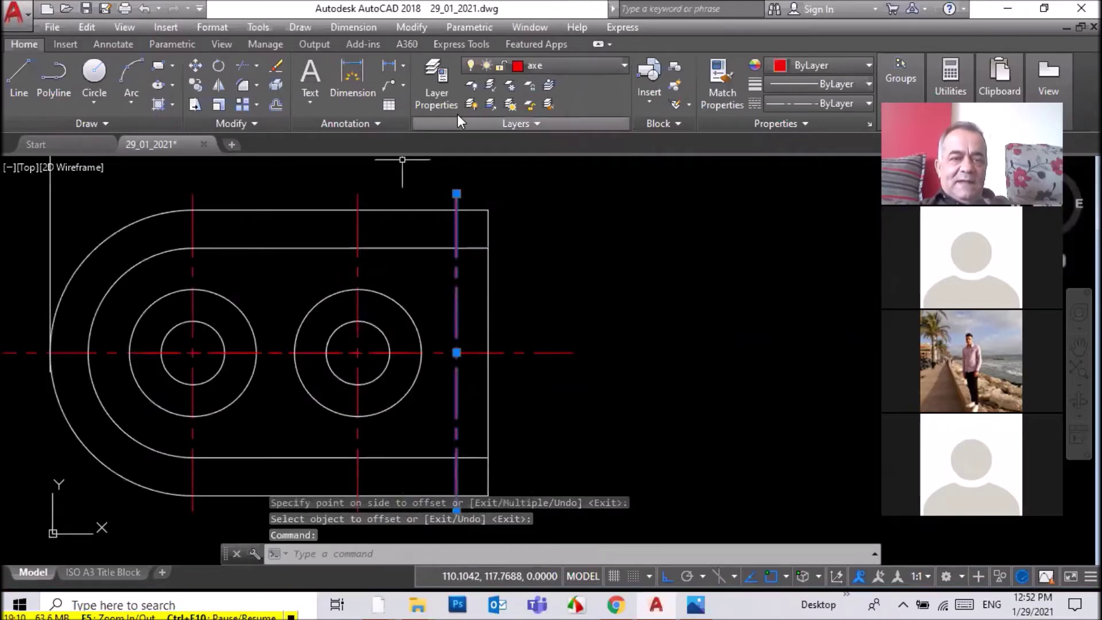
{"action": "left_click", "coordinate": [523, 64]}
{"action": "left_click", "coordinate": [549, 143]}
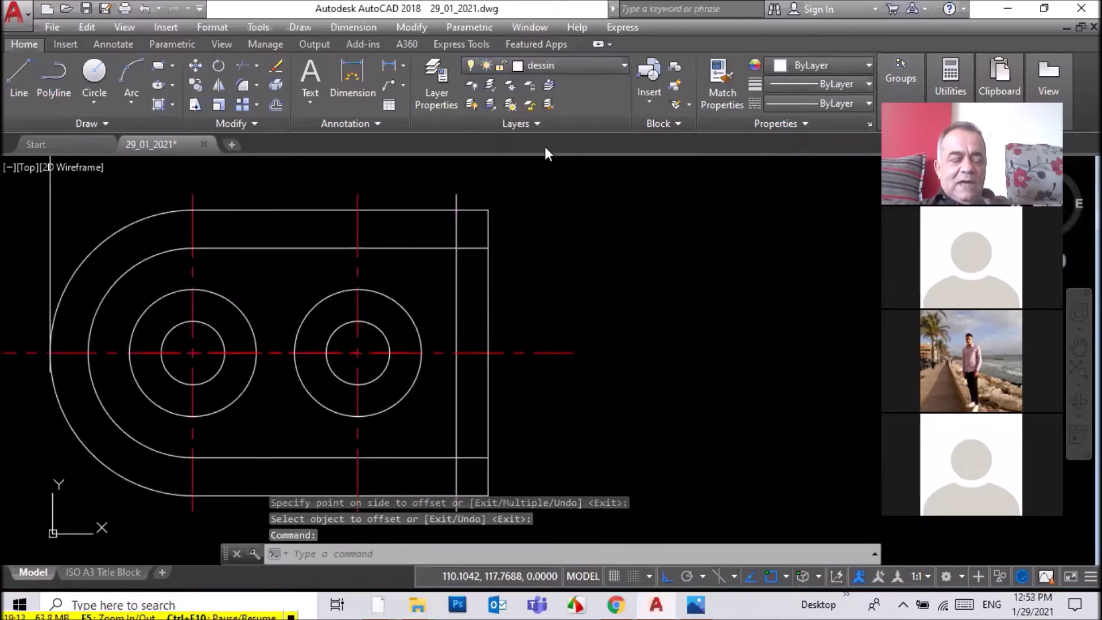
{"action": "left_click", "coordinate": [456, 253]}
{"action": "scroll", "coordinate": [561, 248], "scroll_direction": "down", "scroll_amount": 4}
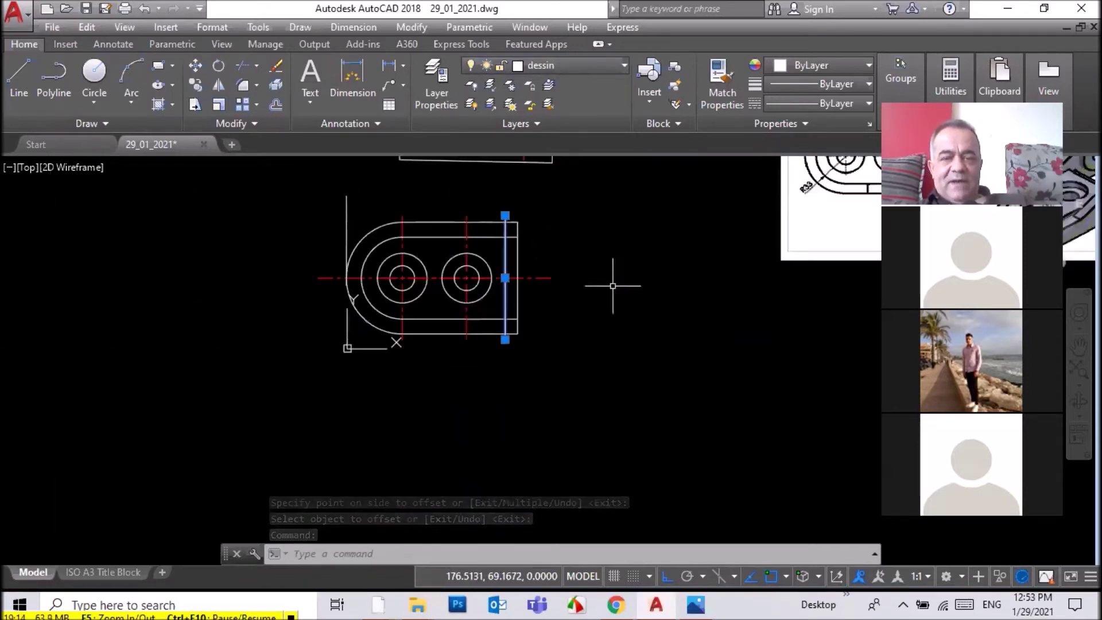
{"action": "scroll", "coordinate": [694, 313], "scroll_direction": "down", "scroll_amount": 2}
{"action": "scroll", "coordinate": [602, 293], "scroll_direction": "up", "scroll_amount": 2}
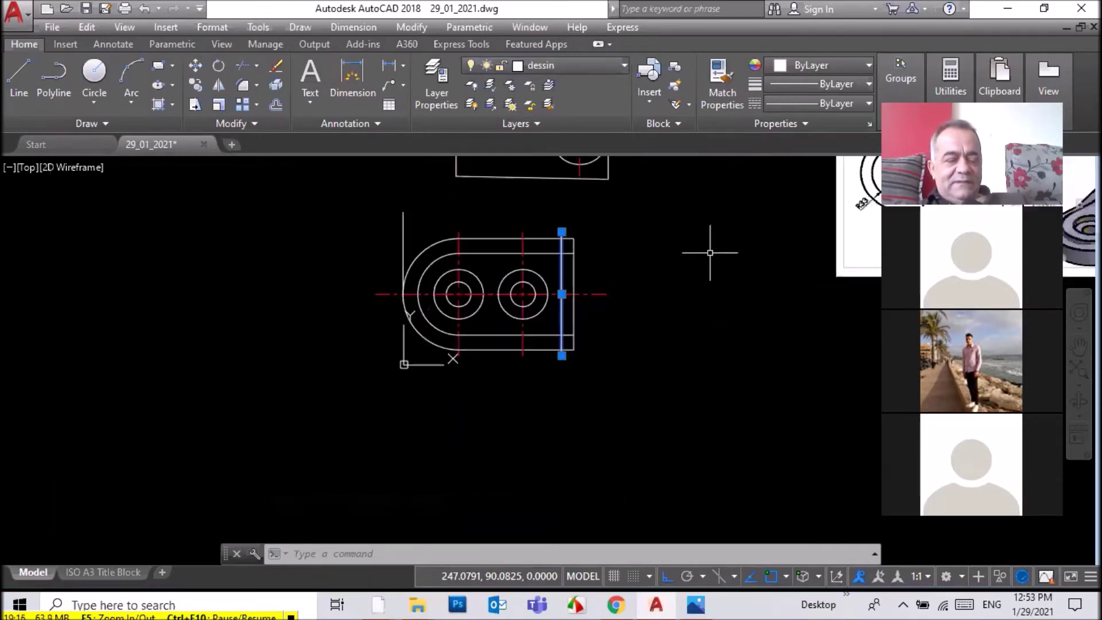
{"action": "key", "text": "Escape"}
{"action": "type", "text": "t"}
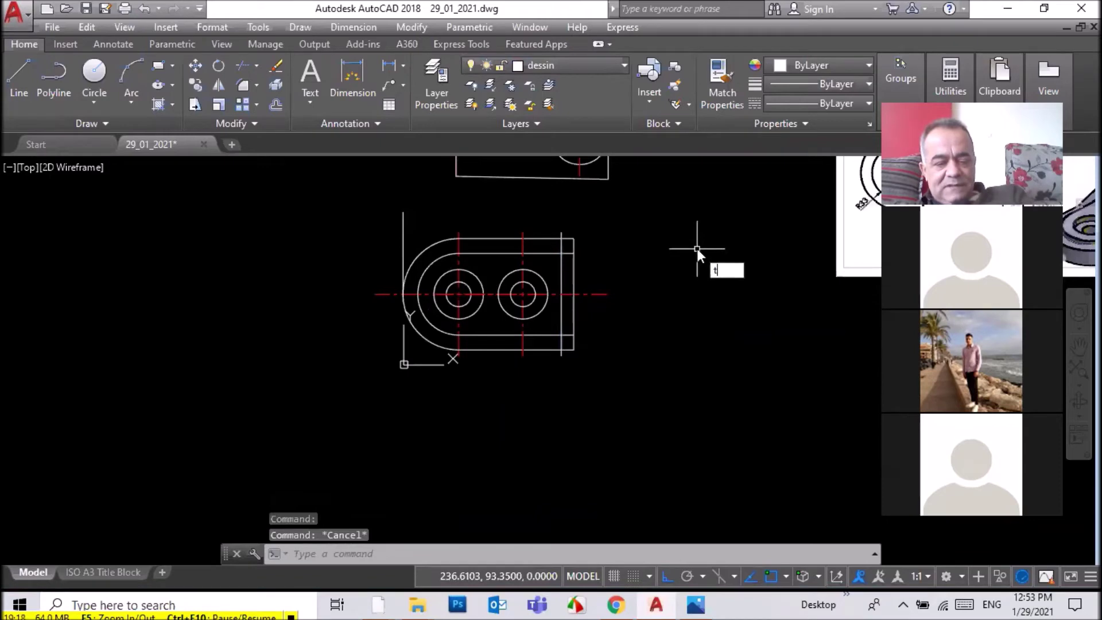
Trim the offset line's top end and the short piece between the top edges
{"action": "type", "text": "rim"}
{"action": "key", "text": "Return"}
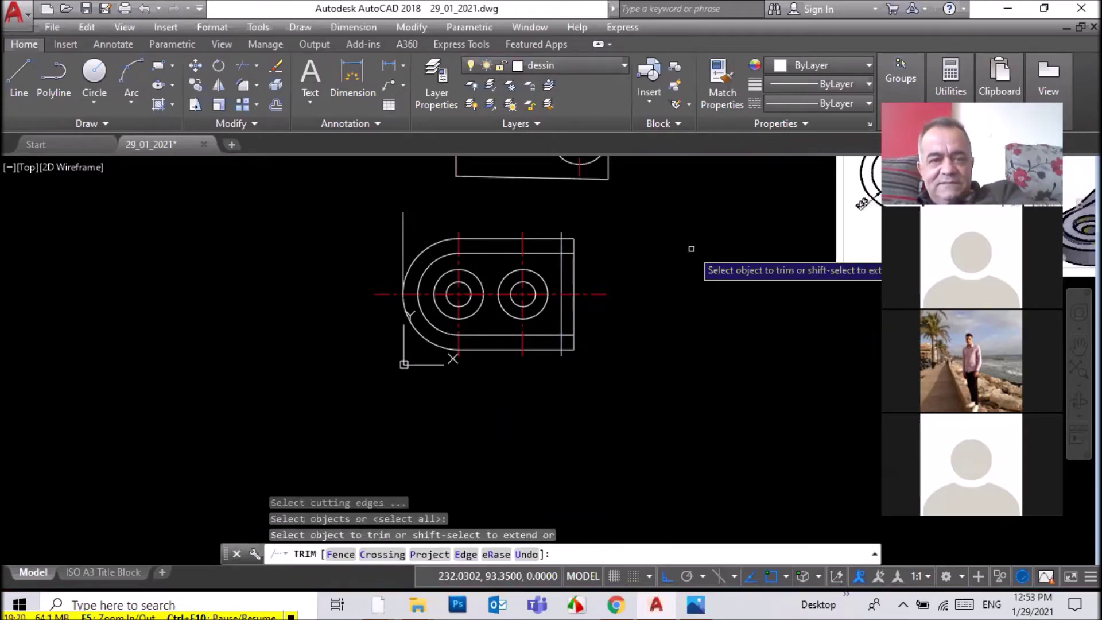
{"action": "scroll", "coordinate": [603, 251], "scroll_direction": "up", "scroll_amount": 4}
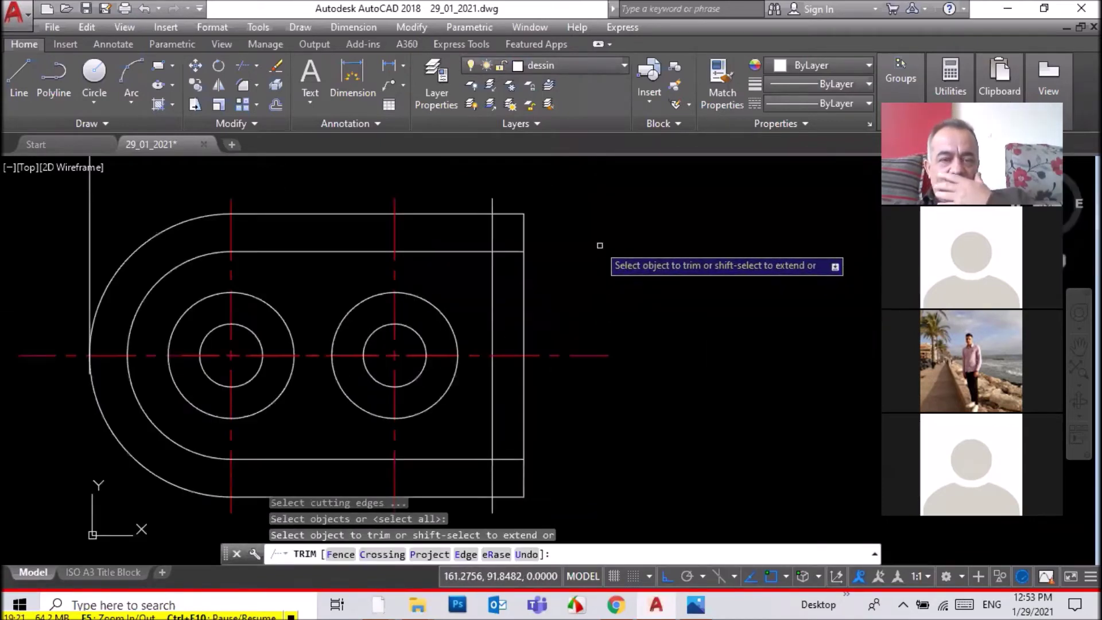
{"action": "left_click", "coordinate": [493, 208]}
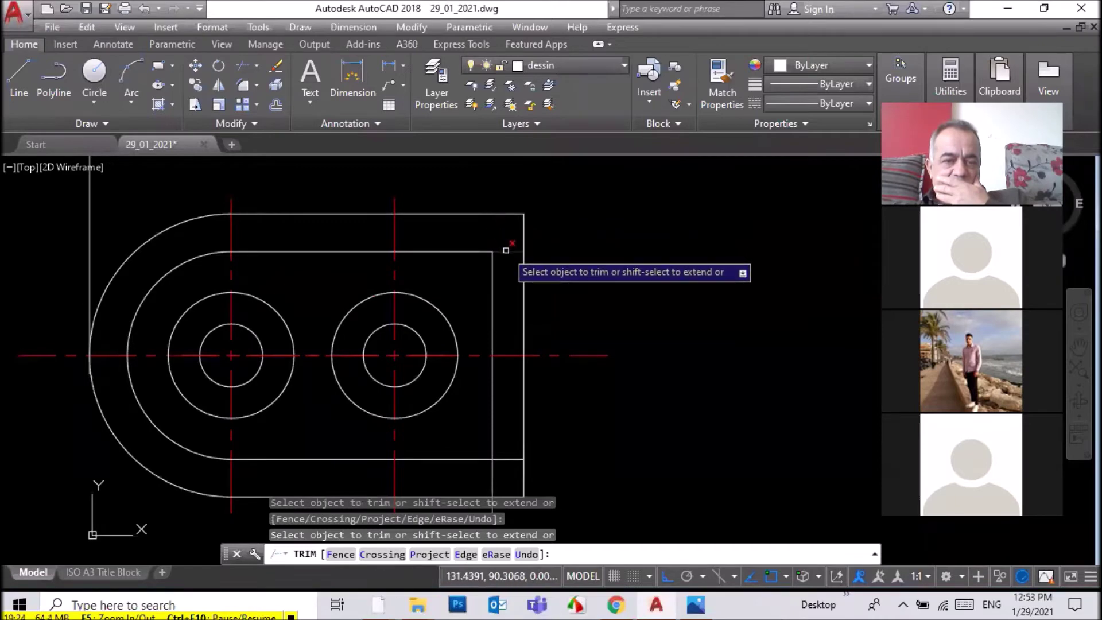
{"action": "scroll", "coordinate": [630, 443], "scroll_direction": "down", "scroll_amount": 2}
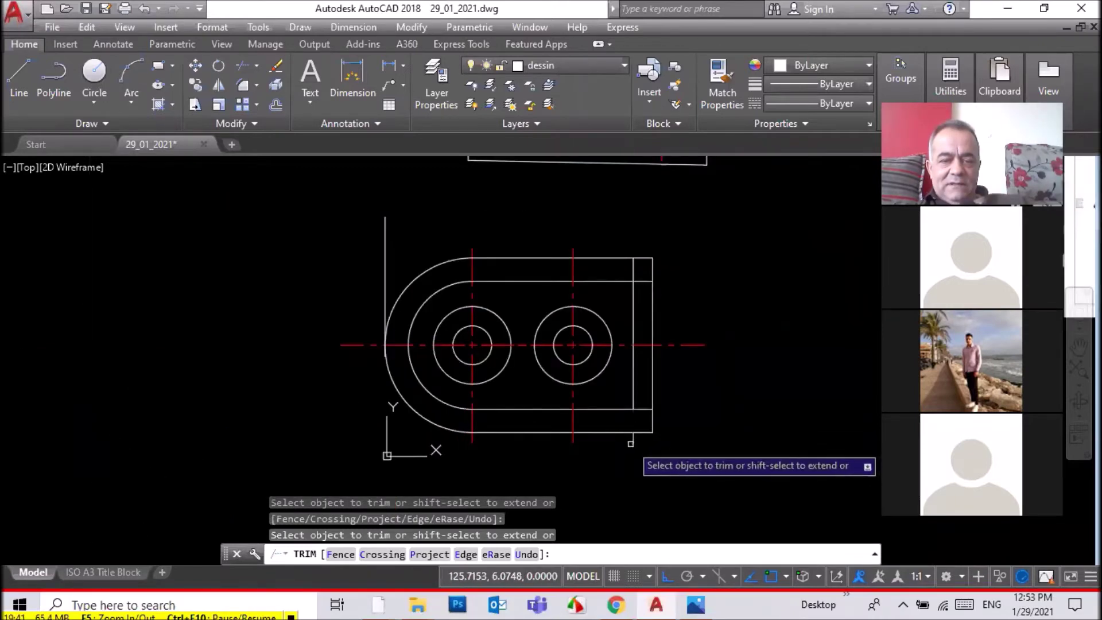
{"action": "left_click", "coordinate": [635, 269]}
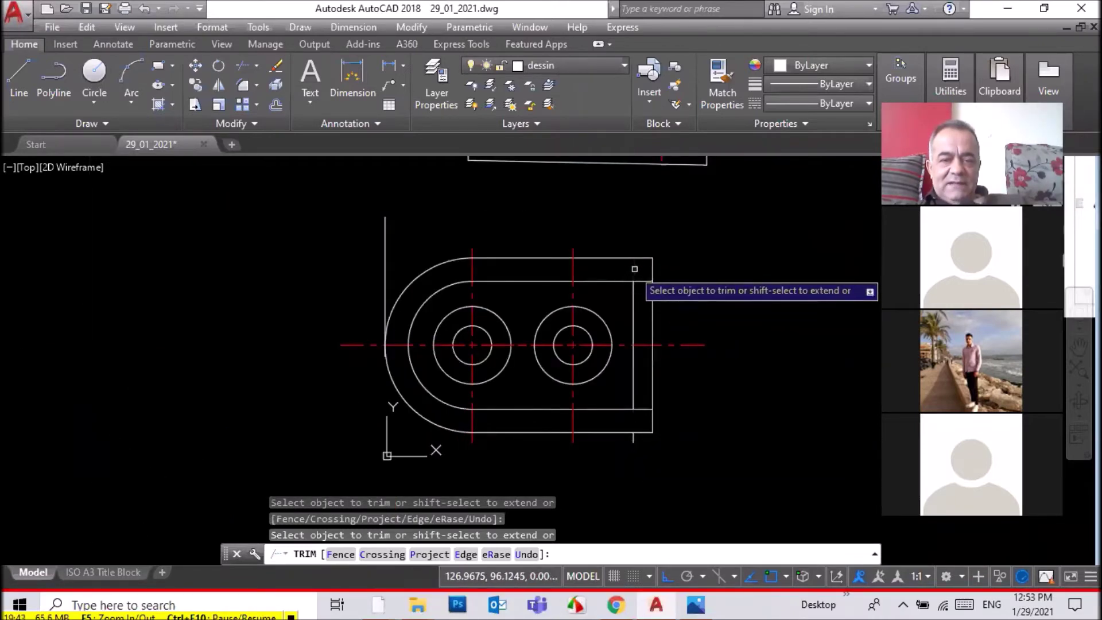
{"action": "right_click", "coordinate": [709, 376]}
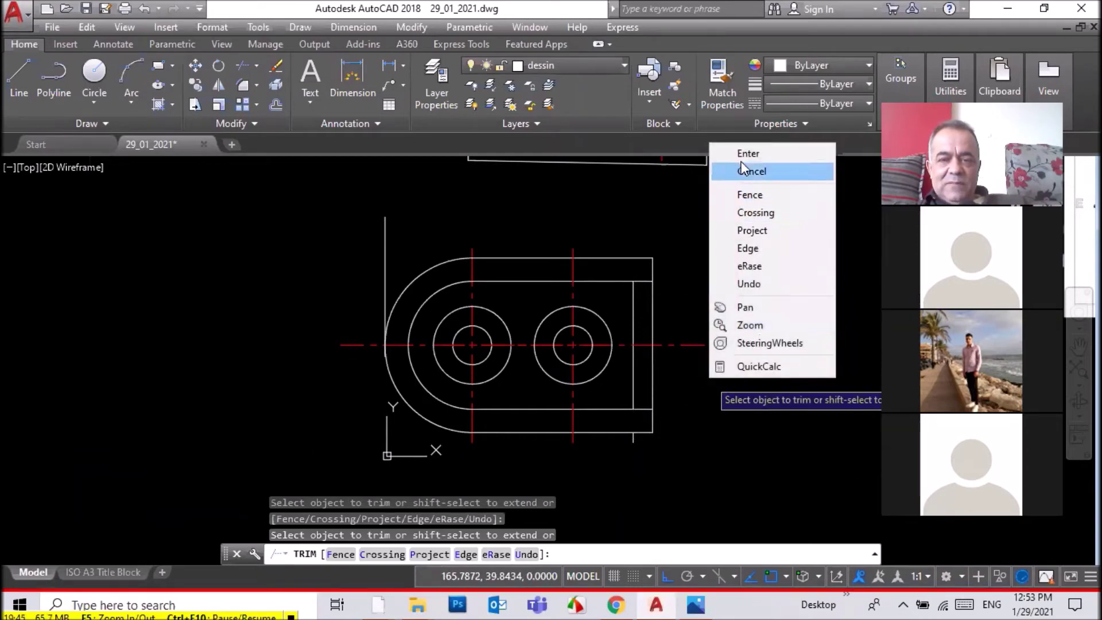
{"action": "left_click", "coordinate": [745, 154]}
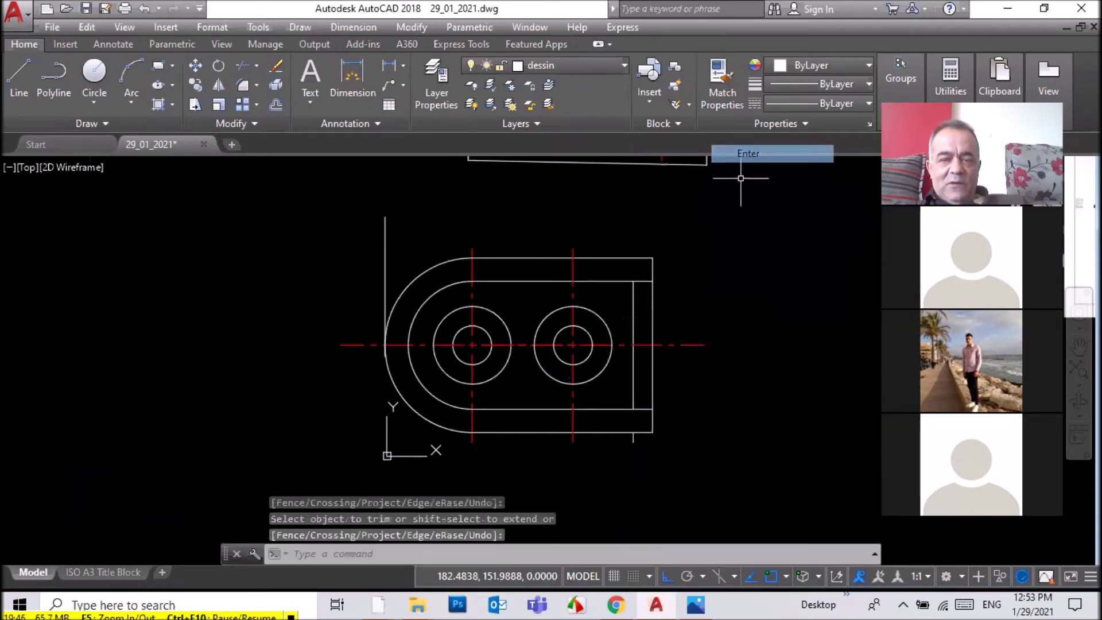
Erase the bottom-right stub and the vertical line left of the rounded end
{"action": "left_click", "coordinate": [629, 437]}
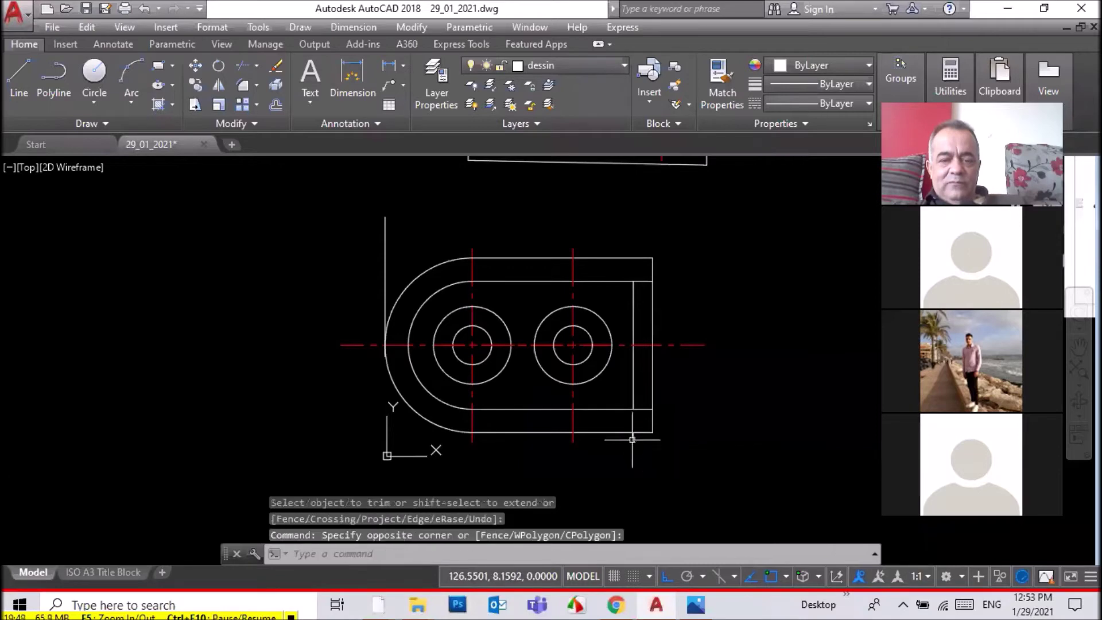
{"action": "left_click", "coordinate": [633, 441]}
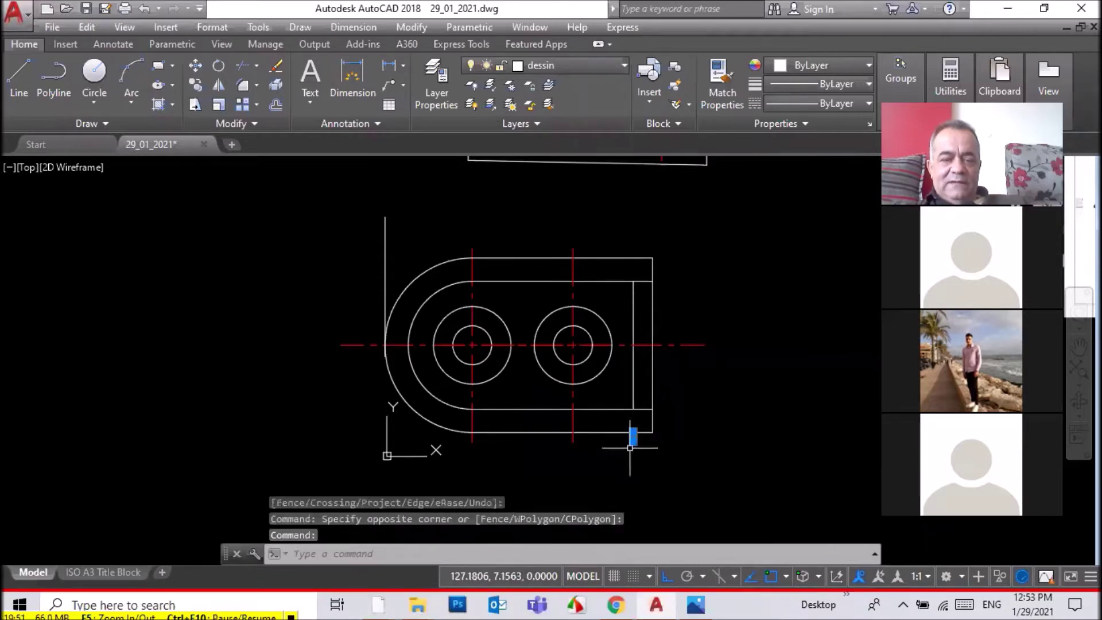
{"action": "key", "text": "Delete"}
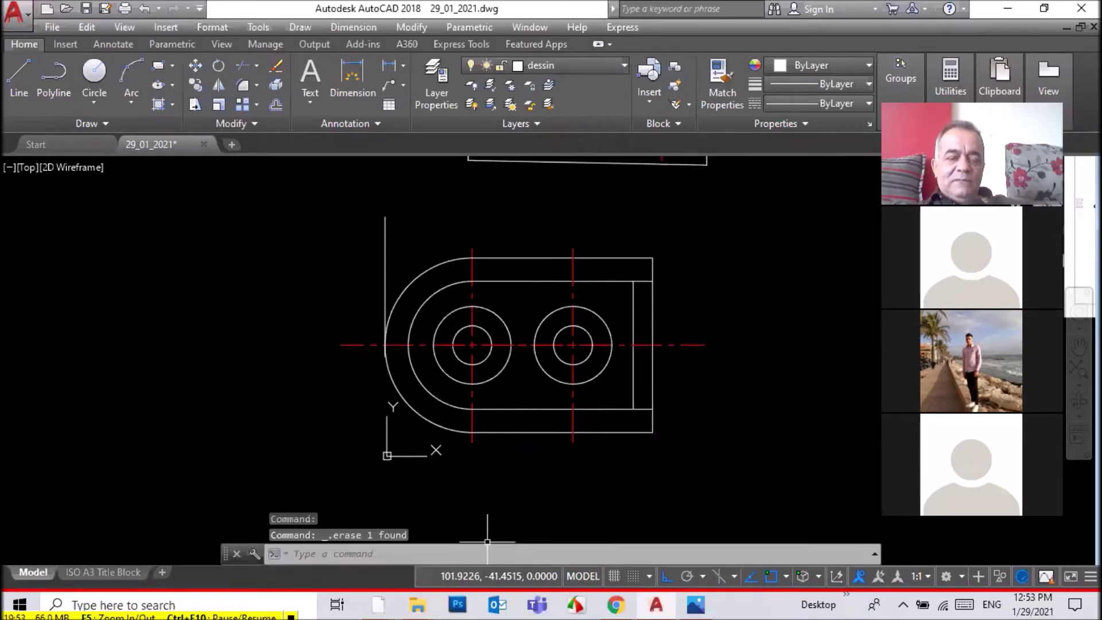
{"action": "left_click", "coordinate": [401, 236]}
{"action": "left_click", "coordinate": [320, 250]}
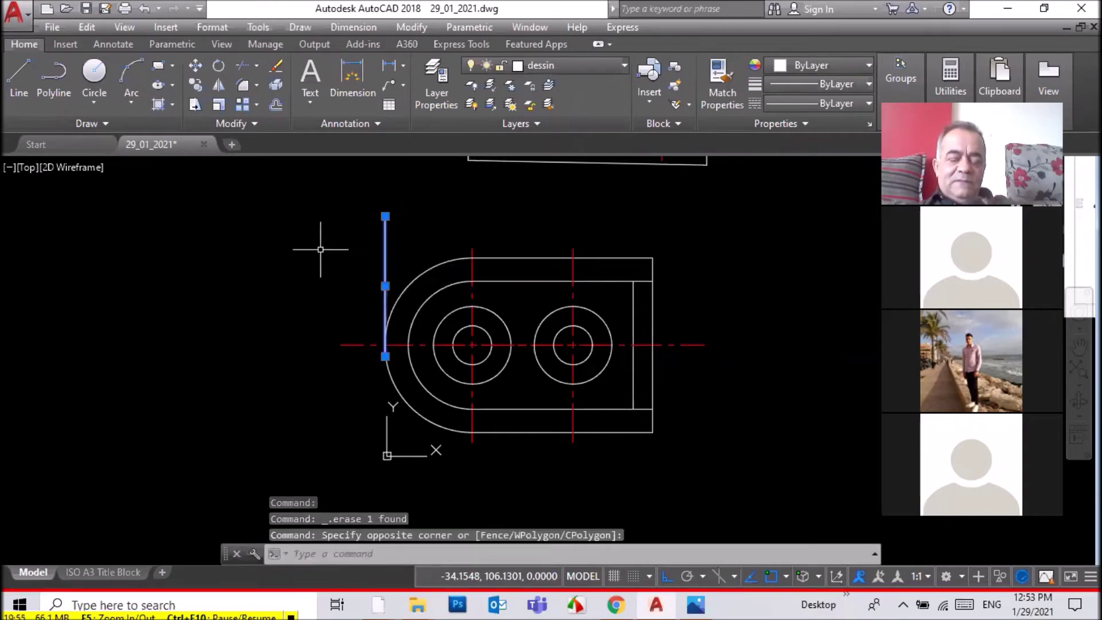
{"action": "key", "text": "Delete"}
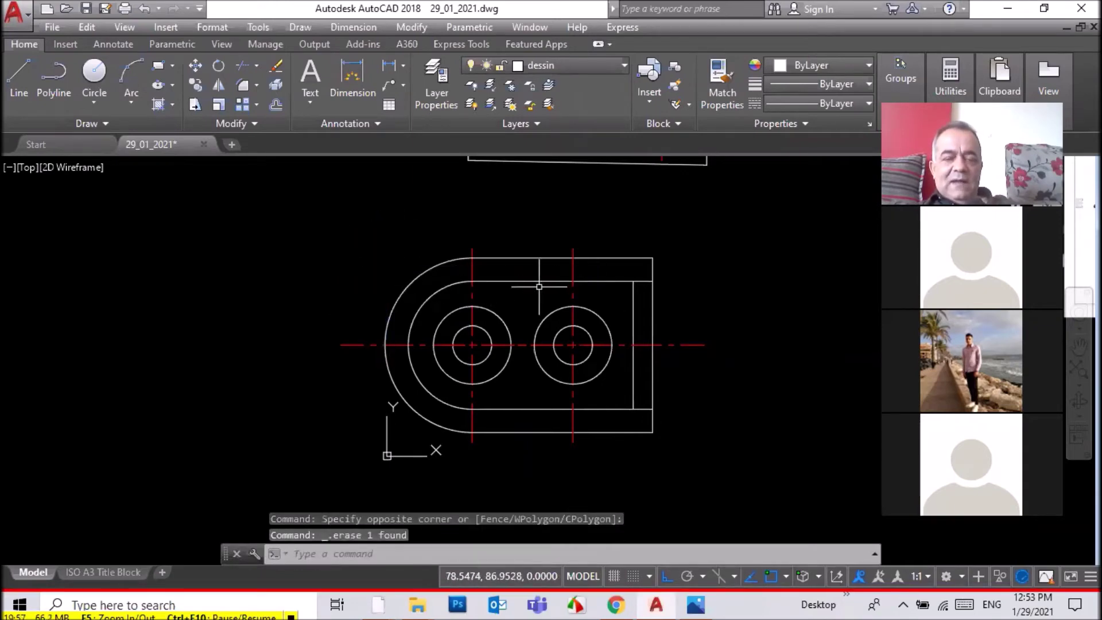
{"action": "scroll", "coordinate": [459, 287], "scroll_direction": "down", "scroll_amount": 4}
{"action": "scroll", "coordinate": [565, 193], "scroll_direction": "up", "scroll_amount": 2}
{"action": "scroll", "coordinate": [566, 193], "scroll_direction": "down", "scroll_amount": 2}
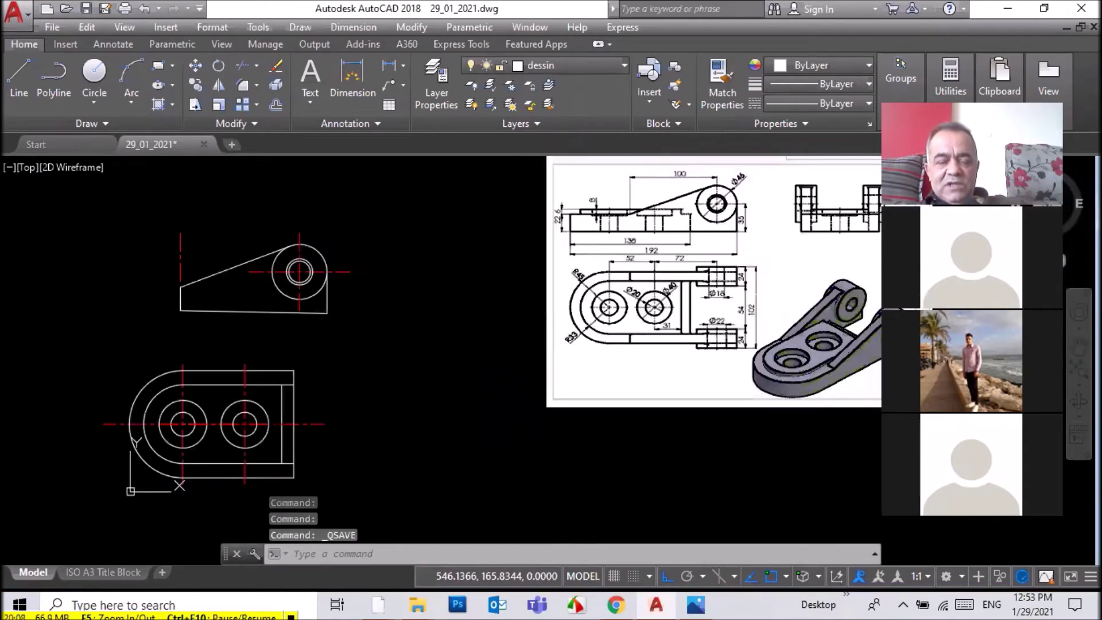
{"action": "key", "text": "ctrl+s"}
{"action": "scroll", "coordinate": [822, 346], "scroll_direction": "up", "scroll_amount": 2}
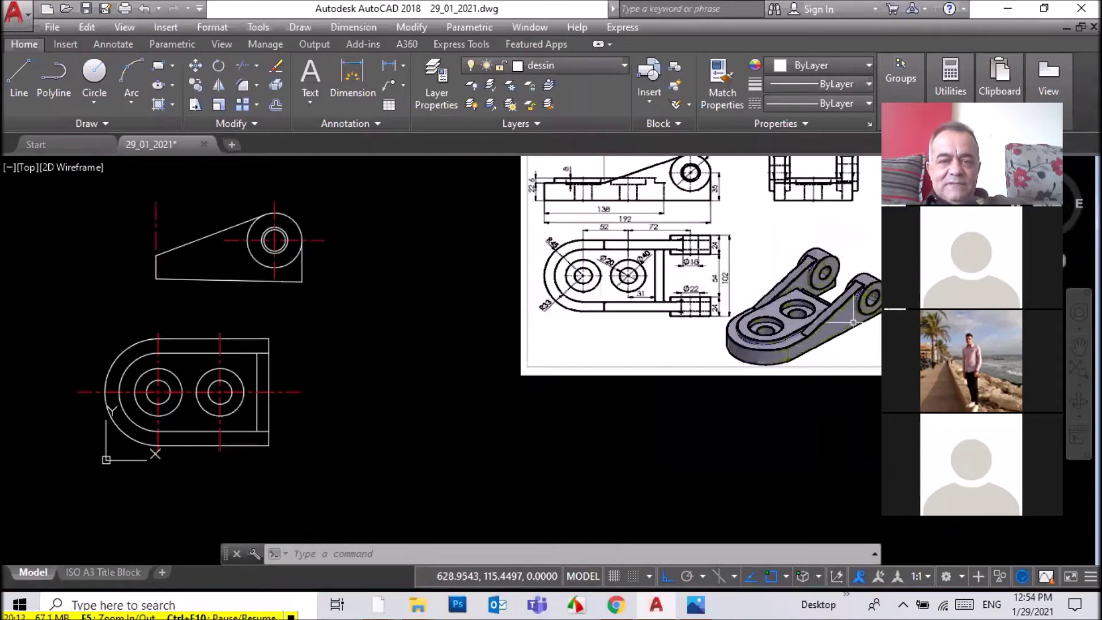
{"action": "scroll", "coordinate": [645, 221], "scroll_direction": "down", "scroll_amount": 2}
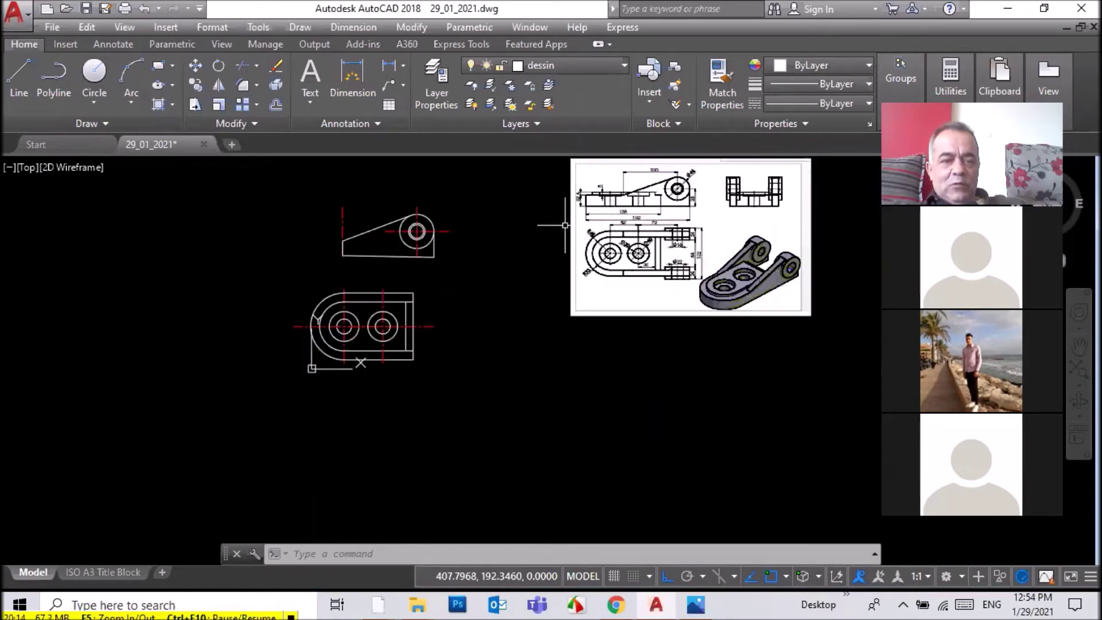
{"action": "scroll", "coordinate": [462, 214], "scroll_direction": "up", "scroll_amount": 2}
{"action": "scroll", "coordinate": [462, 213], "scroll_direction": "down", "scroll_amount": 1}
{"action": "scroll", "coordinate": [445, 307], "scroll_direction": "down", "scroll_amount": 1}
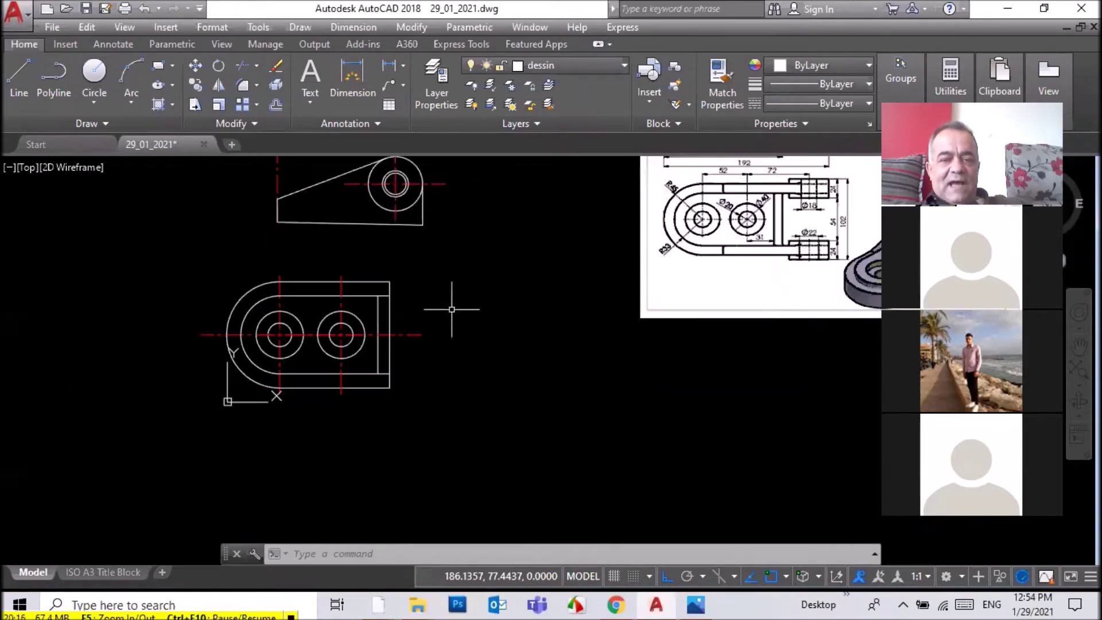
{"action": "scroll", "coordinate": [791, 183], "scroll_direction": "up", "scroll_amount": 2}
{"action": "scroll", "coordinate": [791, 184], "scroll_direction": "up", "scroll_amount": 2}
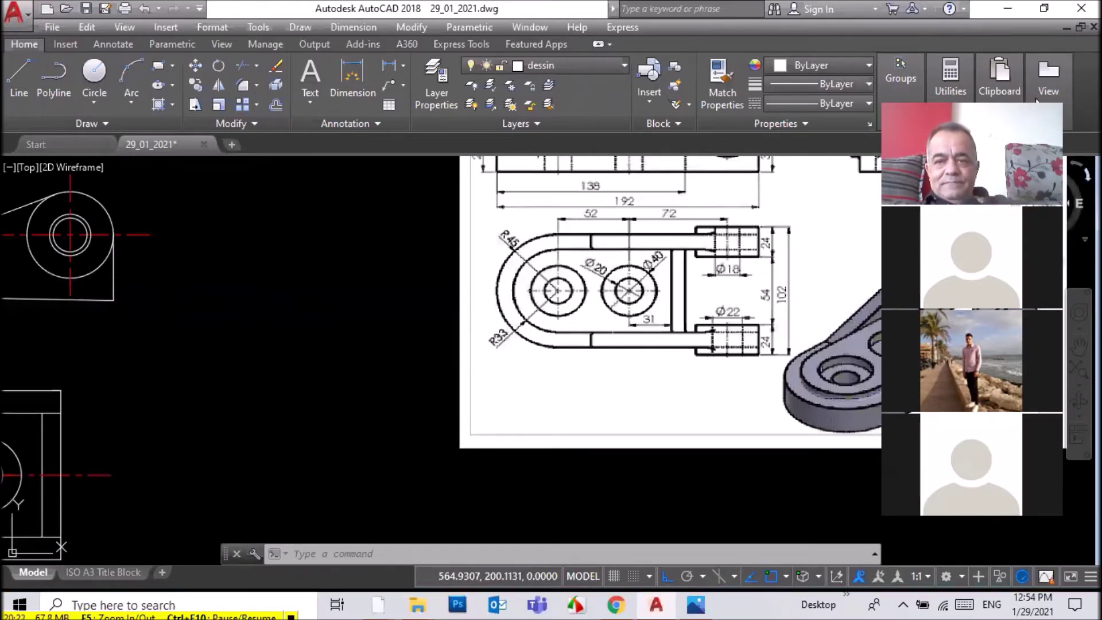
{"action": "left_click", "coordinate": [1079, 346]}
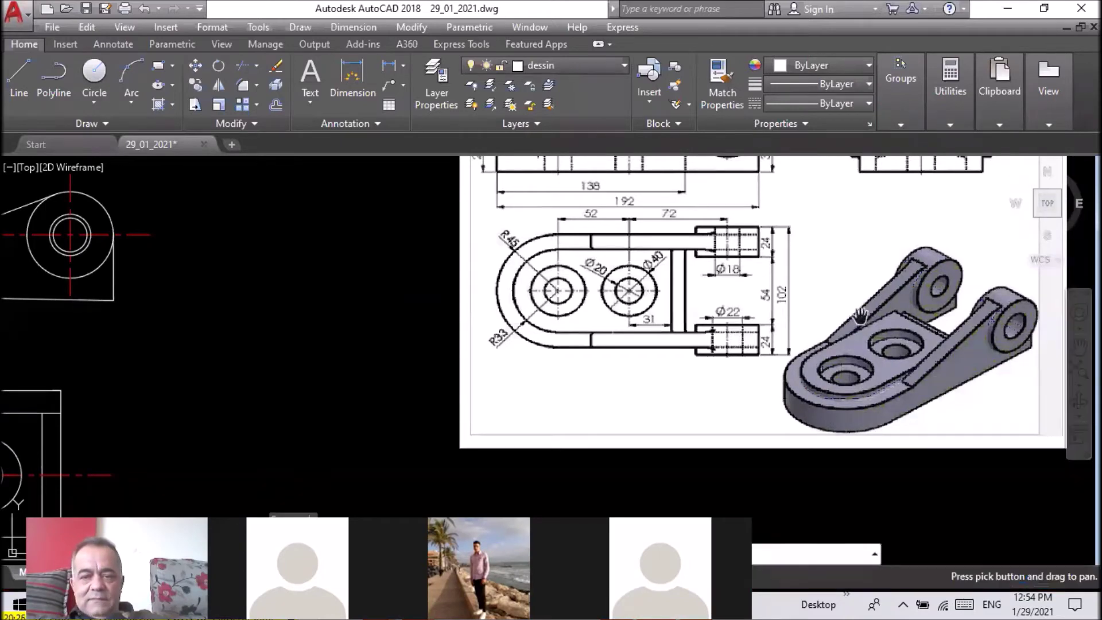
{"action": "scroll", "coordinate": [723, 399], "scroll_direction": "down", "scroll_amount": 2}
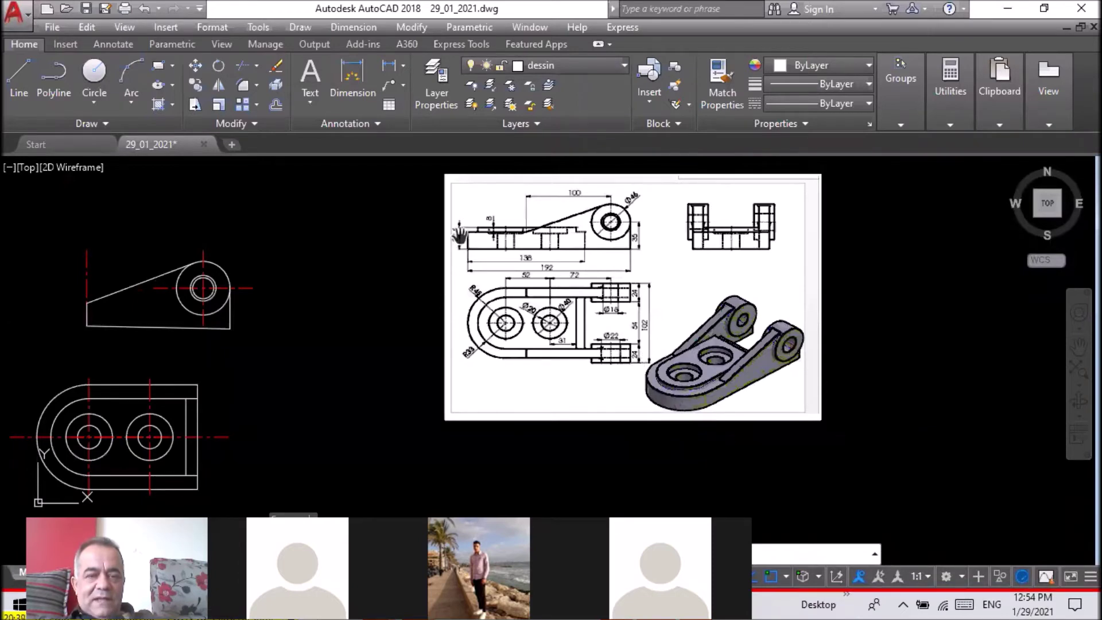
{"action": "right_click", "coordinate": [962, 247]}
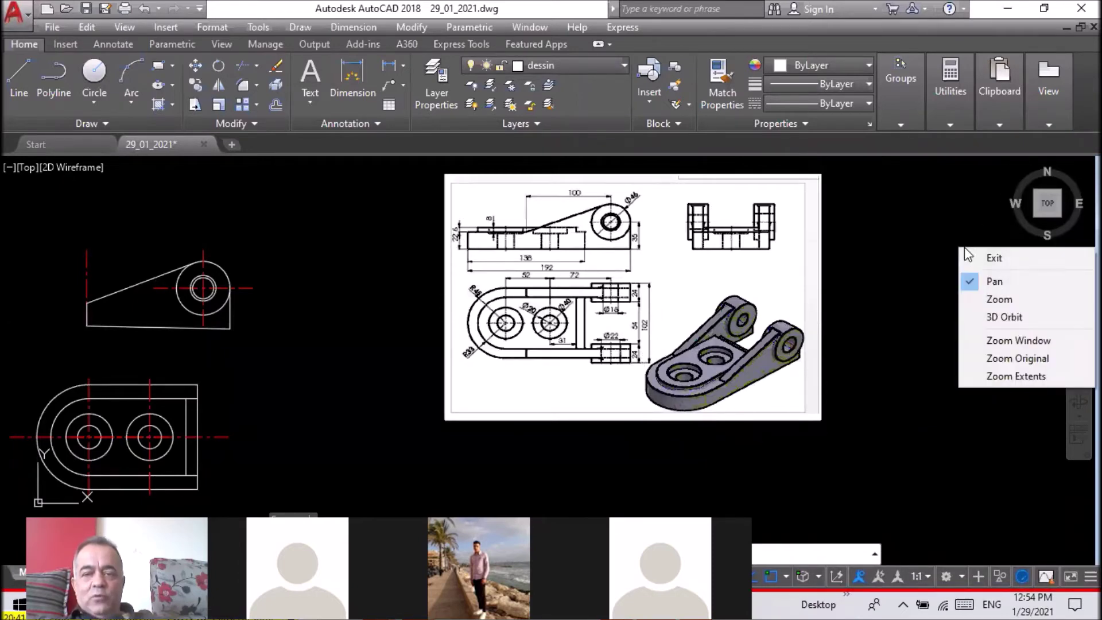
{"action": "left_click", "coordinate": [988, 256]}
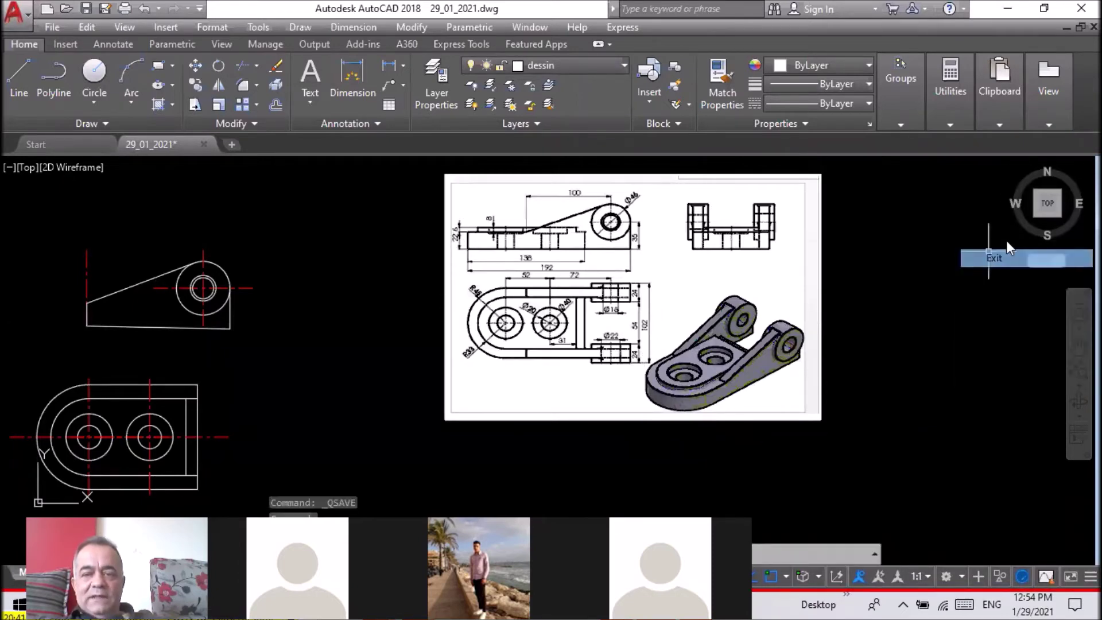
Switch to SW Isometric view and zoom in on the base plate and its two holes
{"action": "left_click", "coordinate": [1036, 215]}
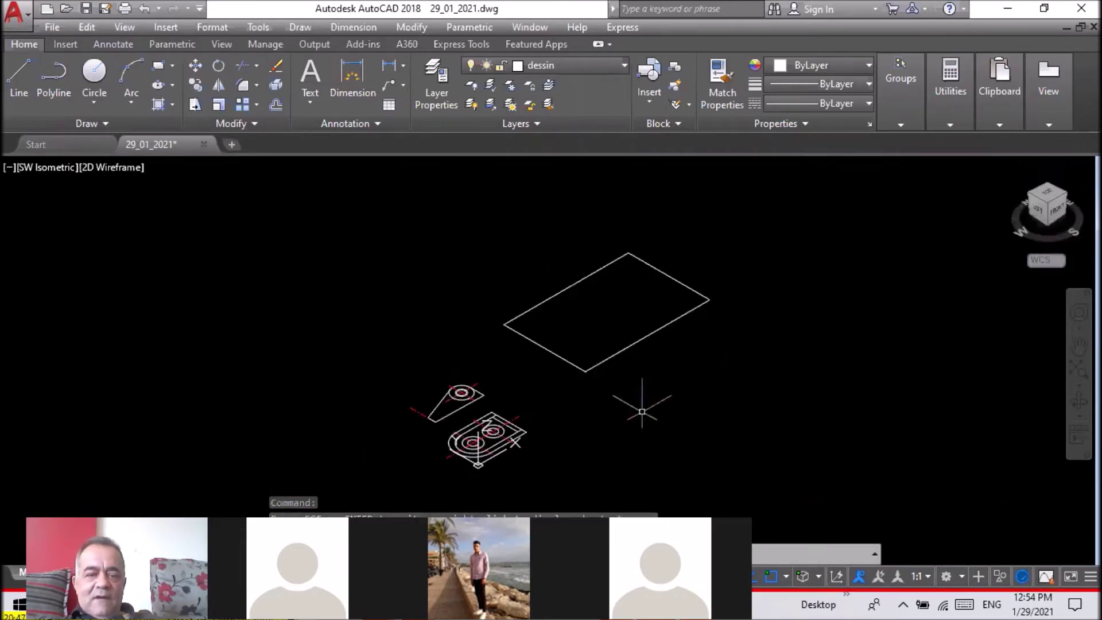
{"action": "scroll", "coordinate": [475, 471], "scroll_direction": "up", "scroll_amount": 5}
{"action": "scroll", "coordinate": [475, 470], "scroll_direction": "up", "scroll_amount": 4}
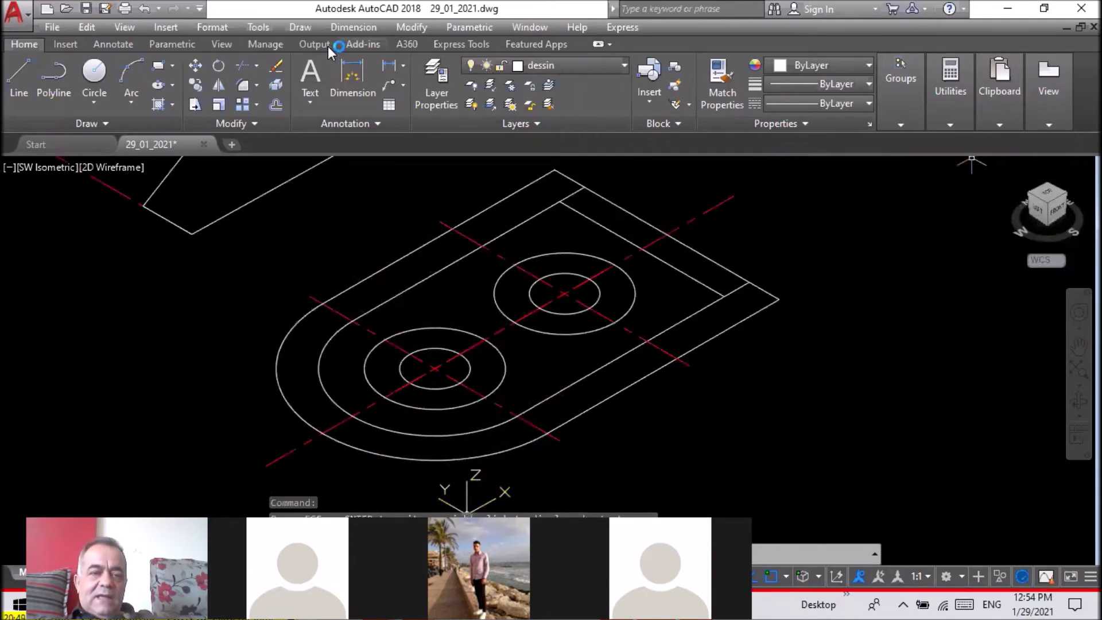
{"action": "left_click", "coordinate": [582, 63]}
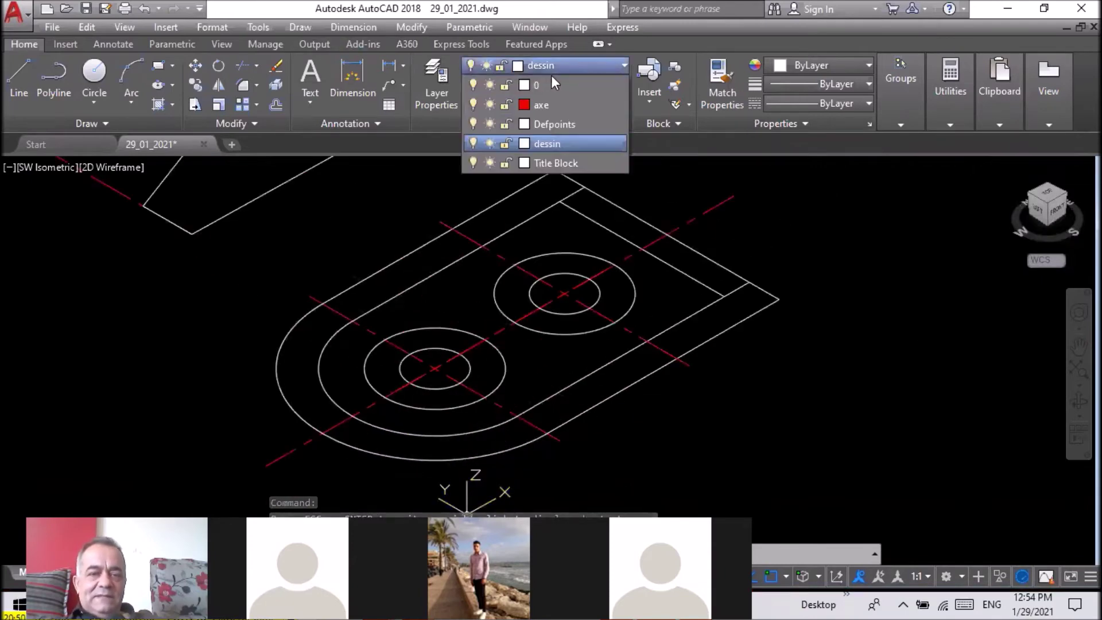
{"action": "left_click", "coordinate": [472, 103]}
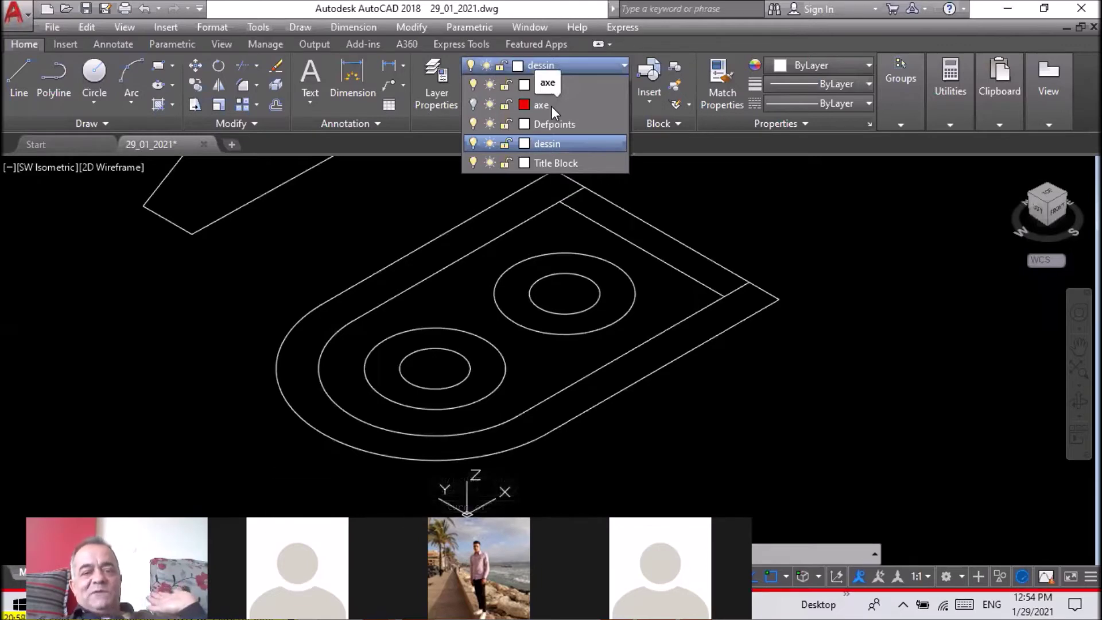
{"action": "left_click", "coordinate": [556, 144]}
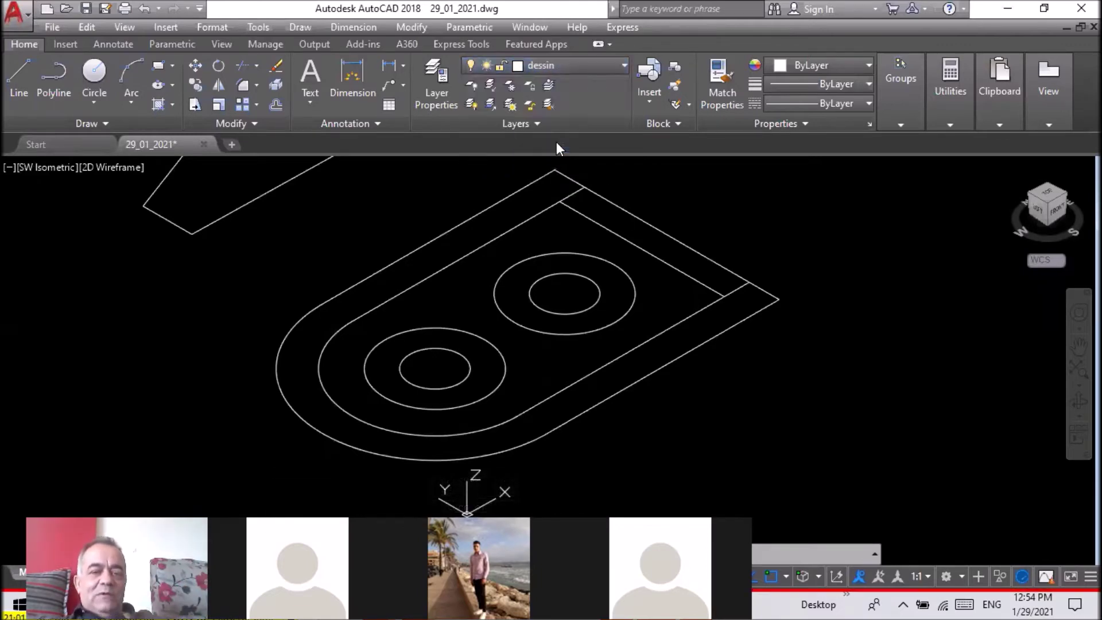
{"action": "left_click", "coordinate": [565, 67]}
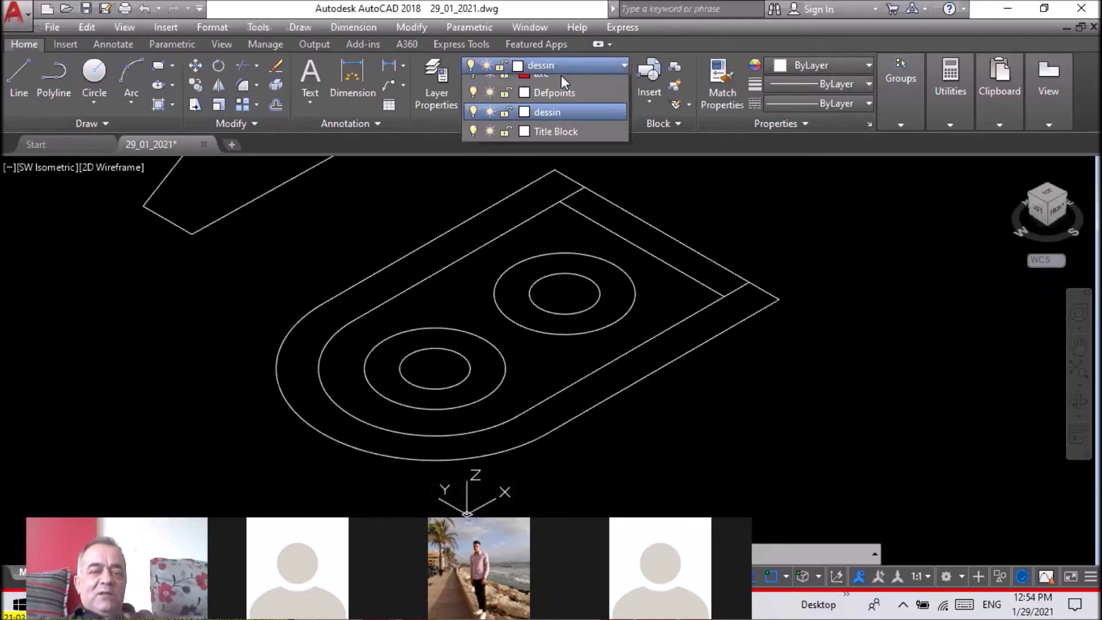
{"action": "left_click", "coordinate": [556, 143]}
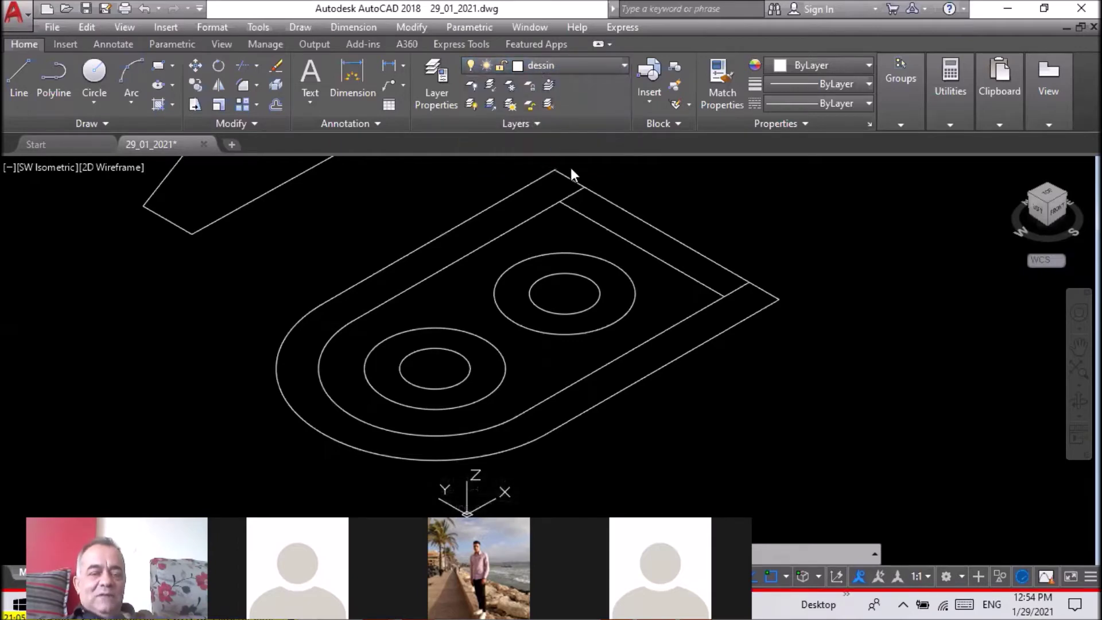
{"action": "left_click", "coordinate": [580, 61]}
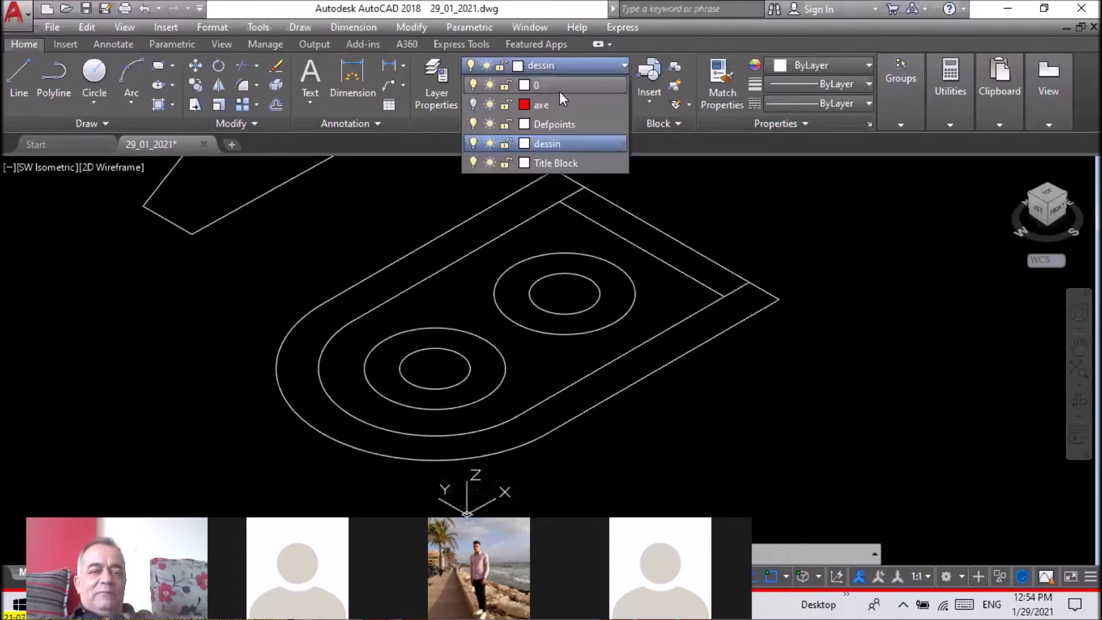
{"action": "left_click", "coordinate": [473, 144]}
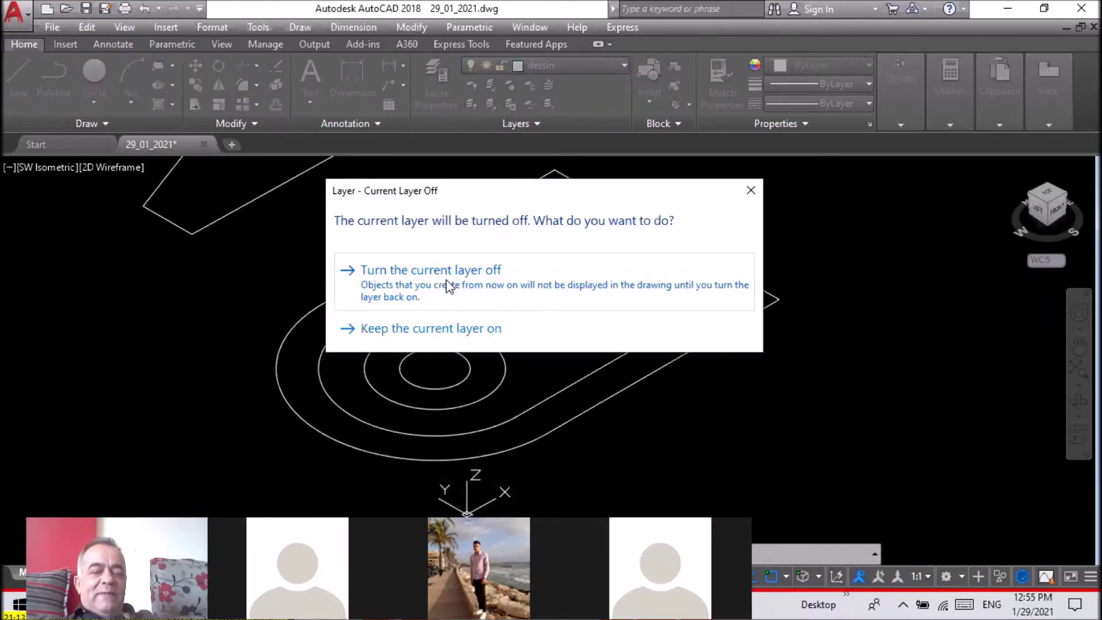
{"action": "left_click", "coordinate": [755, 197]}
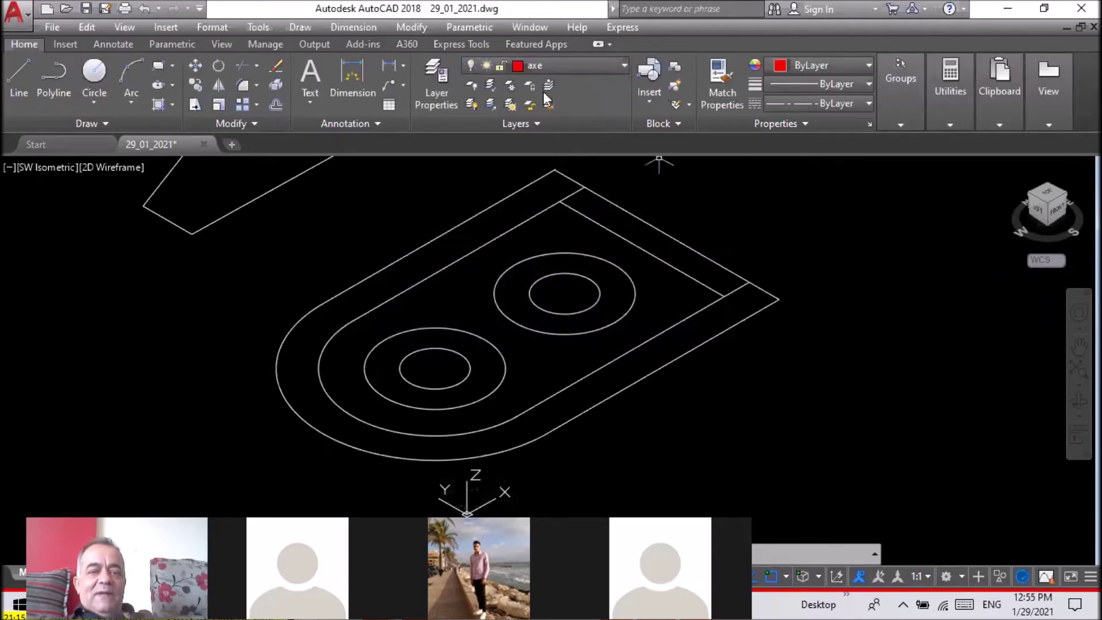
{"action": "left_click", "coordinate": [554, 63]}
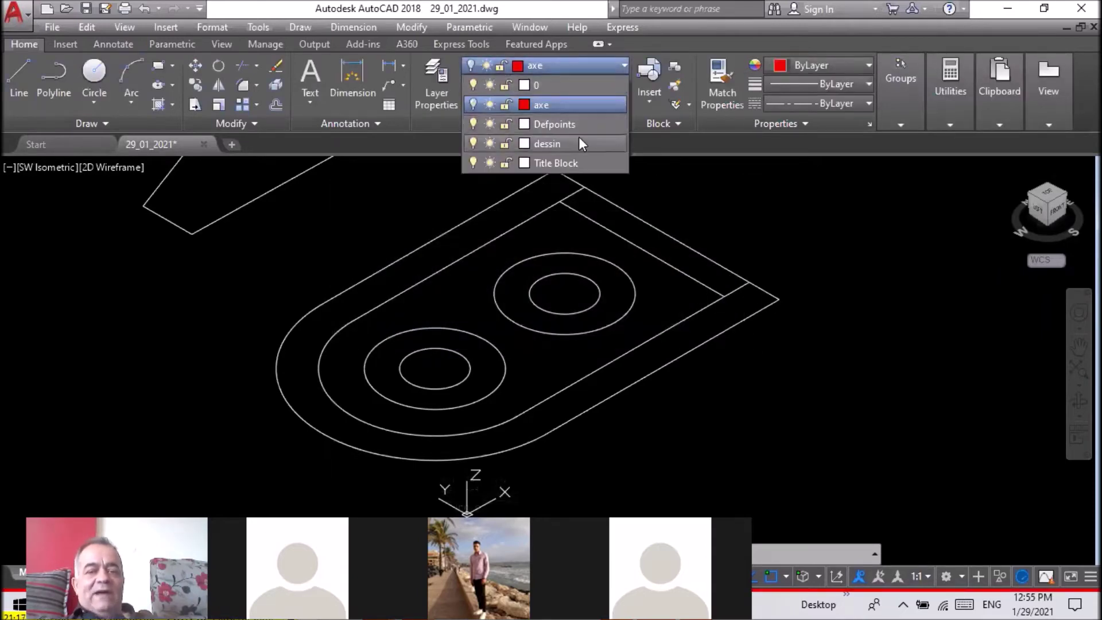
{"action": "left_click", "coordinate": [580, 143]}
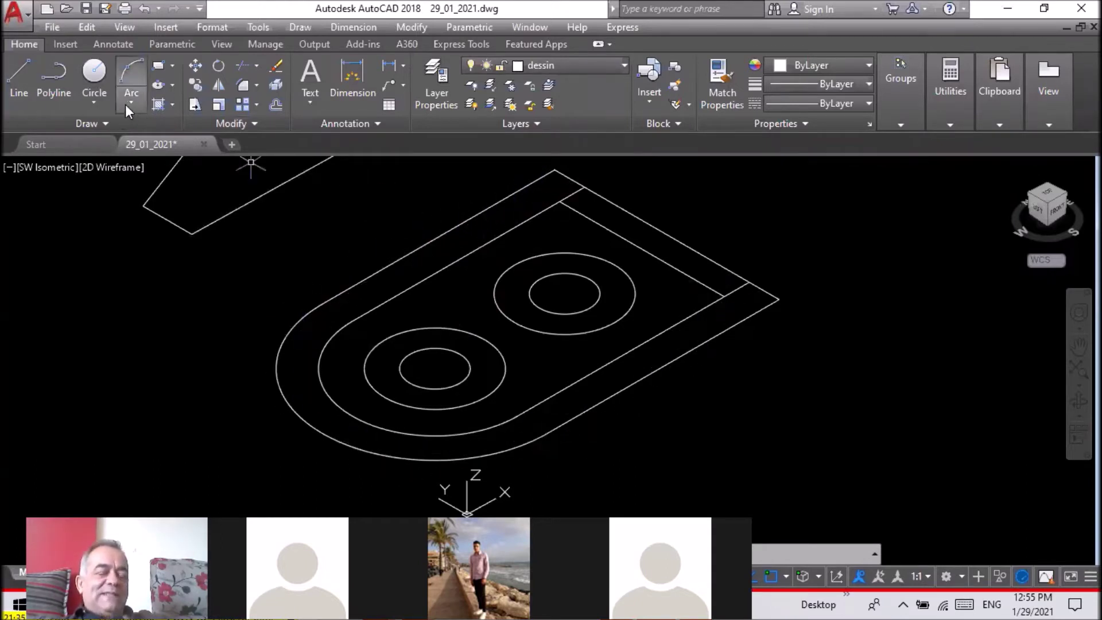
{"action": "left_click", "coordinate": [946, 574]}
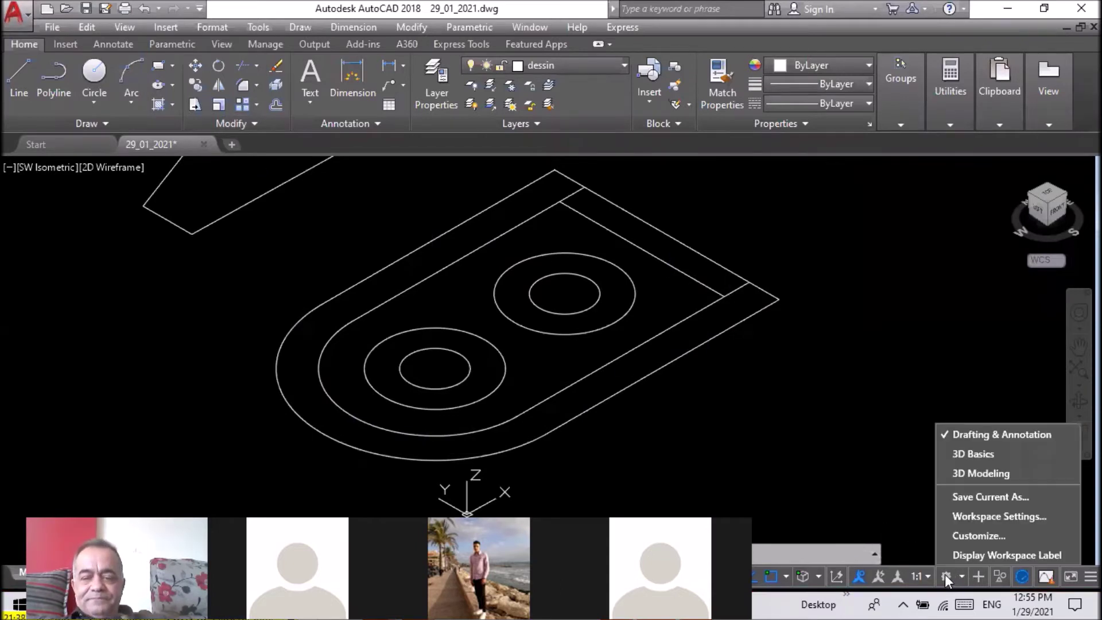
Switch to the 3D Modeling workspace and show the classic menu bar
{"action": "left_click", "coordinate": [976, 475]}
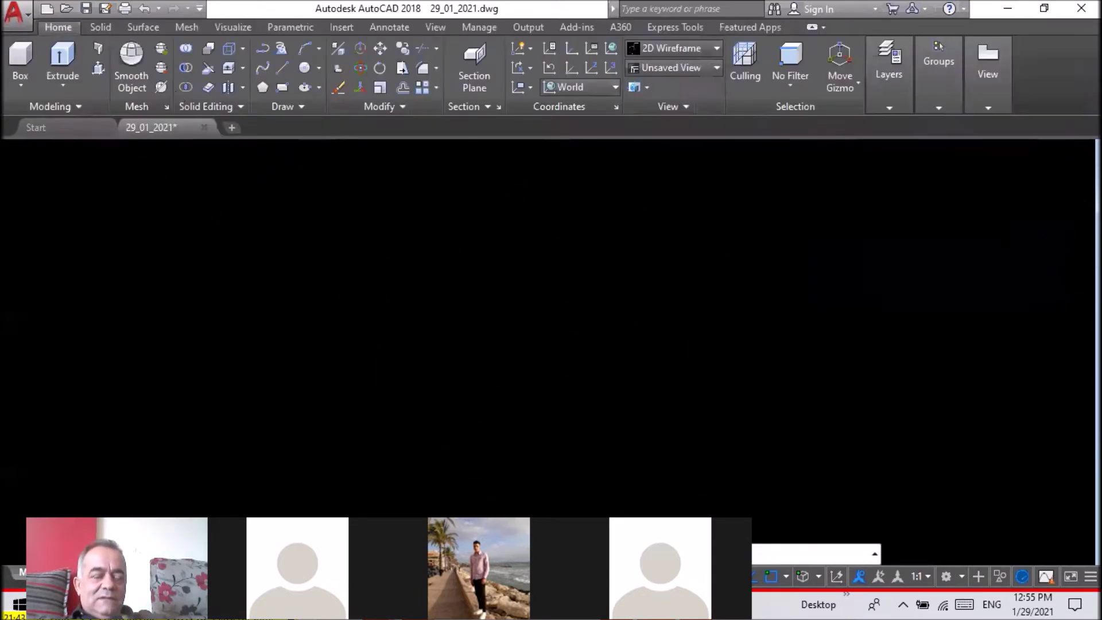
{"action": "left_click", "coordinate": [199, 8]}
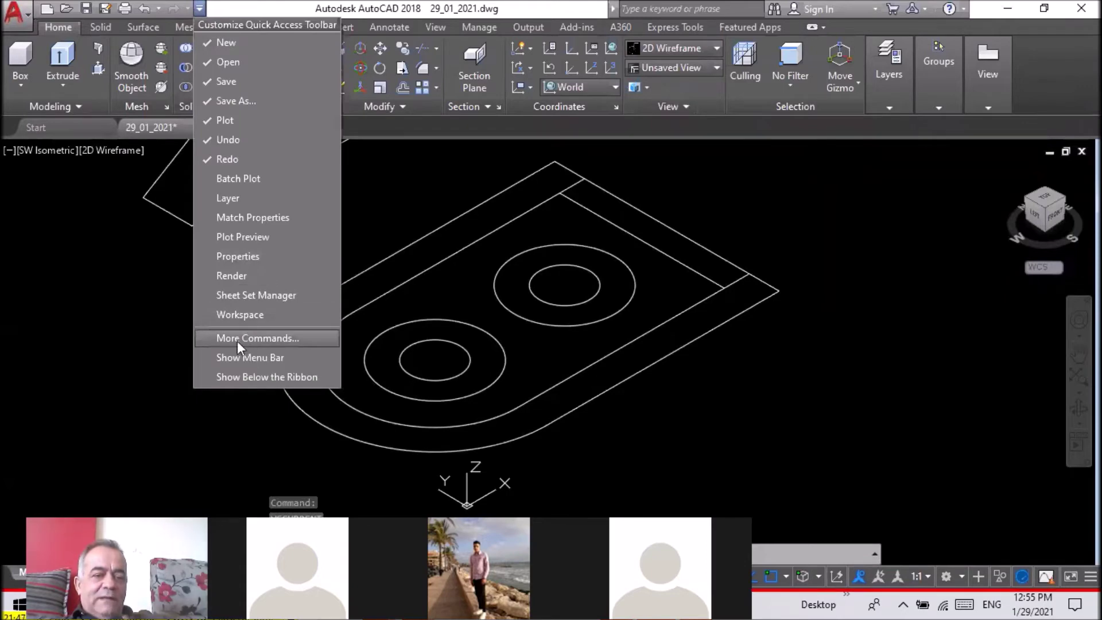
{"action": "left_click", "coordinate": [251, 357]}
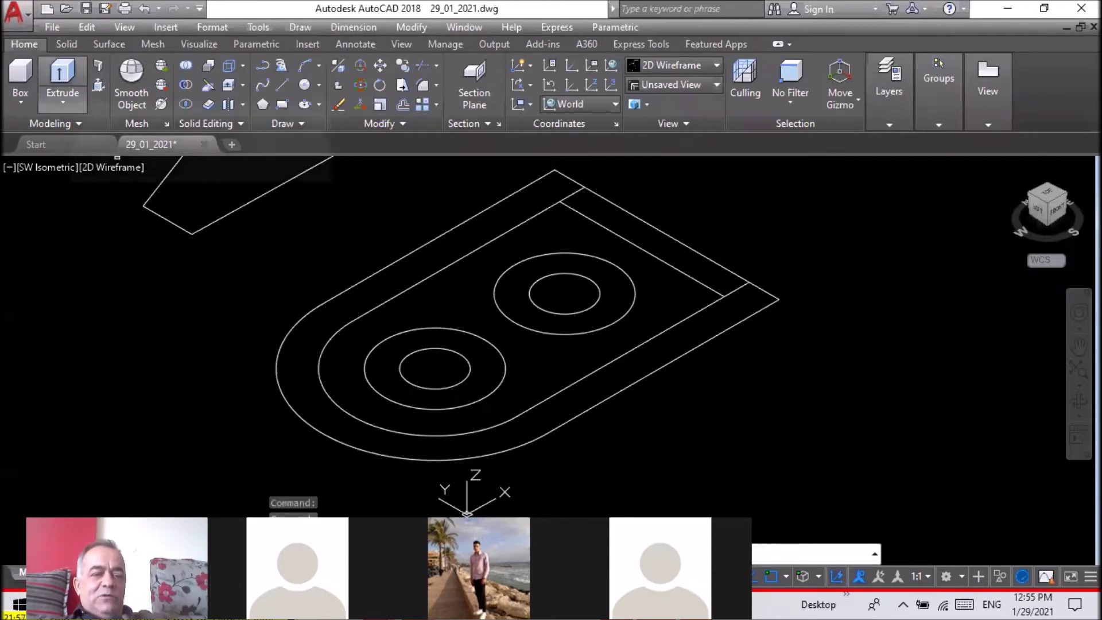
{"action": "left_click", "coordinate": [68, 86]}
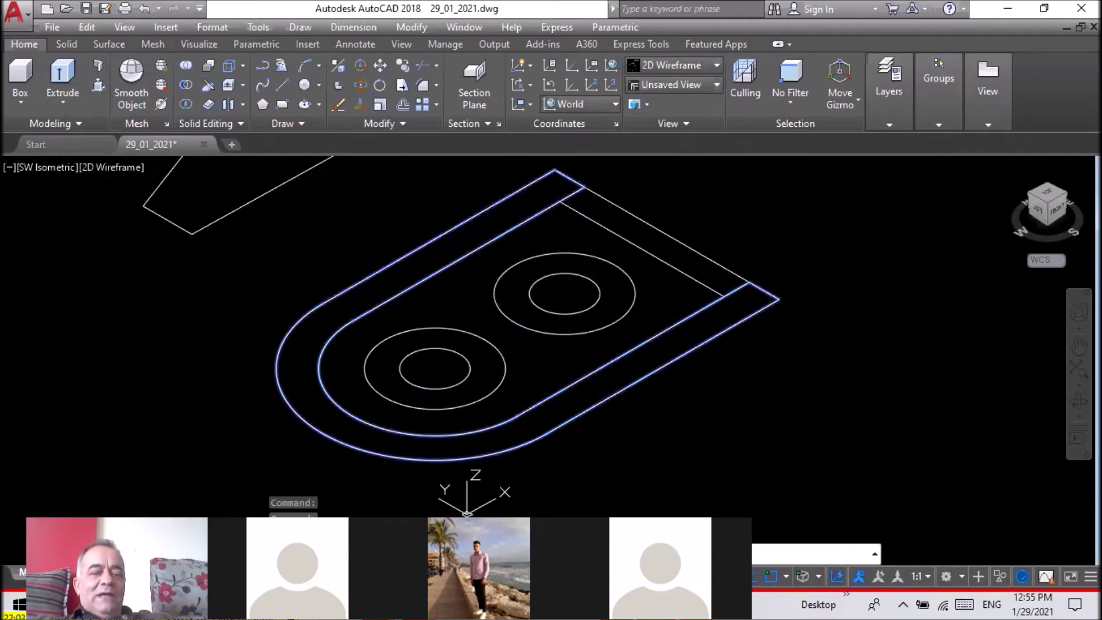
Press-pull the U-shaped wall outline up 22 units
{"action": "left_click", "coordinate": [452, 326]}
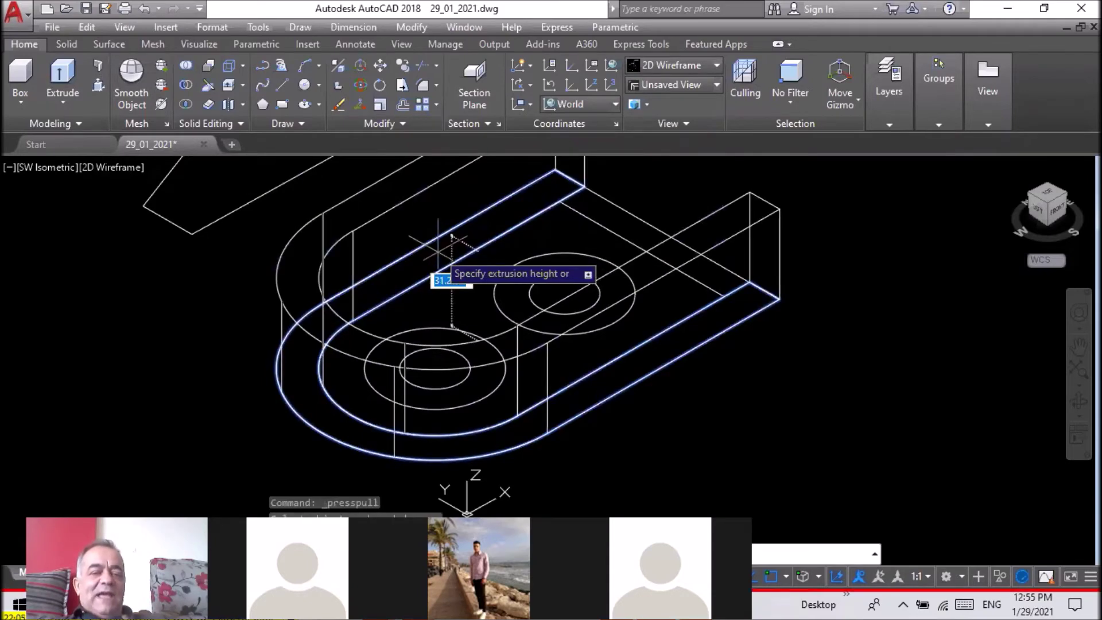
{"action": "type", "text": "22"}
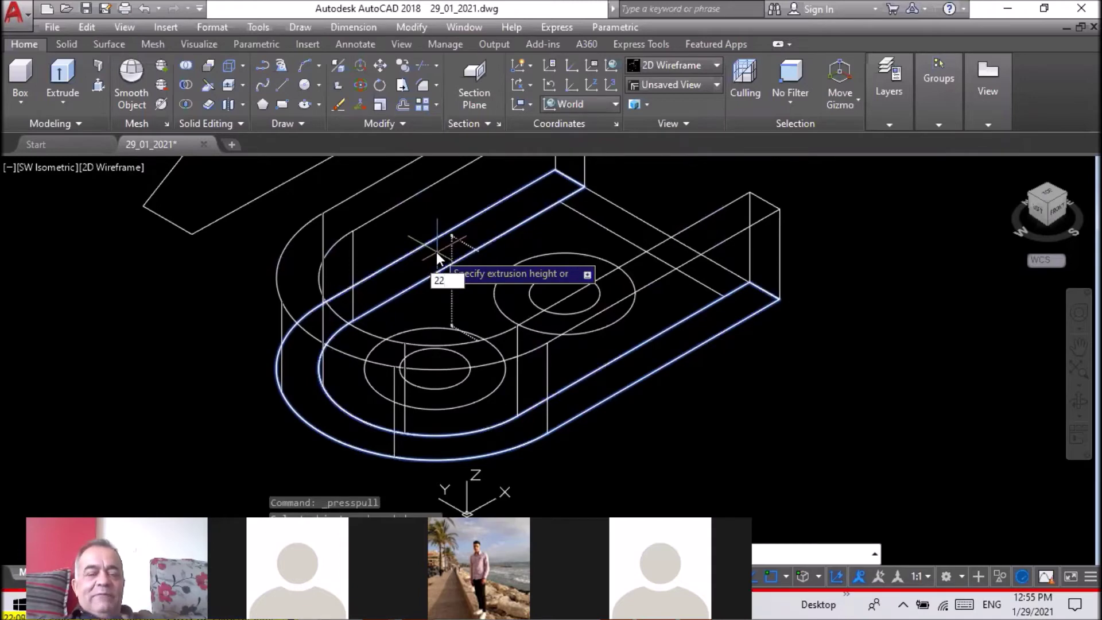
{"action": "key", "text": "Return"}
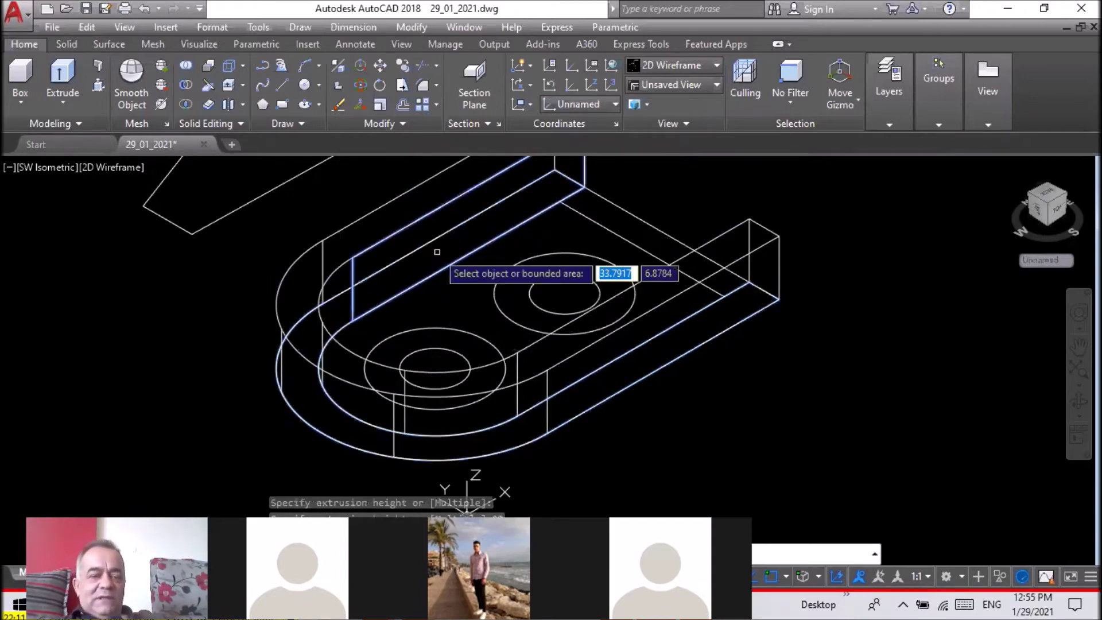
Shade the model in the Conceptual visual style and compare it with the Photos reference
{"action": "left_click", "coordinate": [659, 64]}
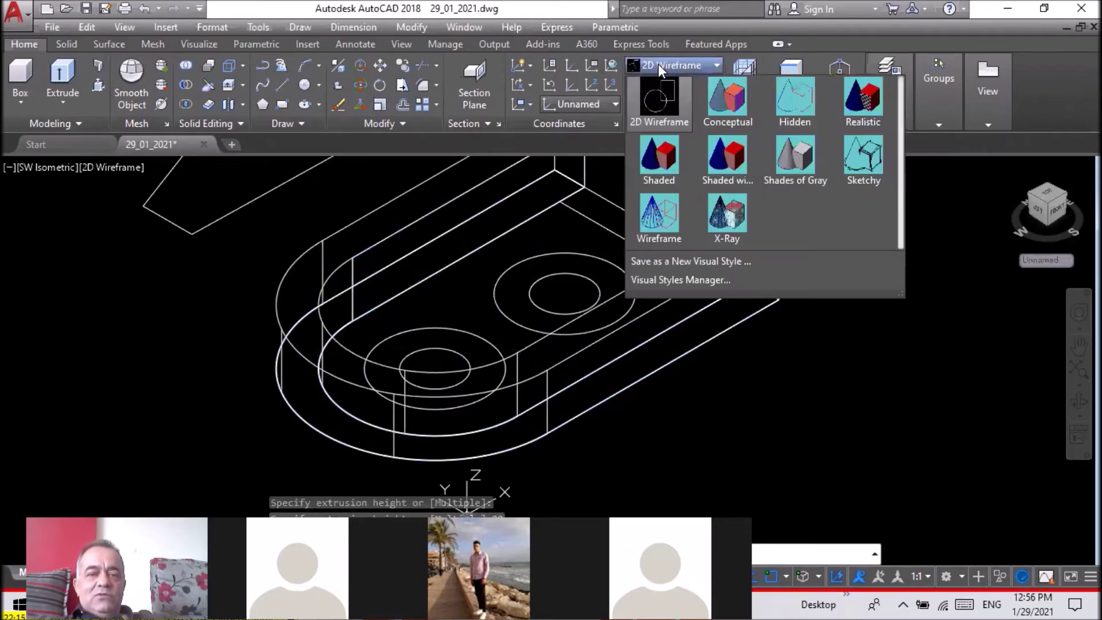
{"action": "left_click", "coordinate": [714, 99]}
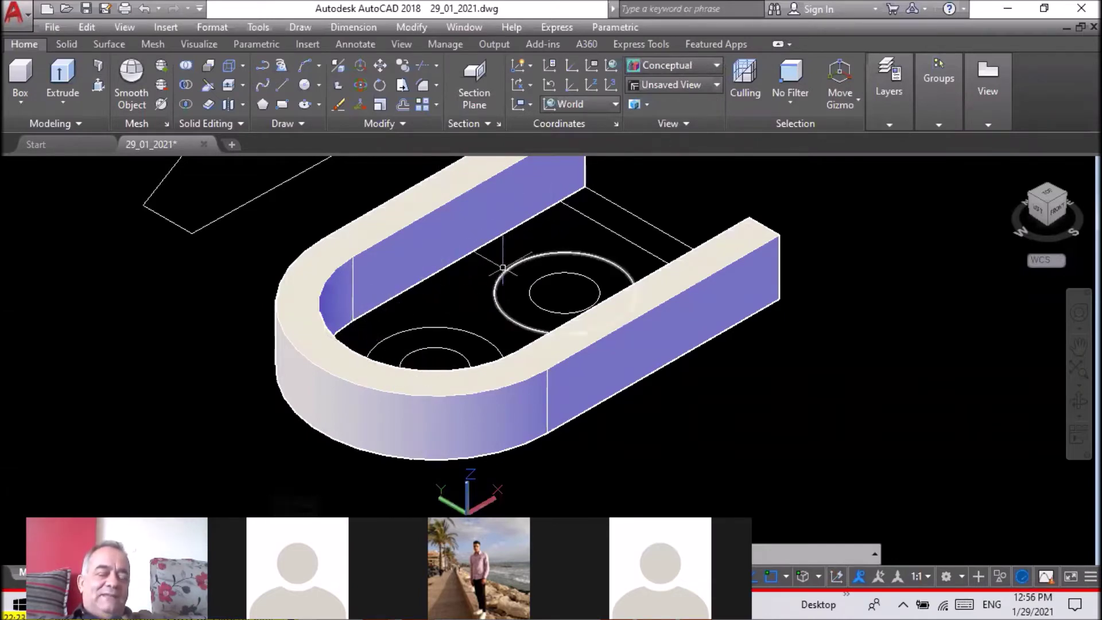
{"action": "left_click", "coordinate": [679, 62]}
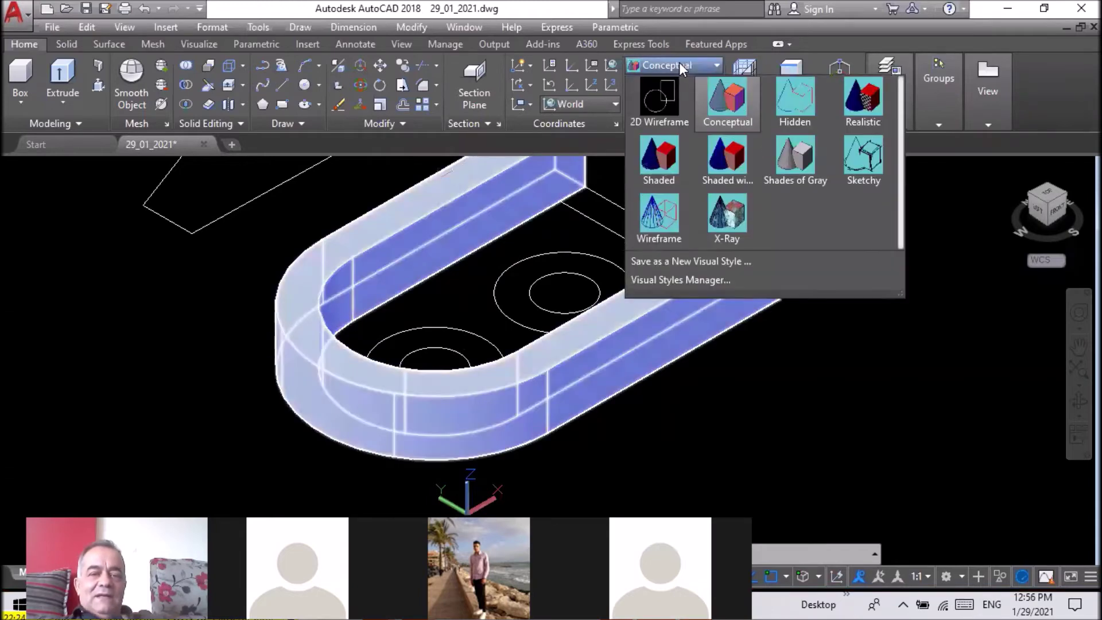
{"action": "left_click", "coordinate": [711, 97]}
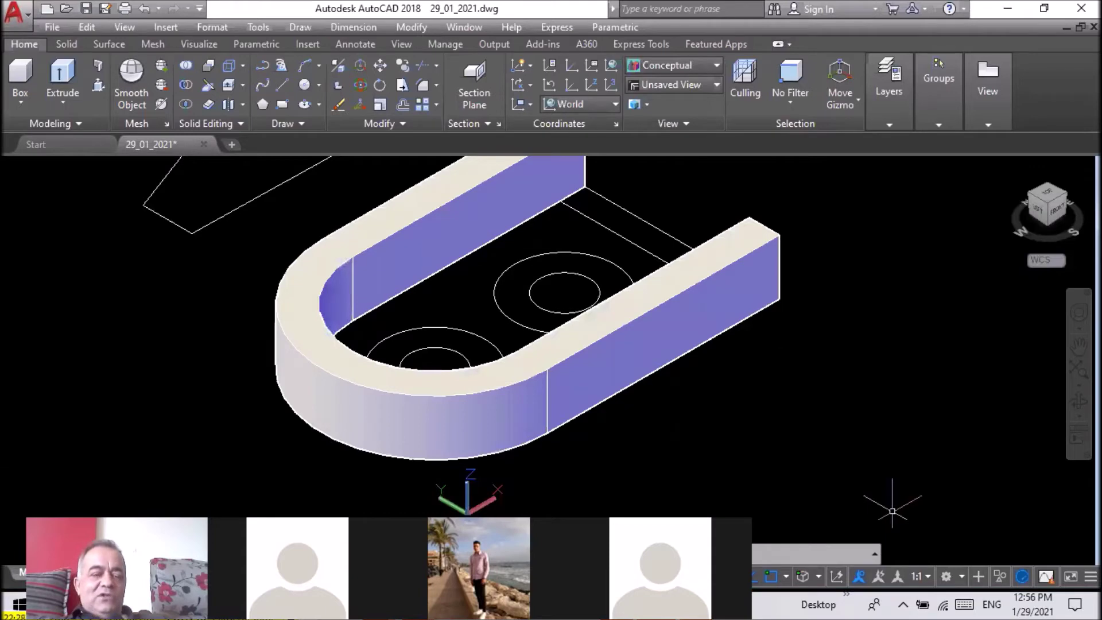
{"action": "scroll", "coordinate": [546, 361], "scroll_direction": "down", "scroll_amount": 2}
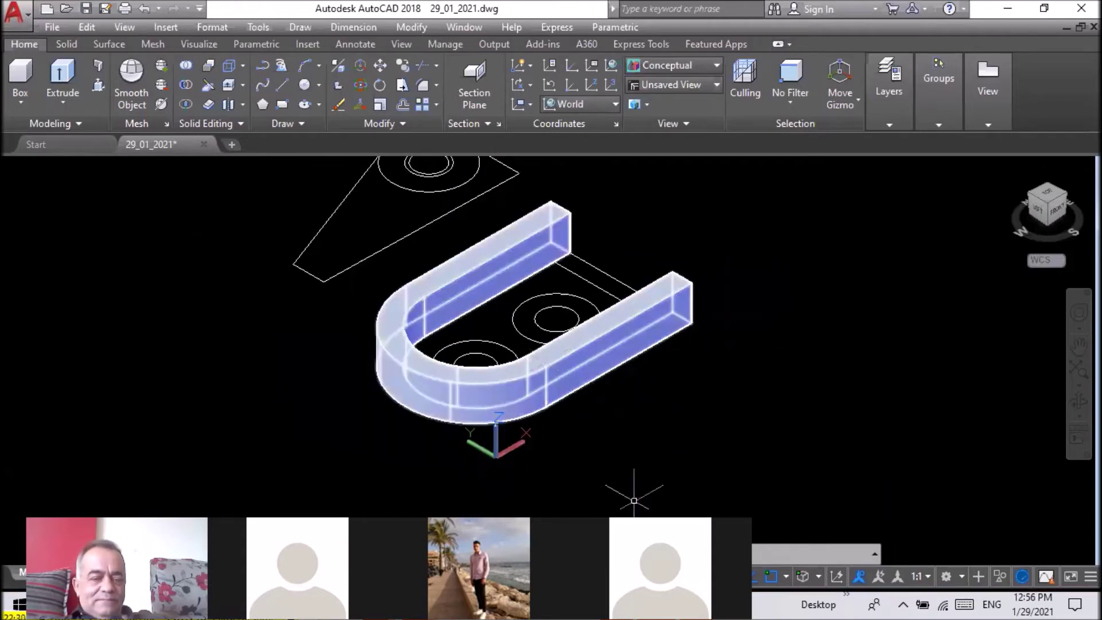
{"action": "key", "text": "alt+Tab"}
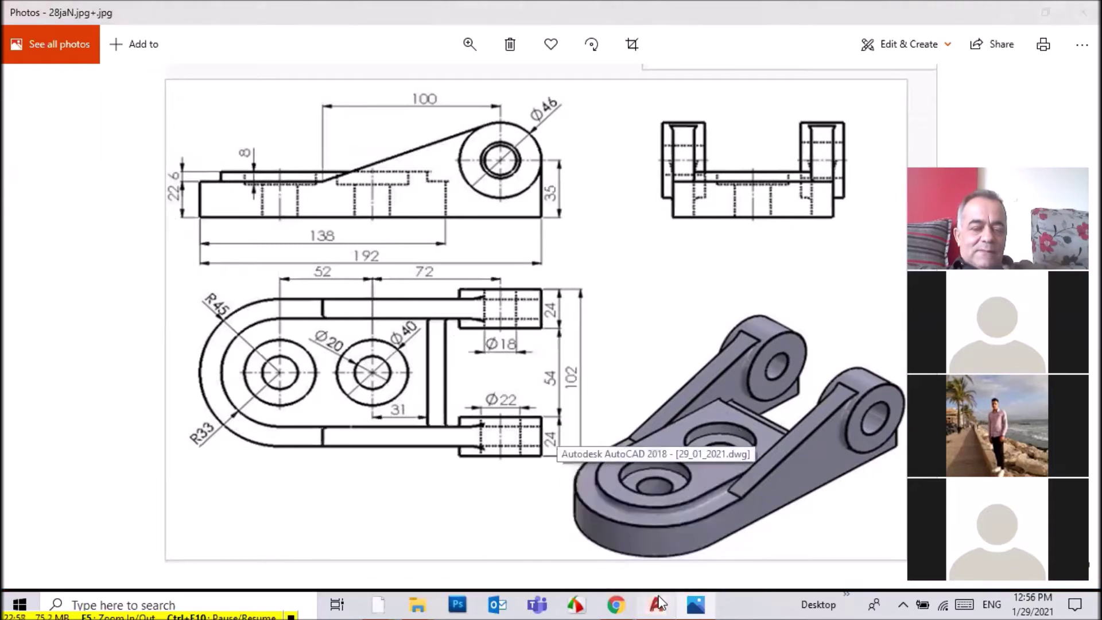
{"action": "left_click", "coordinate": [658, 603]}
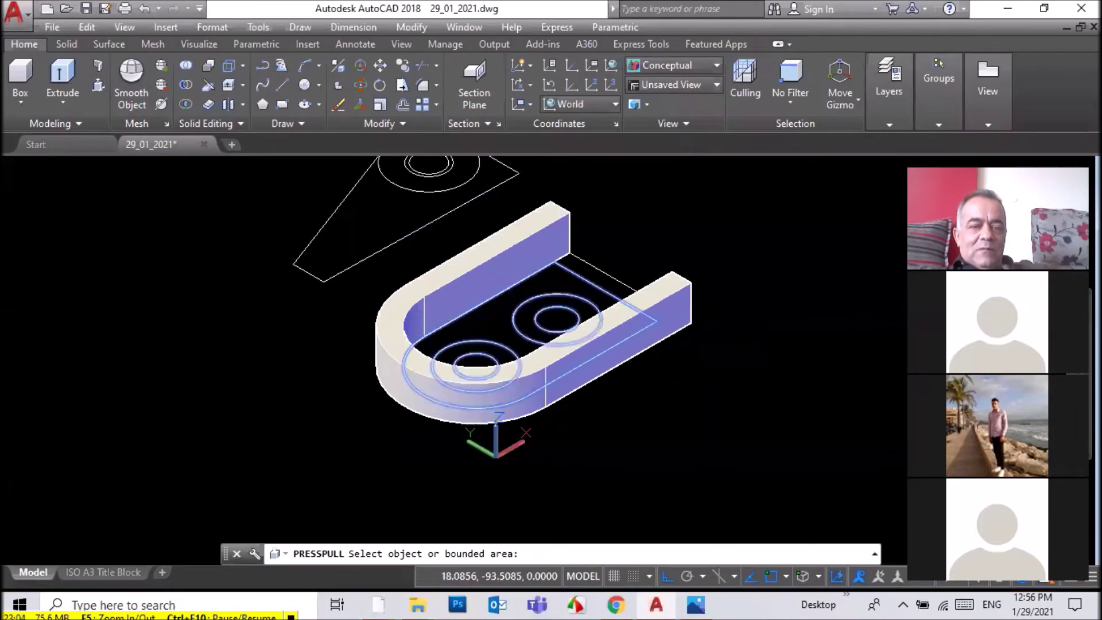
{"action": "left_click", "coordinate": [492, 322]}
Extrude the area inside the U 28 units and check it against the reference
{"action": "type", "text": "28"}
{"action": "key", "text": "Return"}
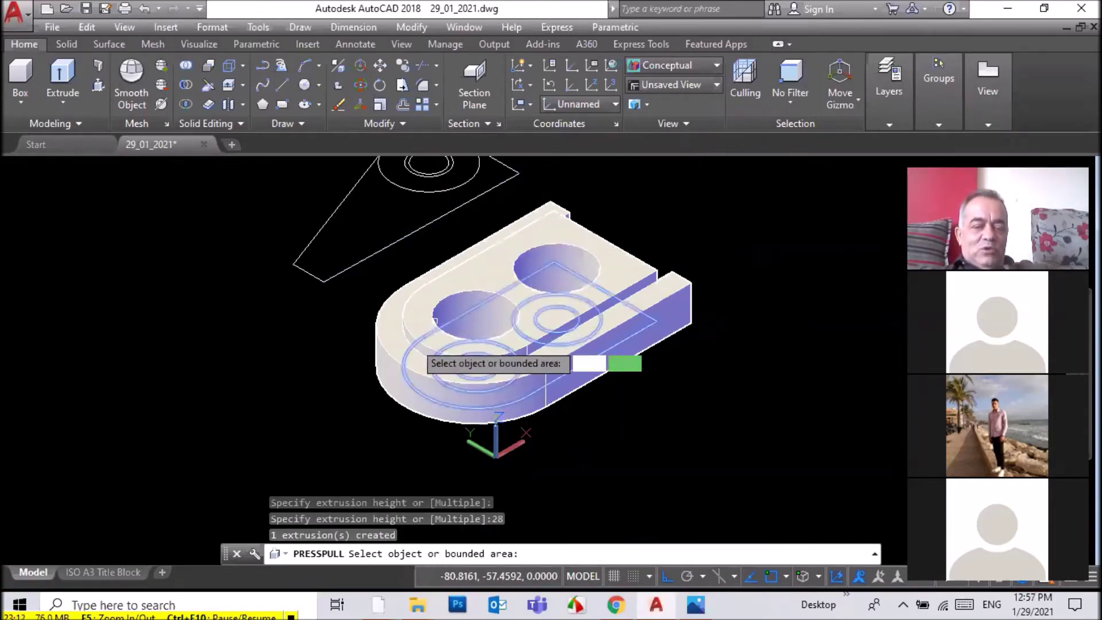
{"action": "left_click", "coordinate": [702, 603]}
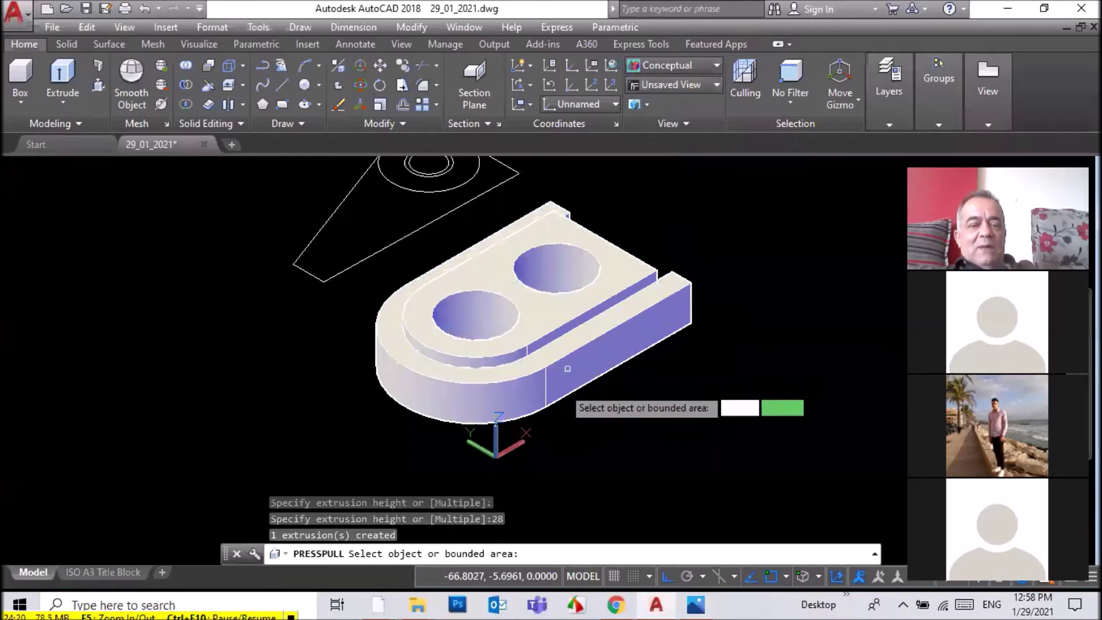
{"action": "left_click", "coordinate": [674, 62]}
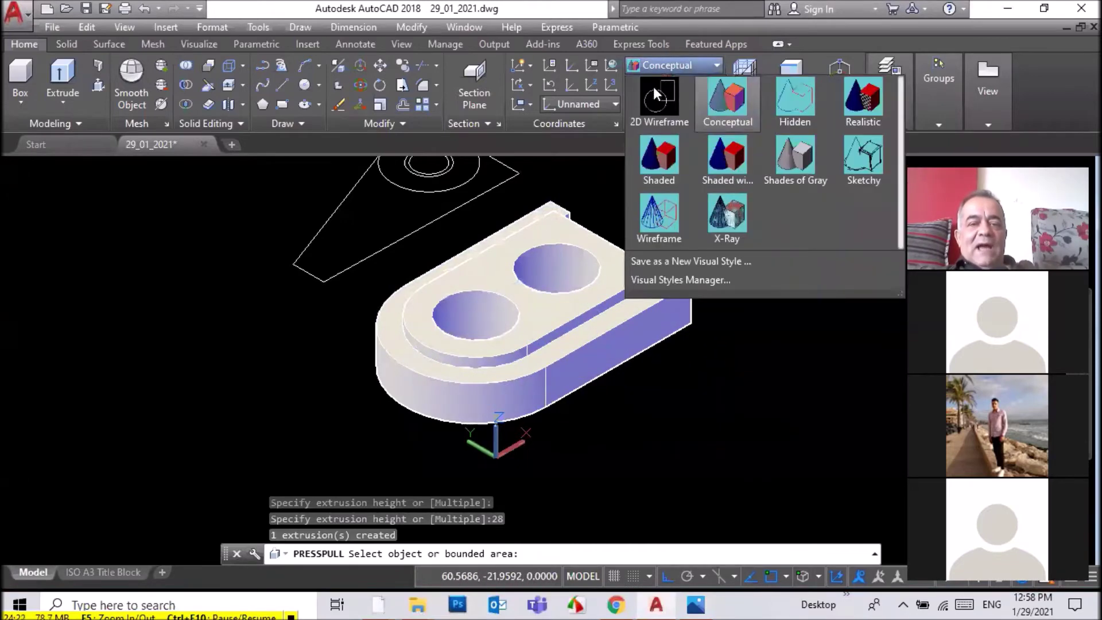
Return to 2D Wireframe and press-pull the ring around the near hole 20 units
{"action": "left_click", "coordinate": [655, 98]}
{"action": "scroll", "coordinate": [521, 464], "scroll_direction": "up", "scroll_amount": 2}
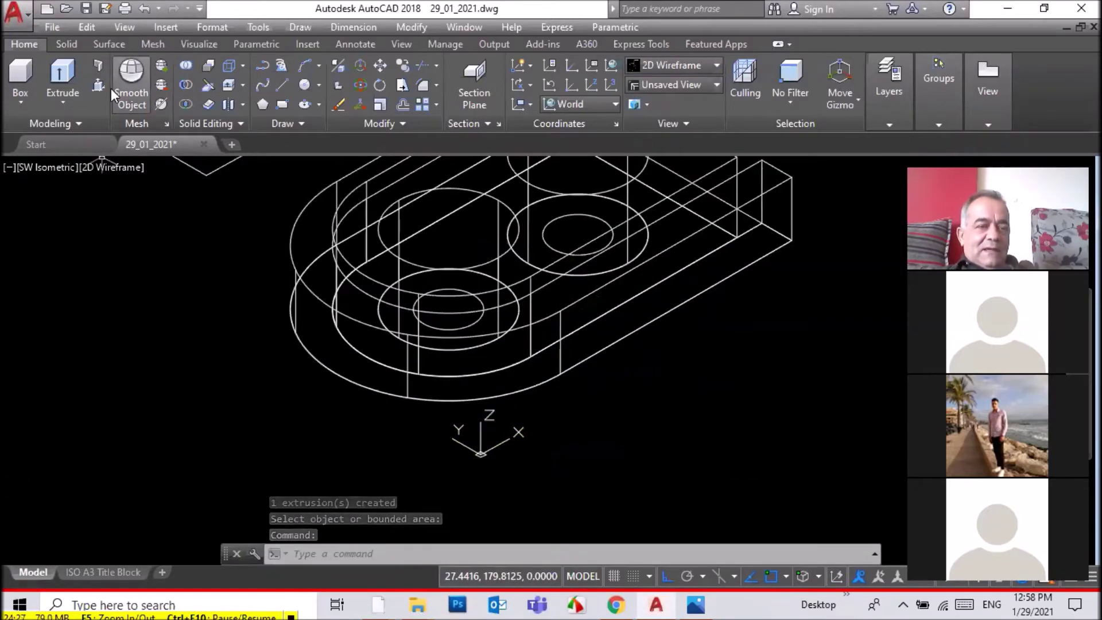
{"action": "left_click", "coordinate": [99, 84]}
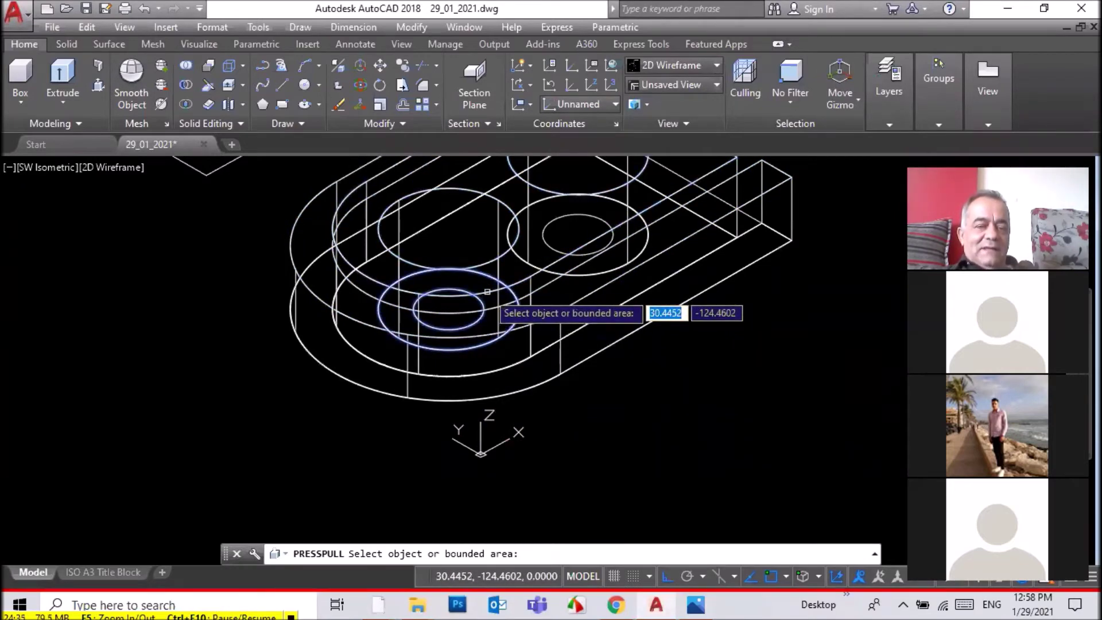
{"action": "left_click", "coordinate": [487, 291]}
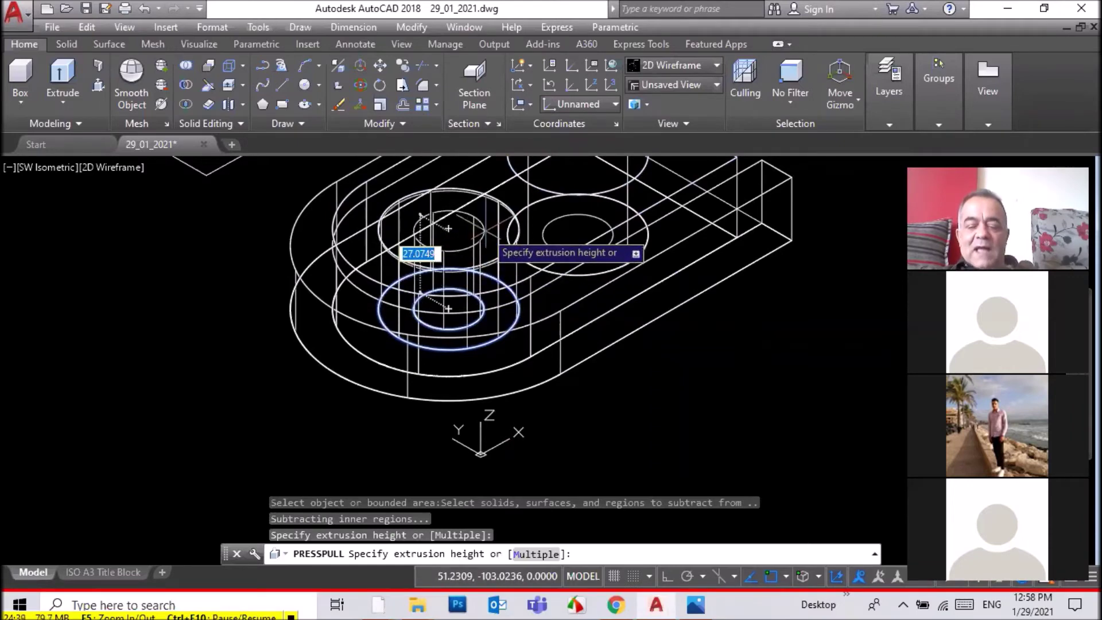
{"action": "type", "text": "20"}
{"action": "key", "text": "Return"}
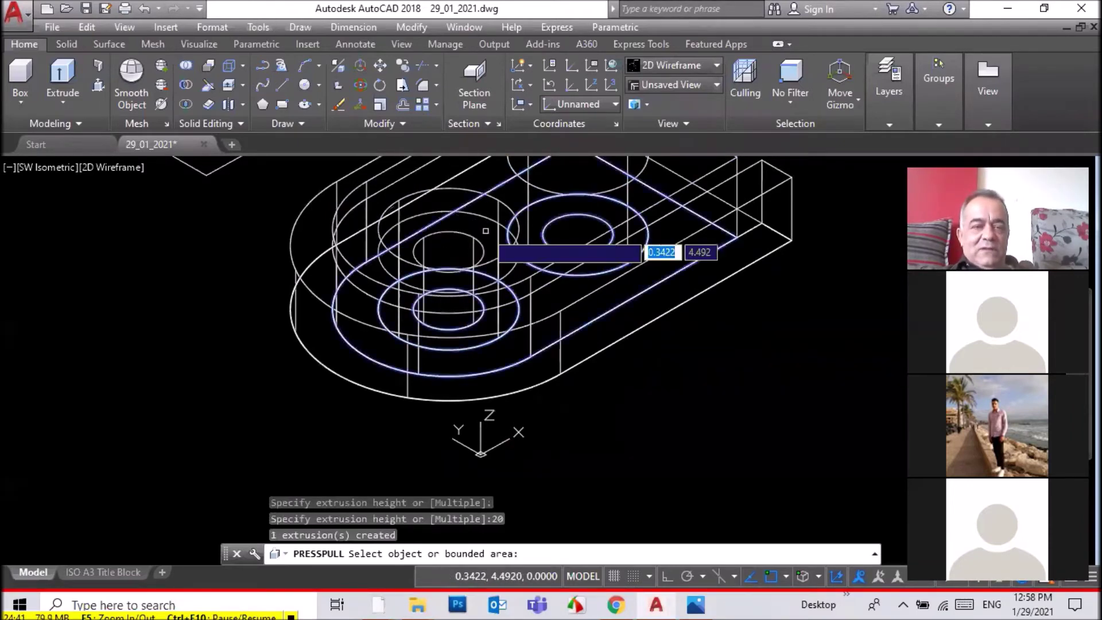
{"action": "scroll", "coordinate": [486, 229], "scroll_direction": "down", "scroll_amount": 2}
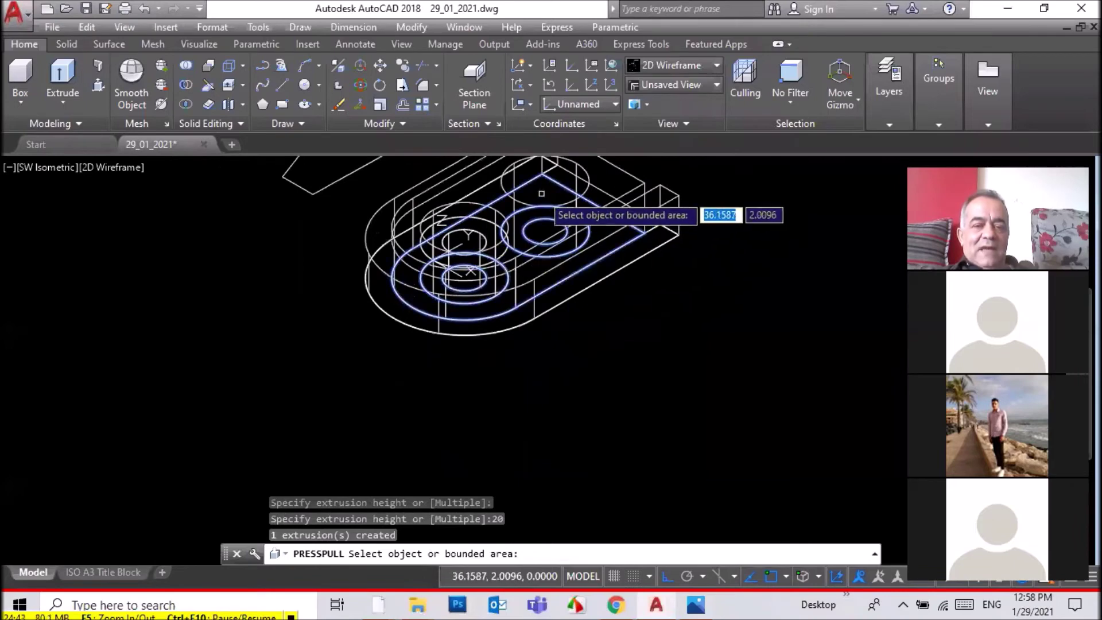
{"action": "scroll", "coordinate": [545, 185], "scroll_direction": "up", "scroll_amount": 2}
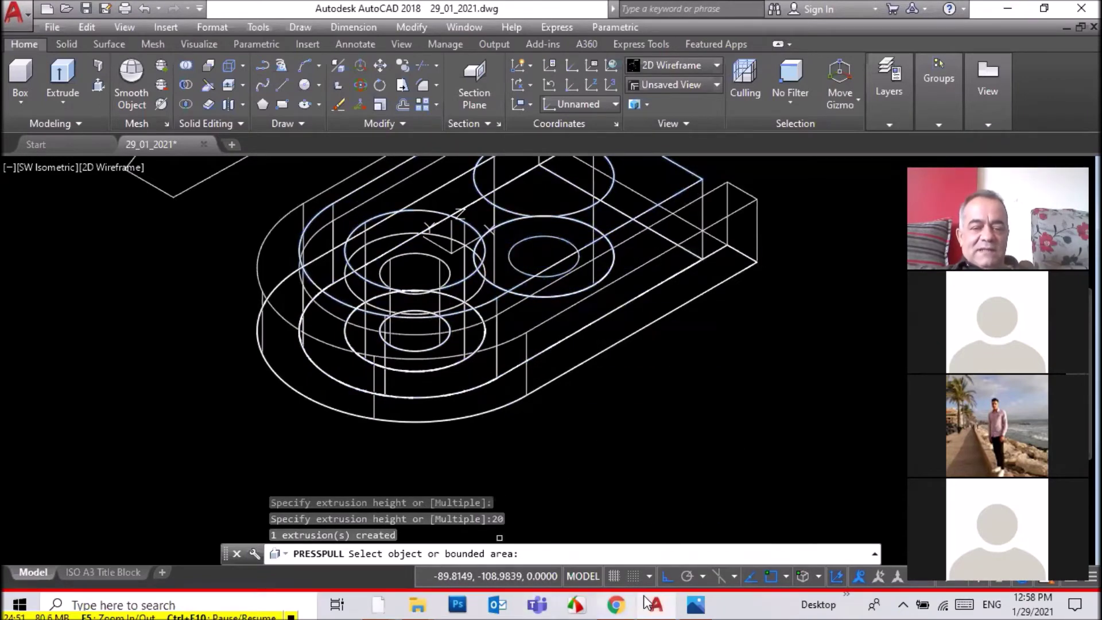
{"action": "left_click", "coordinate": [693, 603]}
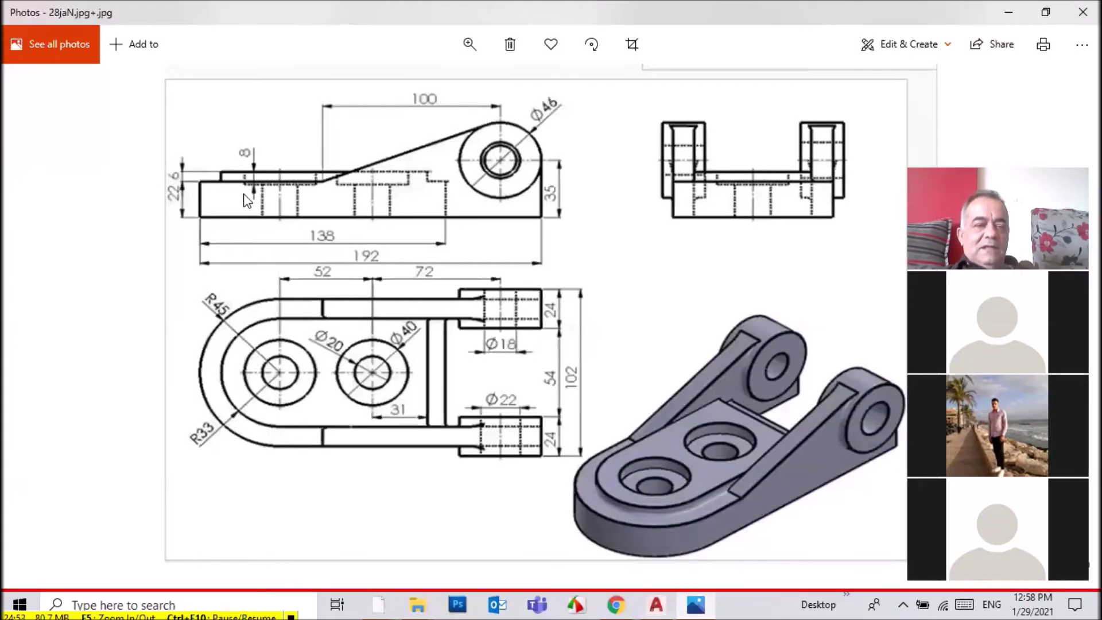
{"action": "key", "text": "Right"}
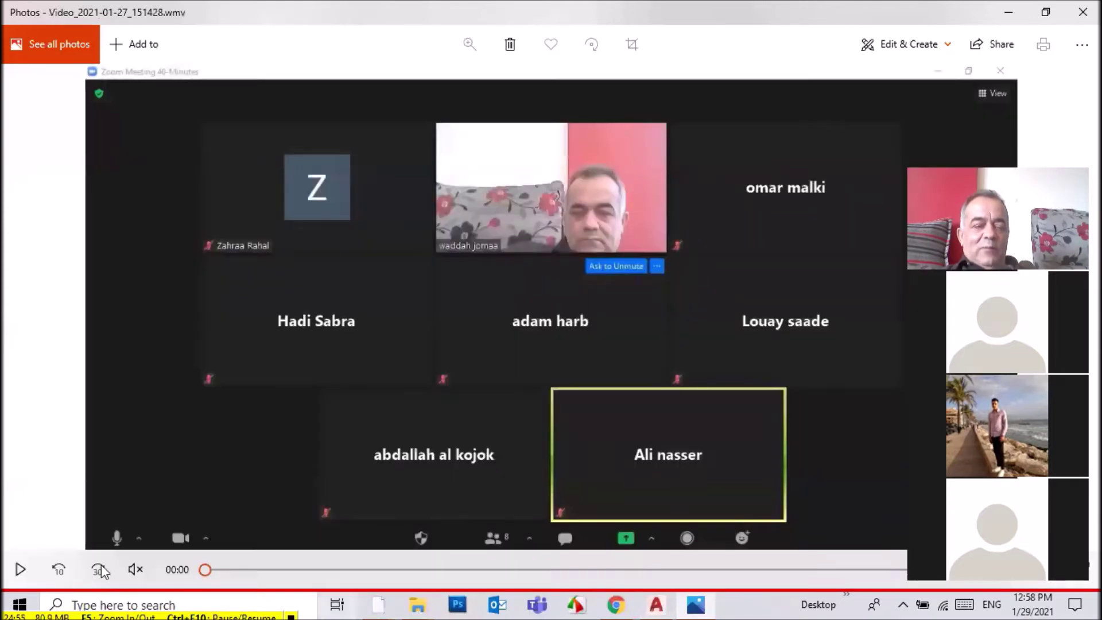
{"action": "key", "text": "Left"}
{"action": "key", "text": "Left"}
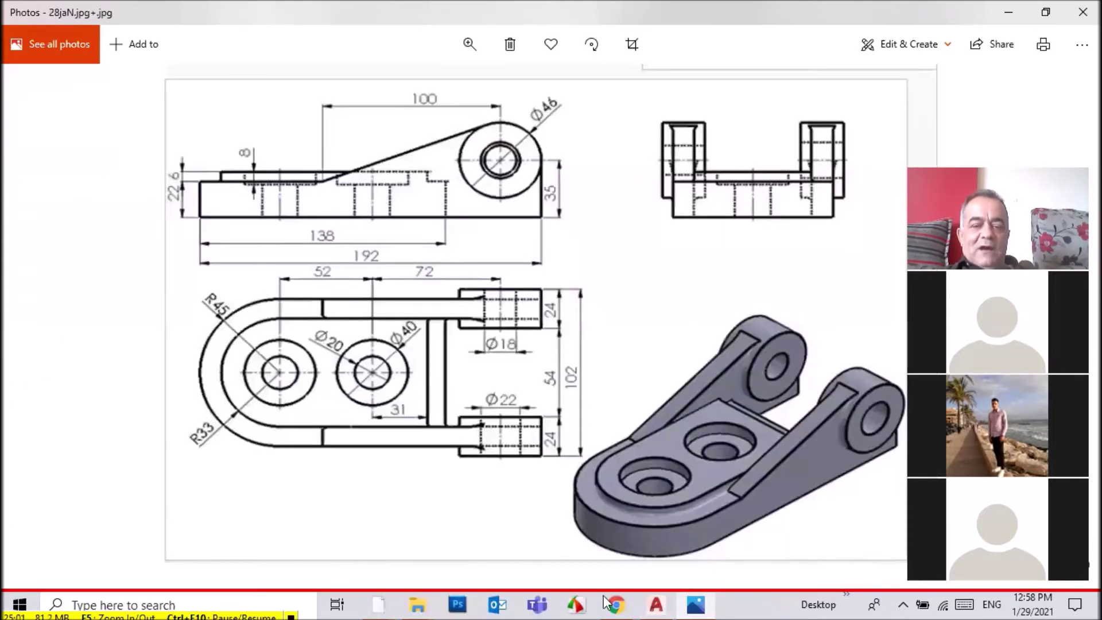
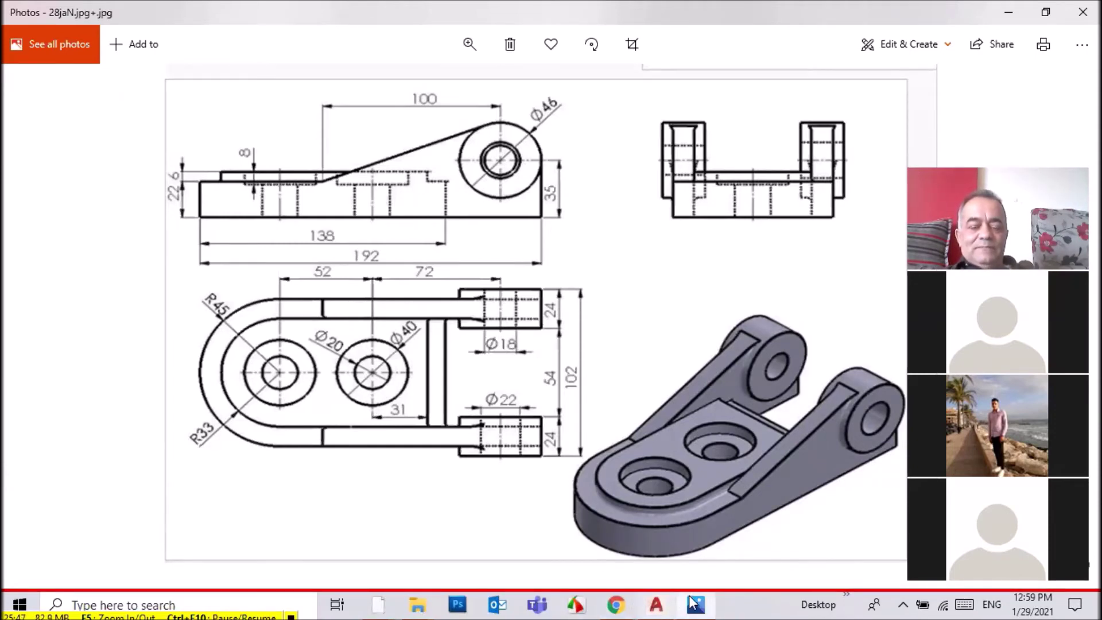
Switch from the reference drawing back to the AutoCAD model and pick the ring area
{"action": "left_click", "coordinate": [660, 602]}
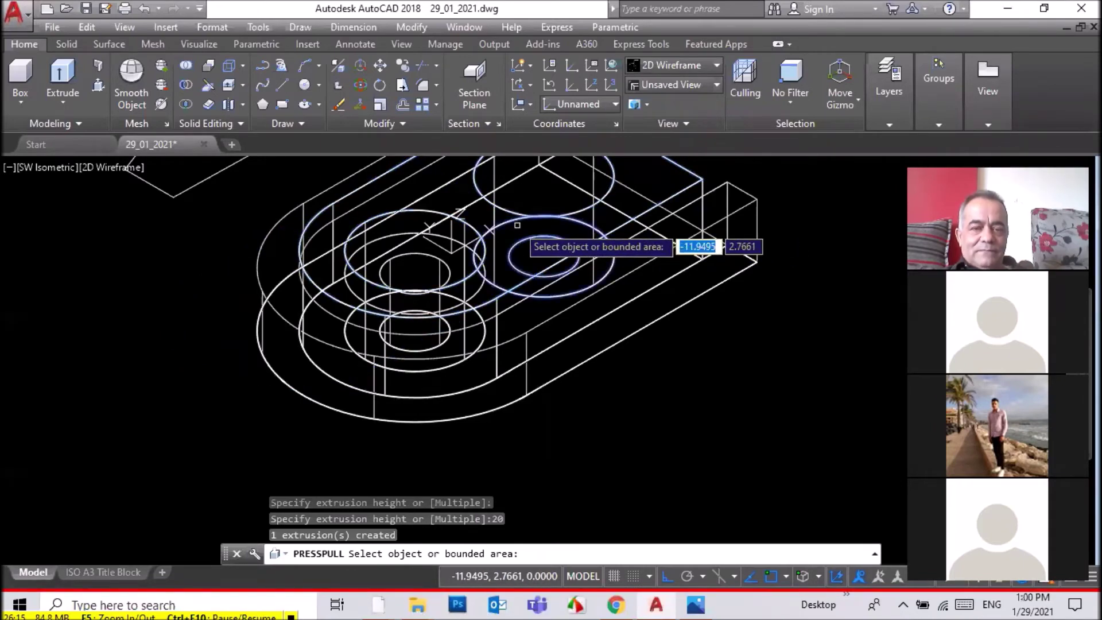
{"action": "left_click", "coordinate": [517, 225]}
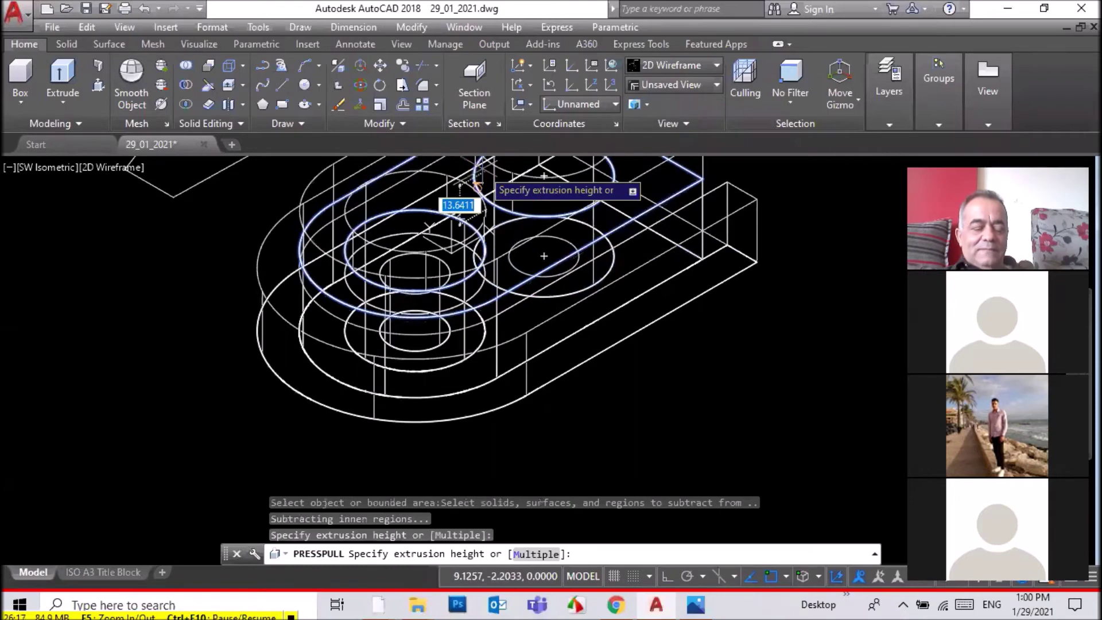
Switch the model to the NE Isometric view using the ViewCube
{"action": "scroll", "coordinate": [476, 175], "scroll_direction": "down", "scroll_amount": 2}
{"action": "scroll", "coordinate": [459, 258], "scroll_direction": "down", "scroll_amount": 2}
{"action": "scroll", "coordinate": [456, 263], "scroll_direction": "down", "scroll_amount": 2}
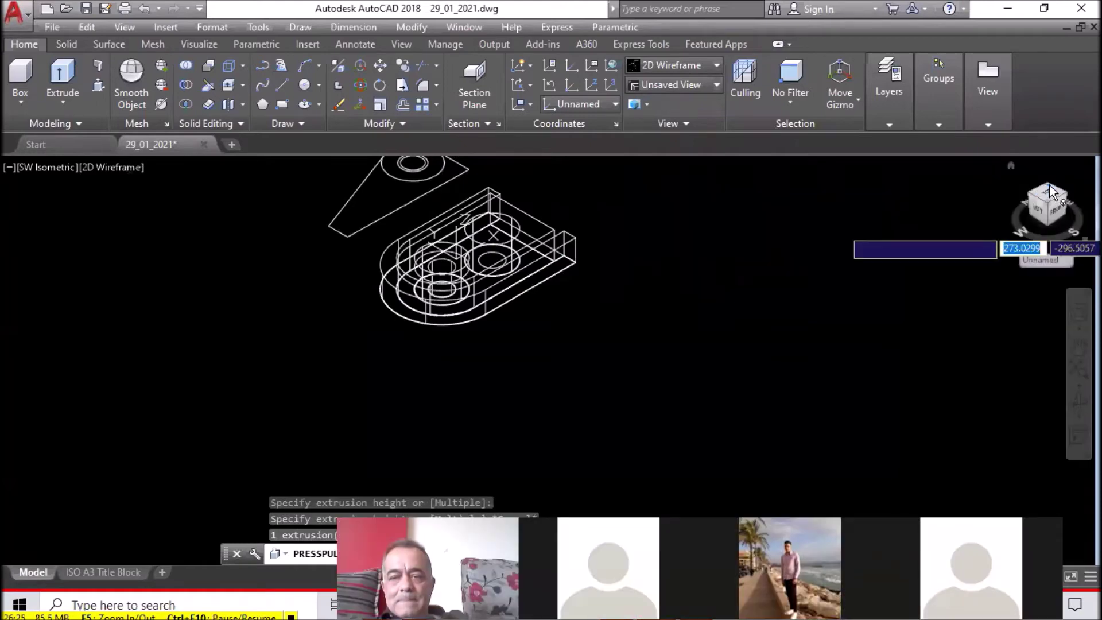
{"action": "left_click", "coordinate": [1049, 184]}
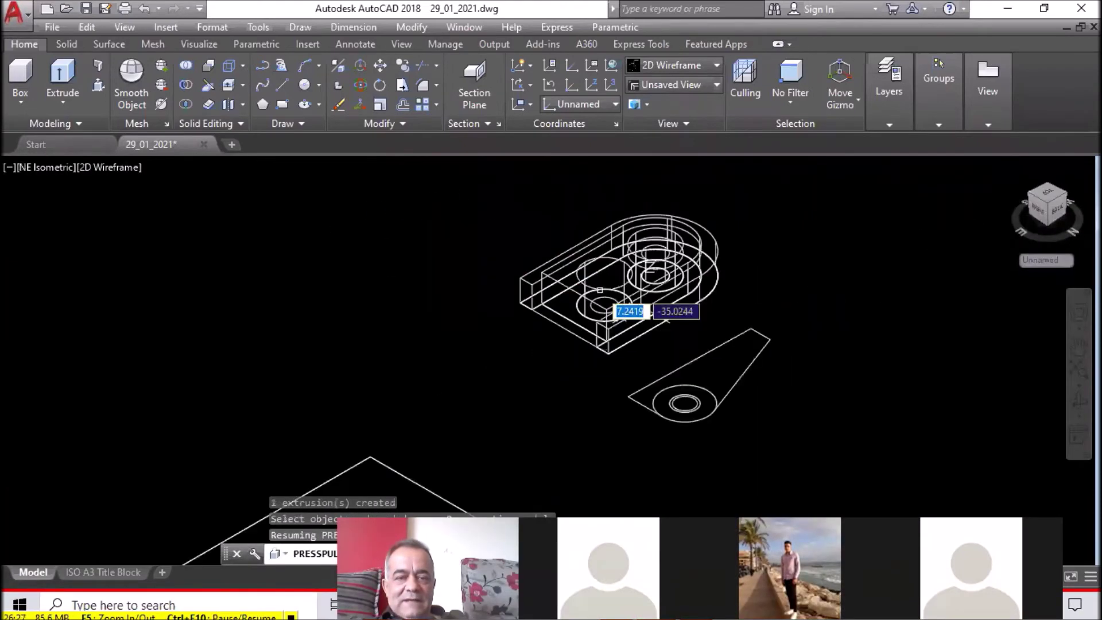
{"action": "scroll", "coordinate": [600, 290], "scroll_direction": "up", "scroll_amount": 3}
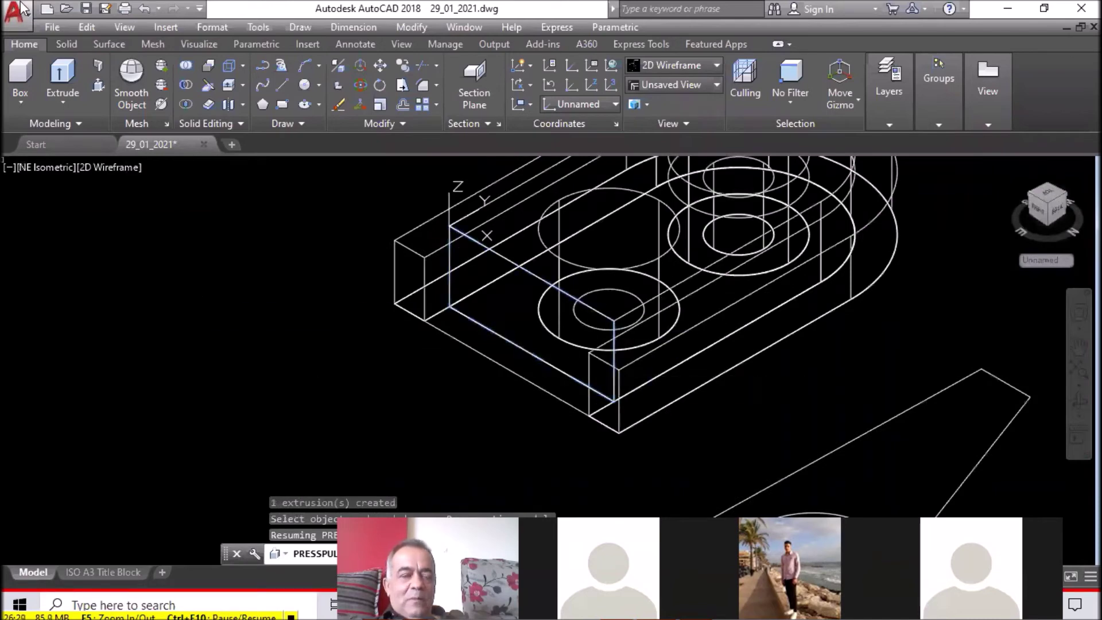
Press-pull the ring around the front hole down into the base as a counterbore
{"action": "left_click", "coordinate": [103, 87]}
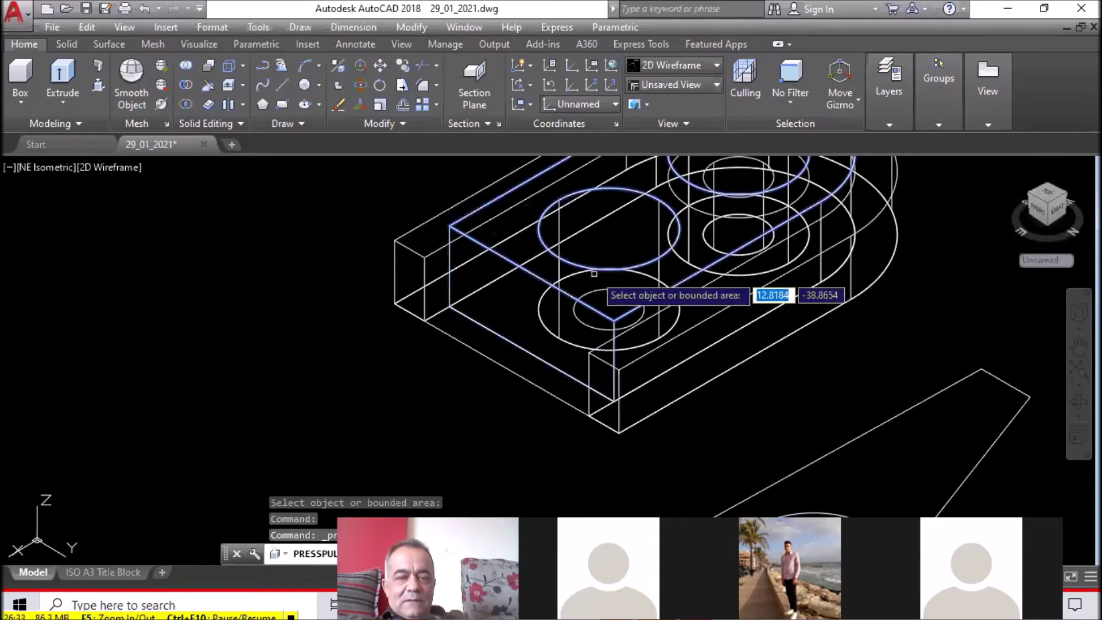
{"action": "left_click", "coordinate": [651, 290]}
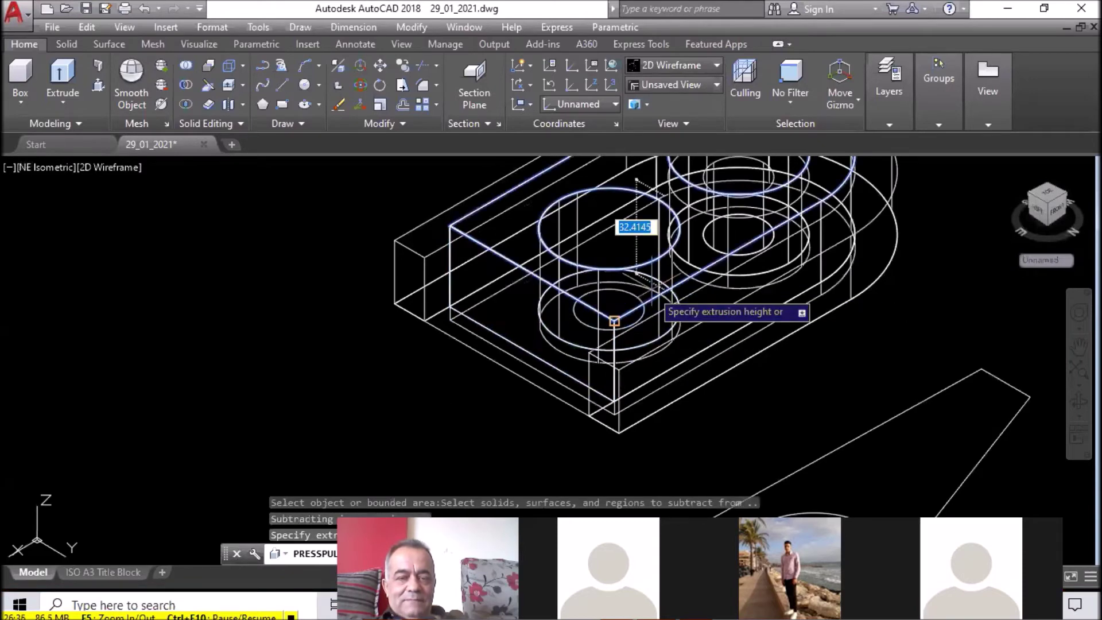
{"action": "left_click", "coordinate": [637, 224]}
{"action": "scroll", "coordinate": [639, 329], "scroll_direction": "down", "scroll_amount": 3}
{"action": "scroll", "coordinate": [761, 264], "scroll_direction": "up", "scroll_amount": 2}
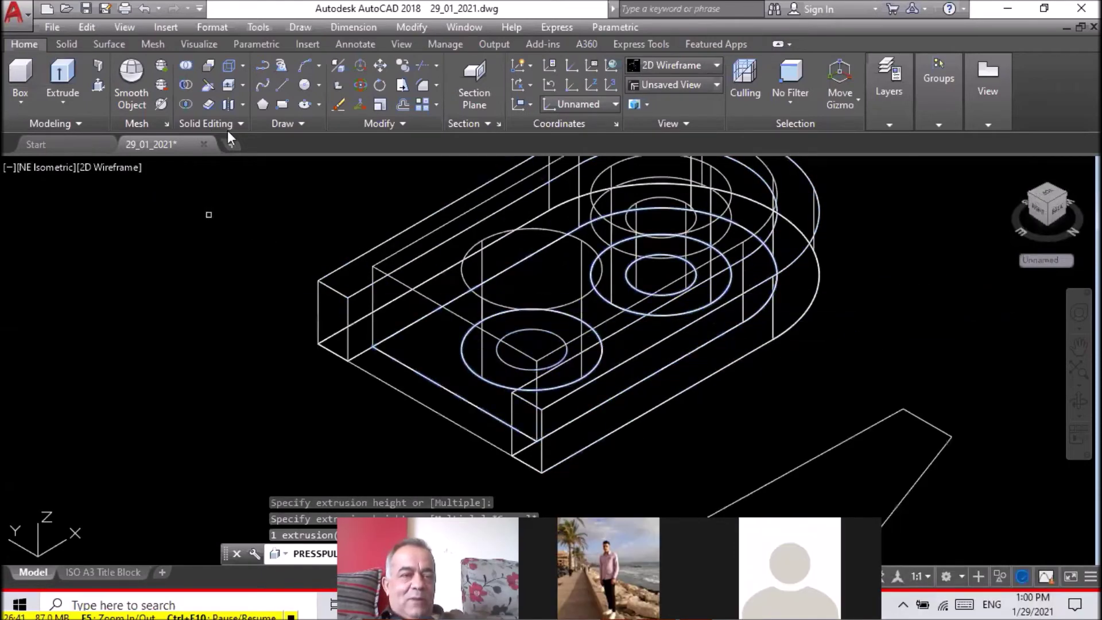
{"action": "left_click", "coordinate": [407, 65]}
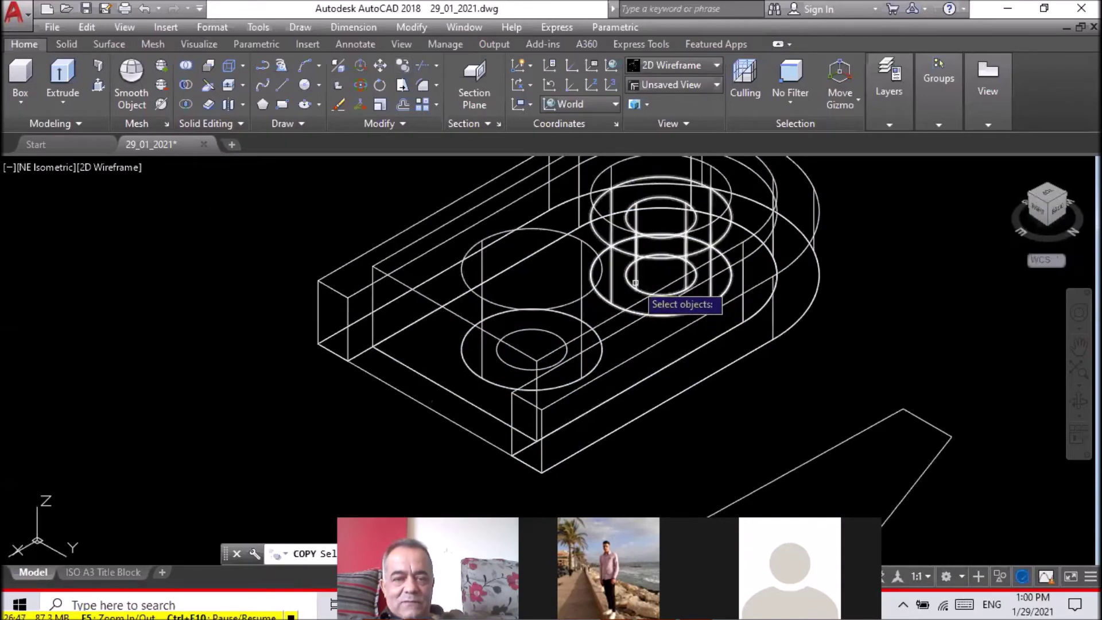
Copy the inner hole cylinder 52 units along the base to the other hole, with Ortho on
{"action": "left_click", "coordinate": [635, 282]}
{"action": "key", "text": "Return"}
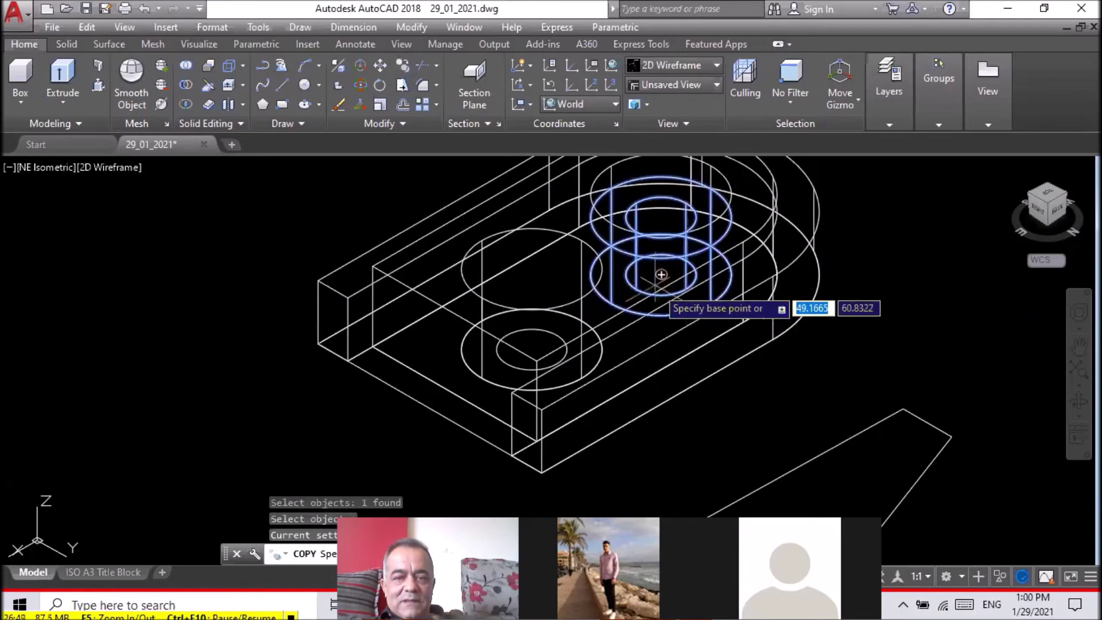
{"action": "left_click", "coordinate": [661, 274]}
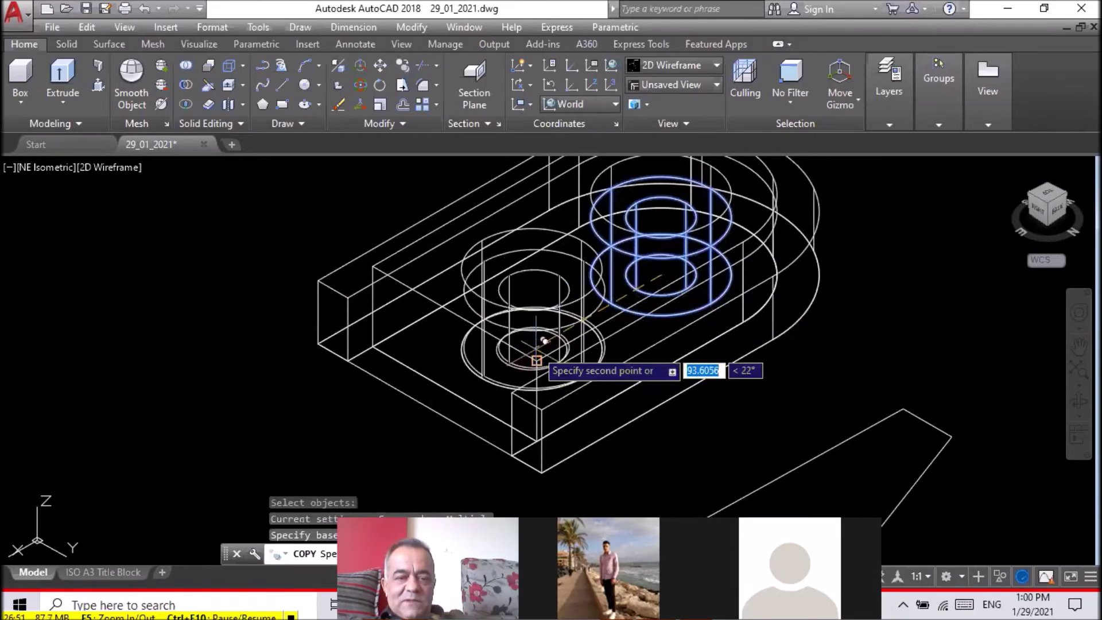
{"action": "scroll", "coordinate": [544, 341], "scroll_direction": "up", "scroll_amount": 3}
{"action": "key", "text": "F8"}
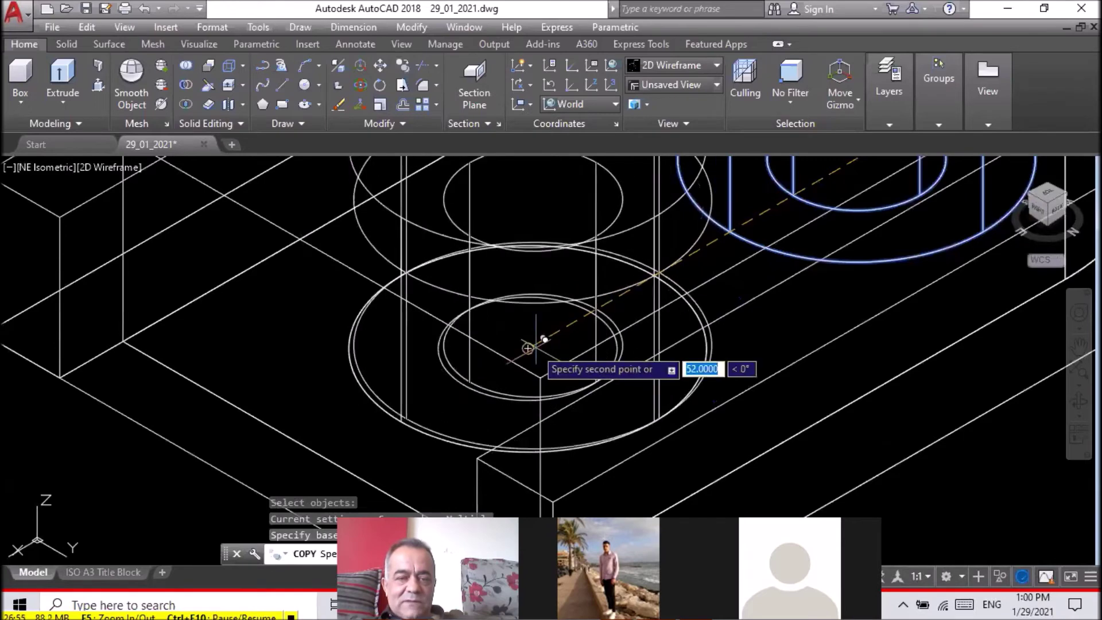
{"action": "left_click", "coordinate": [538, 337]}
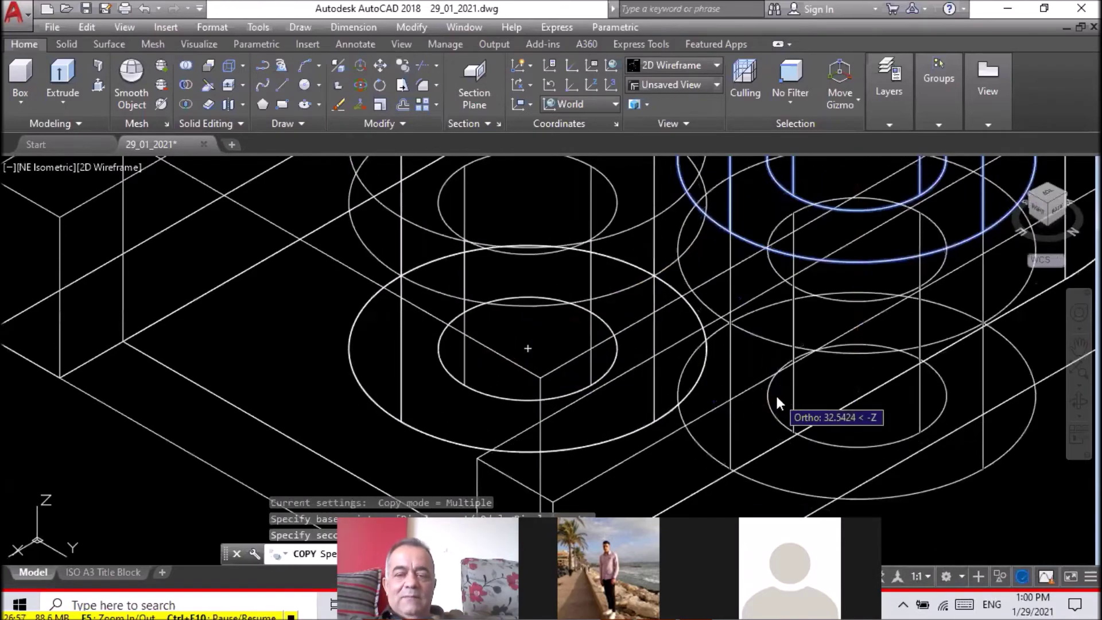
{"action": "right_click", "coordinate": [776, 395]}
{"action": "left_click", "coordinate": [837, 184]}
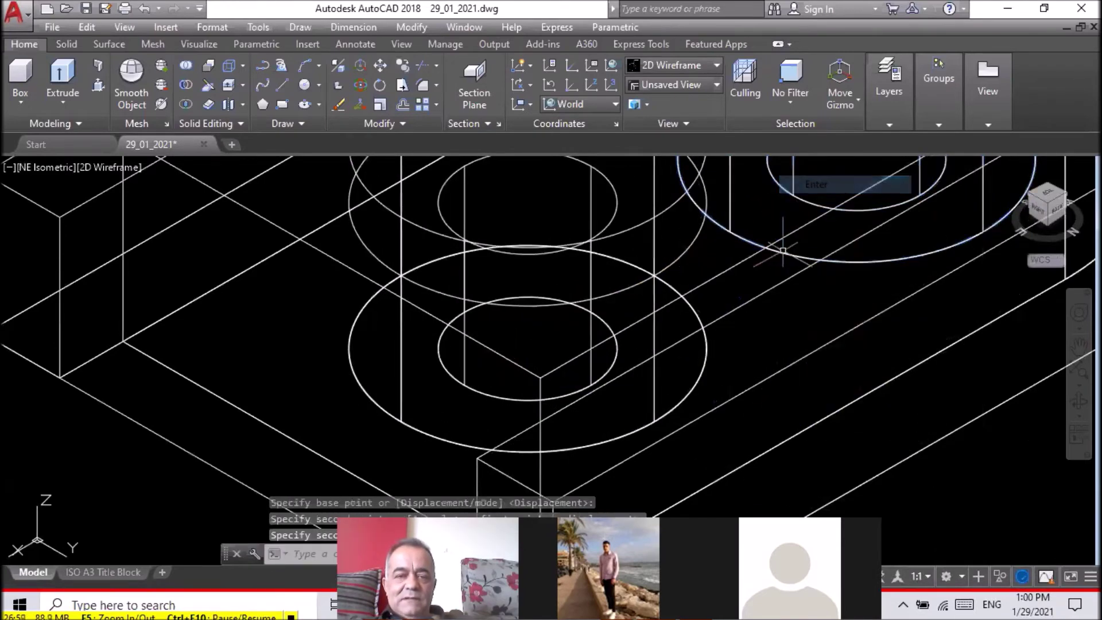
{"action": "scroll", "coordinate": [782, 250], "scroll_direction": "down", "scroll_amount": 3}
{"action": "scroll", "coordinate": [783, 250], "scroll_direction": "down", "scroll_amount": 3}
{"action": "scroll", "coordinate": [632, 230], "scroll_direction": "down", "scroll_amount": 2}
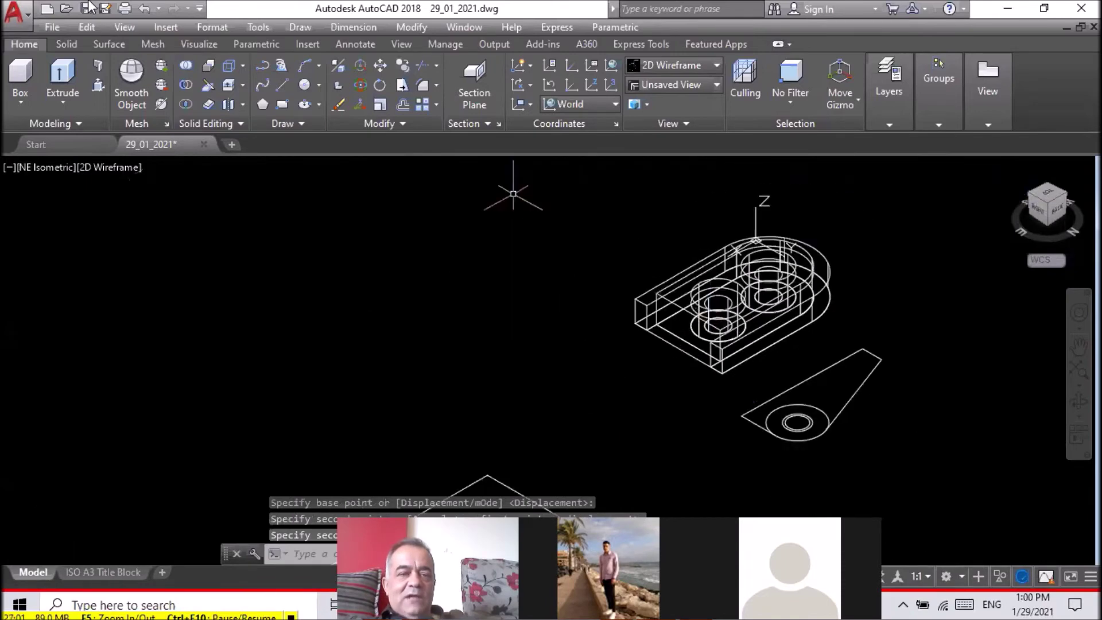
{"action": "left_click", "coordinate": [648, 66]}
Set the visual style to Conceptual and zoom in to inspect the shaded base
{"action": "left_click", "coordinate": [714, 96]}
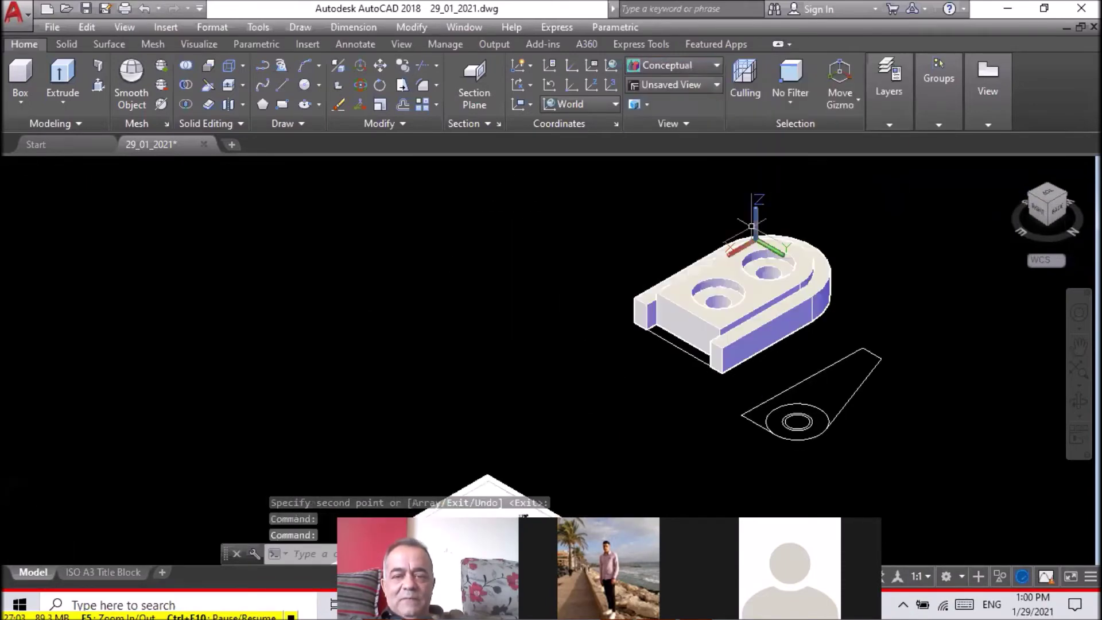
{"action": "scroll", "coordinate": [794, 314], "scroll_direction": "up", "scroll_amount": 3}
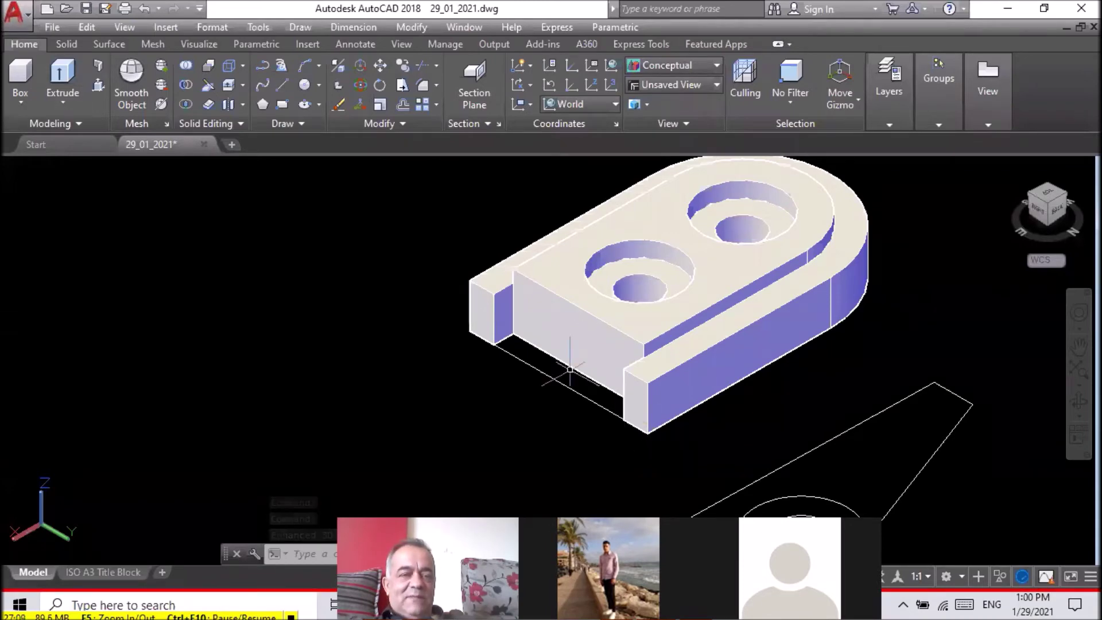
{"action": "scroll", "coordinate": [569, 369], "scroll_direction": "down", "scroll_amount": 2}
{"action": "scroll", "coordinate": [569, 369], "scroll_direction": "down", "scroll_amount": 4}
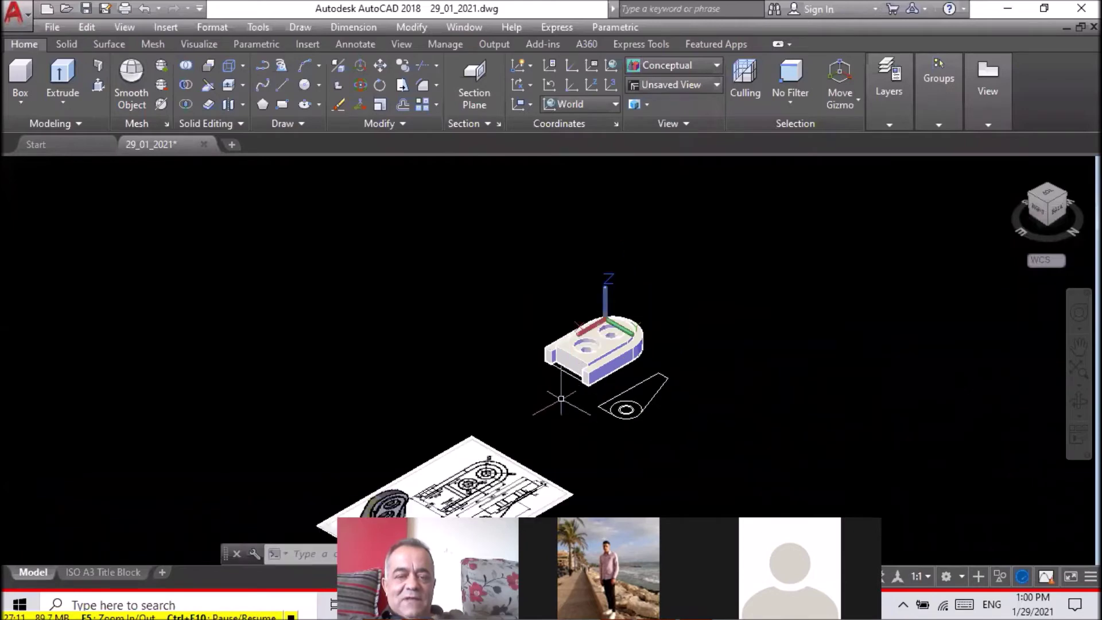
{"action": "scroll", "coordinate": [561, 399], "scroll_direction": "down", "scroll_amount": 2}
{"action": "scroll", "coordinate": [485, 469], "scroll_direction": "up", "scroll_amount": 3}
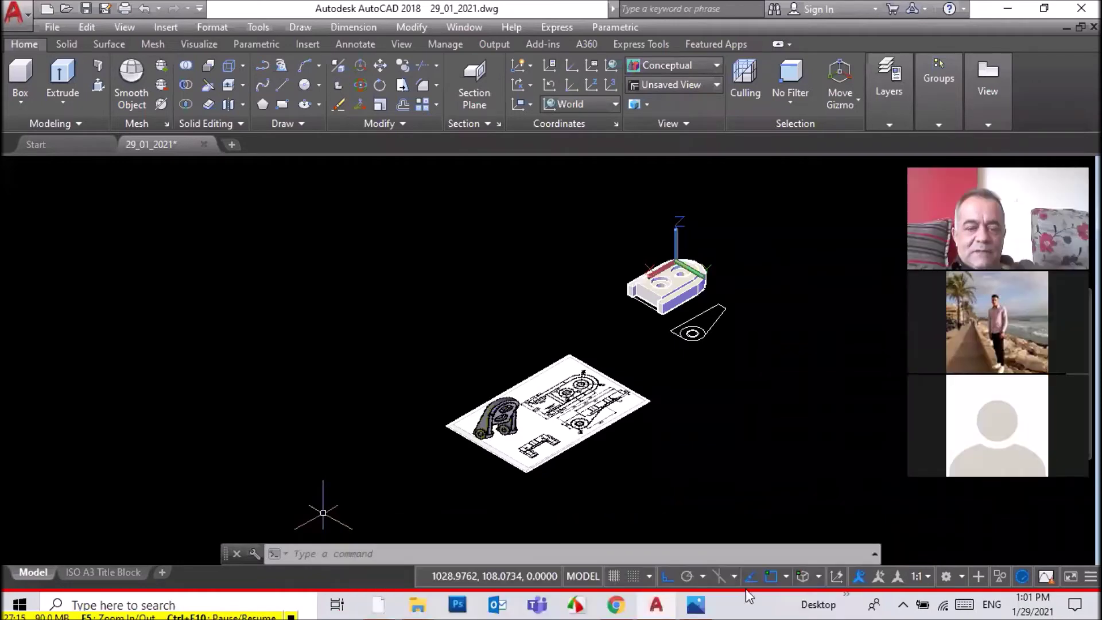
Check the reference drawing in Photos and return to the AutoCAD model
{"action": "left_click", "coordinate": [745, 591]}
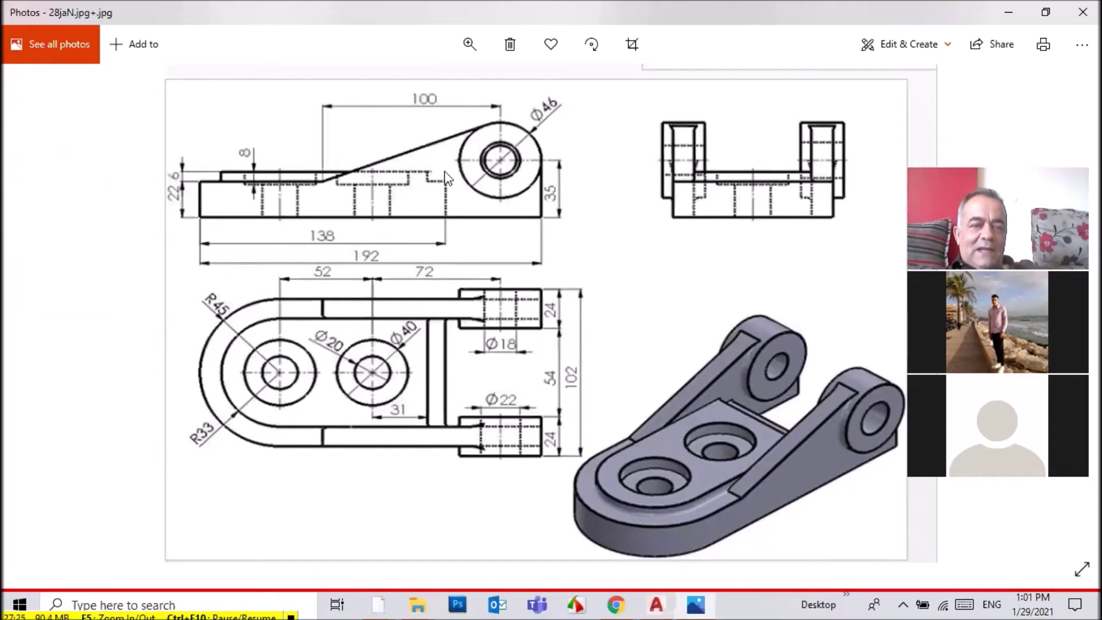
{"action": "left_click", "coordinate": [696, 602]}
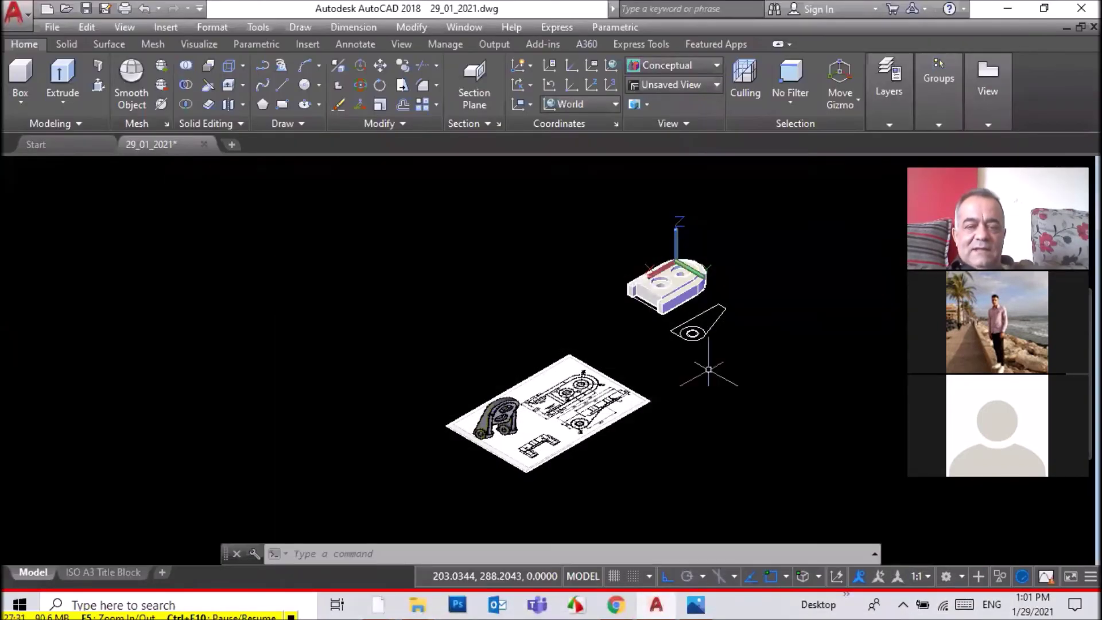
{"action": "scroll", "coordinate": [683, 321], "scroll_direction": "up", "scroll_amount": 2}
{"action": "scroll", "coordinate": [683, 322], "scroll_direction": "up", "scroll_amount": 2}
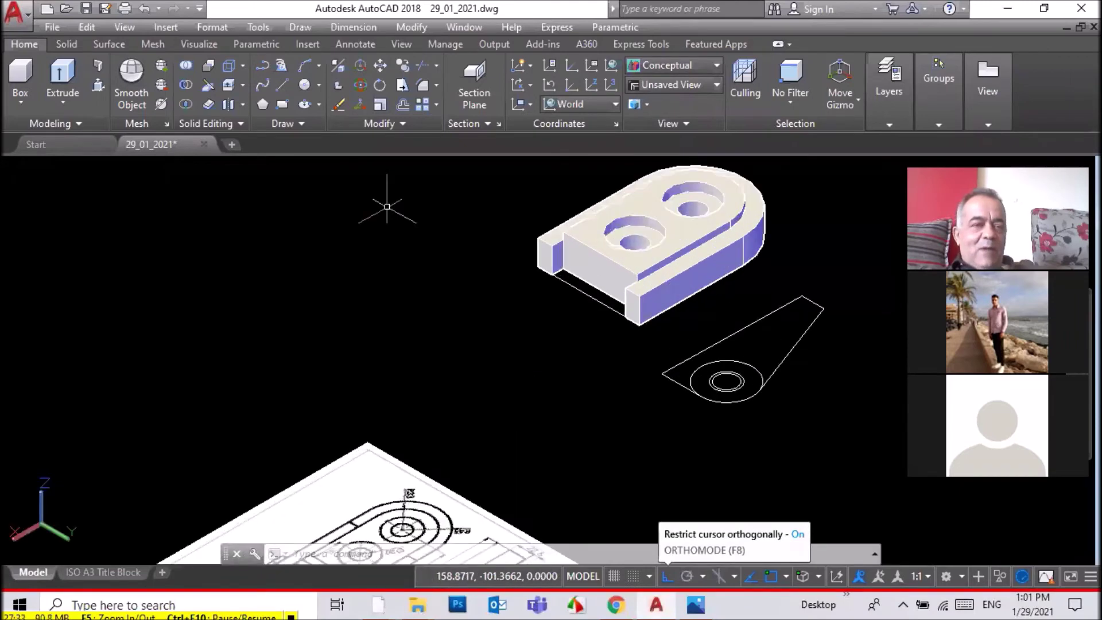
{"action": "left_click", "coordinate": [98, 87]}
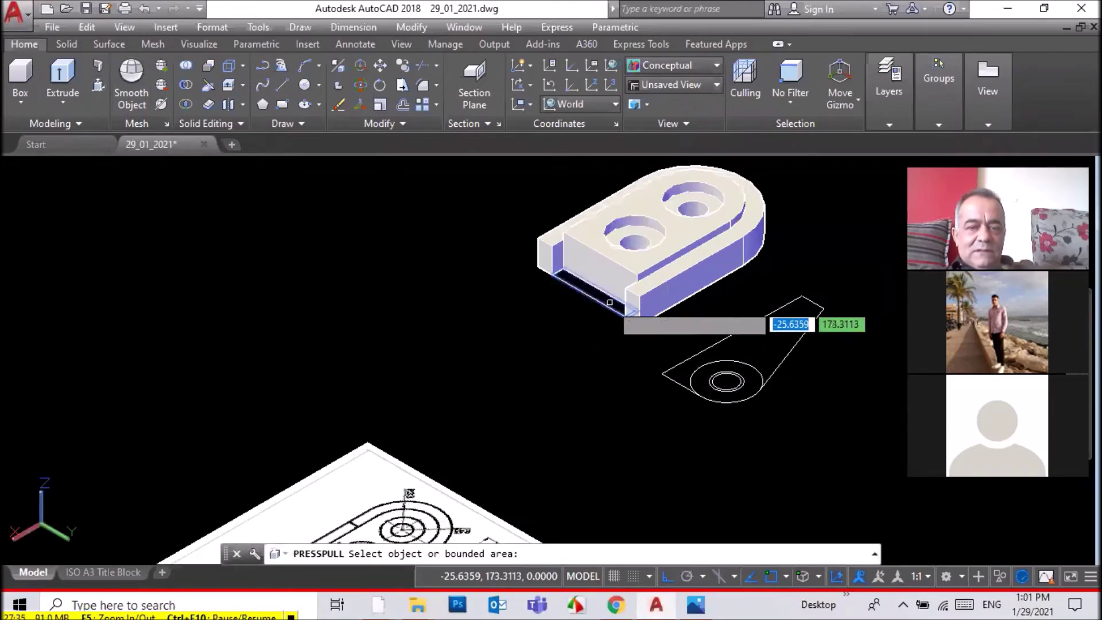
Press-pull the outlined region beside the base up 22 units and select the new solid
{"action": "left_click", "coordinate": [609, 302]}
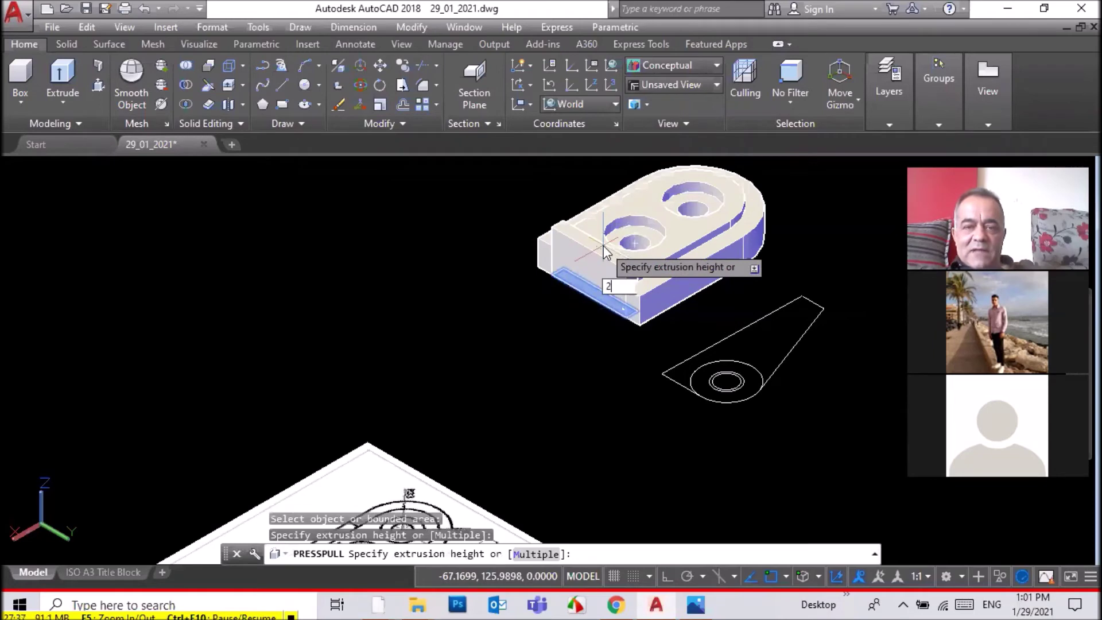
{"action": "type", "text": "2"}
{"action": "key", "text": "Return"}
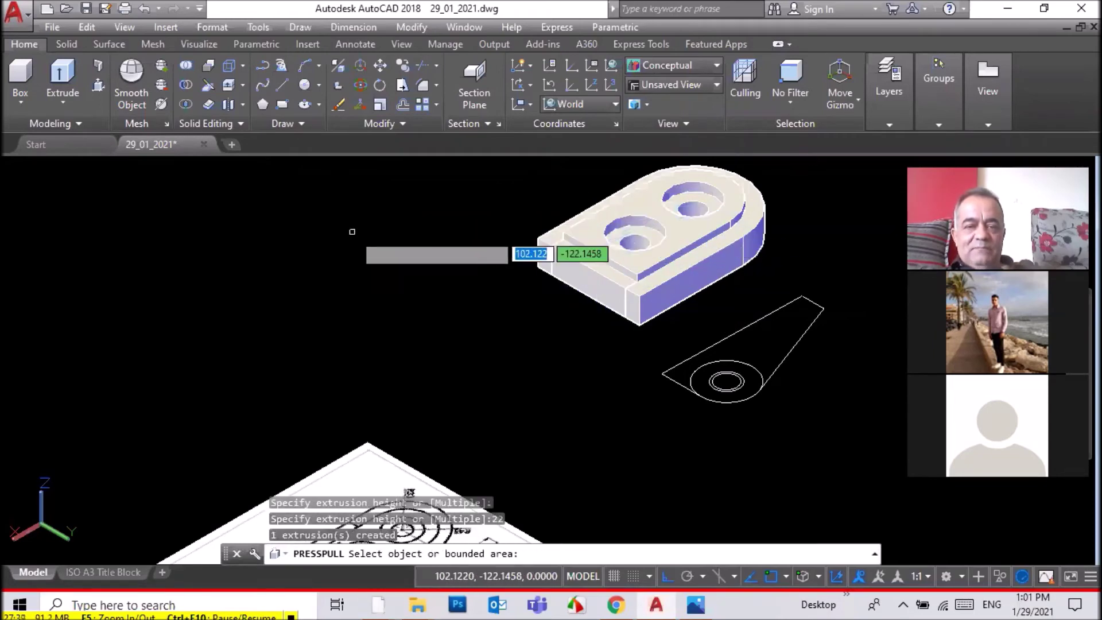
{"action": "scroll", "coordinate": [425, 249], "scroll_direction": "up", "scroll_amount": 2}
{"action": "scroll", "coordinate": [425, 249], "scroll_direction": "down", "scroll_amount": 2}
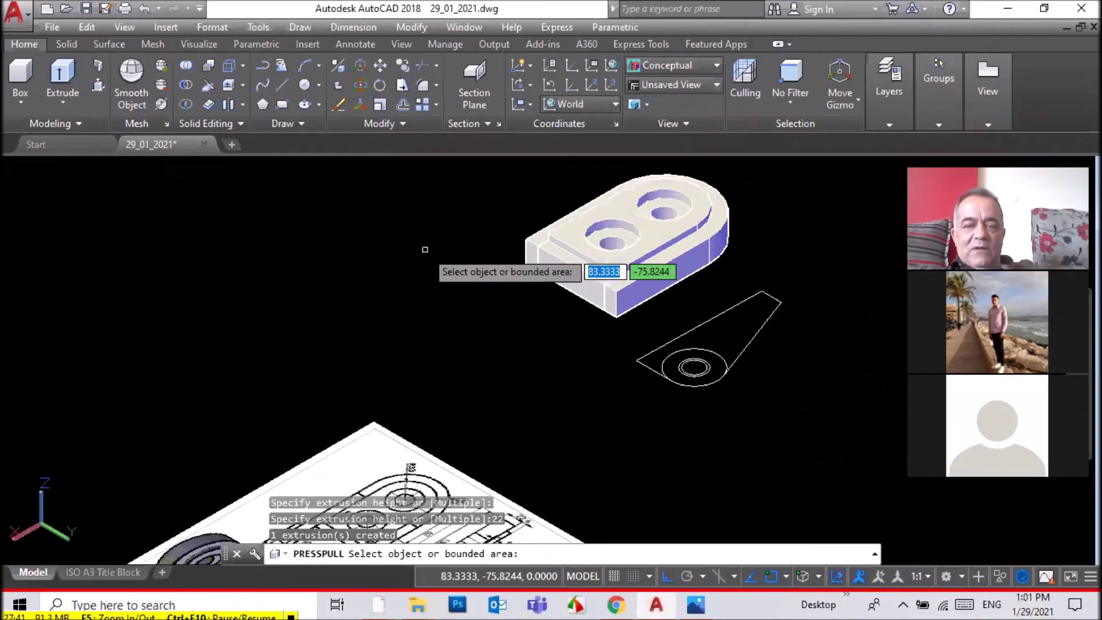
{"action": "scroll", "coordinate": [812, 203], "scroll_direction": "up", "scroll_amount": 1}
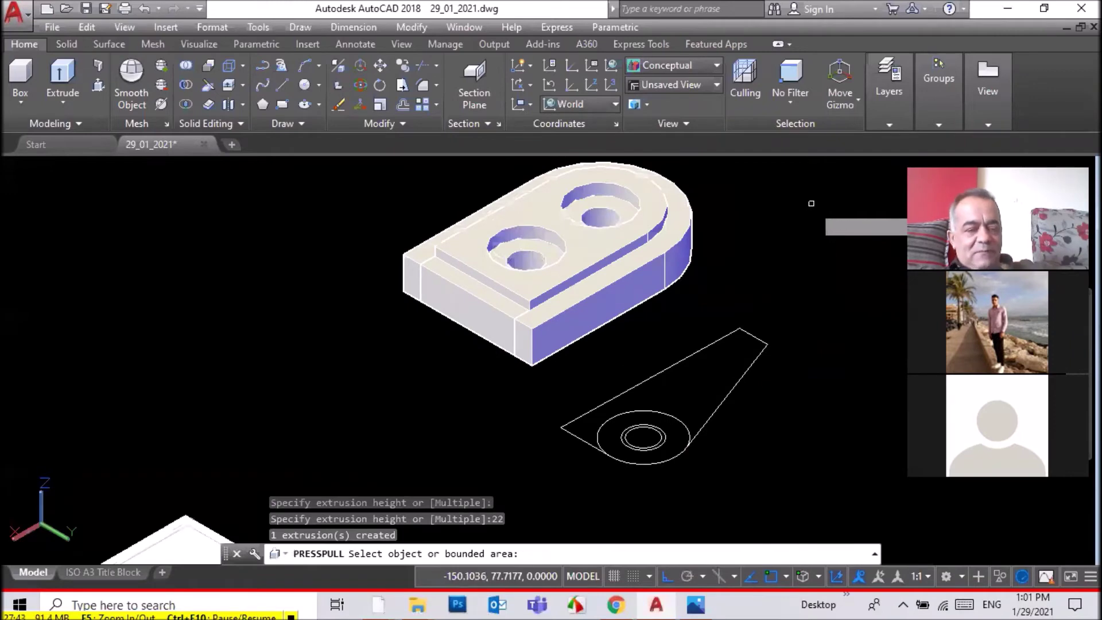
{"action": "key", "text": "Return"}
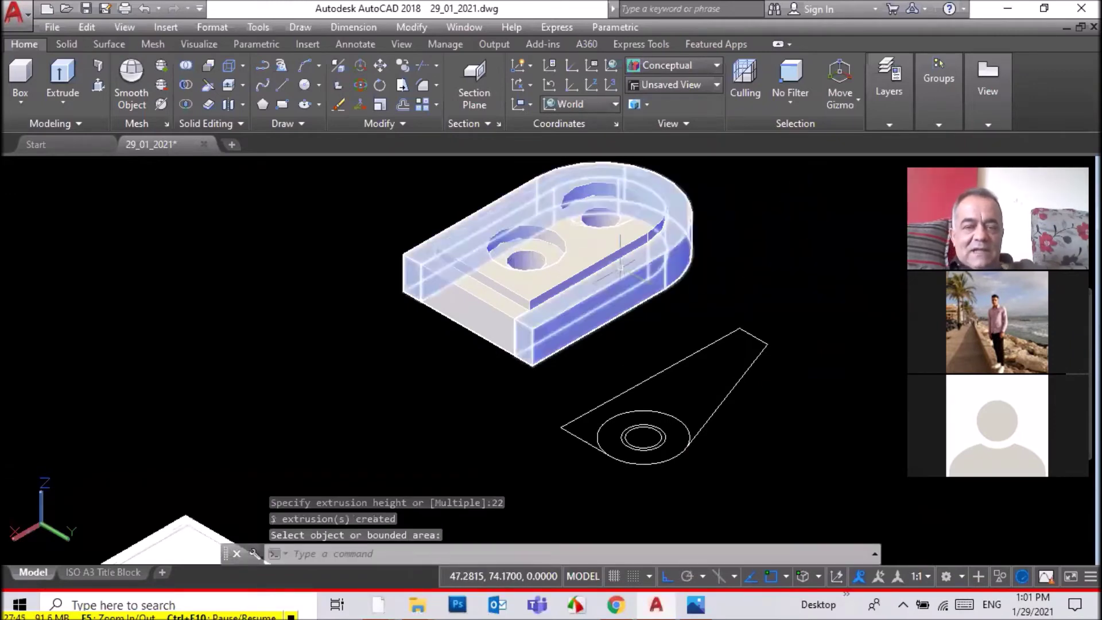
{"action": "left_click", "coordinate": [620, 265]}
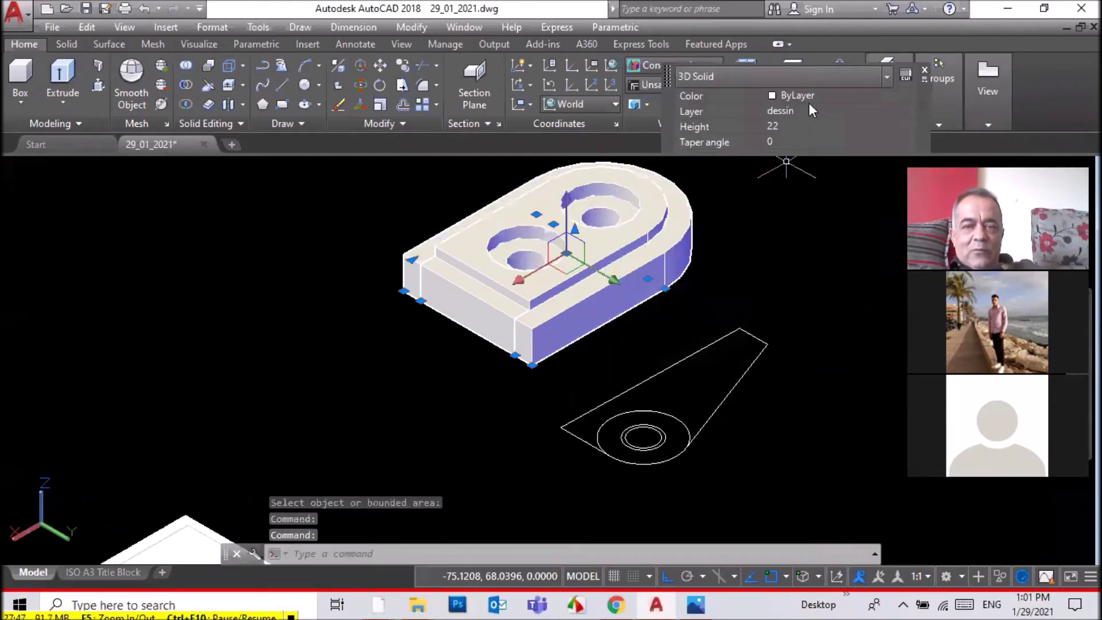
Colour the base's outer rim yellow and the raised inner plate cyan
{"action": "left_click", "coordinate": [807, 95]}
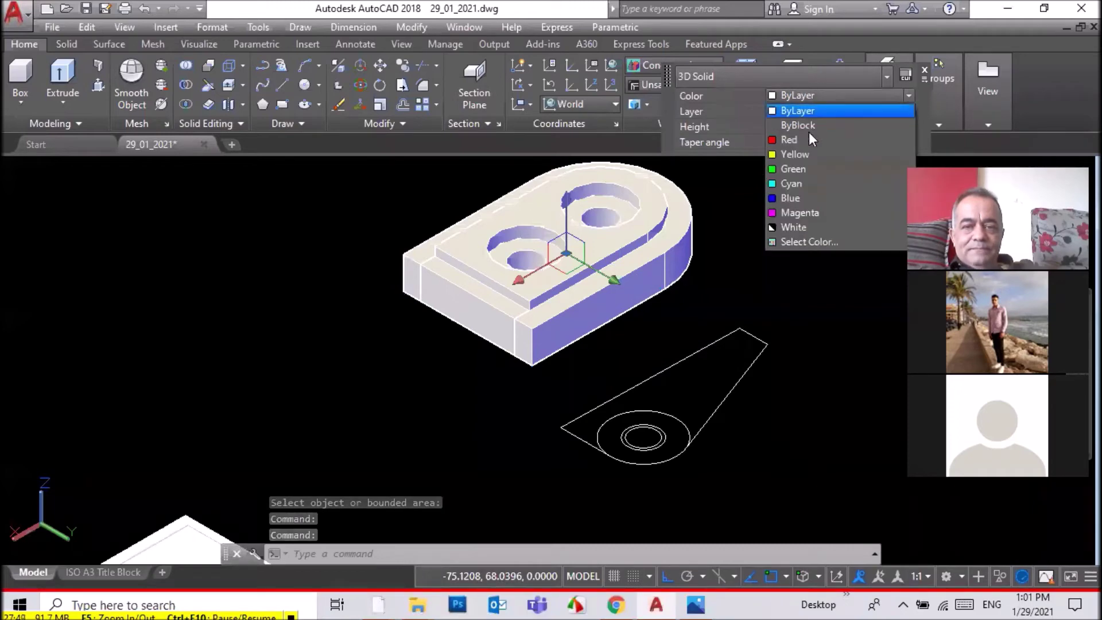
{"action": "left_click", "coordinate": [806, 154]}
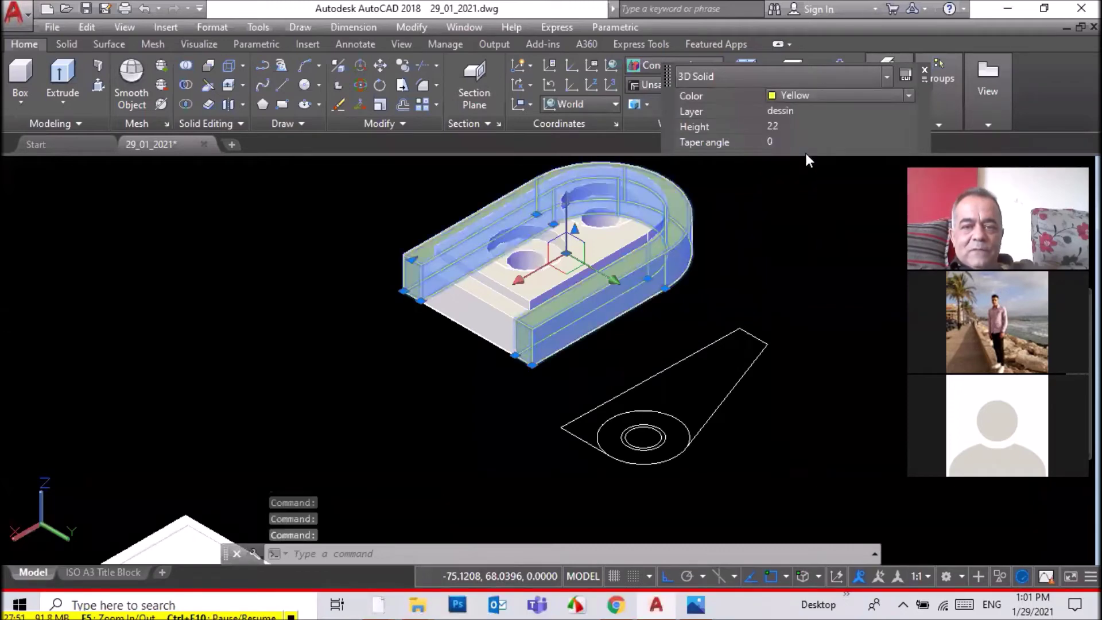
{"action": "key", "text": "Escape"}
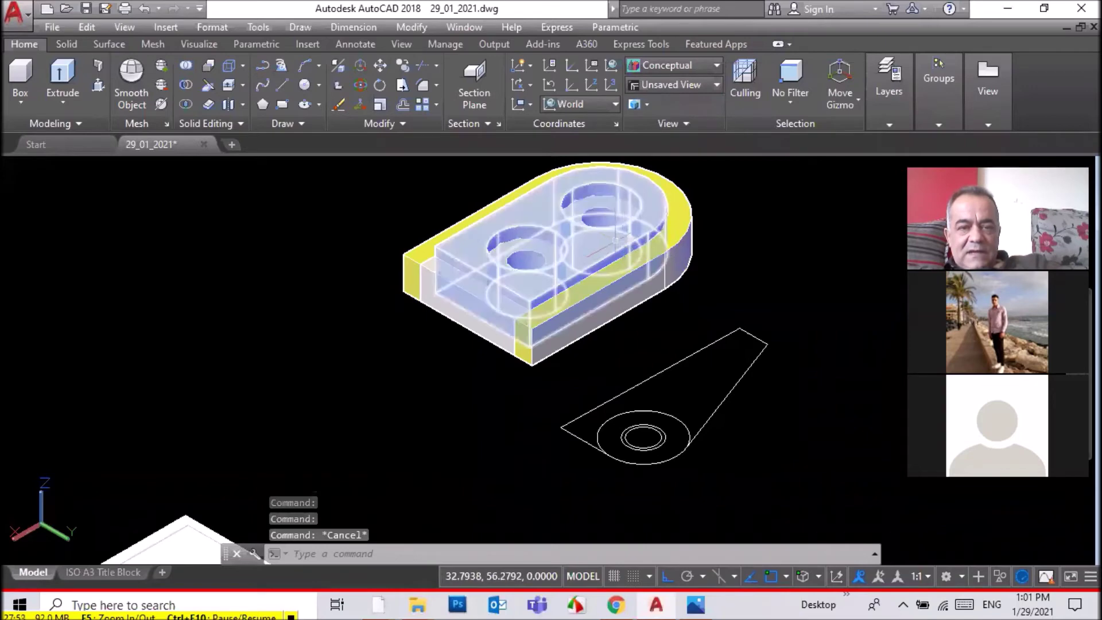
{"action": "left_click", "coordinate": [619, 232]}
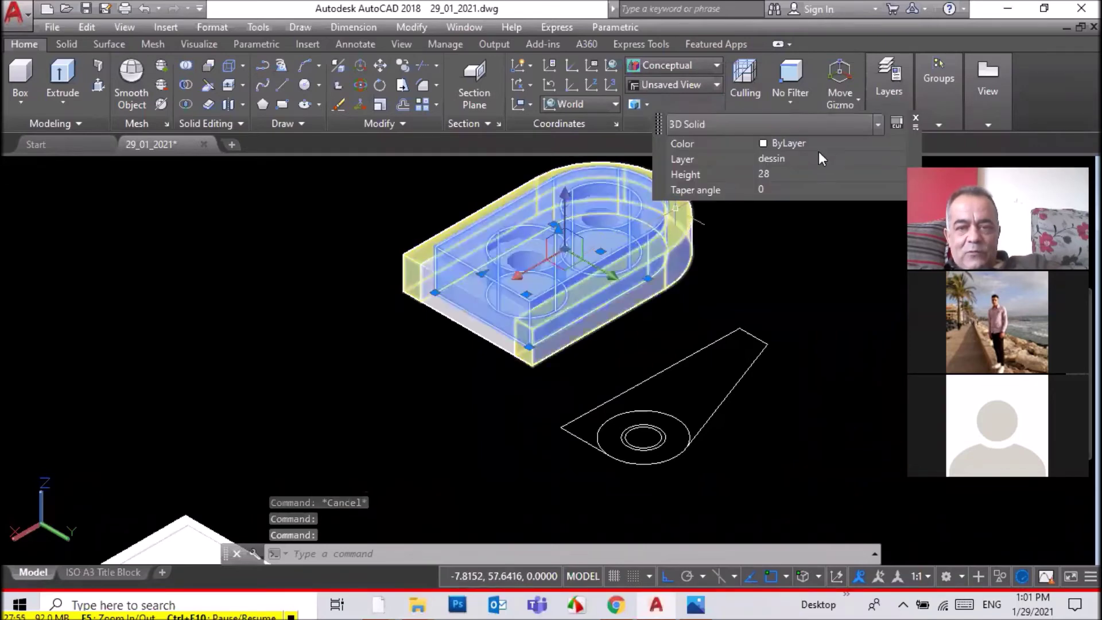
{"action": "left_click", "coordinate": [817, 145]}
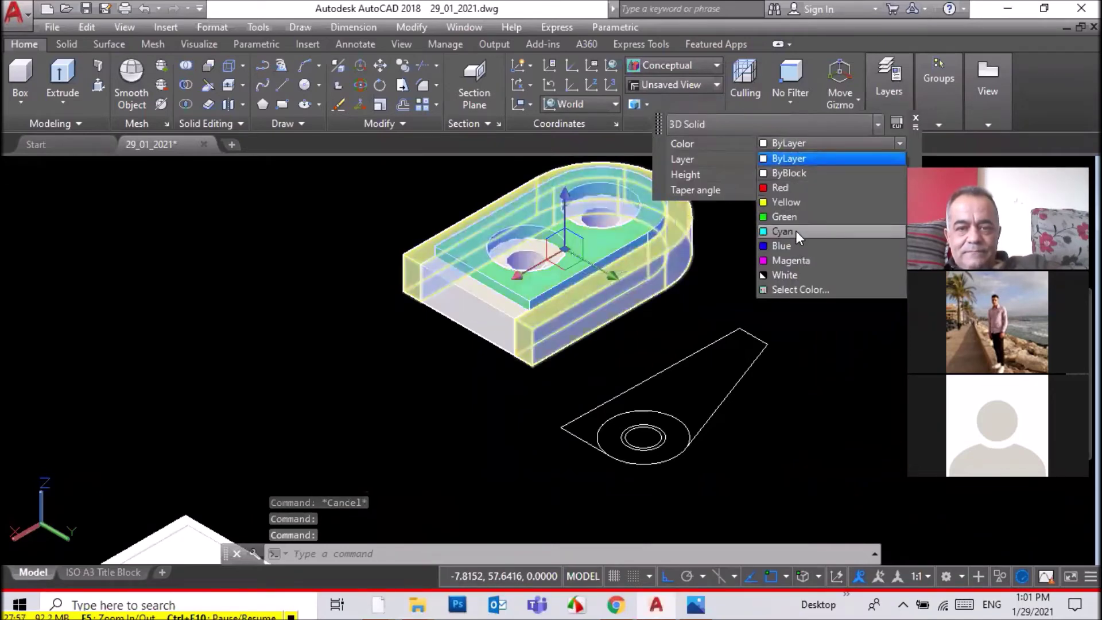
{"action": "left_click", "coordinate": [795, 231]}
{"action": "key", "text": "Escape"}
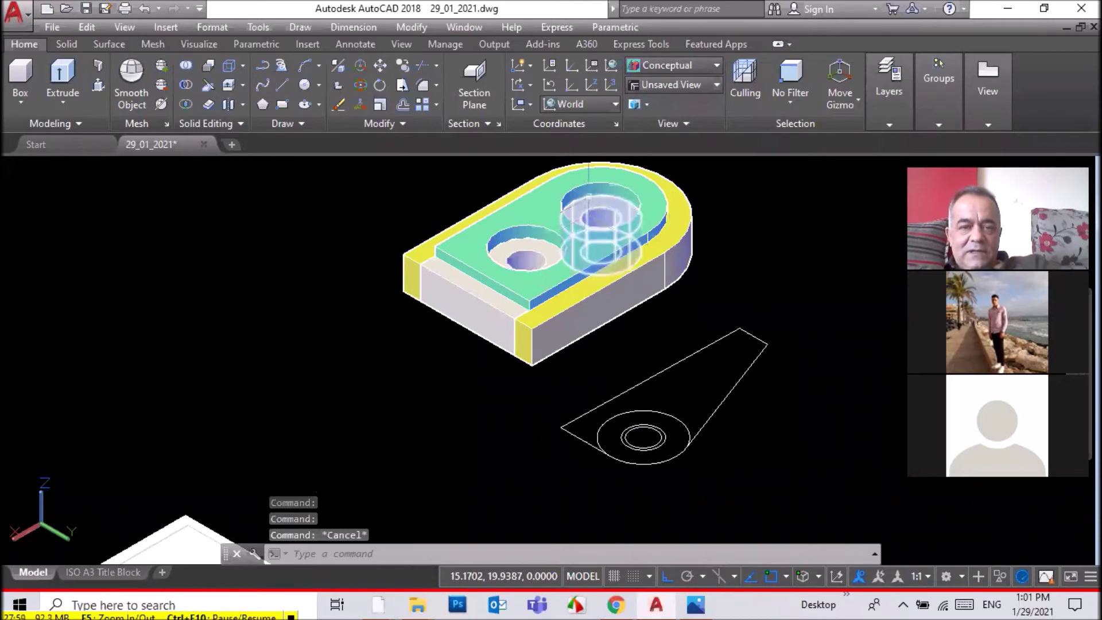
Colour both counterbore cylinders blue
{"action": "left_click", "coordinate": [590, 195]}
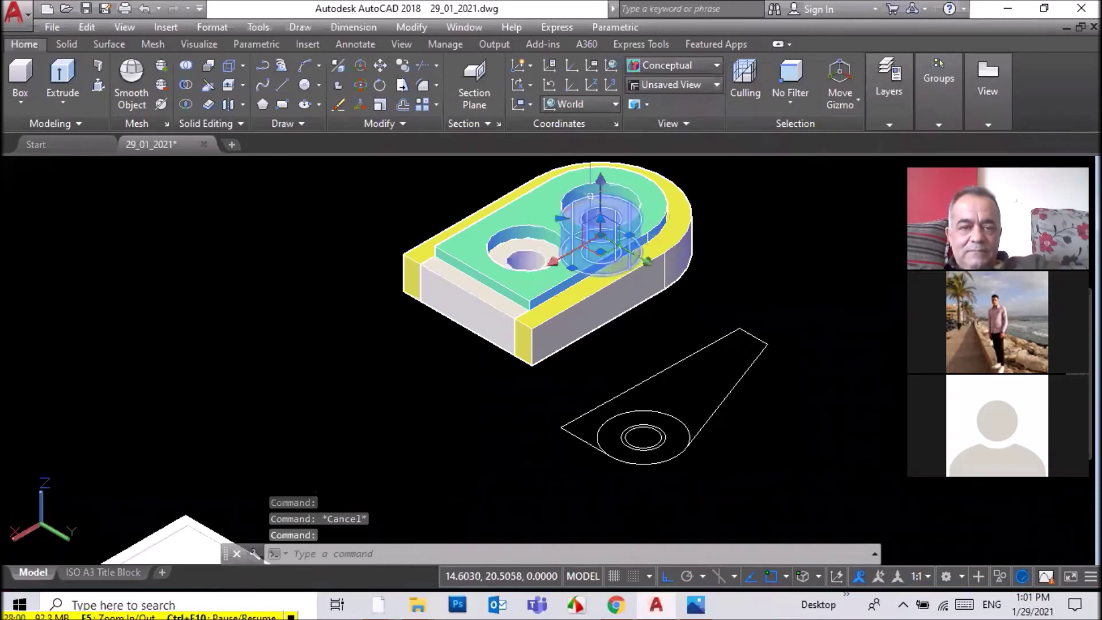
{"action": "left_click", "coordinate": [524, 247]}
{"action": "double_click", "coordinate": [524, 248]}
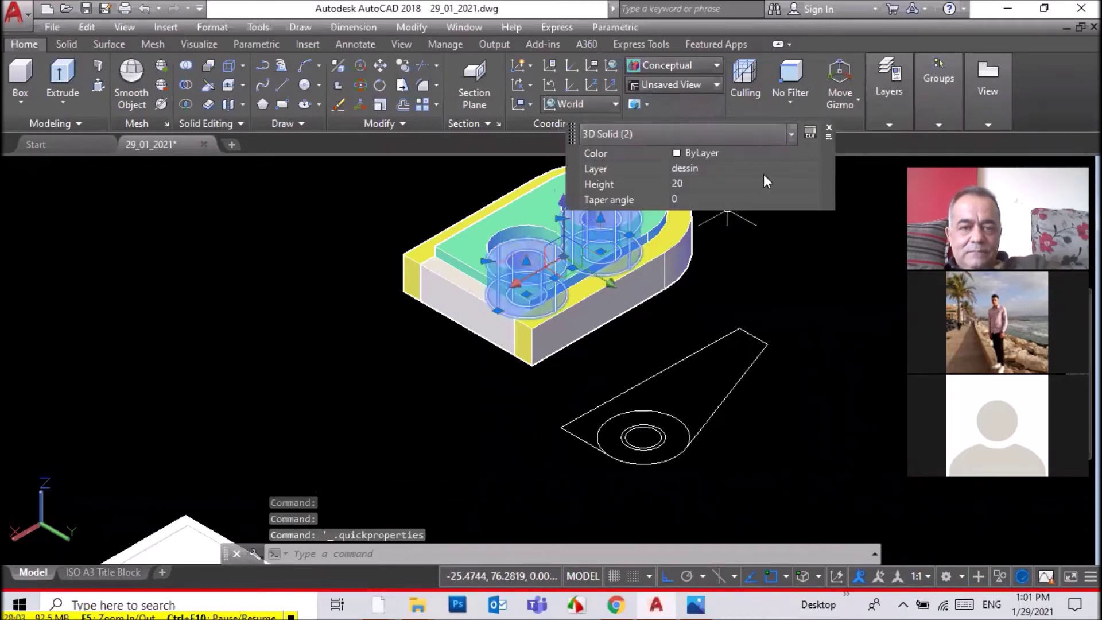
{"action": "left_click", "coordinate": [744, 153]}
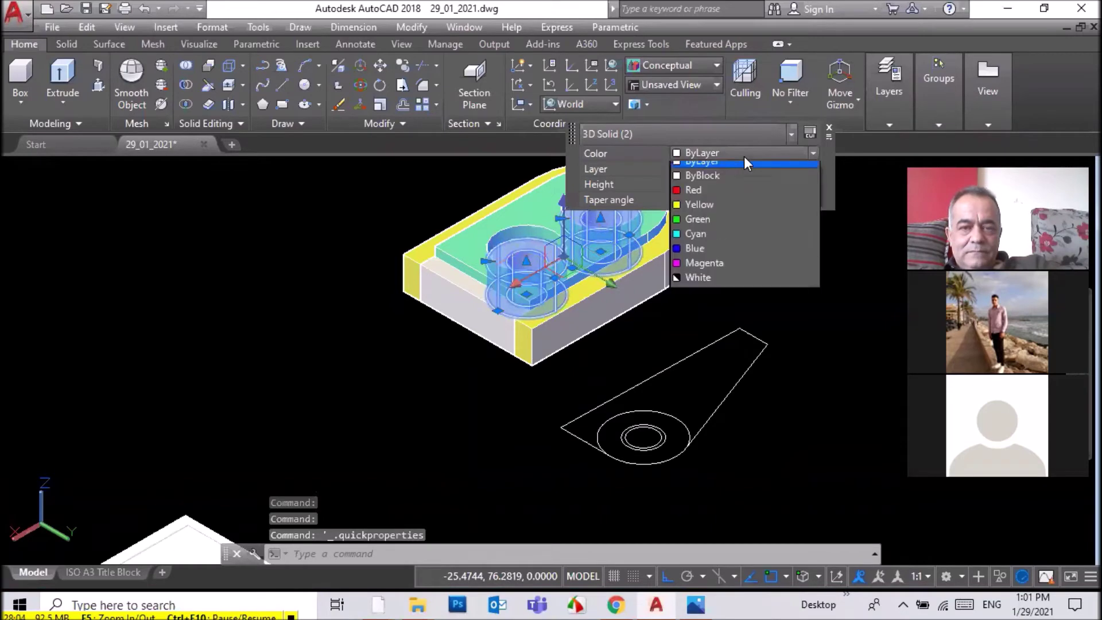
{"action": "left_click", "coordinate": [729, 255]}
{"action": "key", "text": "Escape"}
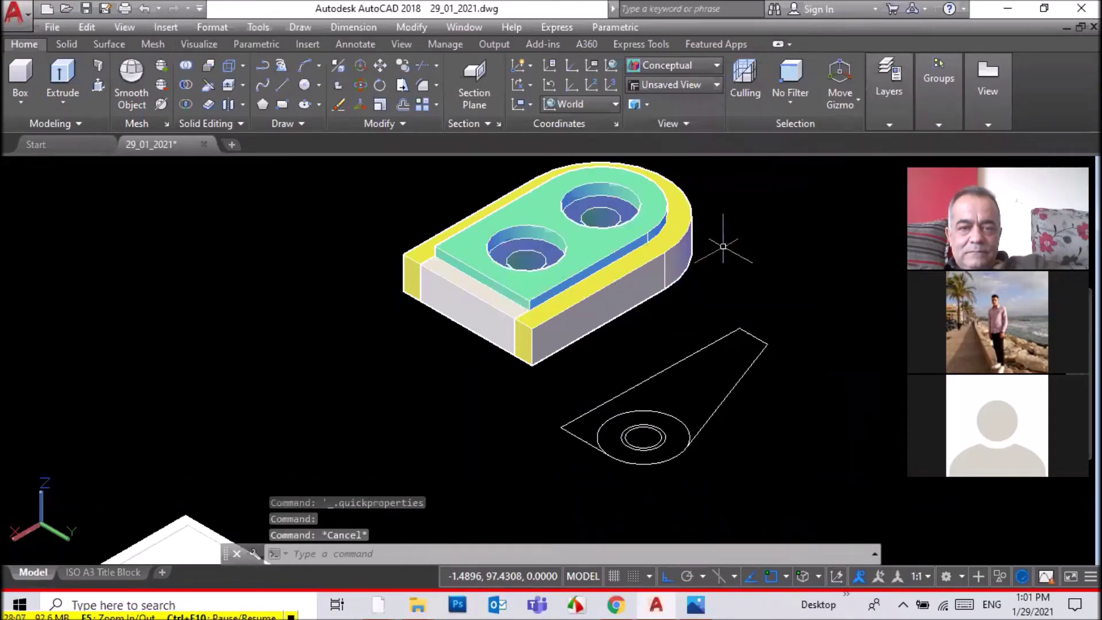
{"action": "key", "text": "Escape"}
Orbit and zoom to review the recoloured base
{"action": "middle_click_drag", "start_coordinate": [607, 197], "coordinate": [625, 190], "text": "shift"}
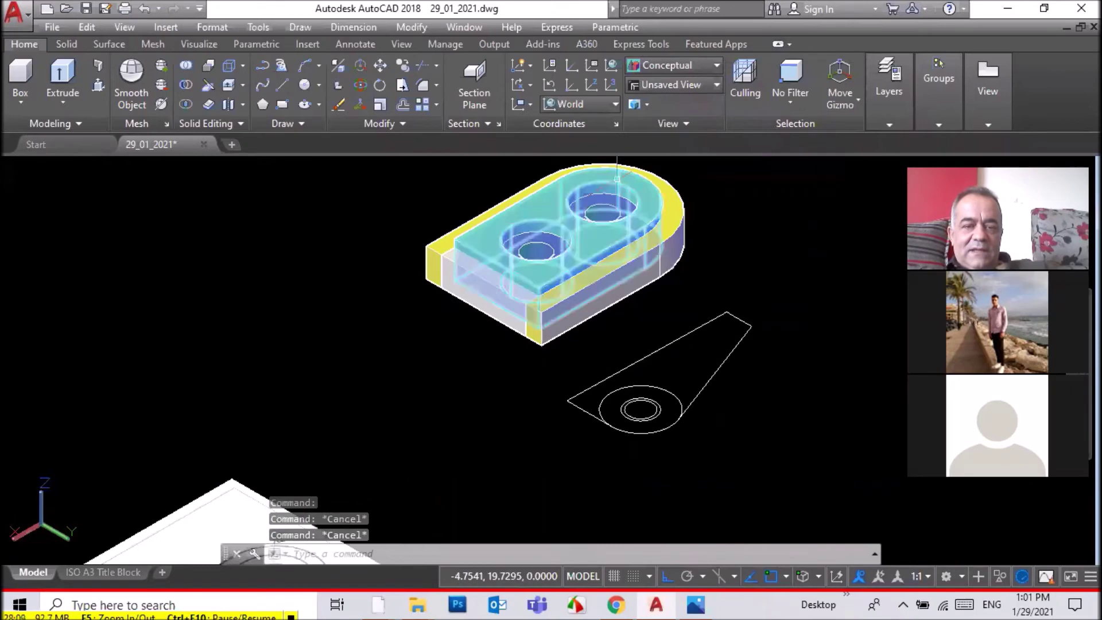
{"action": "scroll", "coordinate": [787, 197], "scroll_direction": "up", "scroll_amount": 2}
{"action": "scroll", "coordinate": [777, 197], "scroll_direction": "down", "scroll_amount": 3}
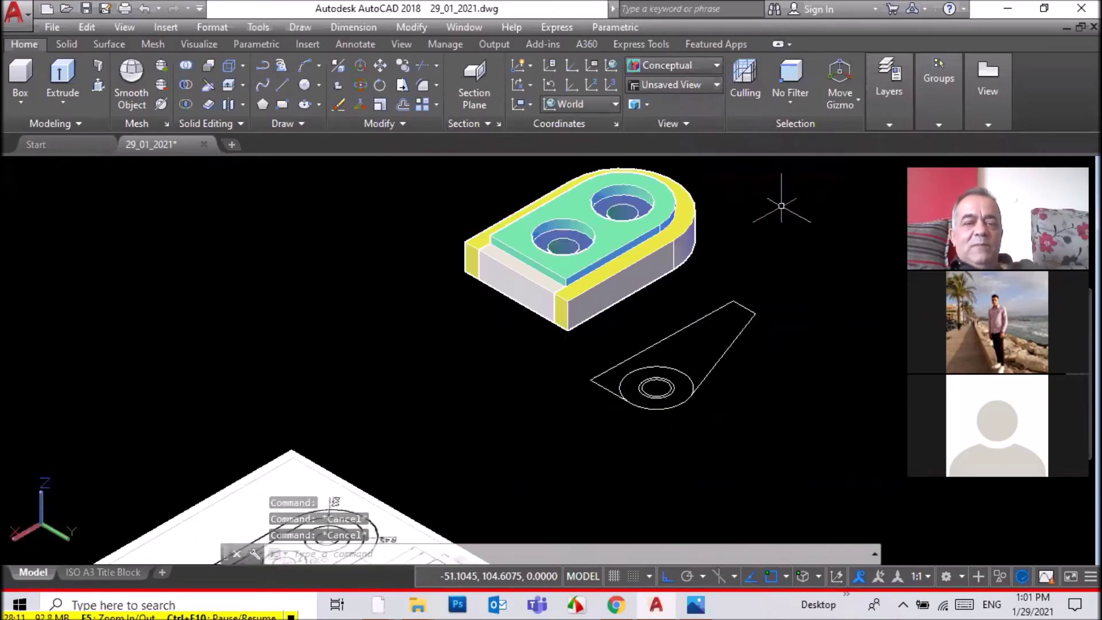
{"action": "scroll", "coordinate": [773, 184], "scroll_direction": "down", "scroll_amount": 2}
{"action": "scroll", "coordinate": [771, 171], "scroll_direction": "up", "scroll_amount": 1}
{"action": "scroll", "coordinate": [771, 171], "scroll_direction": "up", "scroll_amount": 2}
{"action": "scroll", "coordinate": [775, 169], "scroll_direction": "up", "scroll_amount": 1}
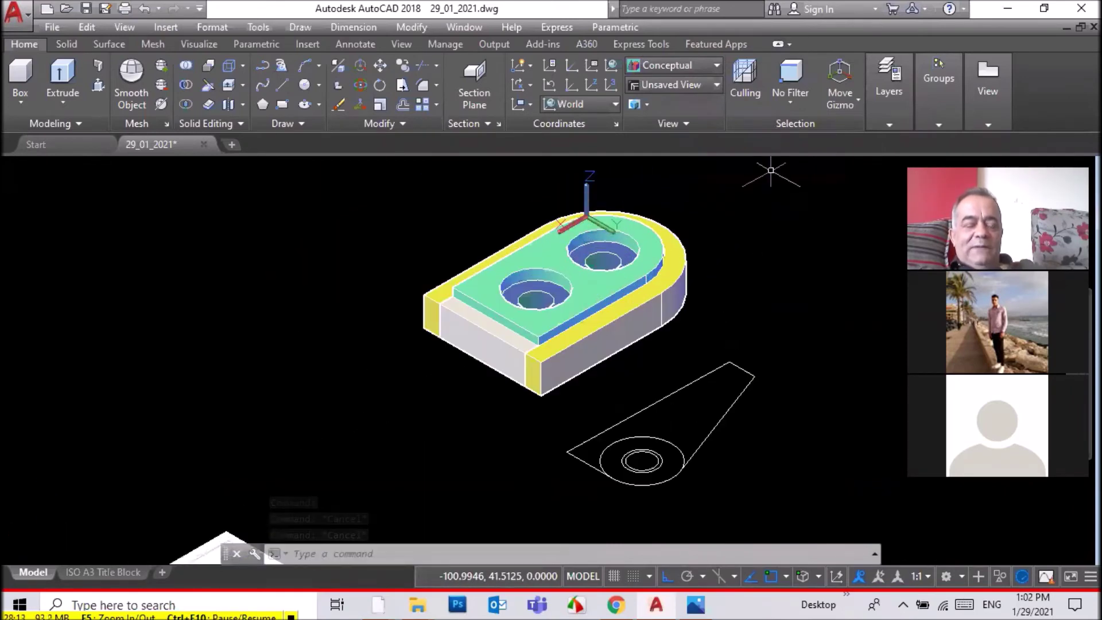
{"action": "left_click", "coordinate": [180, 63]}
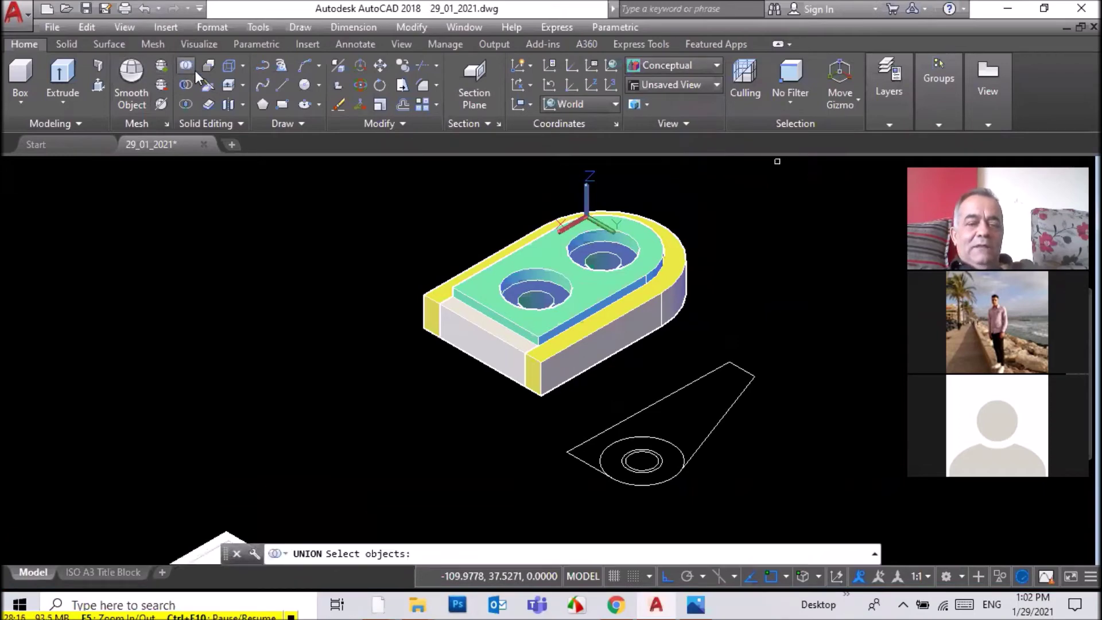
Union the rim, inner plate, both hole cylinders and lower block into one solid
{"action": "left_click", "coordinate": [658, 293]}
{"action": "left_click", "coordinate": [618, 267]}
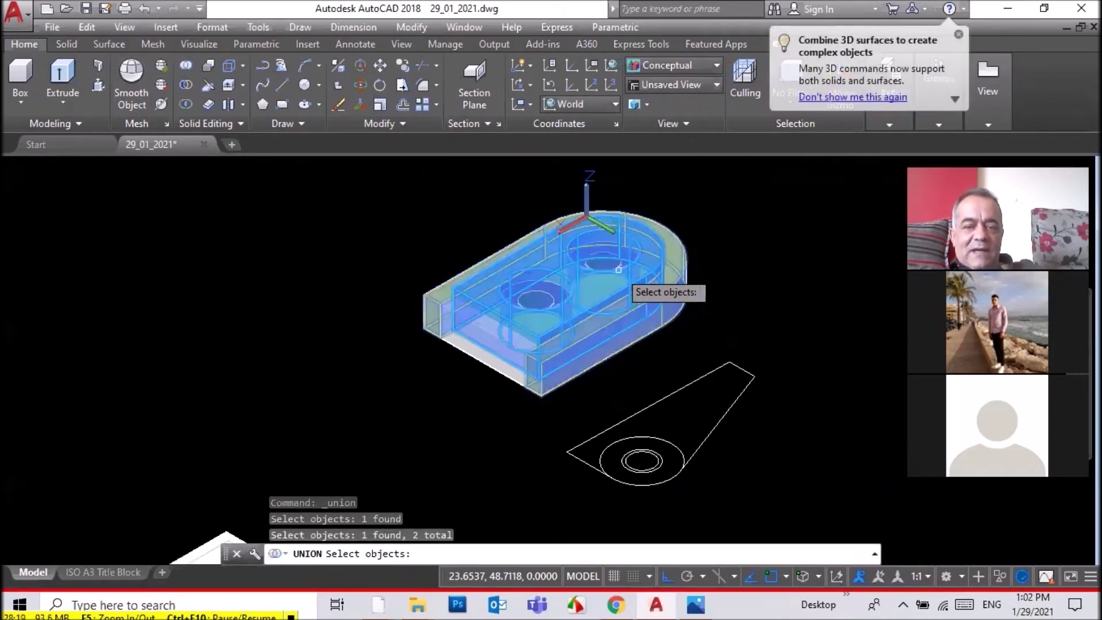
{"action": "left_click", "coordinate": [591, 259]}
{"action": "left_click", "coordinate": [516, 299]}
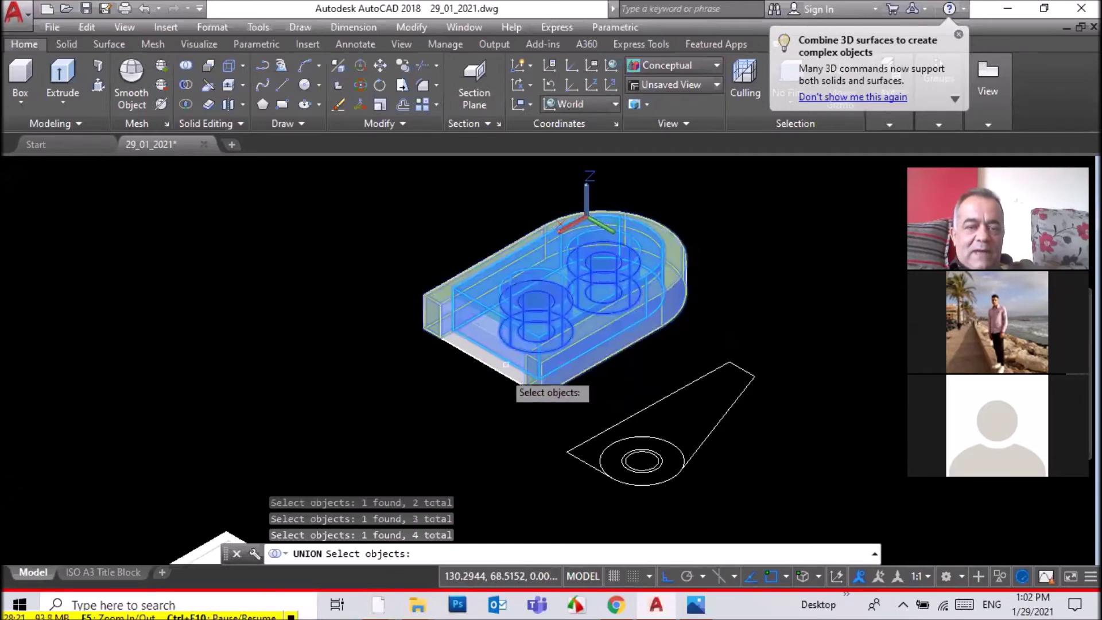
{"action": "left_click", "coordinate": [497, 370]}
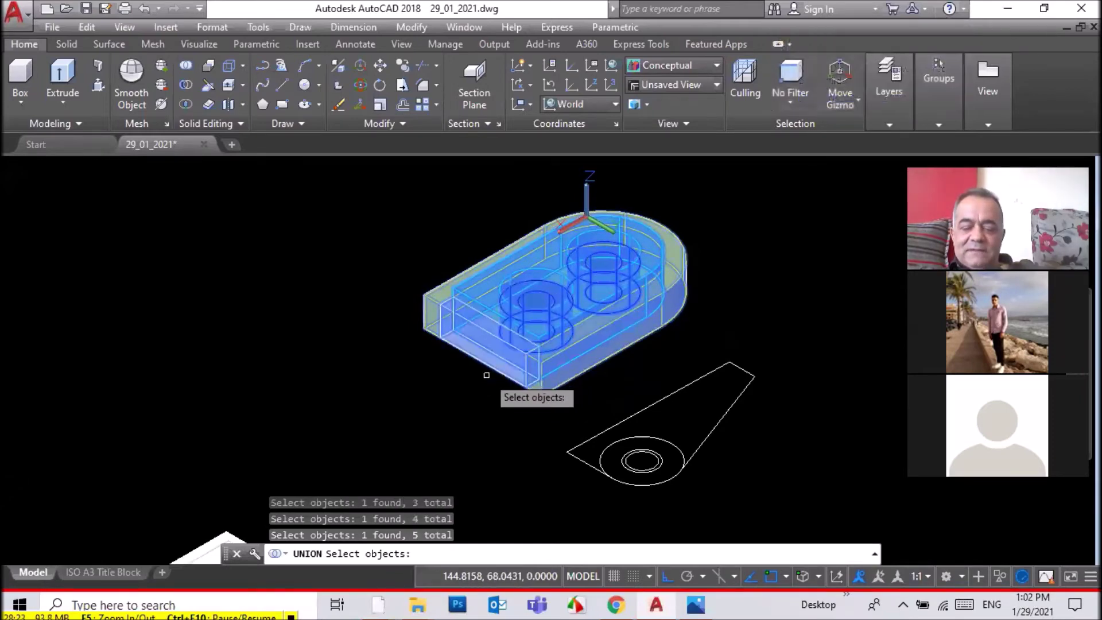
{"action": "key", "text": "Return"}
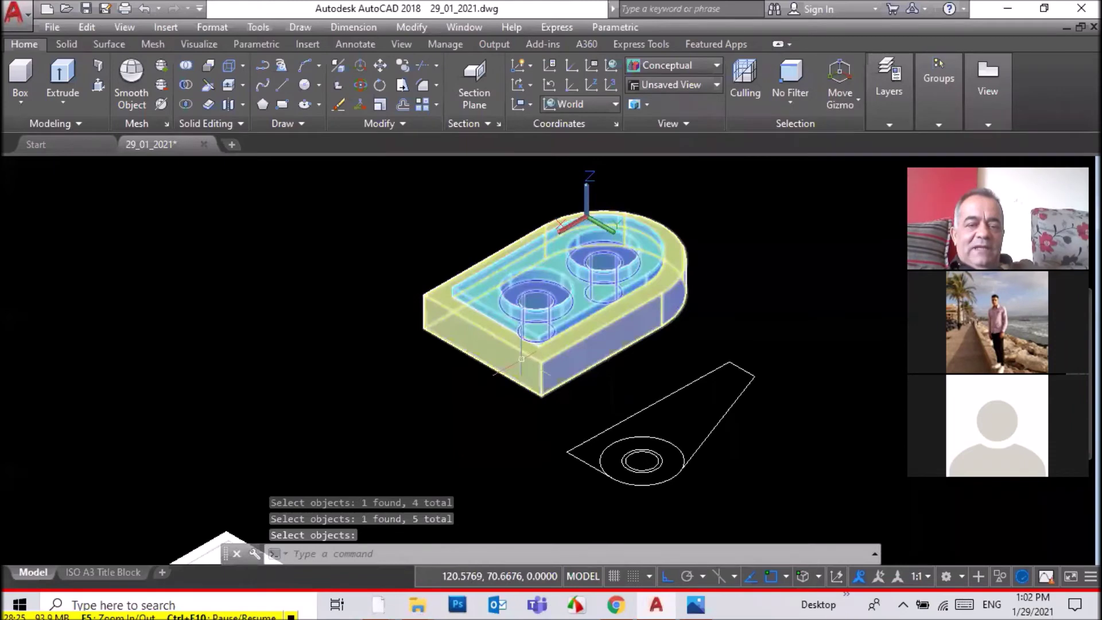
{"action": "key", "text": "Return"}
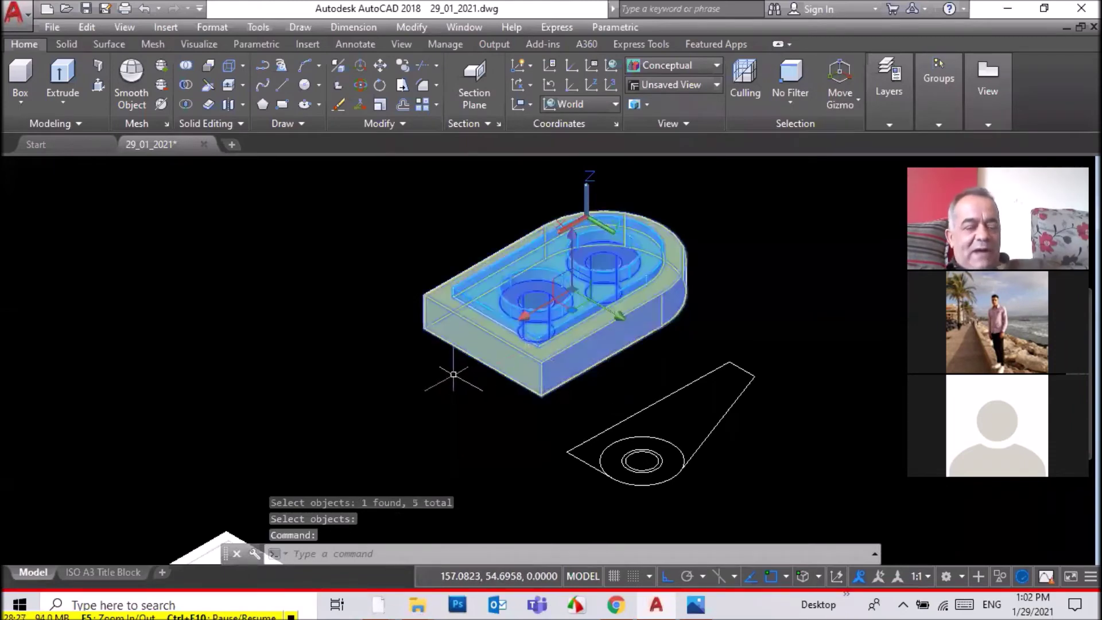
{"action": "key", "text": "Escape"}
{"action": "key", "text": "Escape"}
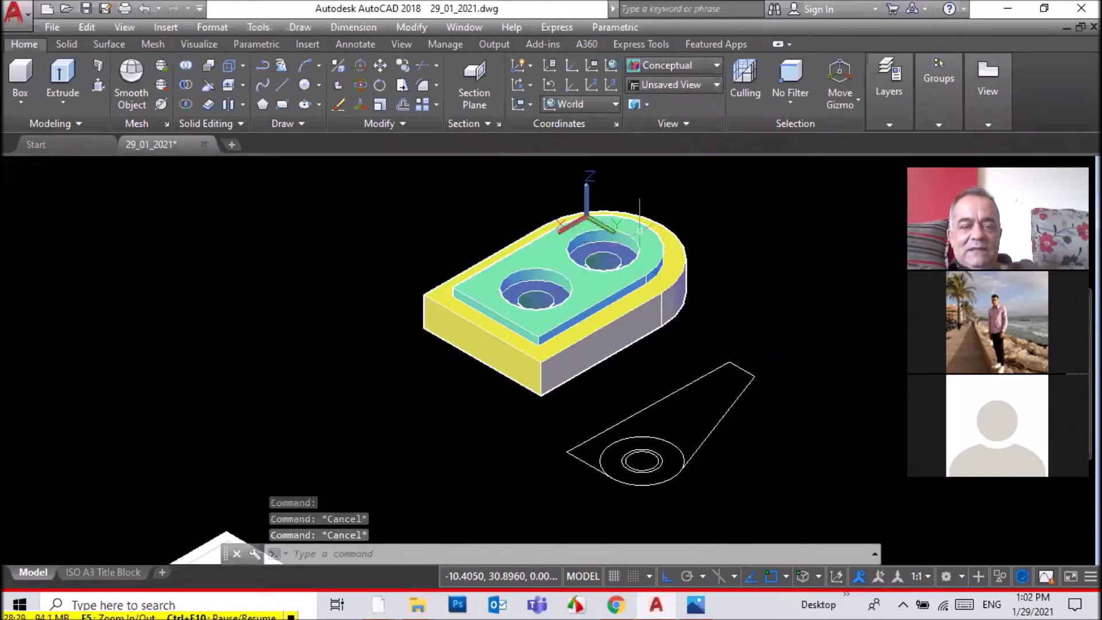
View the merged base straight from above using the Top view
{"action": "scroll", "coordinate": [603, 241], "scroll_direction": "up", "scroll_amount": 3}
{"action": "scroll", "coordinate": [602, 241], "scroll_direction": "down", "scroll_amount": 4}
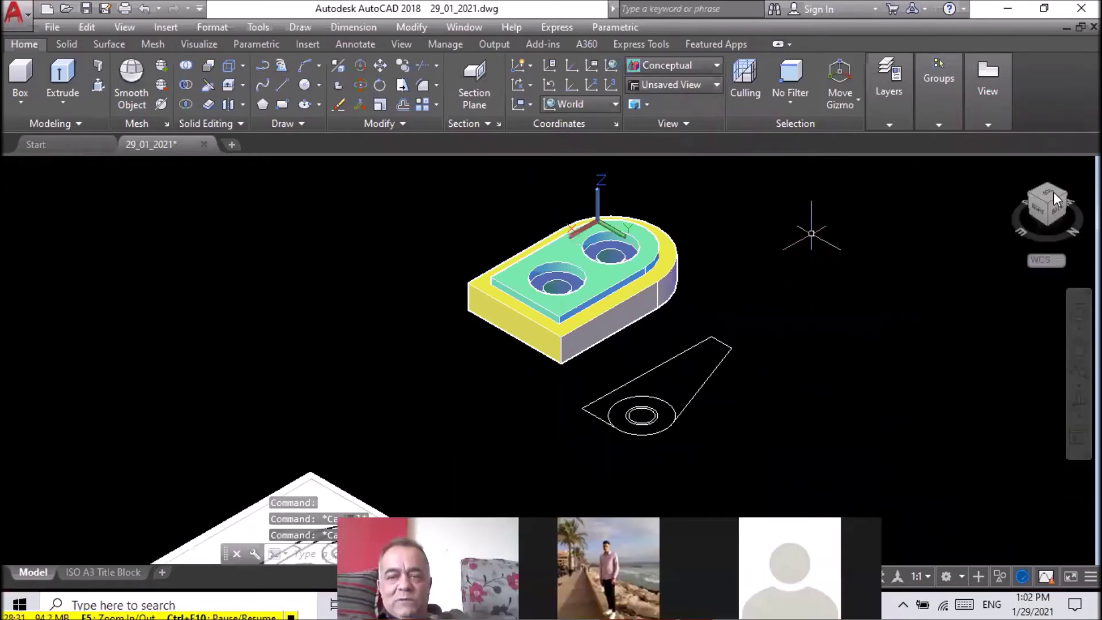
{"action": "left_click", "coordinate": [1061, 197]}
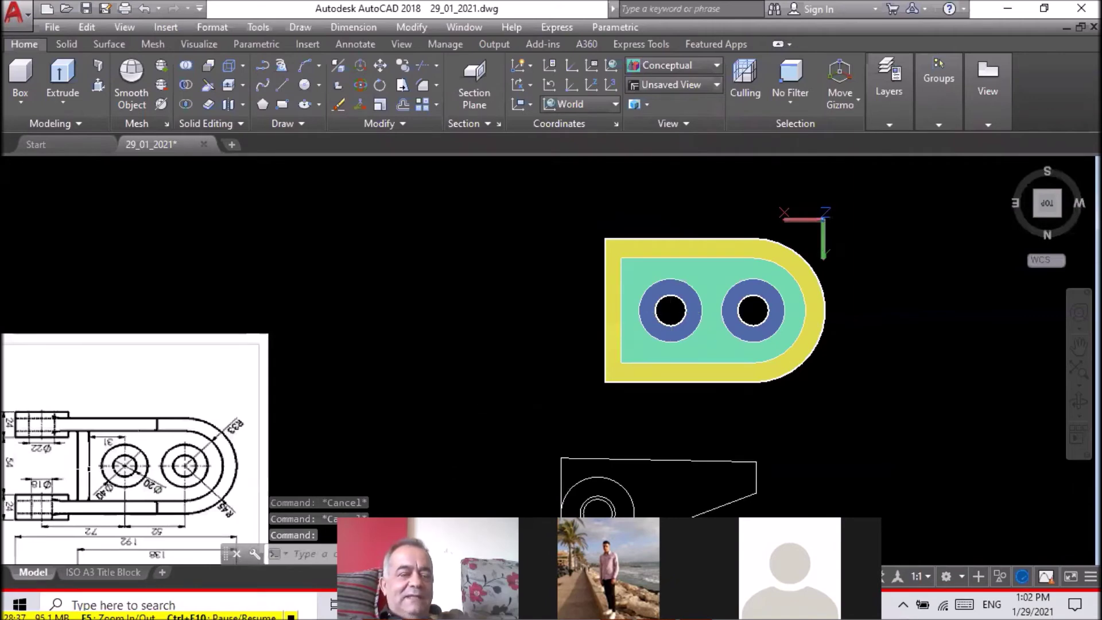
{"action": "mouse_move", "coordinate": [1046, 203]}
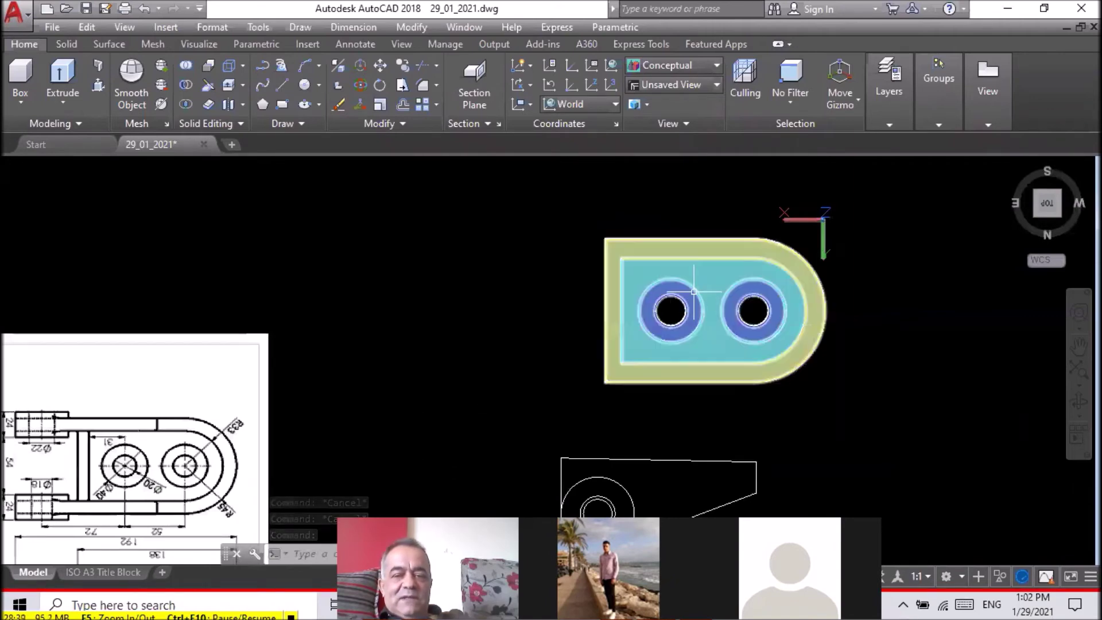
Return to an isometric view and bring up the reference drawing in Photos
{"action": "left_click", "coordinate": [1037, 214]}
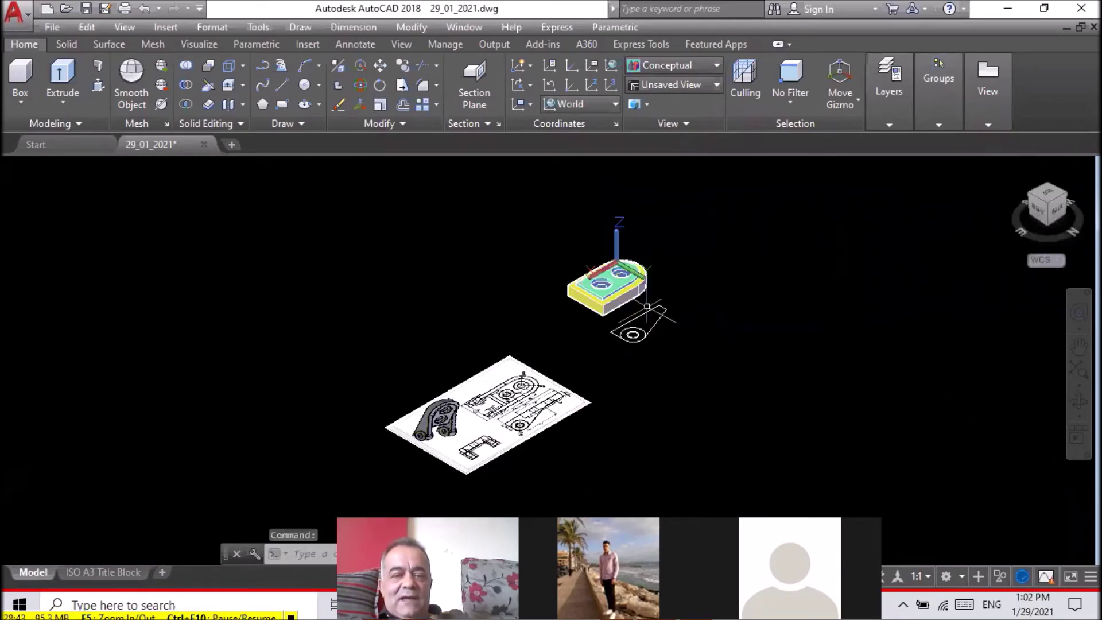
{"action": "scroll", "coordinate": [722, 342], "scroll_direction": "up", "scroll_amount": 1}
{"action": "scroll", "coordinate": [726, 345], "scroll_direction": "down", "scroll_amount": 3}
{"action": "scroll", "coordinate": [732, 347], "scroll_direction": "up", "scroll_amount": 2}
{"action": "scroll", "coordinate": [731, 347], "scroll_direction": "up", "scroll_amount": 2}
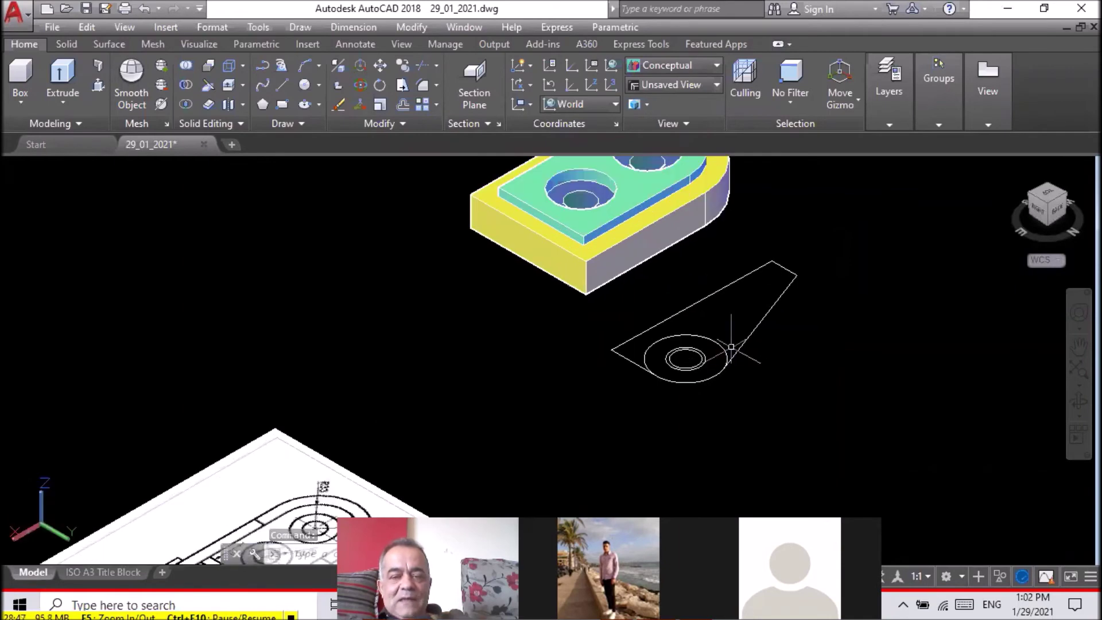
{"action": "scroll", "coordinate": [732, 346], "scroll_direction": "up", "scroll_amount": 2}
{"action": "mouse_move", "coordinate": [1046, 205]}
{"action": "left_click", "coordinate": [1047, 192]}
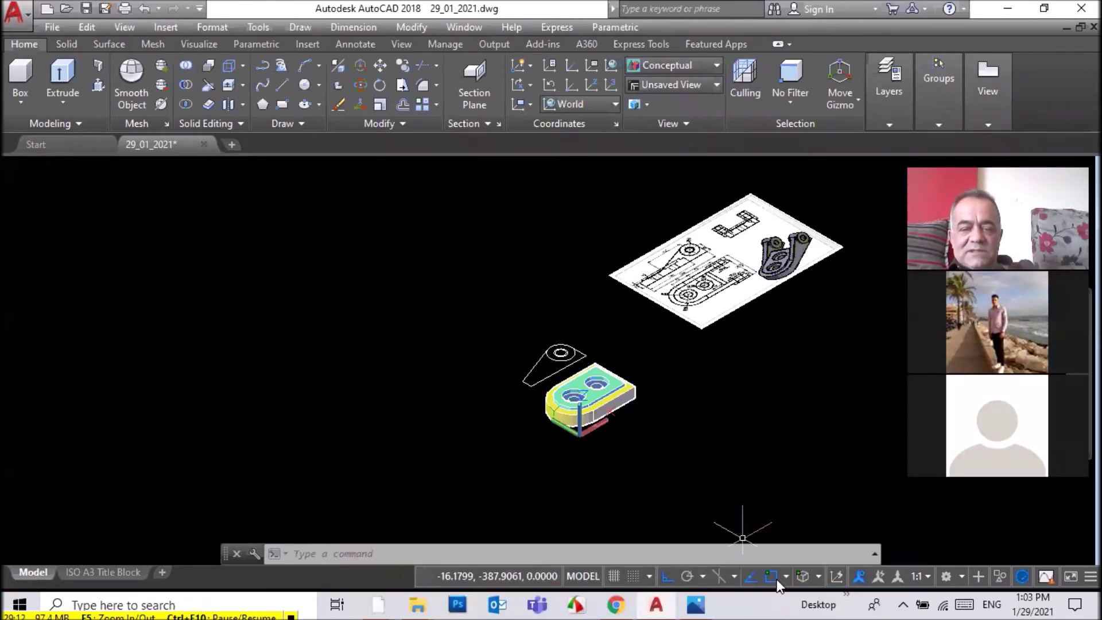
{"action": "left_click", "coordinate": [695, 604]}
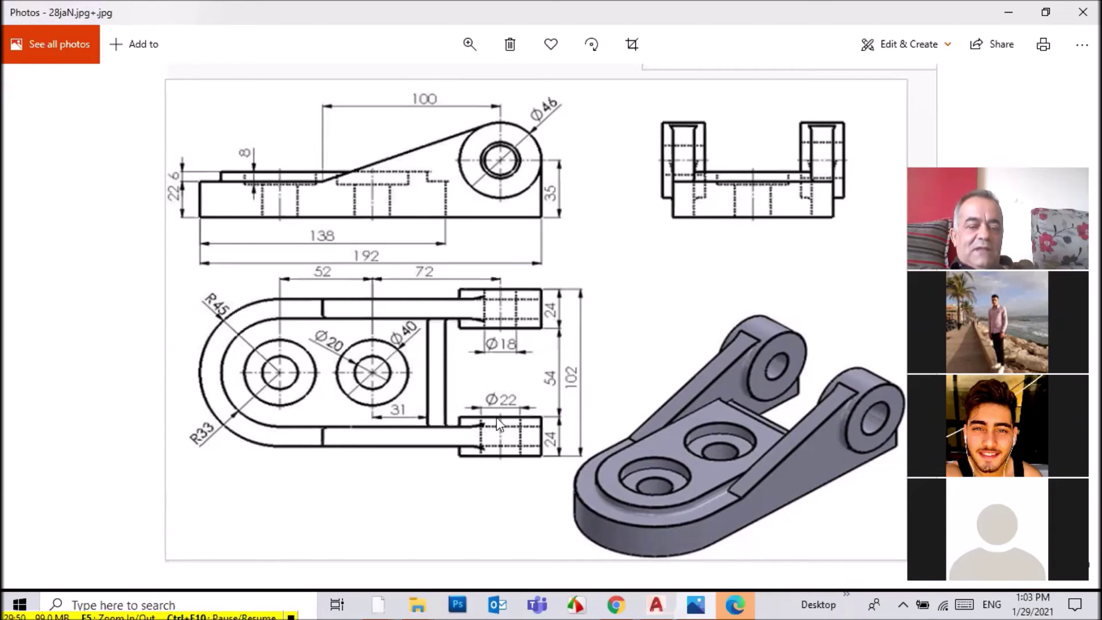
{"action": "left_click", "coordinate": [663, 603]}
Turn on the axe centre-line layer in the Layer Properties Manager and close it
{"action": "scroll", "coordinate": [591, 517], "scroll_direction": "up", "scroll_amount": 2}
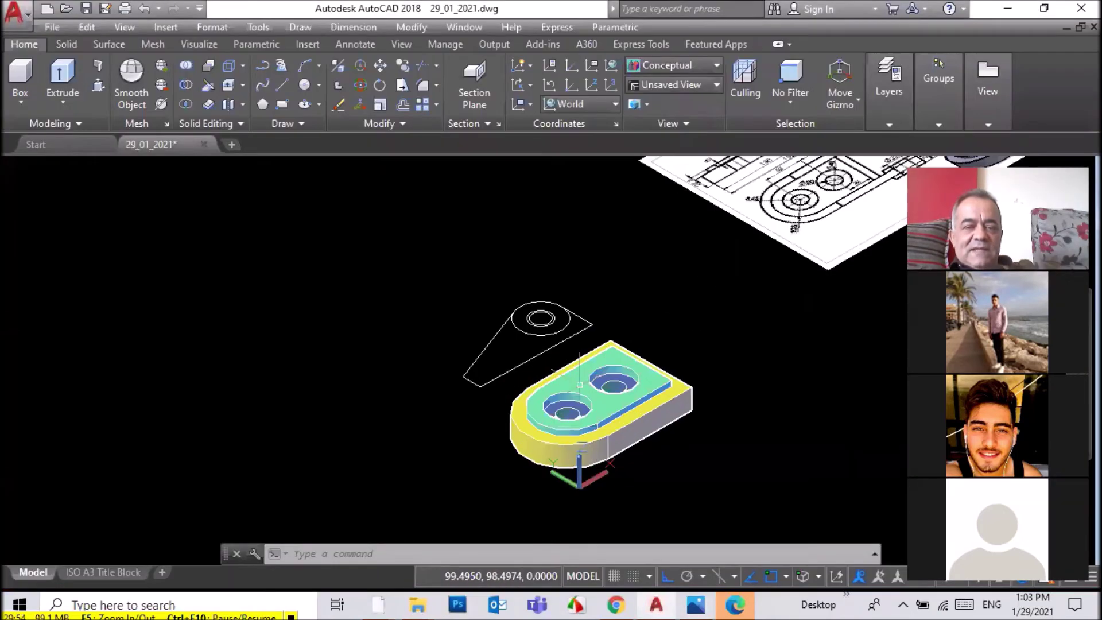
{"action": "scroll", "coordinate": [453, 341], "scroll_direction": "up", "scroll_amount": 4}
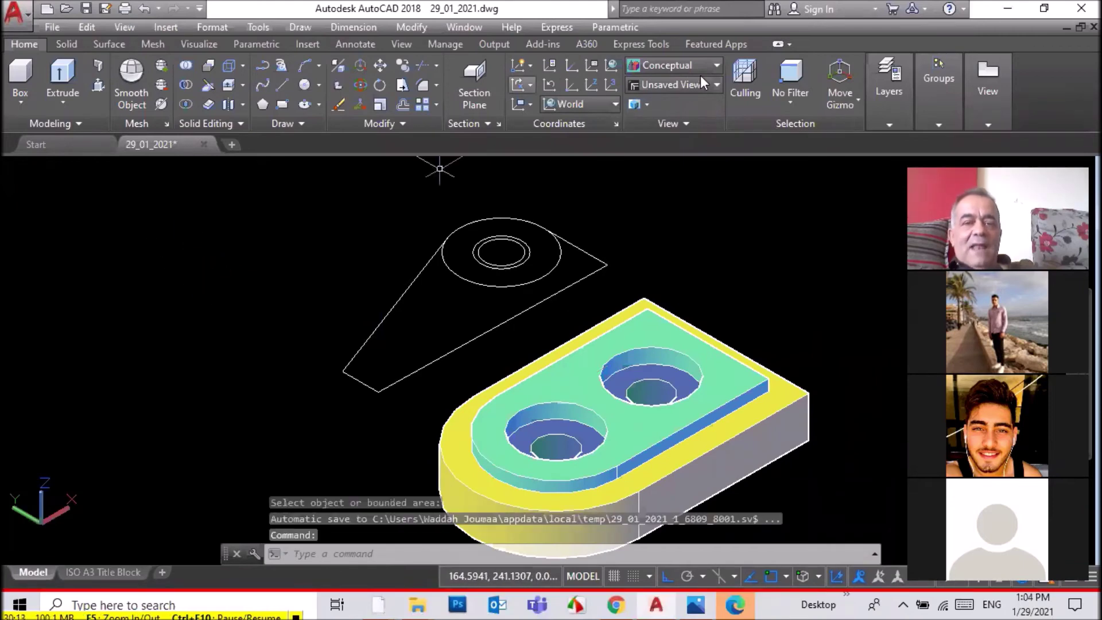
{"action": "key", "text": "Escape"}
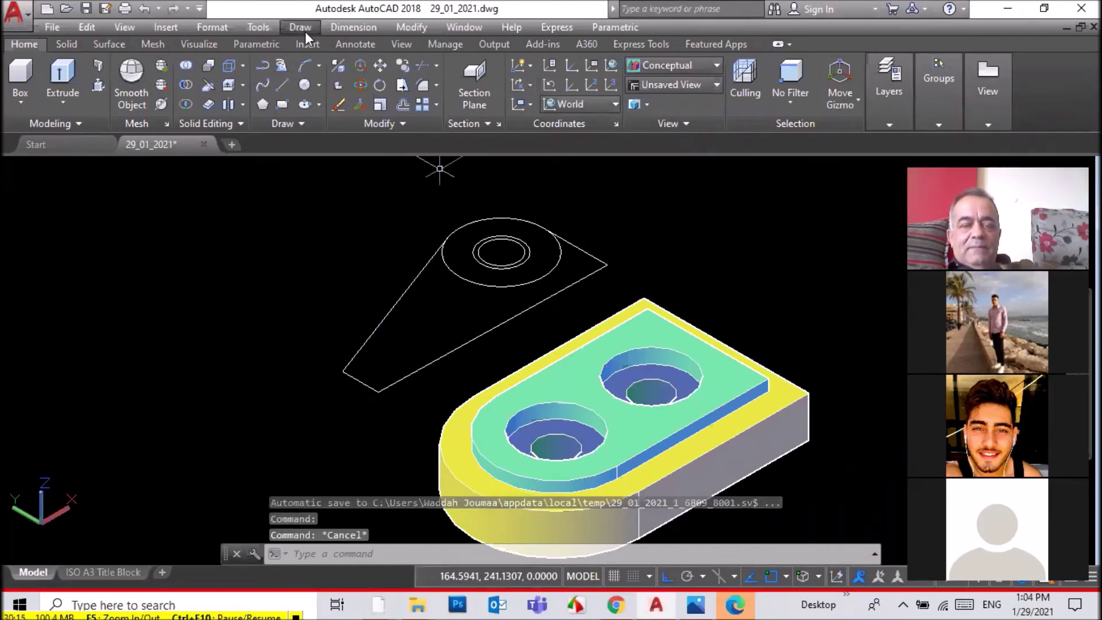
{"action": "left_click", "coordinate": [223, 33]}
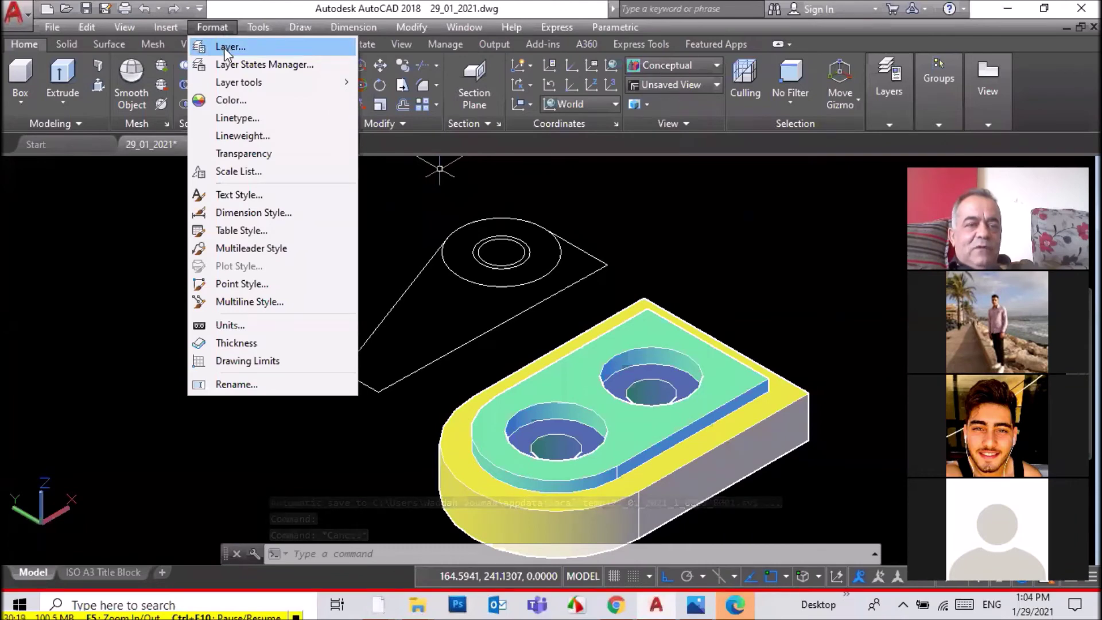
{"action": "left_click", "coordinate": [224, 47]}
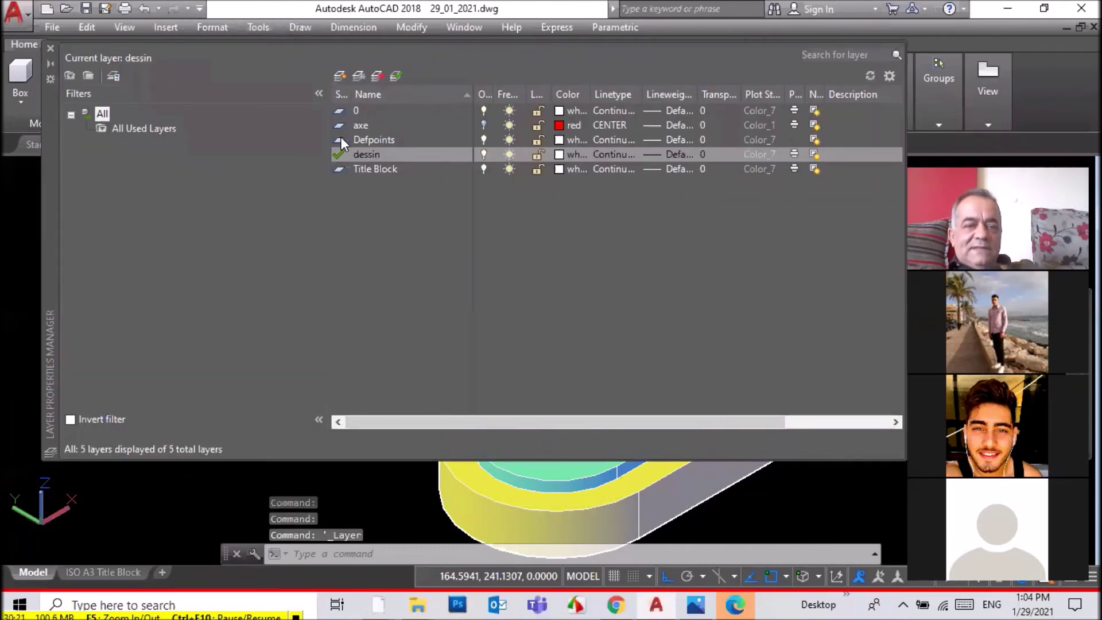
{"action": "left_click", "coordinate": [482, 126]}
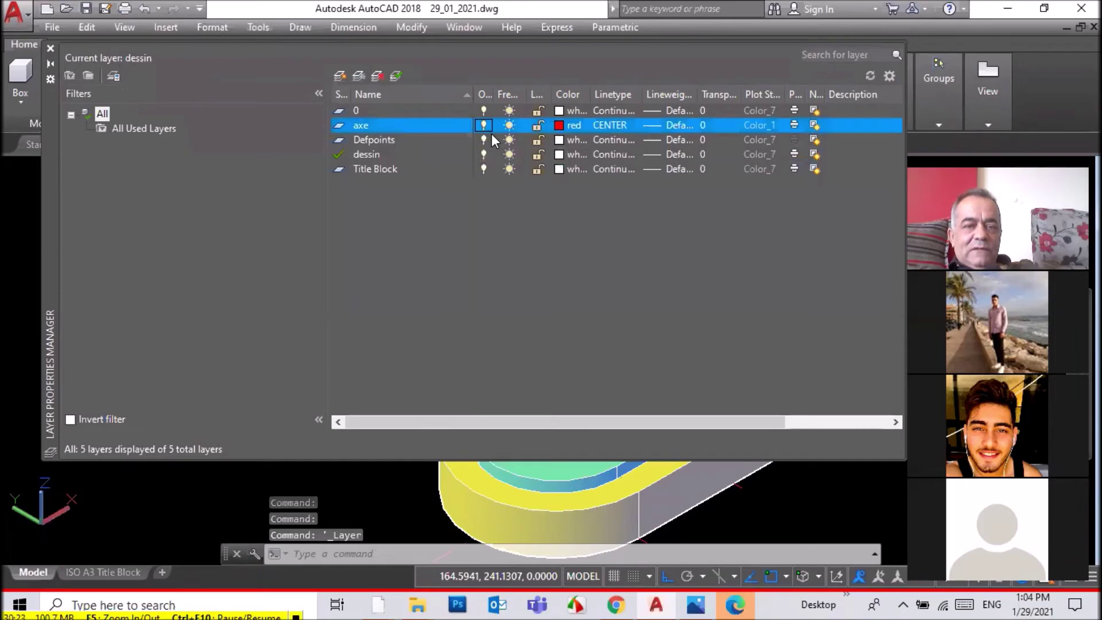
{"action": "left_click", "coordinate": [399, 153]}
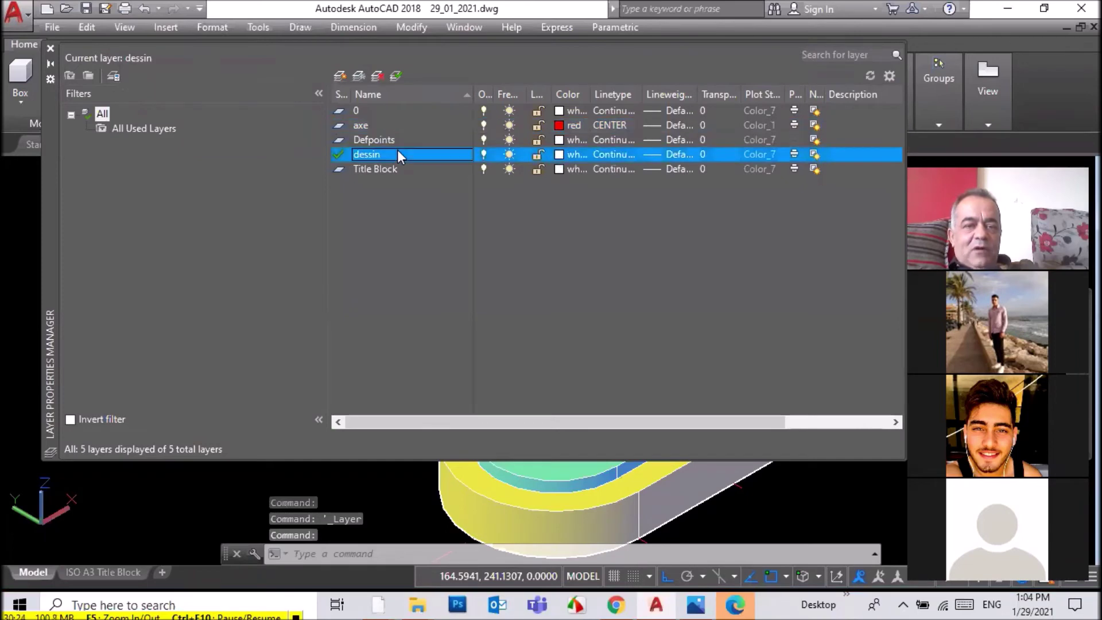
{"action": "left_click", "coordinate": [51, 48]}
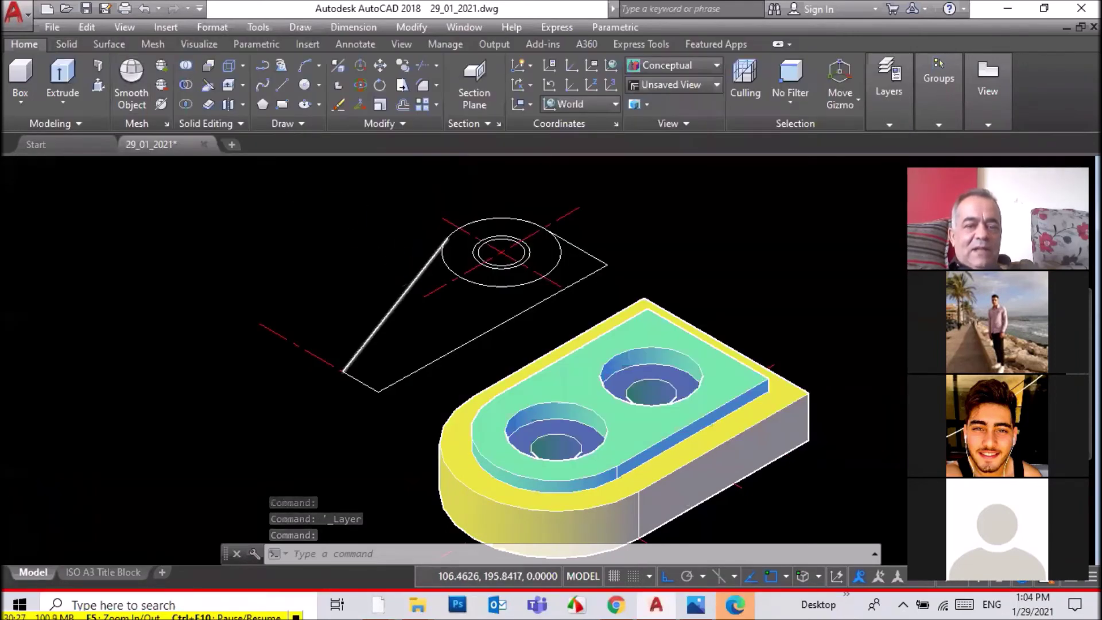
{"action": "scroll", "coordinate": [429, 301], "scroll_direction": "up", "scroll_amount": 1}
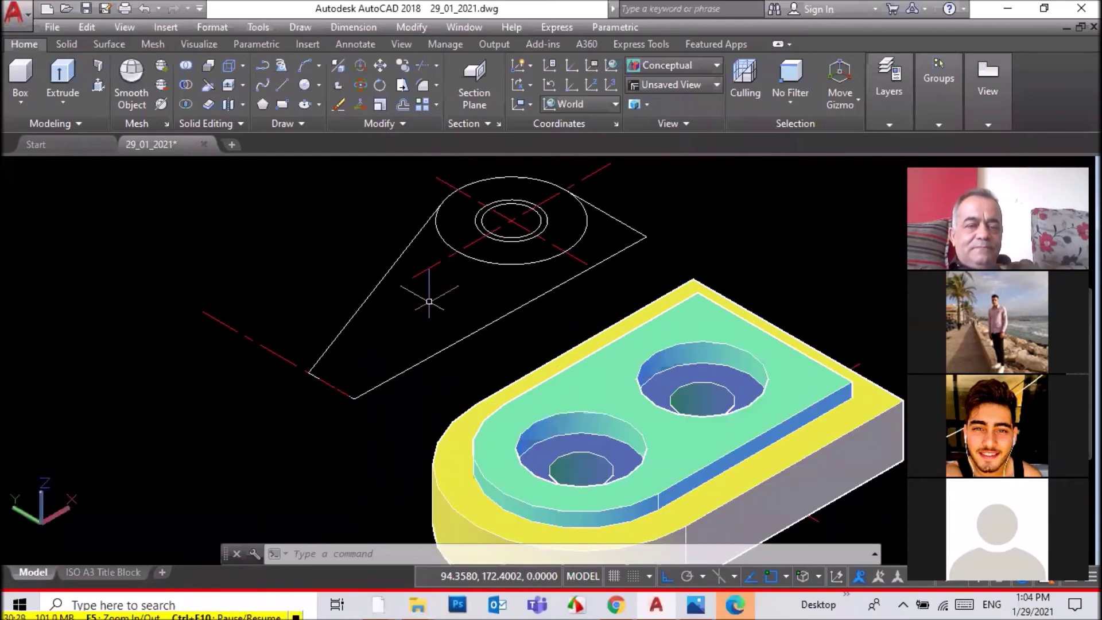
Copy the tapered arm outline with its boss circles and centre lines to a second position
{"action": "scroll", "coordinate": [428, 301], "scroll_direction": "down", "scroll_amount": 3}
{"action": "scroll", "coordinate": [539, 268], "scroll_direction": "up", "scroll_amount": 2}
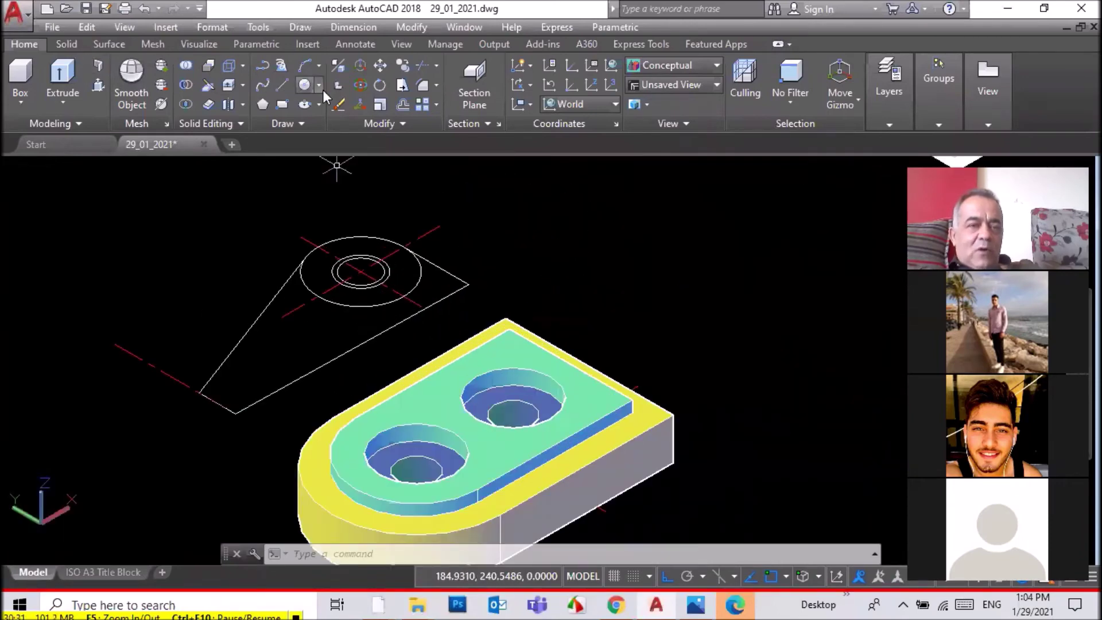
{"action": "left_click", "coordinate": [402, 68]}
{"action": "left_click", "coordinate": [436, 188]}
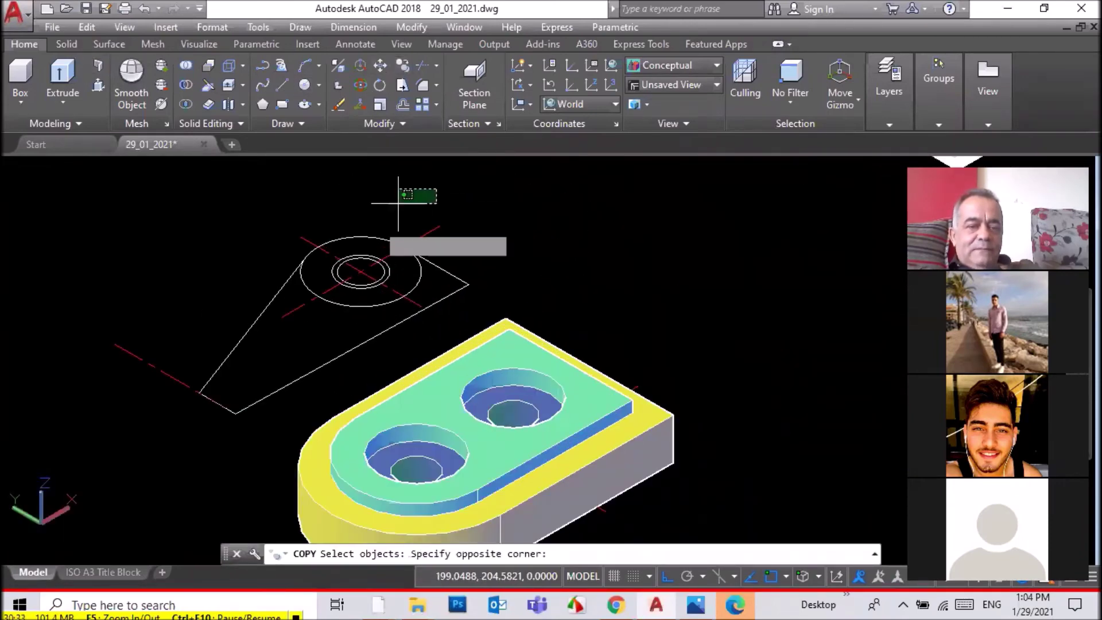
{"action": "left_click", "coordinate": [236, 311]}
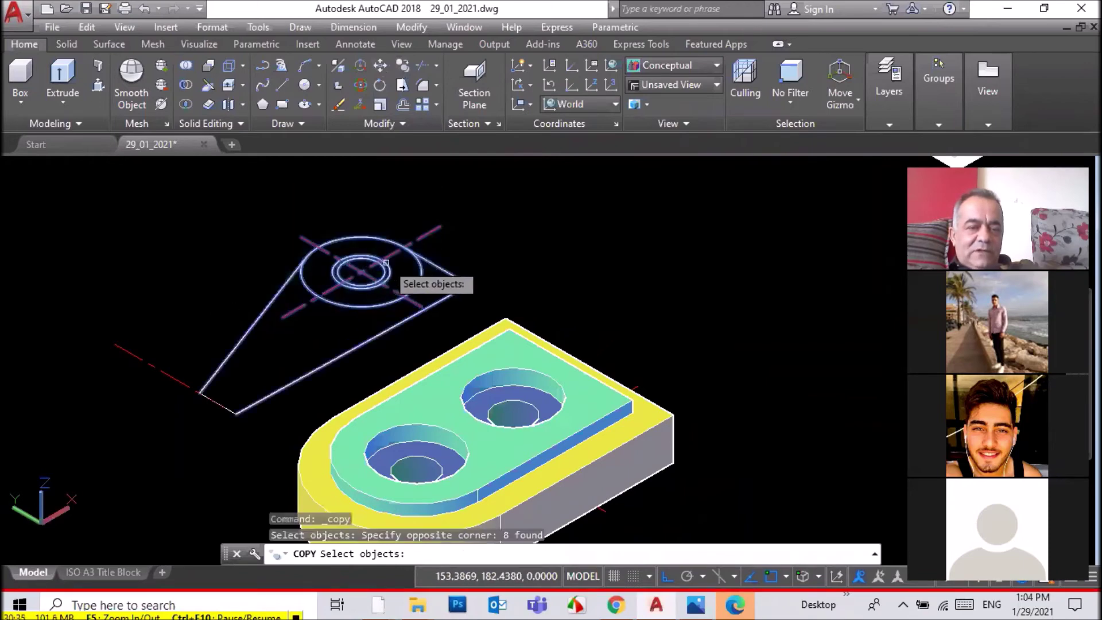
{"action": "left_click", "coordinate": [217, 403]}
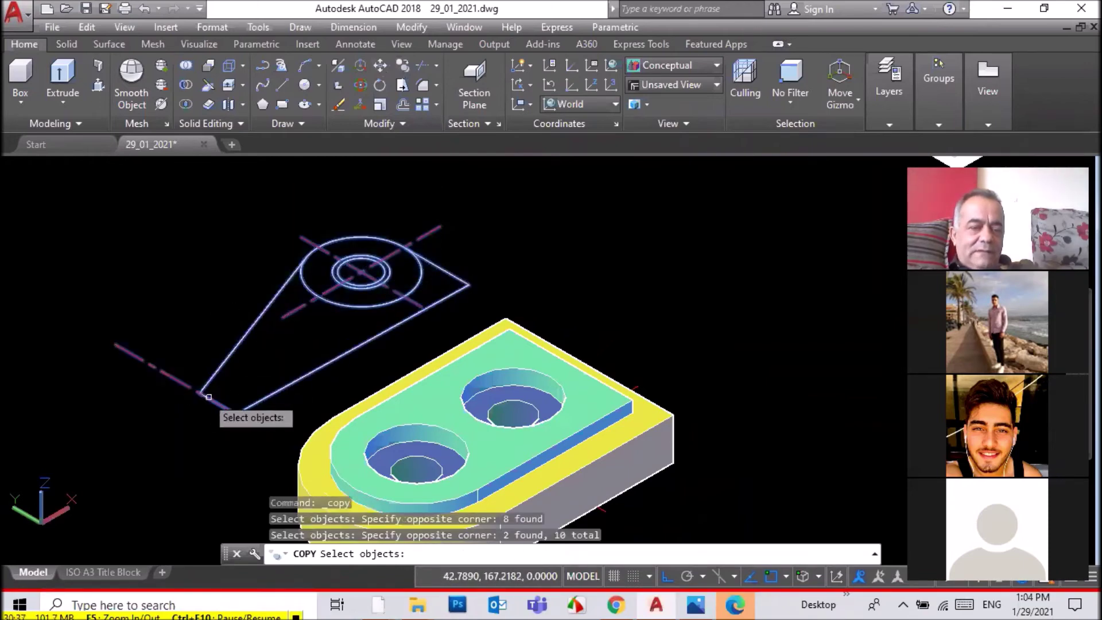
{"action": "key", "text": "Return"}
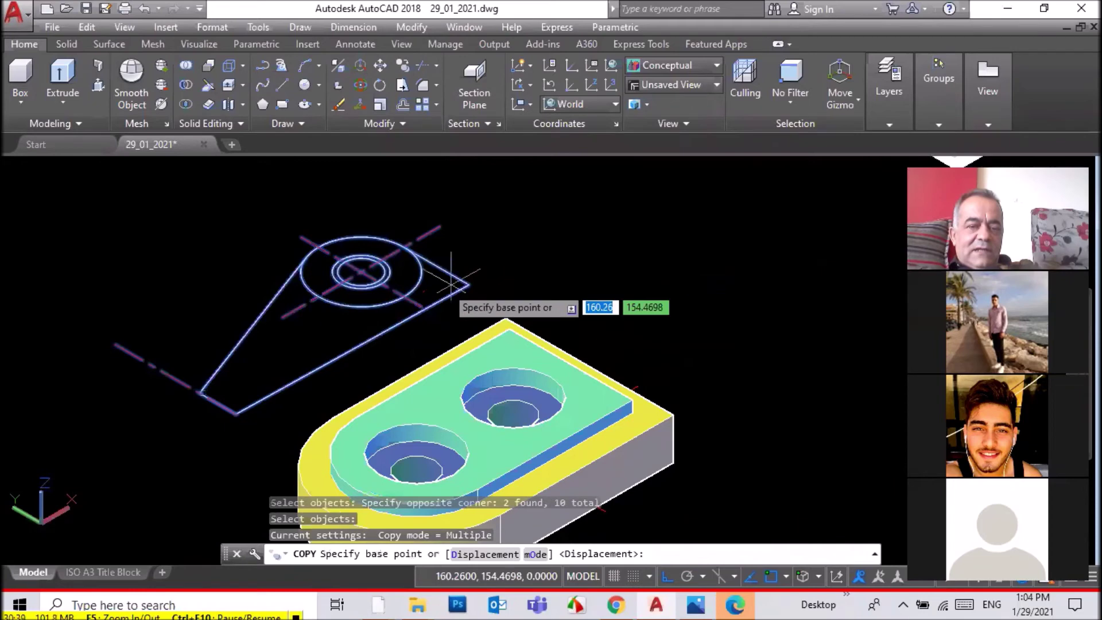
{"action": "left_click", "coordinate": [468, 283]}
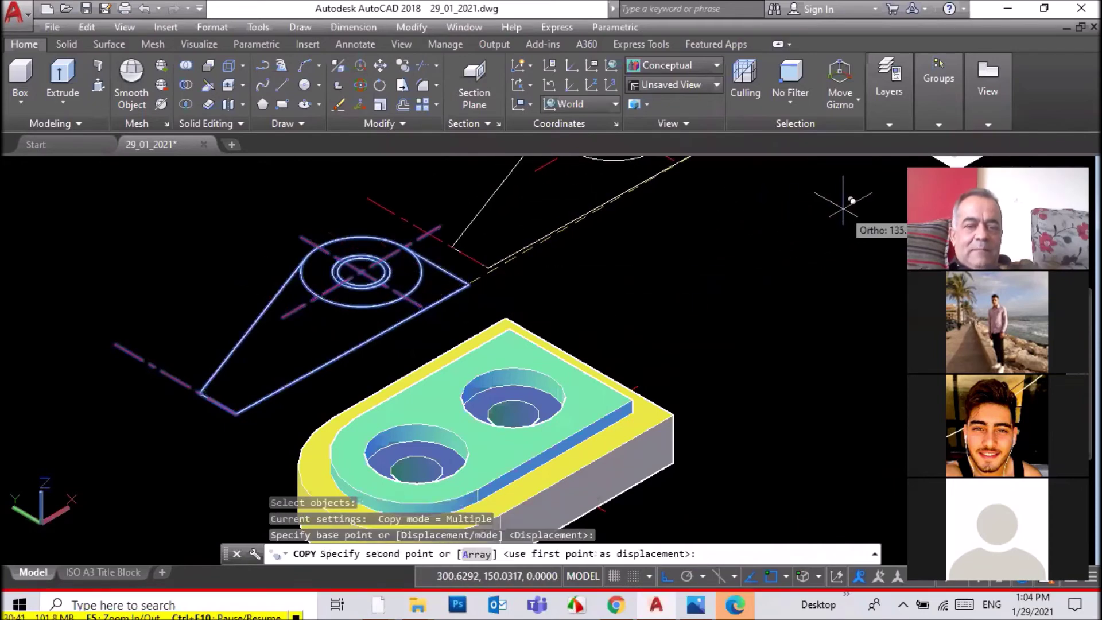
{"action": "scroll", "coordinate": [850, 212], "scroll_direction": "down", "scroll_amount": 3}
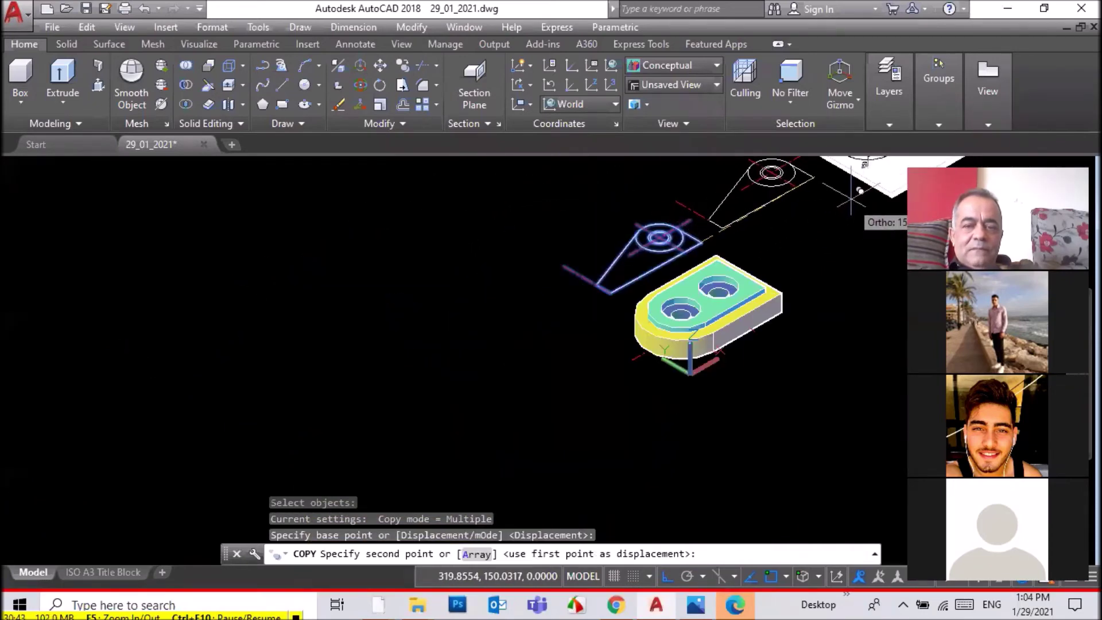
{"action": "left_click", "coordinate": [845, 195]}
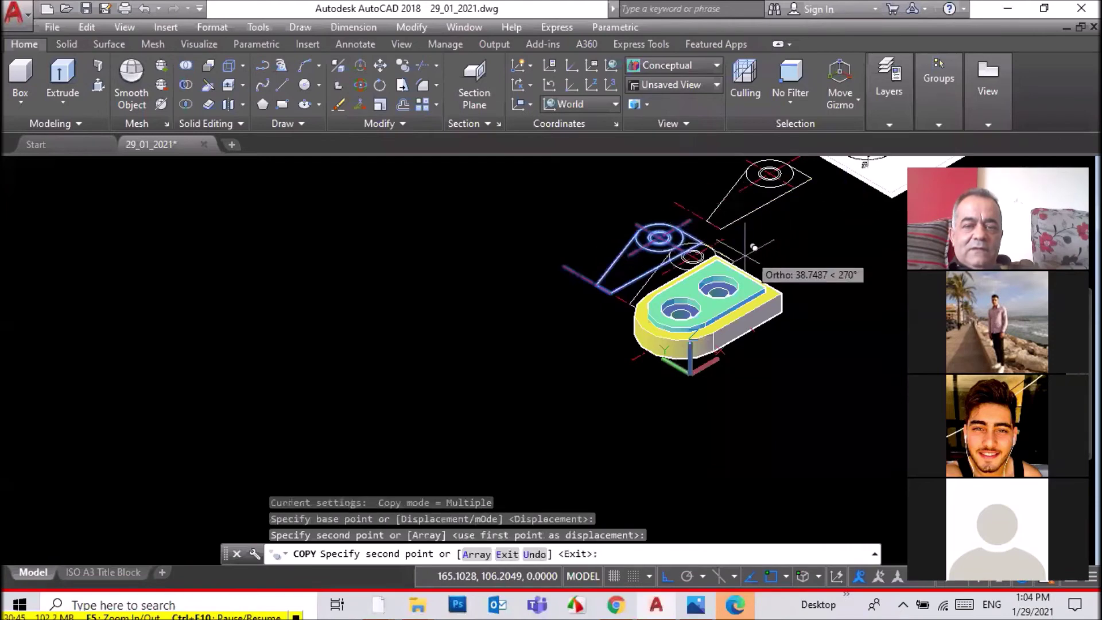
{"action": "key", "text": "Escape"}
Erase the duplicate inner circle on the copied arm, then bring up the reference drawing
{"action": "scroll", "coordinate": [611, 220], "scroll_direction": "up", "scroll_amount": 1}
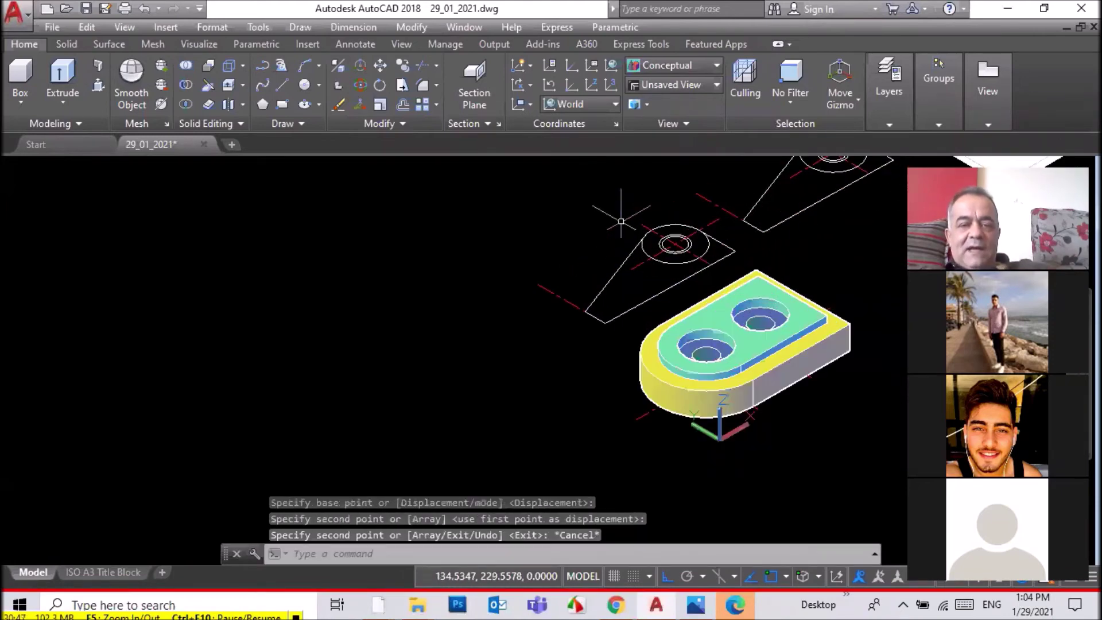
{"action": "scroll", "coordinate": [611, 220], "scroll_direction": "up", "scroll_amount": 2}
{"action": "scroll", "coordinate": [801, 301], "scroll_direction": "up", "scroll_amount": 2}
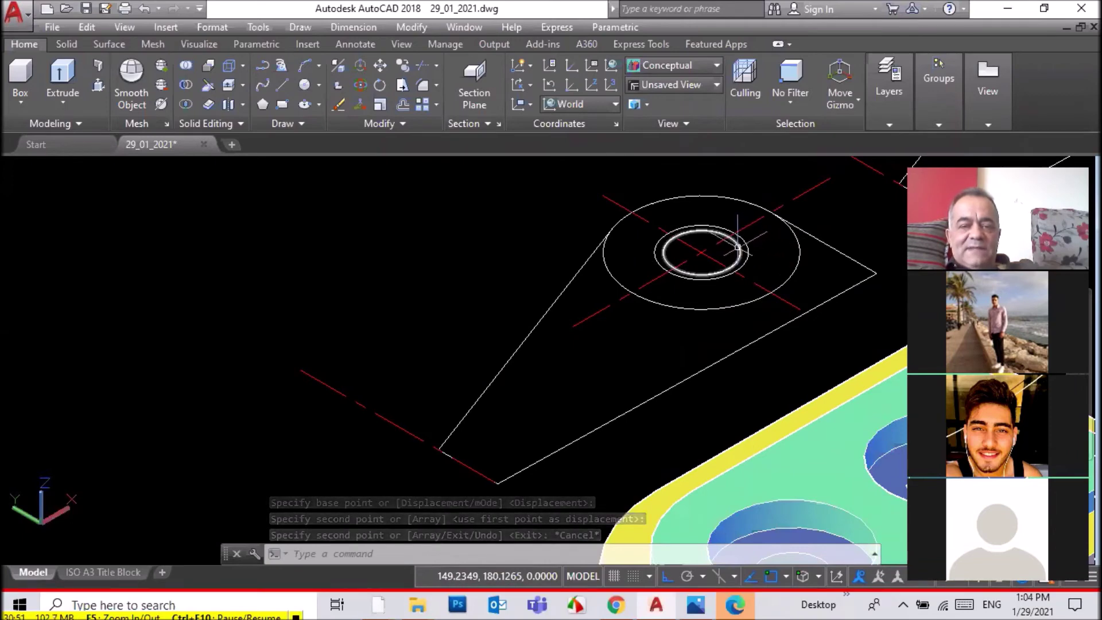
{"action": "left_click", "coordinate": [738, 248]}
{"action": "key", "text": "Escape"}
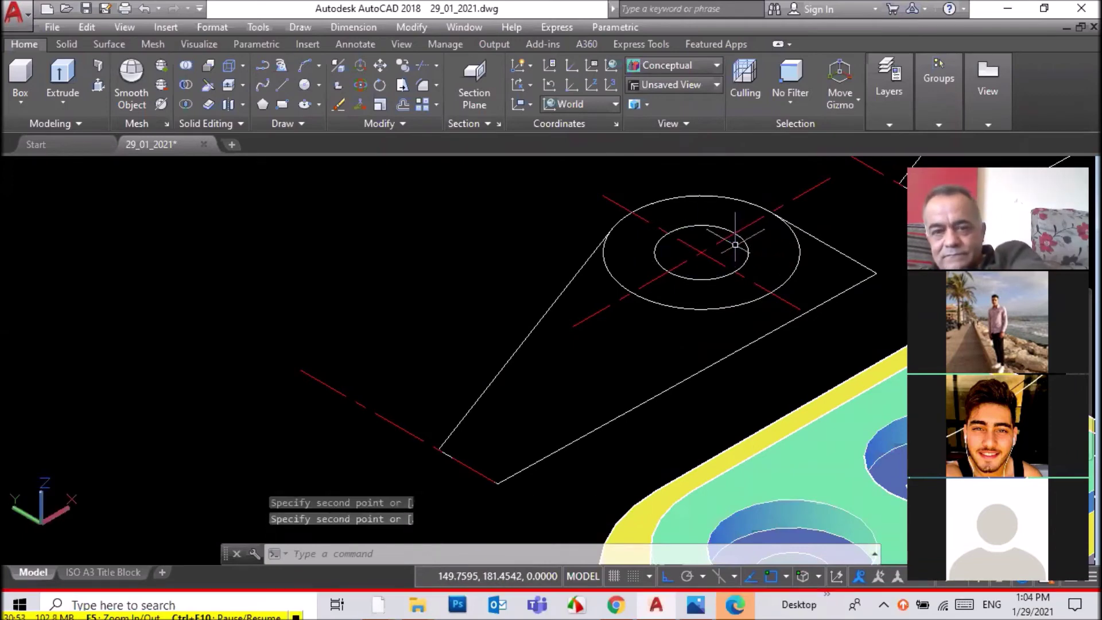
{"action": "key", "text": "Delete"}
{"action": "scroll", "coordinate": [735, 245], "scroll_direction": "down", "scroll_amount": 3}
{"action": "scroll", "coordinate": [763, 235], "scroll_direction": "down", "scroll_amount": 3}
{"action": "scroll", "coordinate": [793, 224], "scroll_direction": "up", "scroll_amount": 1}
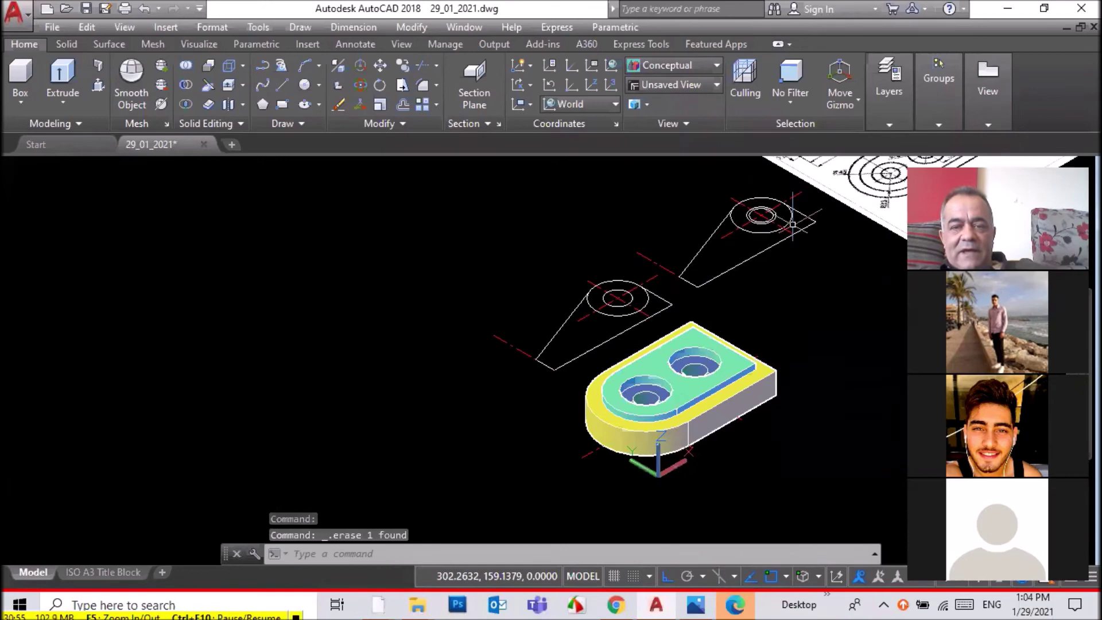
{"action": "scroll", "coordinate": [793, 224], "scroll_direction": "up", "scroll_amount": 1}
{"action": "scroll", "coordinate": [769, 212], "scroll_direction": "up", "scroll_amount": 2}
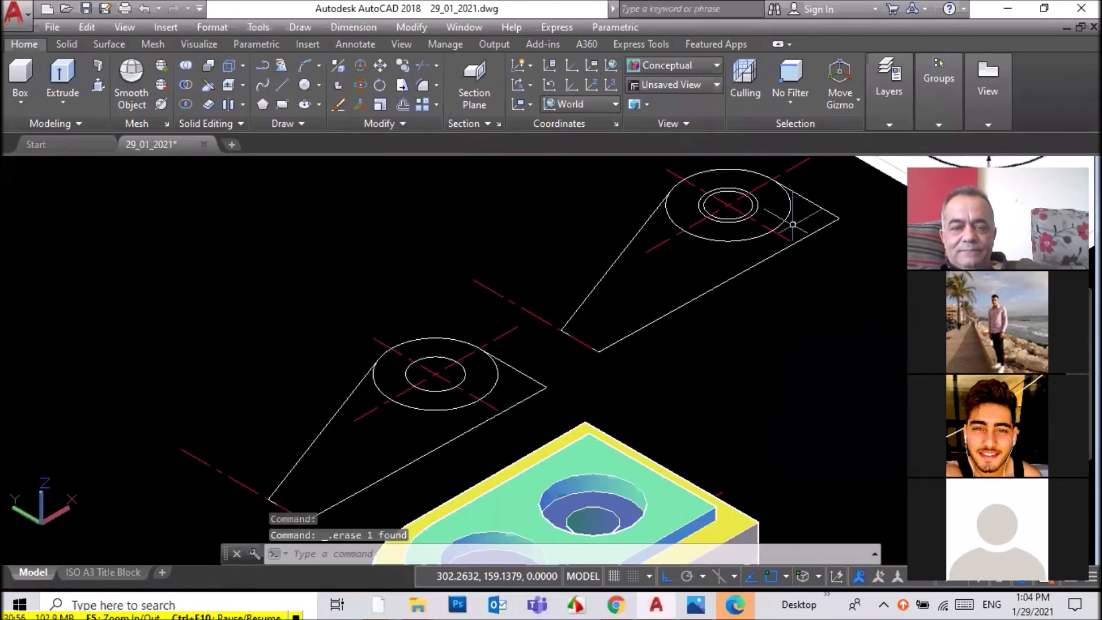
{"action": "left_click", "coordinate": [760, 205]}
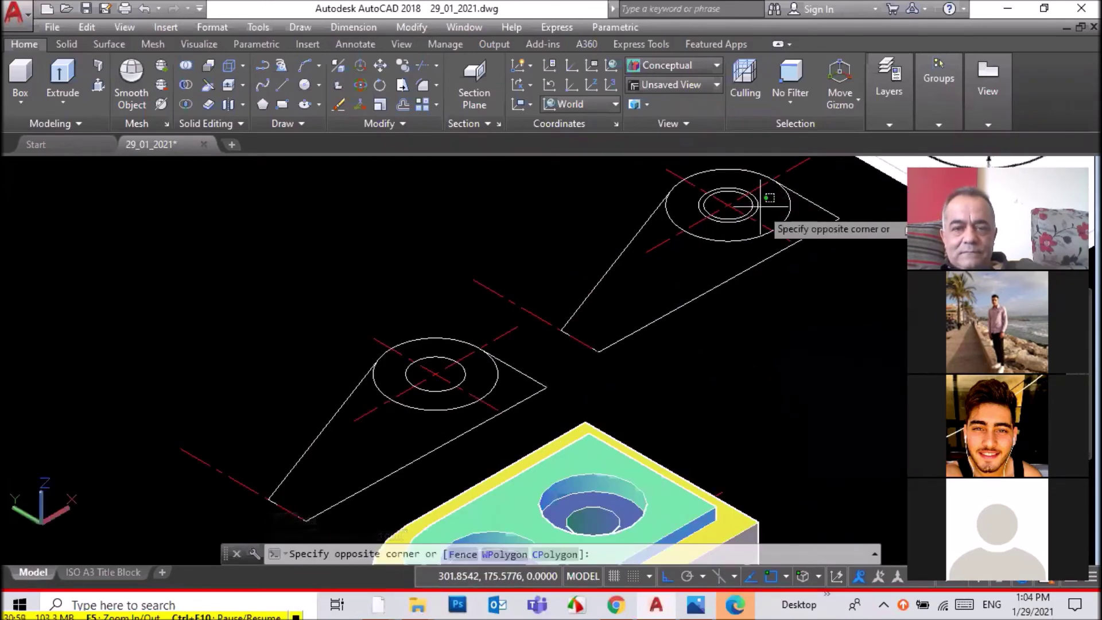
{"action": "scroll", "coordinate": [764, 207], "scroll_direction": "up", "scroll_amount": 3}
{"action": "left_click", "coordinate": [703, 599]}
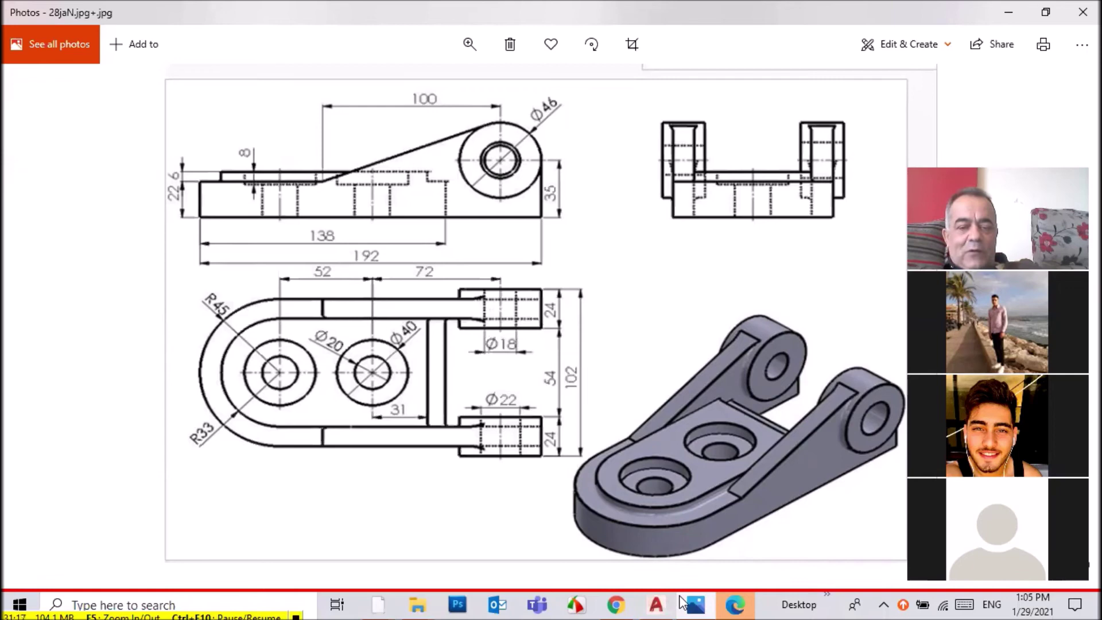
Return from the Photos reference drawing to the AutoCAD bracket model
{"action": "mouse_move", "coordinate": [656, 605]}
{"action": "left_click", "coordinate": [663, 601]}
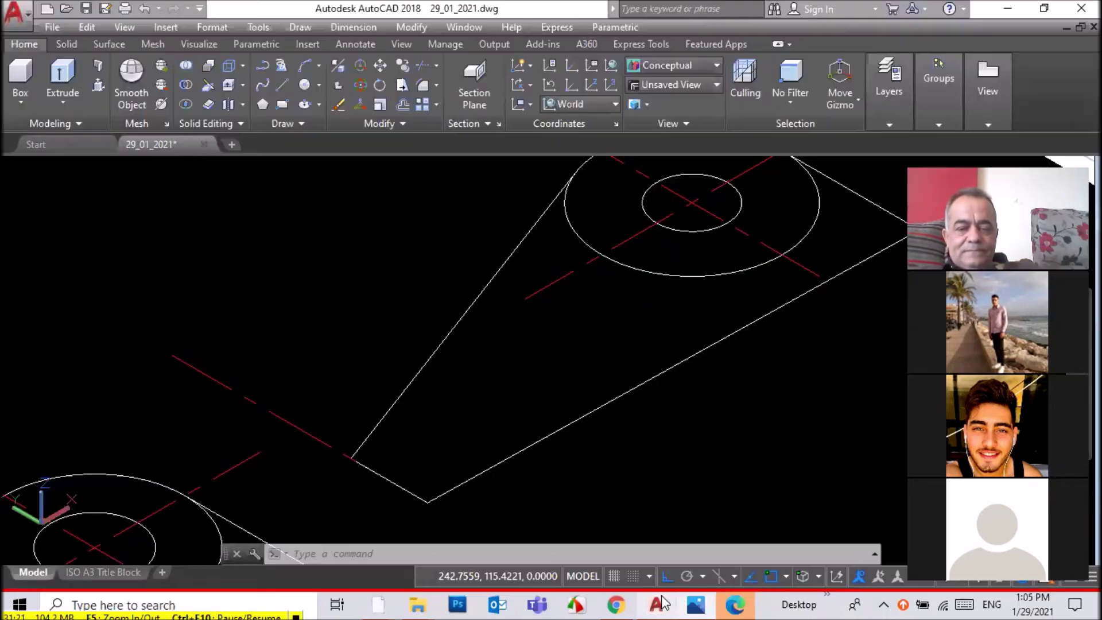
{"action": "scroll", "coordinate": [765, 419], "scroll_direction": "down", "scroll_amount": 4}
{"action": "scroll", "coordinate": [710, 421], "scroll_direction": "down", "scroll_amount": 4}
{"action": "scroll", "coordinate": [648, 459], "scroll_direction": "up", "scroll_amount": 1}
{"action": "scroll", "coordinate": [651, 456], "scroll_direction": "up", "scroll_amount": 3}
{"action": "scroll", "coordinate": [654, 455], "scroll_direction": "up", "scroll_amount": 1}
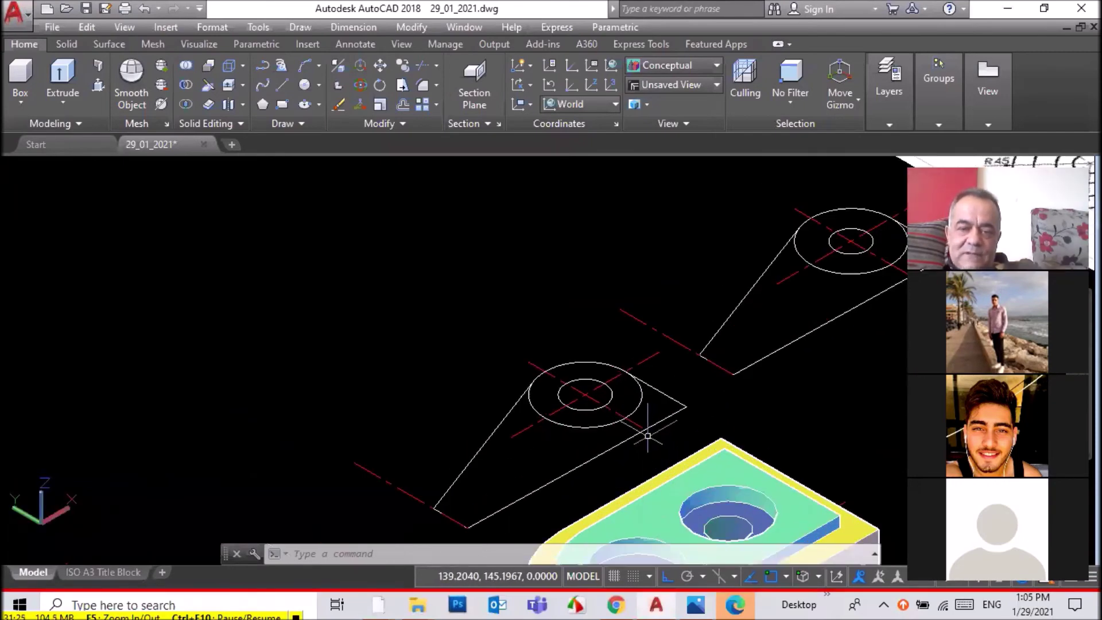
{"action": "left_click", "coordinate": [857, 252]}
{"action": "scroll", "coordinate": [857, 252], "scroll_direction": "up", "scroll_amount": 1}
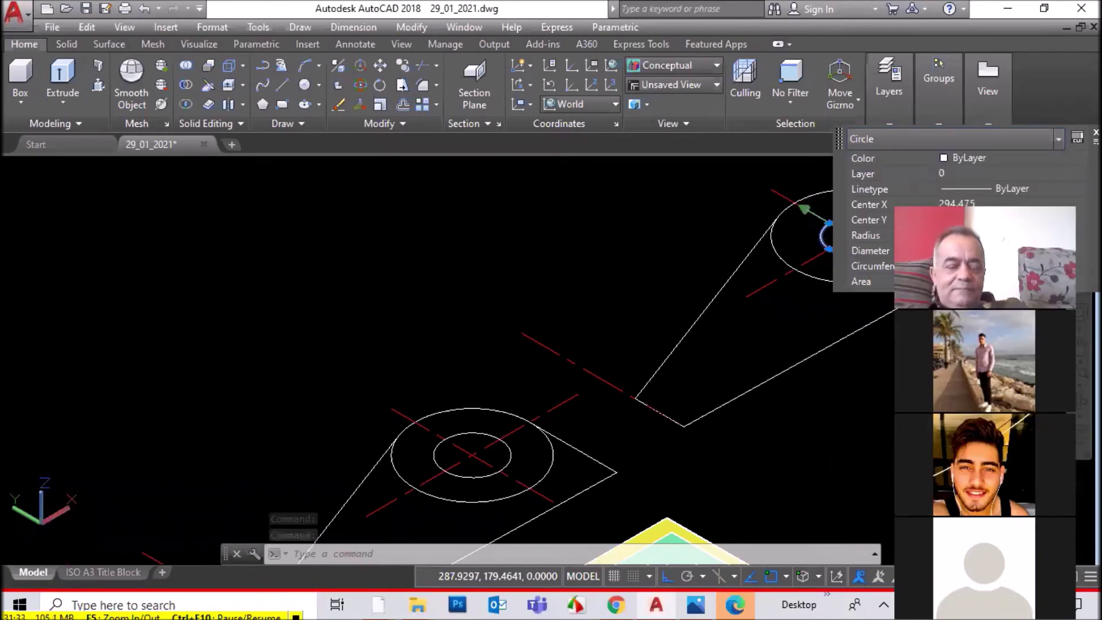
{"action": "key", "text": "Escape"}
{"action": "key", "text": "Escape"}
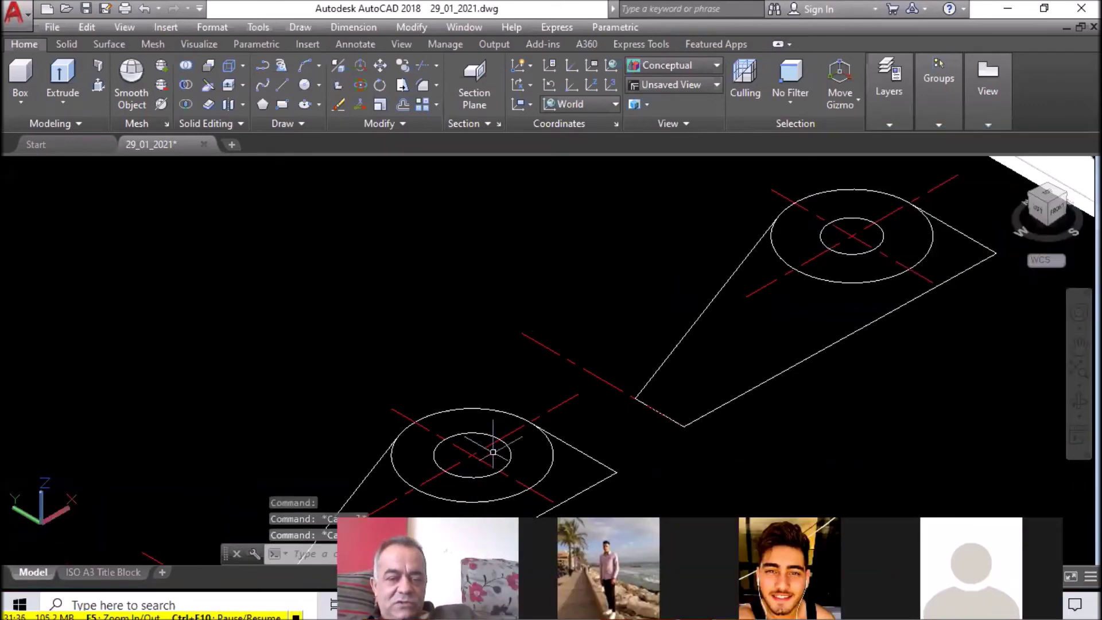
{"action": "left_click", "coordinate": [494, 434]}
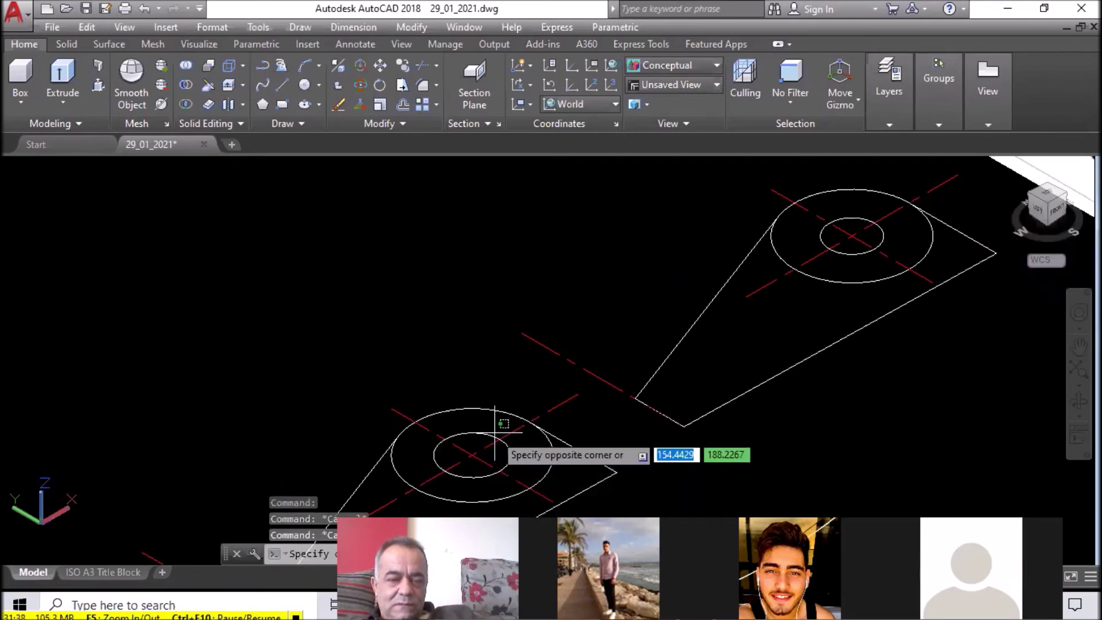
{"action": "left_click", "coordinate": [496, 451]}
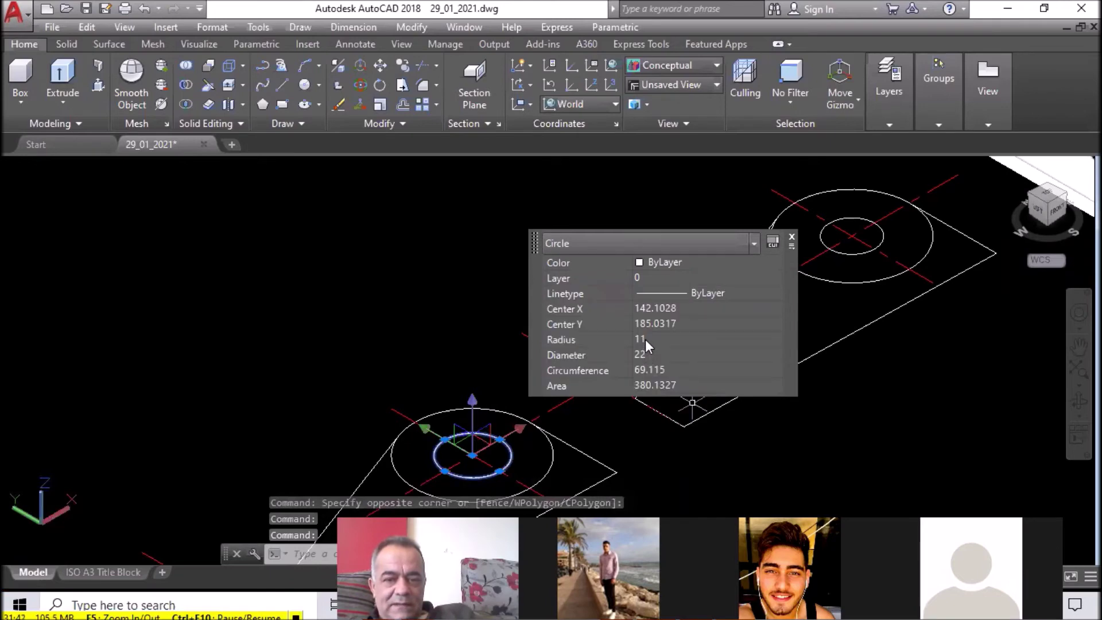
{"action": "key", "text": "Escape"}
{"action": "scroll", "coordinate": [564, 326], "scroll_direction": "down", "scroll_amount": 2}
{"action": "scroll", "coordinate": [565, 325], "scroll_direction": "down", "scroll_amount": 5}
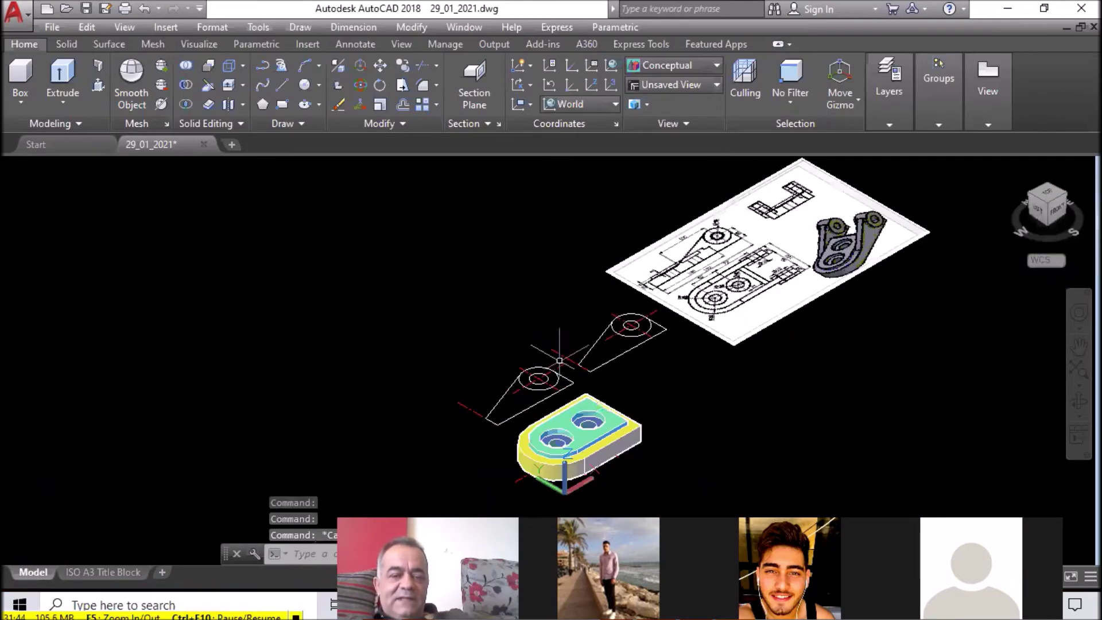
{"action": "scroll", "coordinate": [630, 345], "scroll_direction": "up", "scroll_amount": 3}
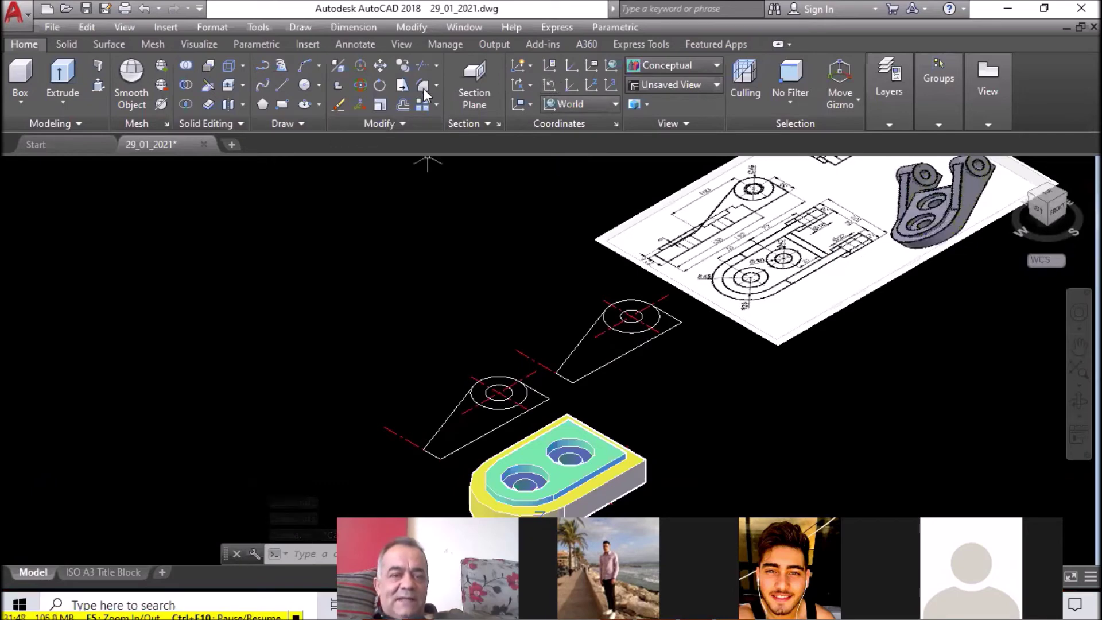
{"action": "left_click", "coordinate": [222, 27]}
Turn off the axe centre-line layer so only outlines, boss circles and base show
{"action": "left_click", "coordinate": [224, 49]}
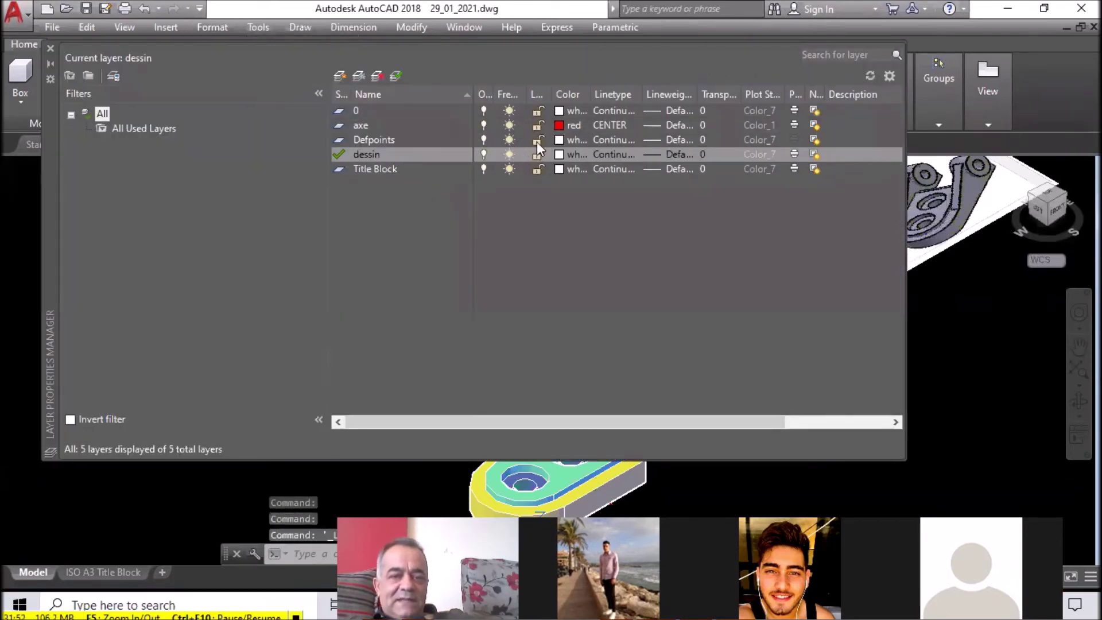
{"action": "left_click", "coordinate": [477, 121]}
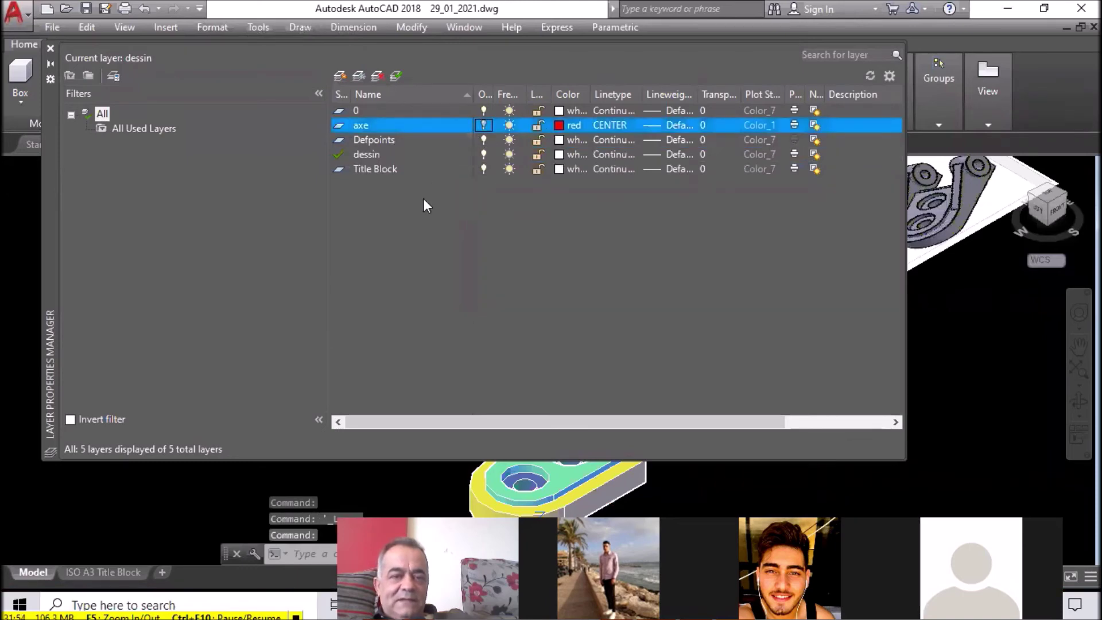
{"action": "key", "text": "Down"}
{"action": "key", "text": "Down"}
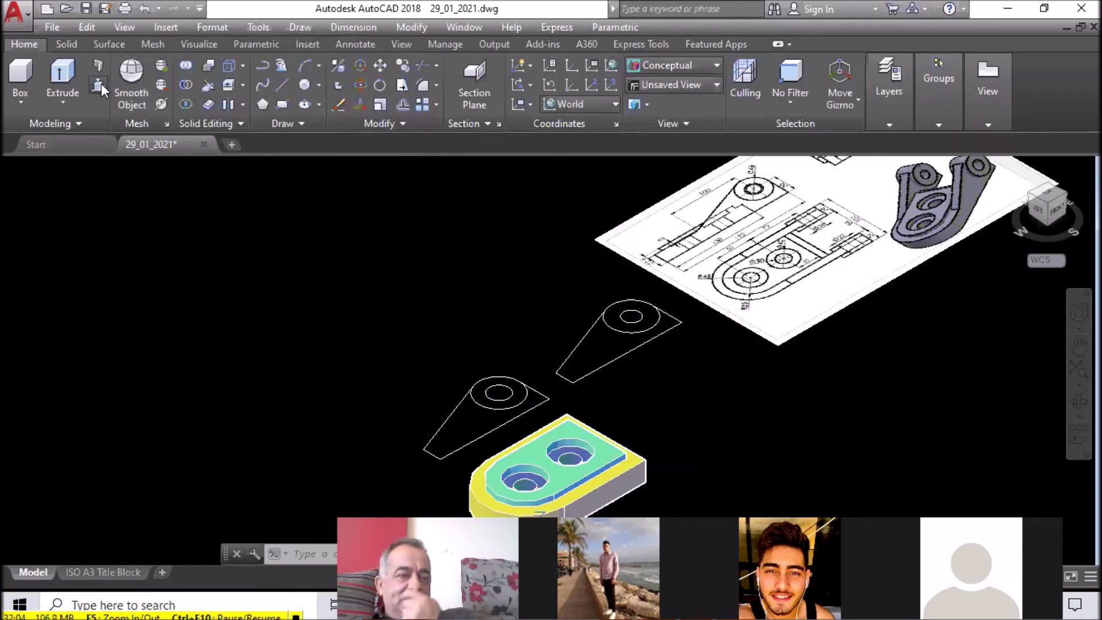
{"action": "key", "text": "ctrl+shift+e"}
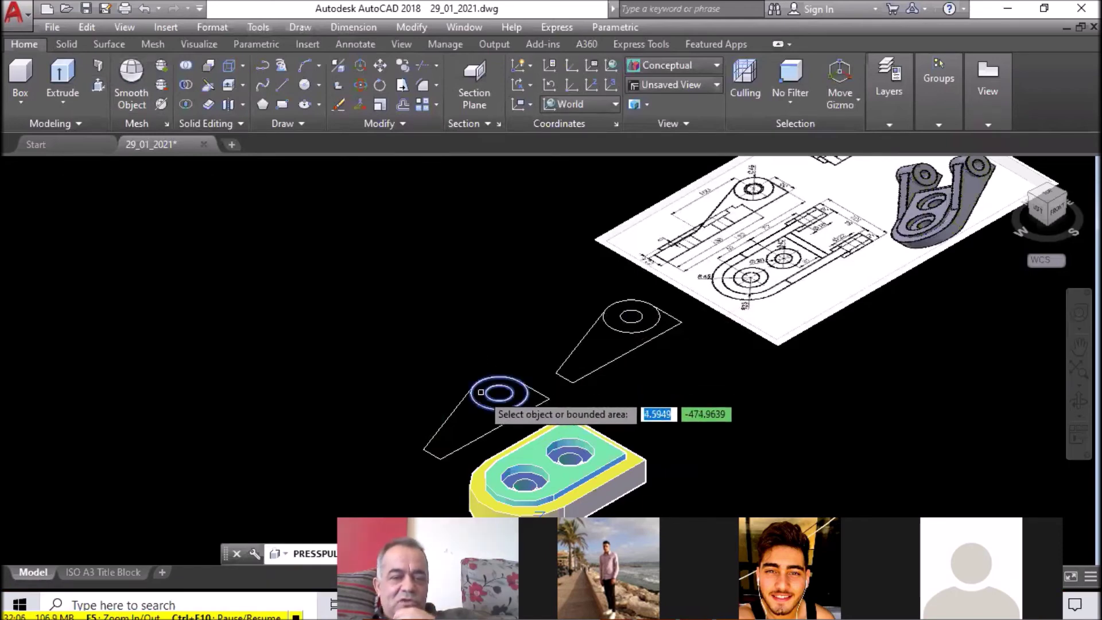
Raise the first arm's boss circle 2 units into a cylinder
{"action": "left_click", "coordinate": [481, 392]}
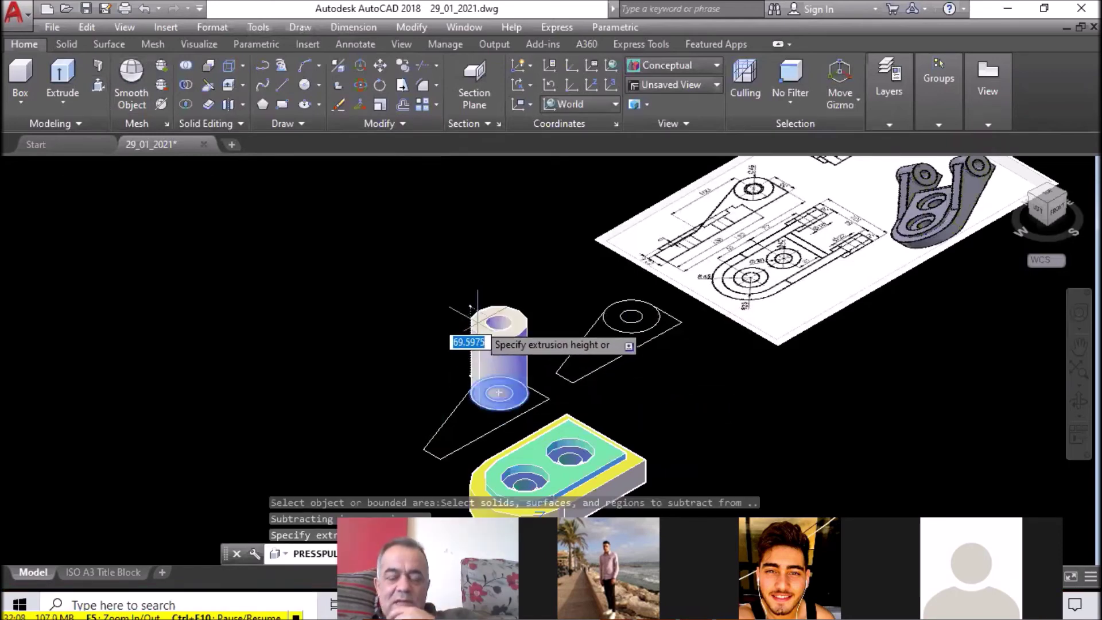
{"action": "type", "text": "24"}
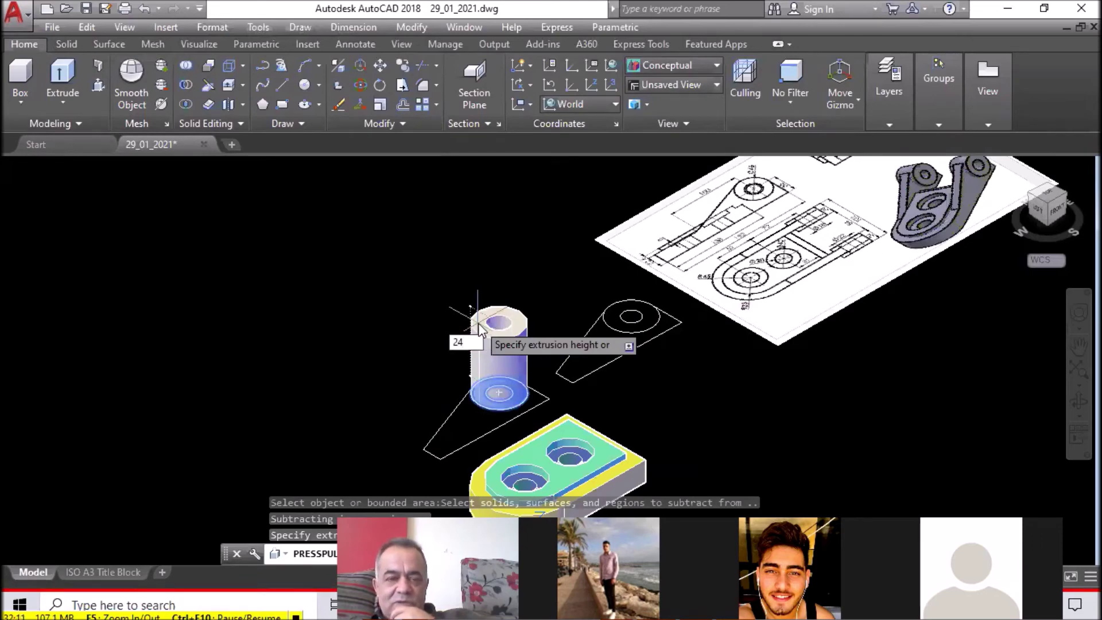
{"action": "key", "text": "Return"}
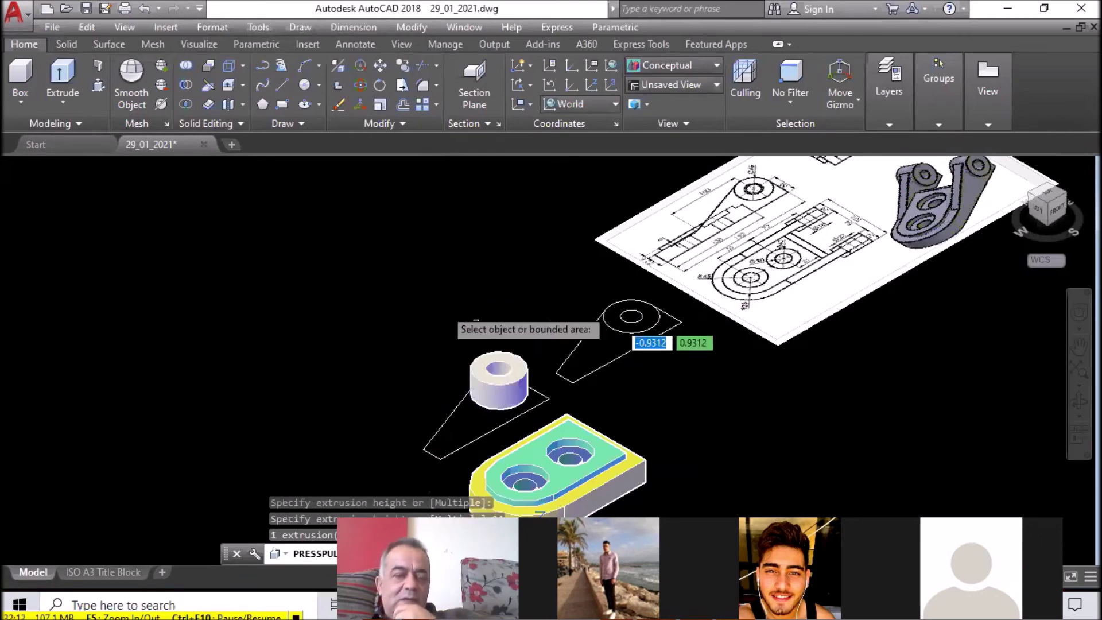
Press-pull the first arm's triangular outline into a 12-unit-thick plate
{"action": "left_click", "coordinate": [98, 85]}
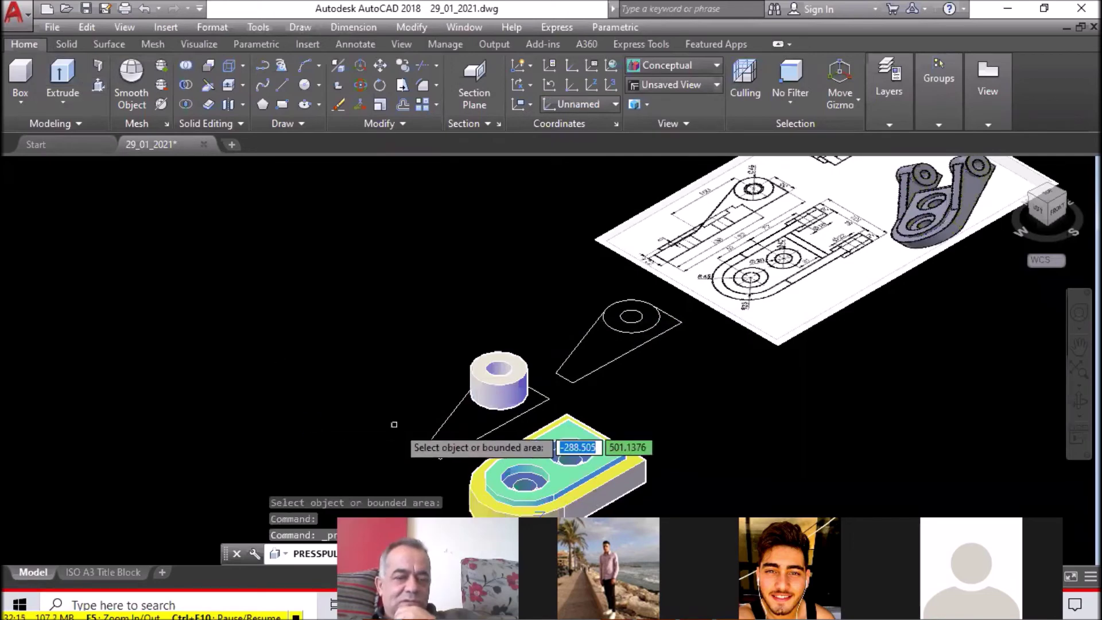
{"action": "left_click", "coordinate": [468, 428]}
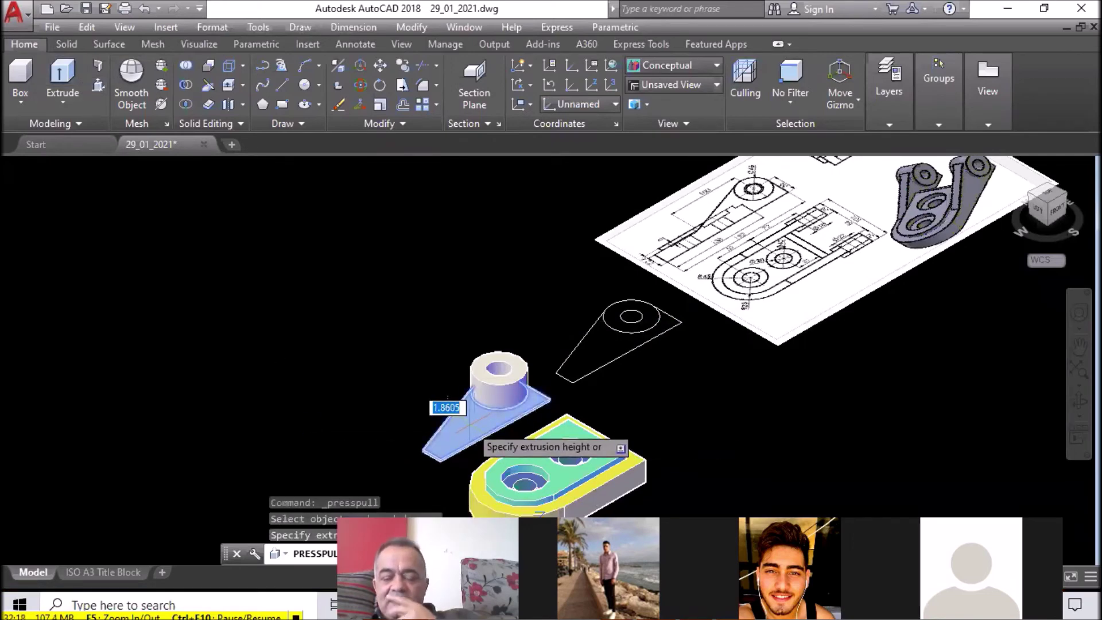
{"action": "type", "text": "12"}
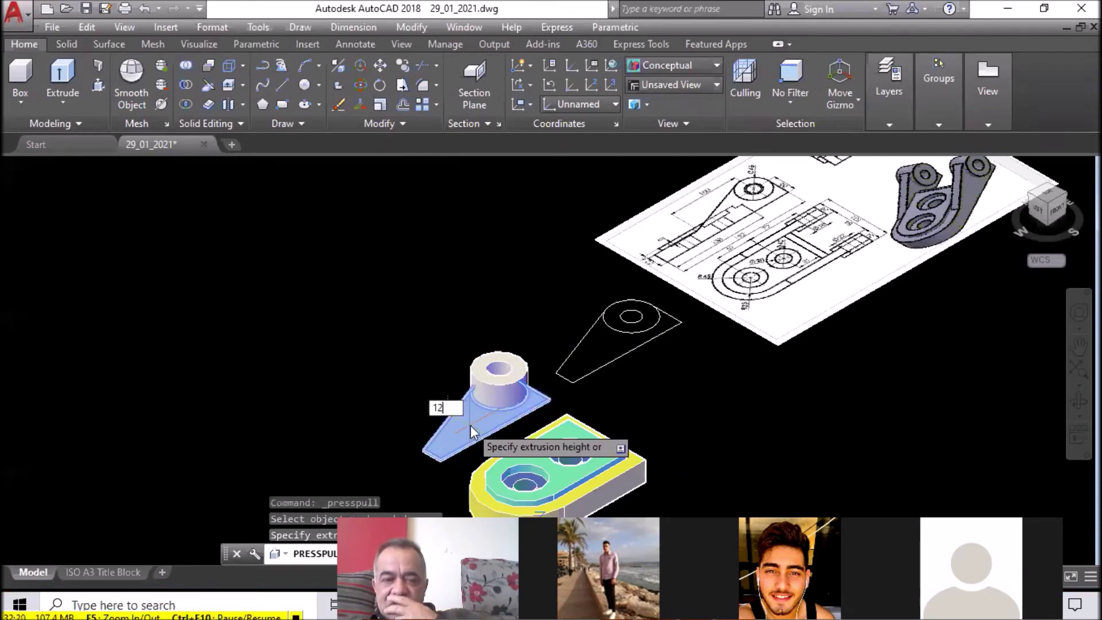
{"action": "left_click", "coordinate": [470, 425]}
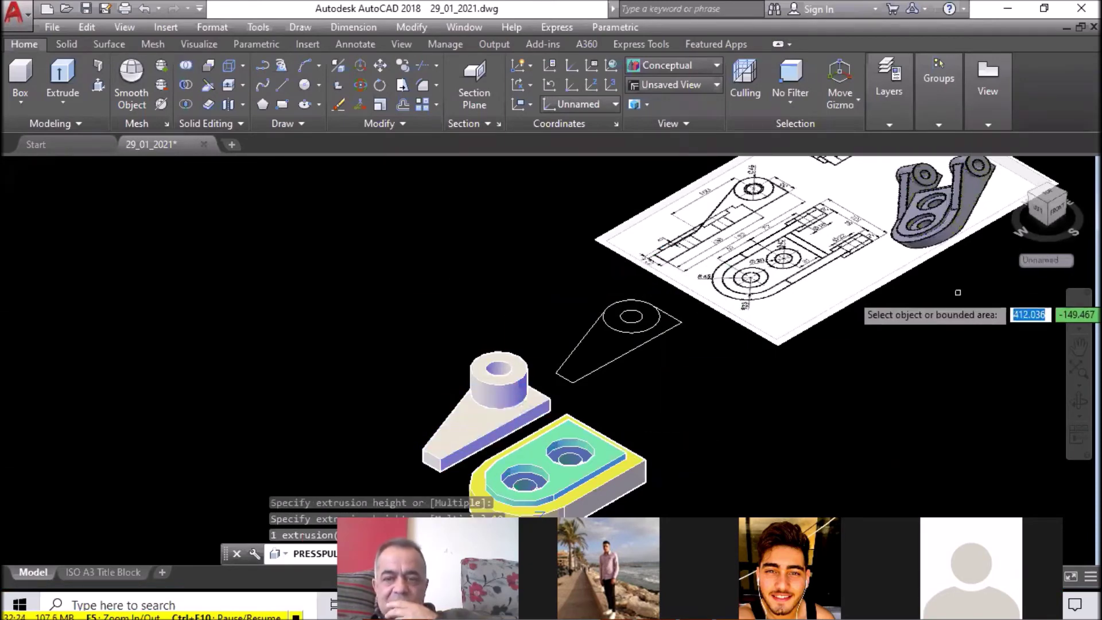
{"action": "left_click", "coordinate": [1057, 210]}
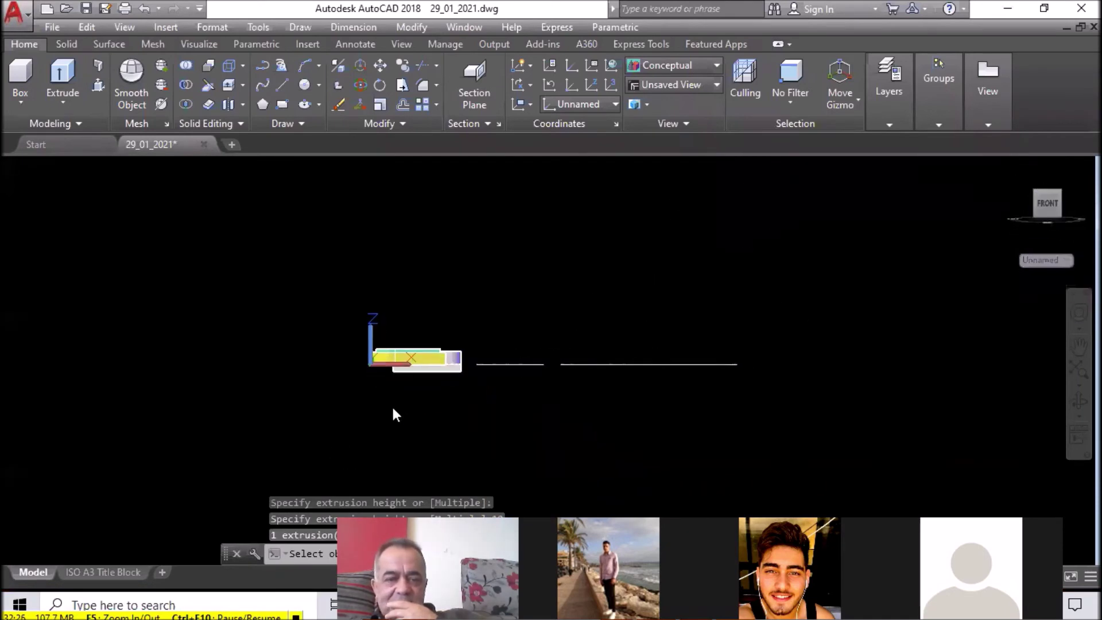
Undo the front-view attempt to return to the isometric state
{"action": "scroll", "coordinate": [436, 362], "scroll_direction": "up", "scroll_amount": 2}
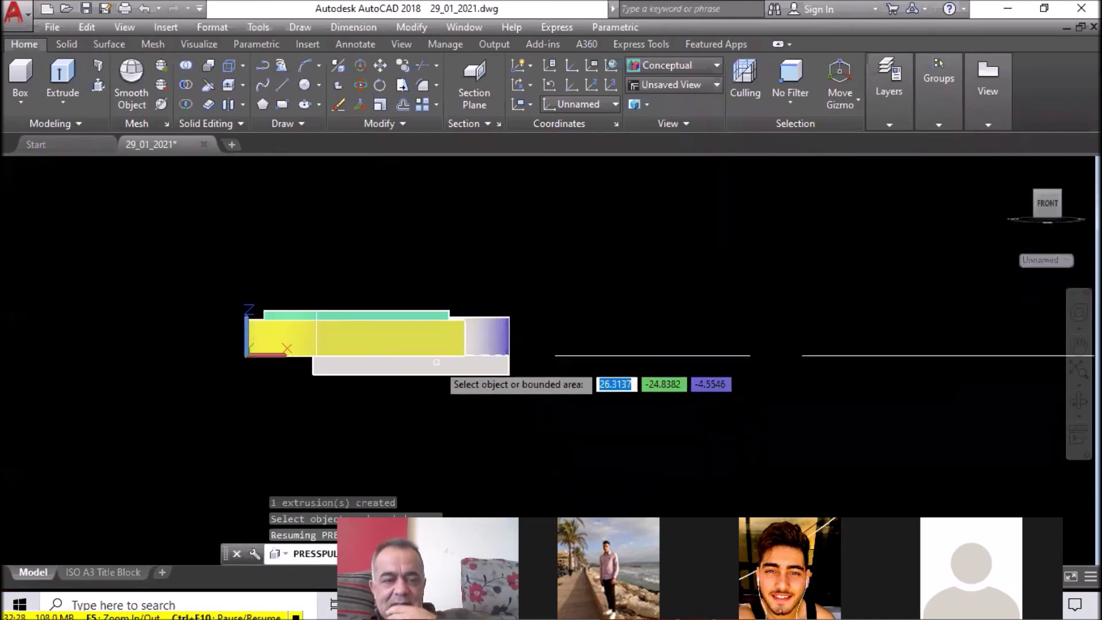
{"action": "left_click", "coordinate": [436, 362]}
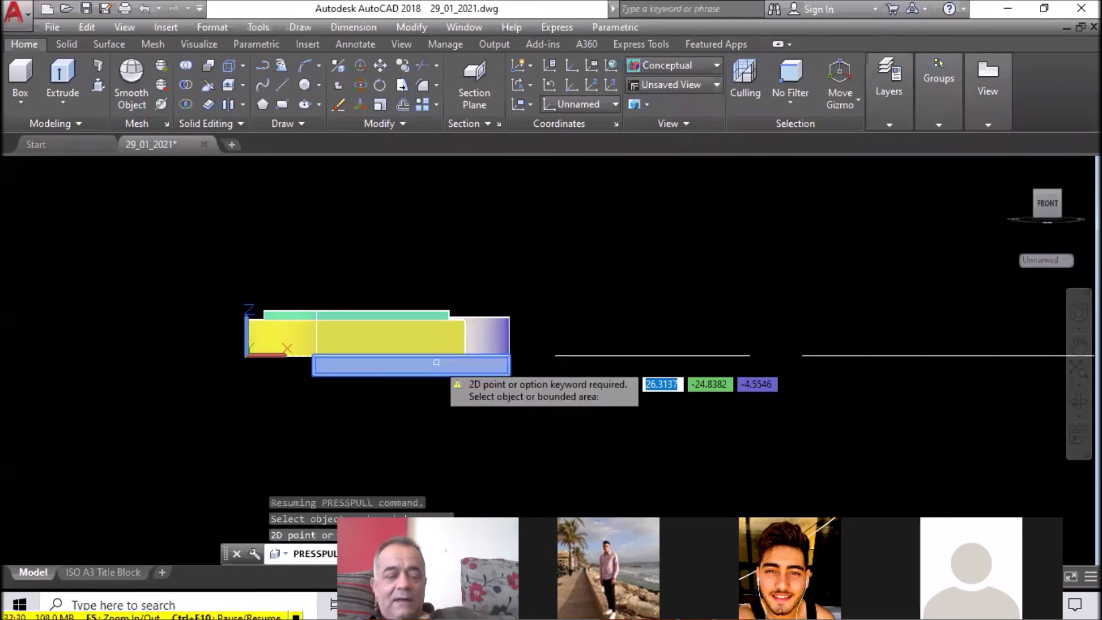
{"action": "key", "text": "ctrl+z"}
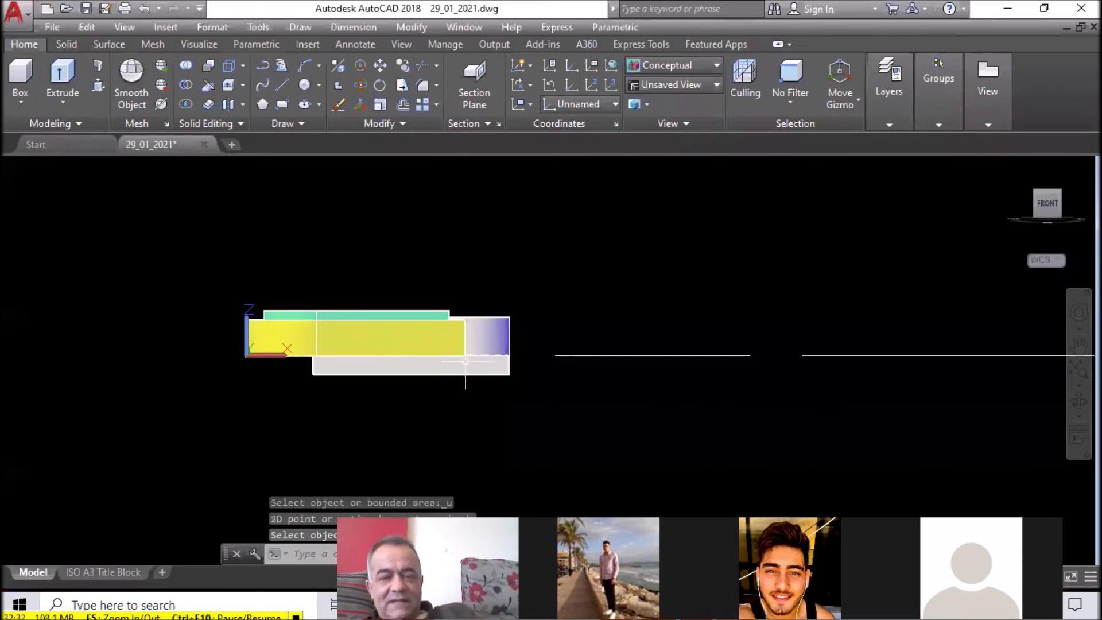
{"action": "left_click", "coordinate": [1038, 194]}
{"action": "key", "text": "ctrl+z"}
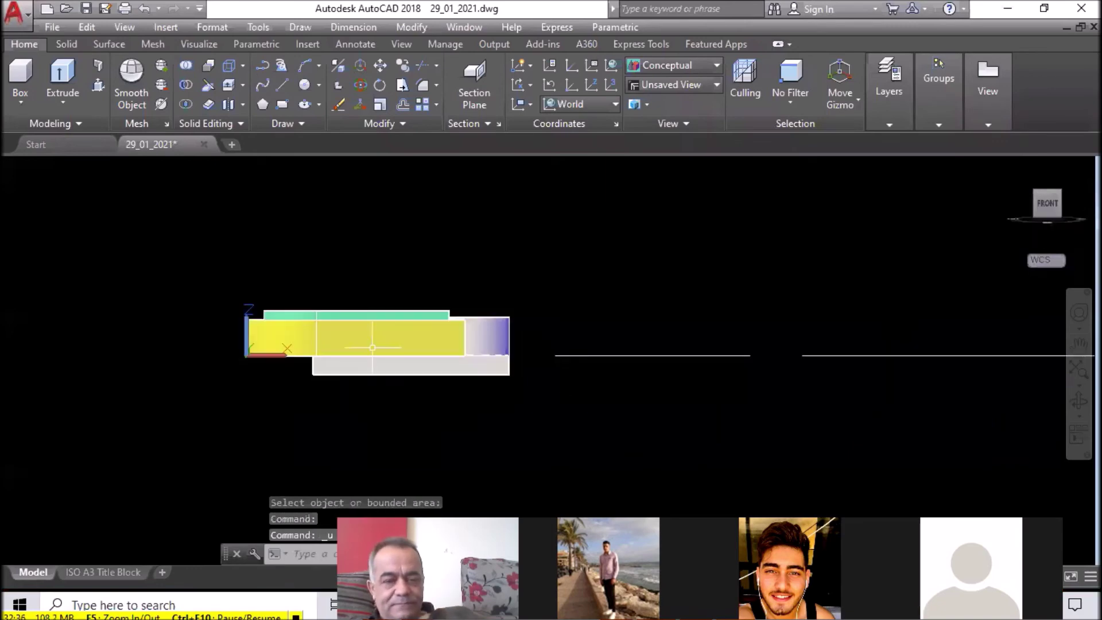
{"action": "key", "text": "ctrl+z"}
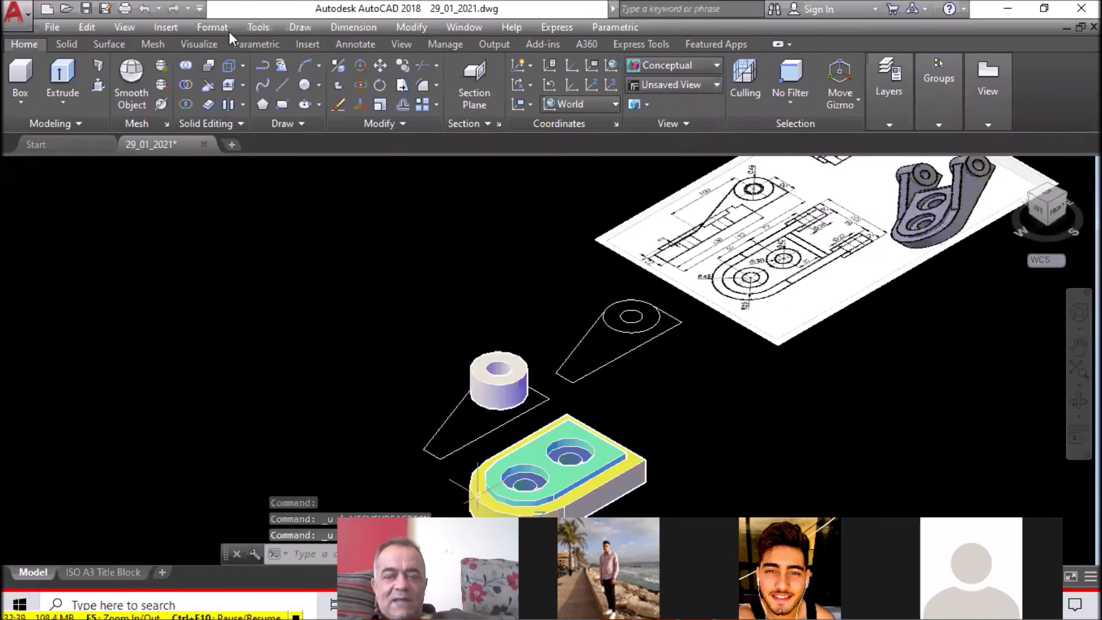
Re-extrude the first arm's triangular plate 12 units thick beneath its boss
{"action": "left_click", "coordinate": [95, 81]}
{"action": "left_click", "coordinate": [483, 423]}
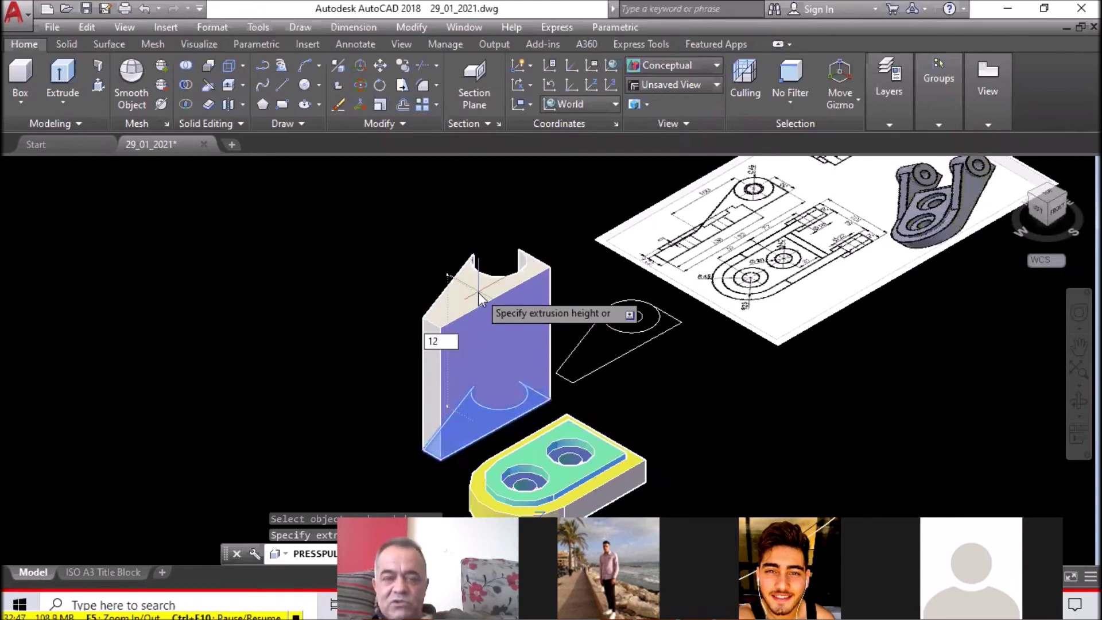
{"action": "key", "text": "Return"}
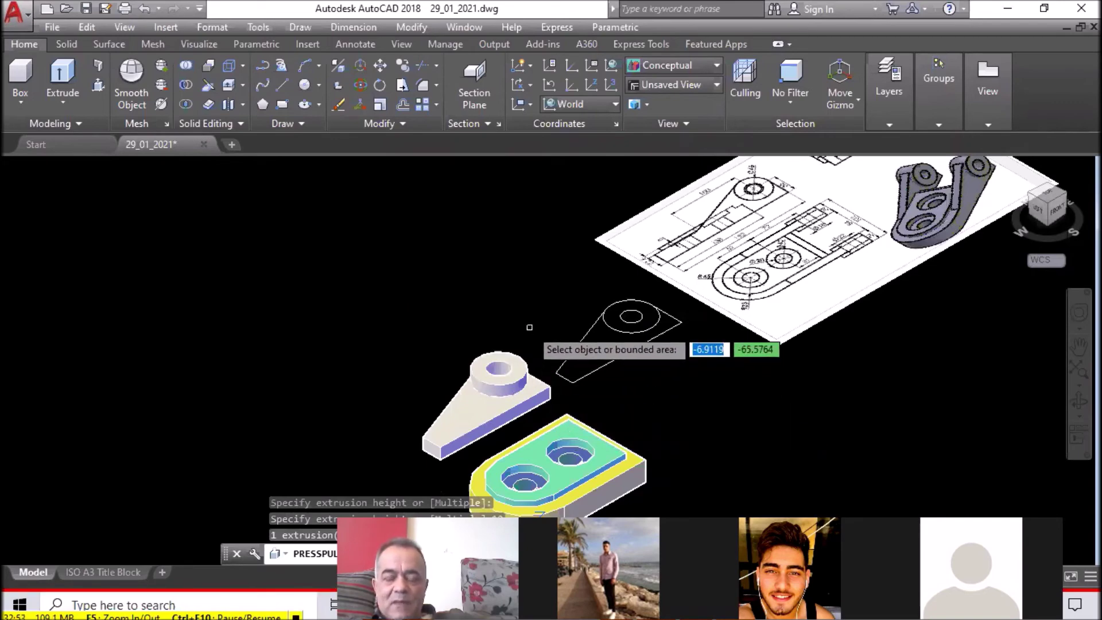
{"action": "scroll", "coordinate": [530, 327], "scroll_direction": "down", "scroll_amount": 1}
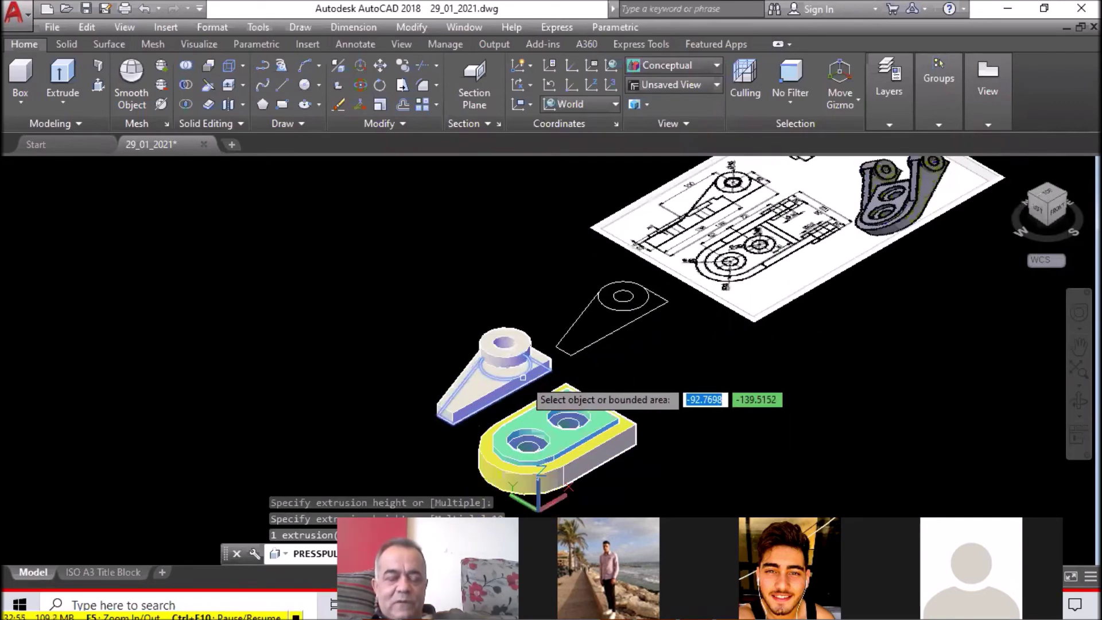
Press-pull the second arm's triangular outline into a 12-unit-thick plate
{"action": "scroll", "coordinate": [655, 326], "scroll_direction": "up", "scroll_amount": 2}
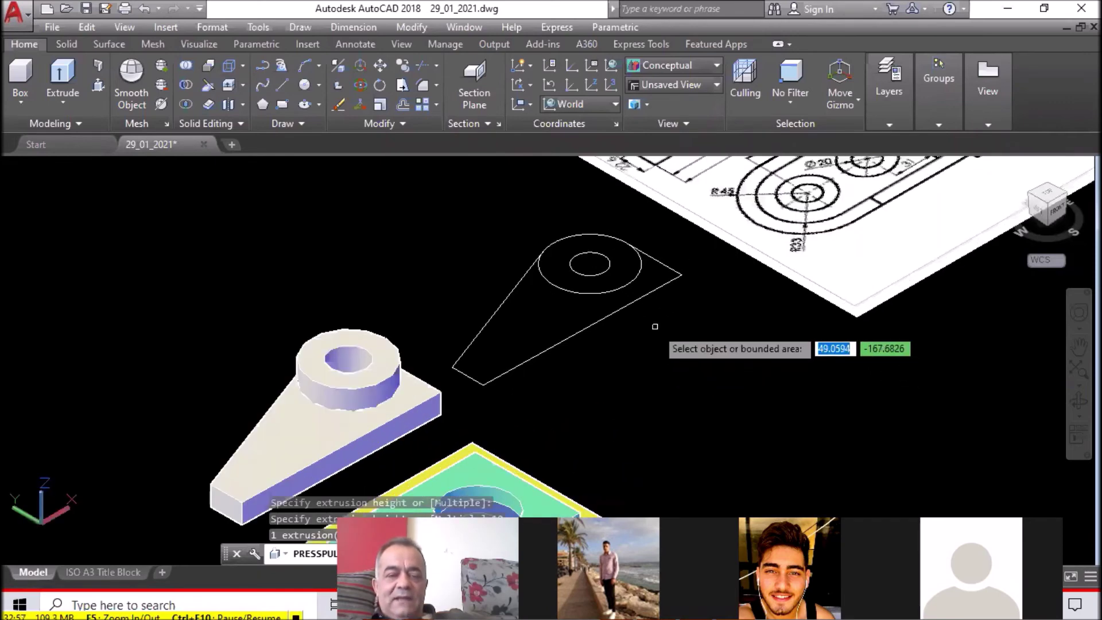
{"action": "left_click", "coordinate": [97, 87]}
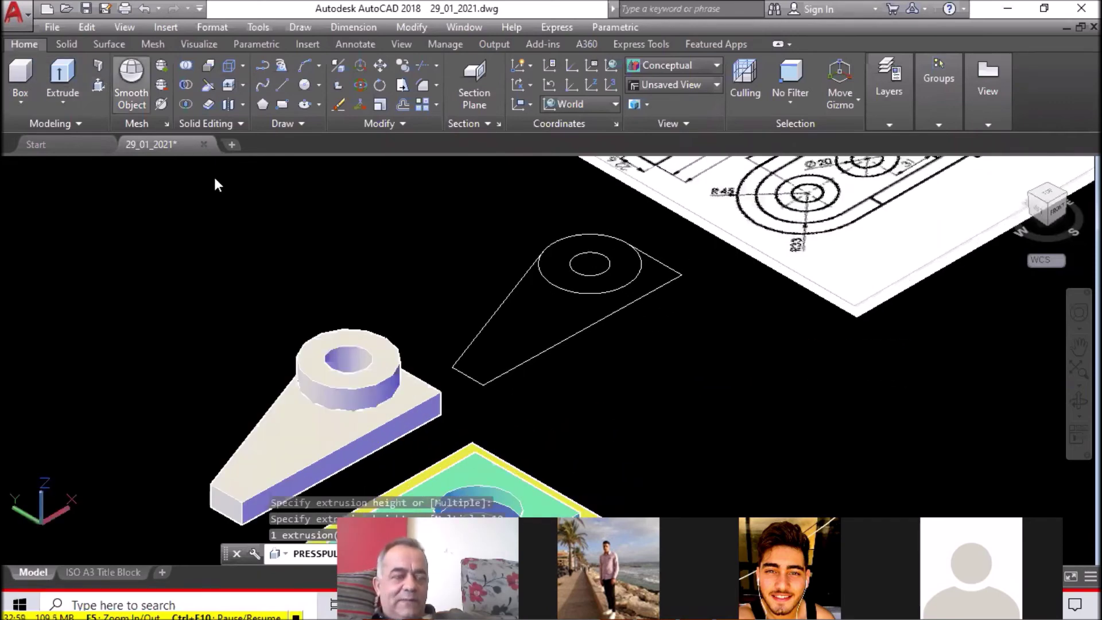
{"action": "left_click", "coordinate": [505, 325]}
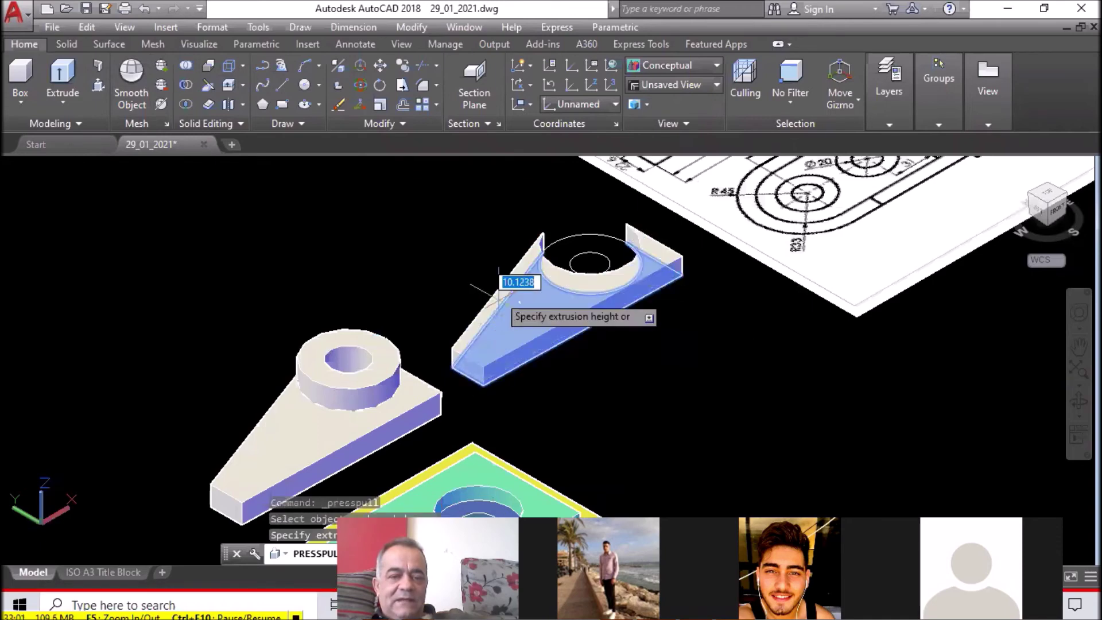
{"action": "key", "text": "Return"}
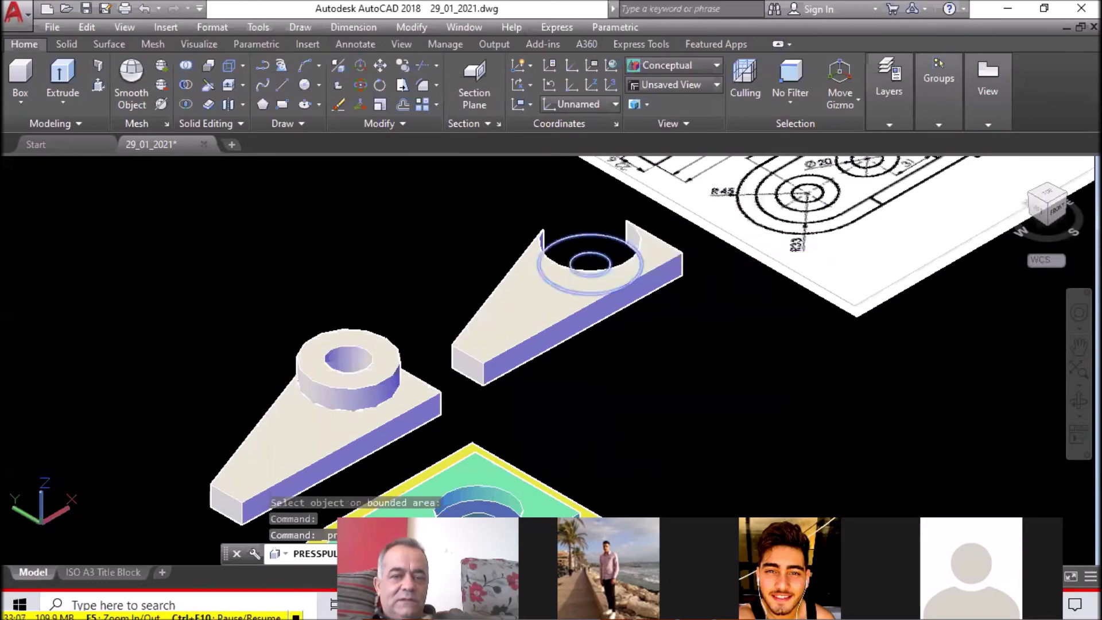
Pick the ring around the second arm's hole for the boss, then cancel the preview
{"action": "left_click", "coordinate": [577, 246]}
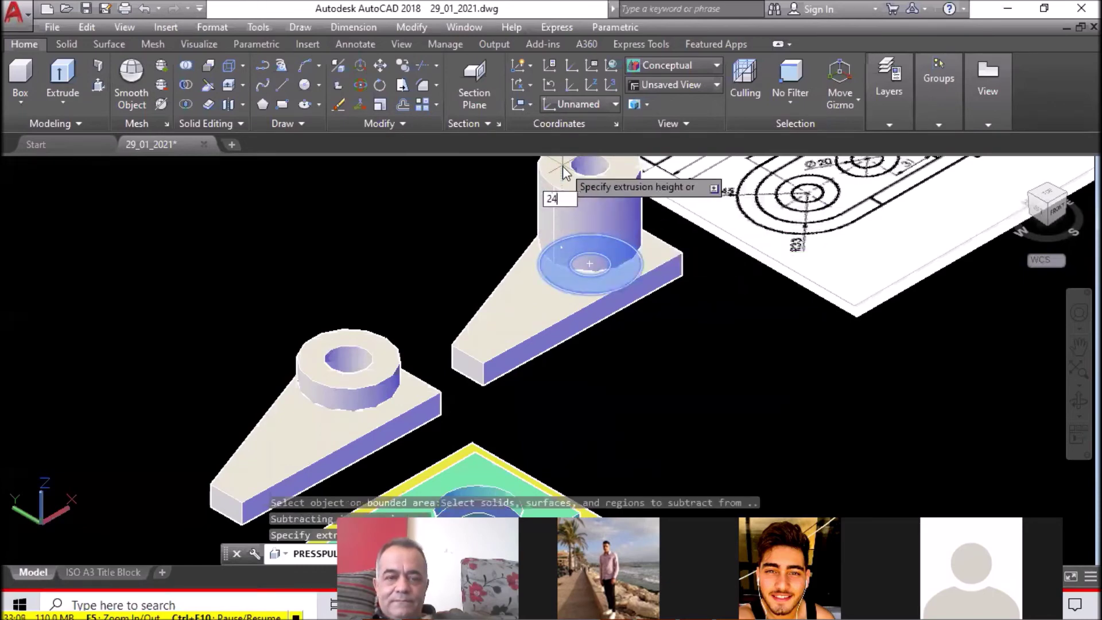
{"action": "key", "text": "Escape"}
{"action": "key", "text": "Escape"}
{"action": "scroll", "coordinate": [262, 277], "scroll_direction": "down", "scroll_amount": 2}
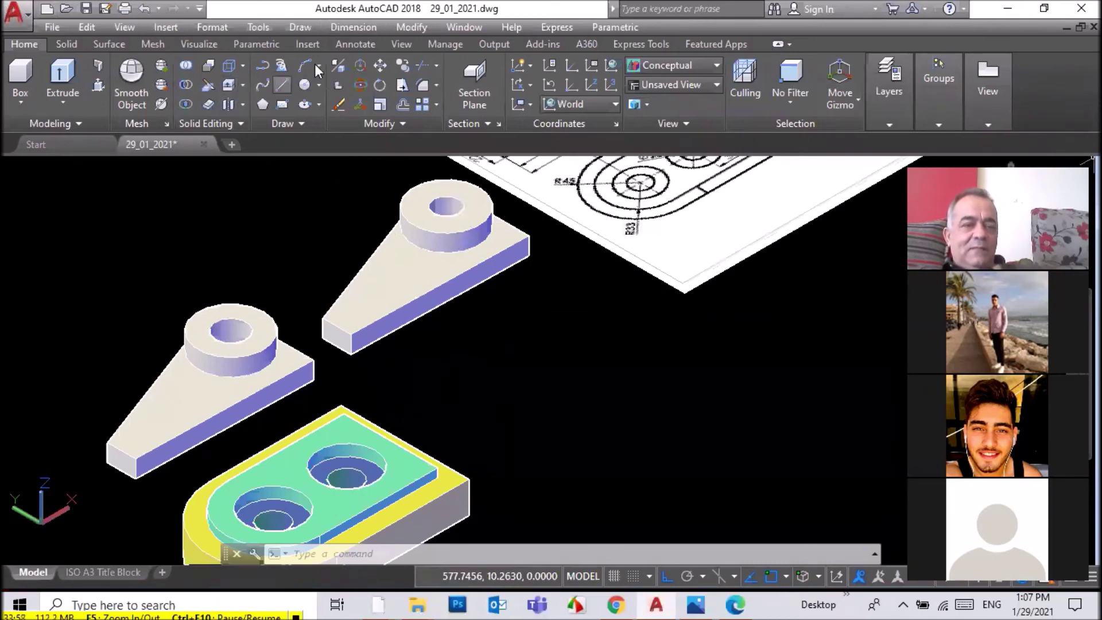
Move the upper-right arm 6 units up from its corner
{"action": "left_click", "coordinate": [382, 63]}
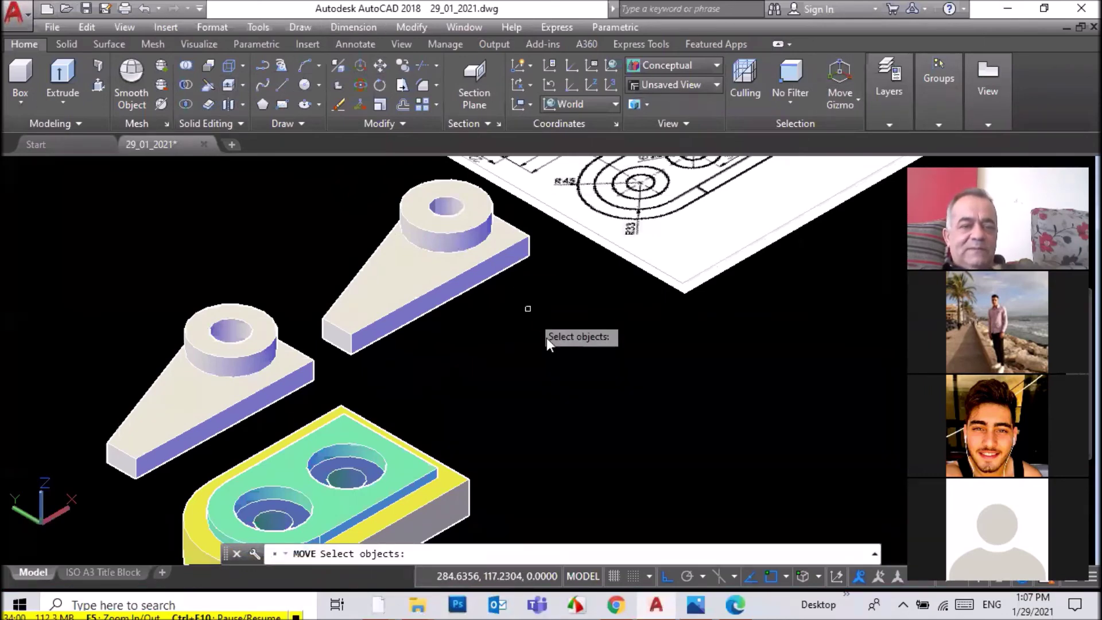
{"action": "left_click", "coordinate": [487, 265]}
{"action": "key", "text": "Return"}
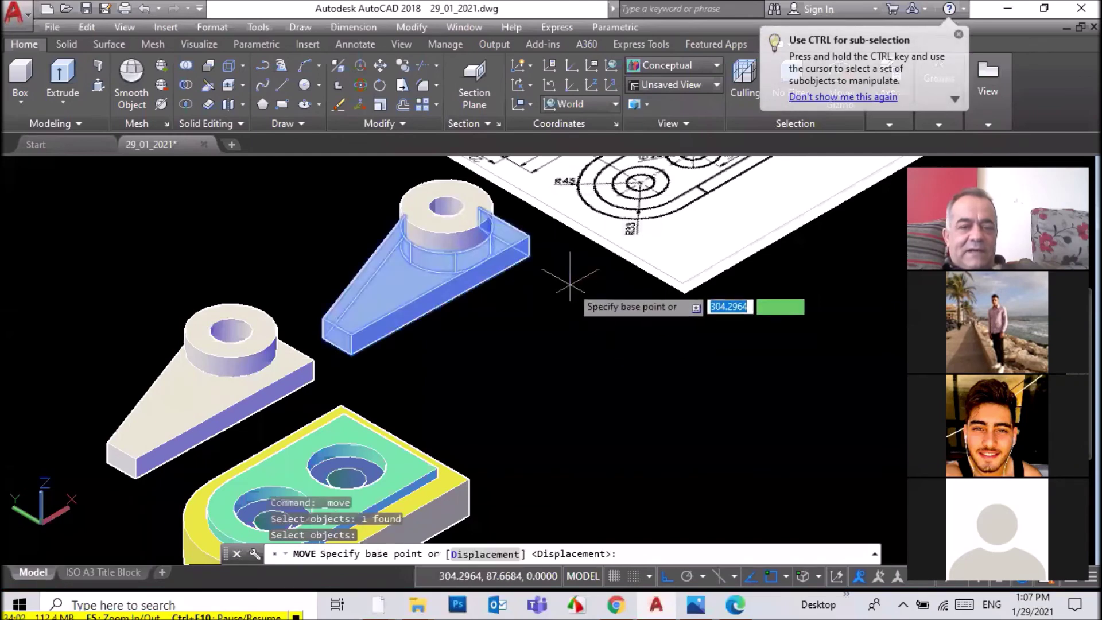
{"action": "left_click", "coordinate": [528, 255]}
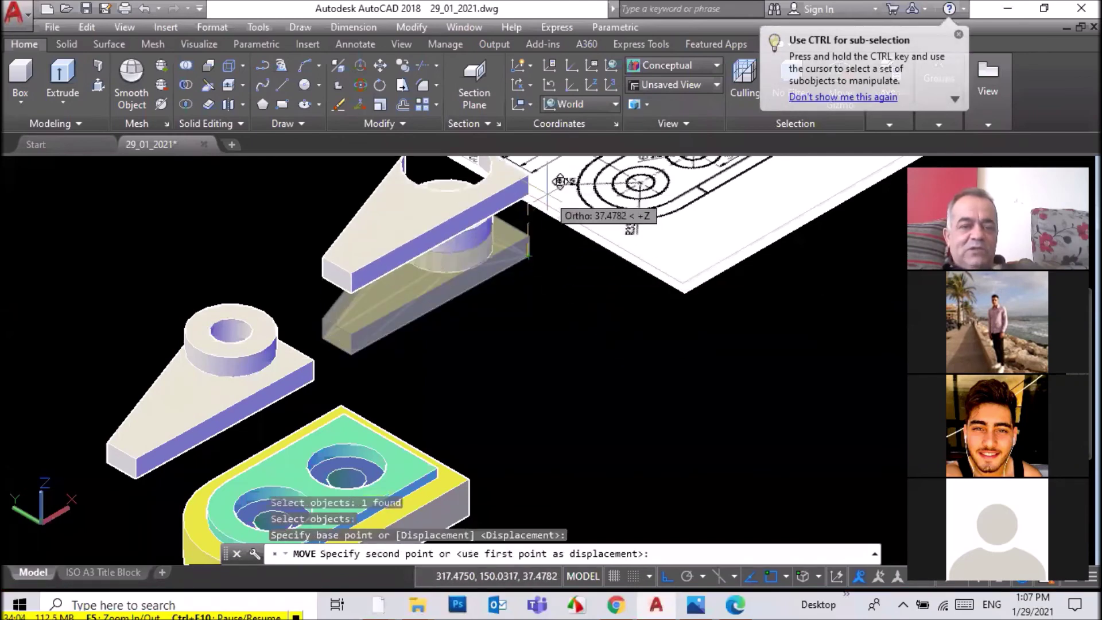
{"action": "type", "text": "6"}
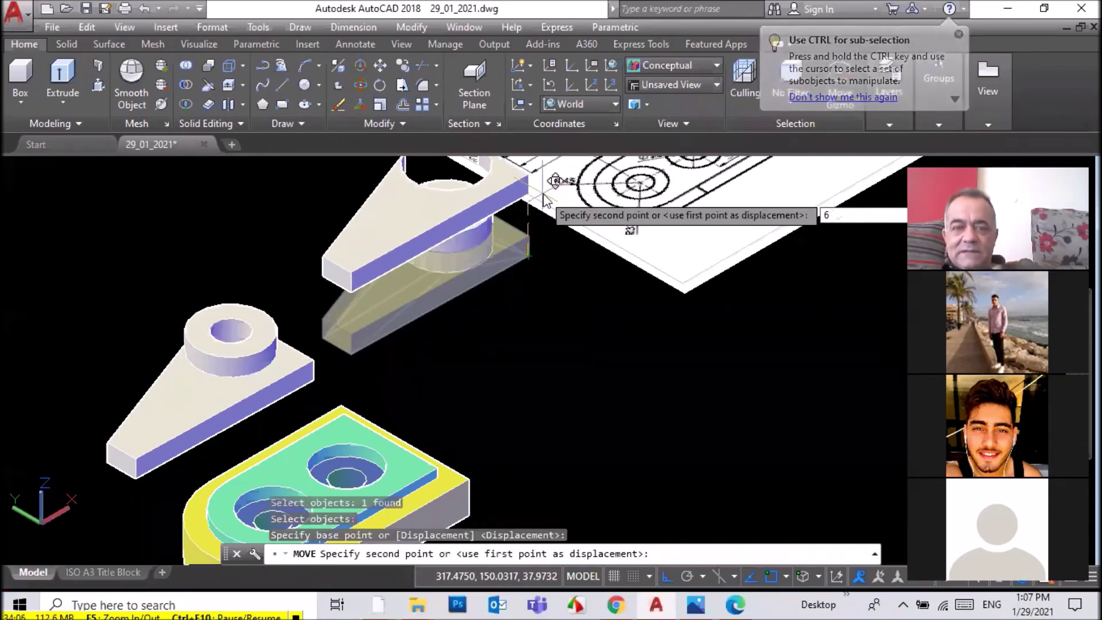
{"action": "key", "text": "Return"}
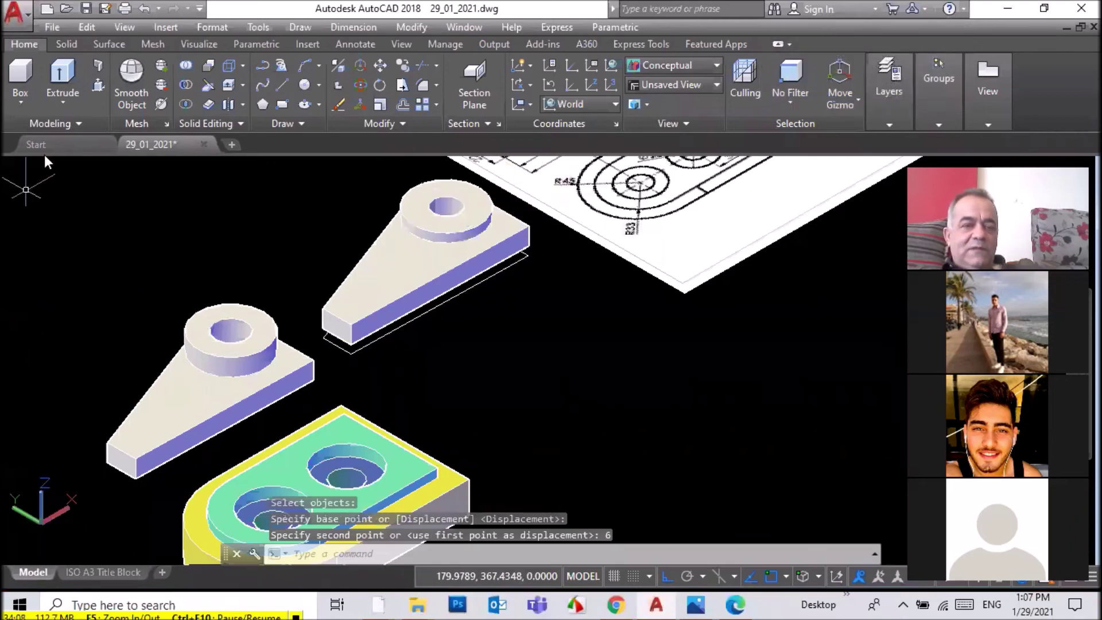
Move the left arm up above its previous position
{"action": "type", "text": "m"}
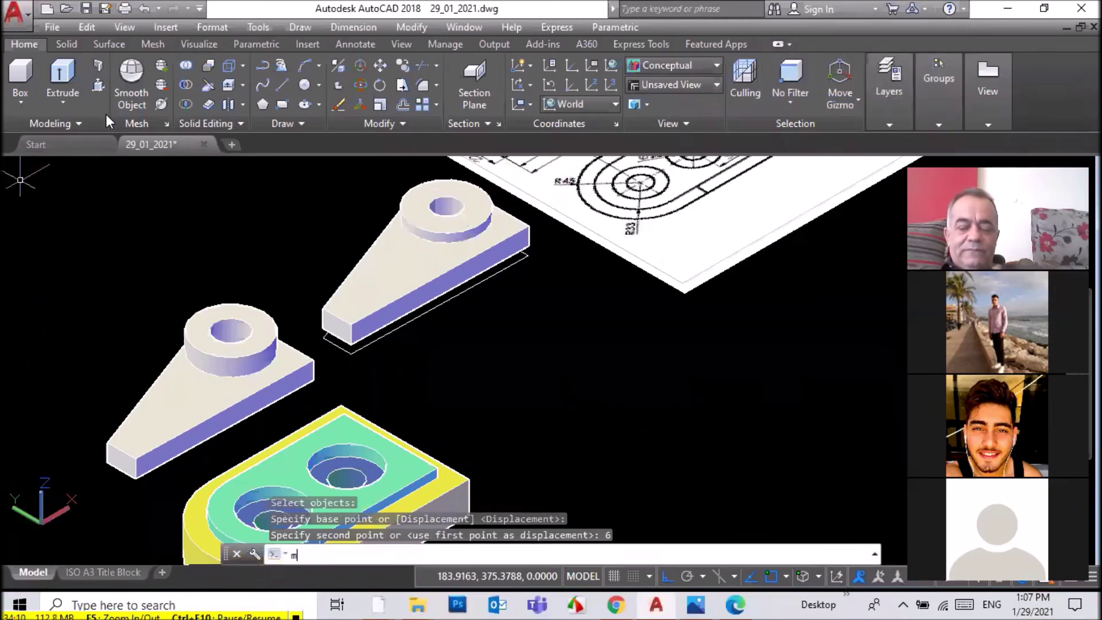
{"action": "key", "text": "Return"}
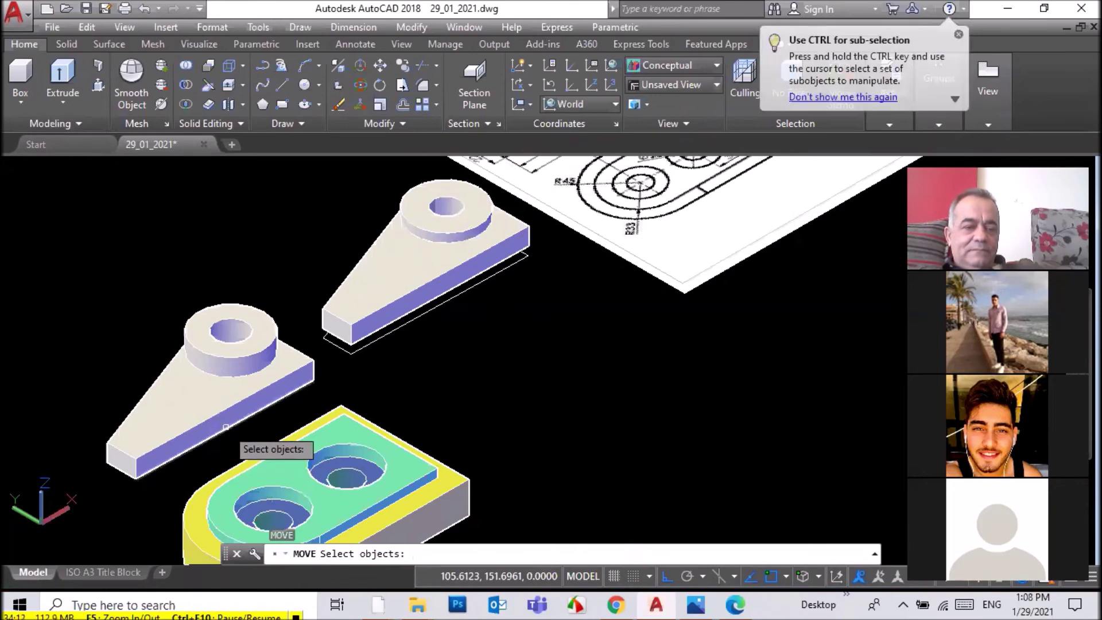
{"action": "left_click", "coordinate": [226, 422]}
{"action": "key", "text": "Return"}
{"action": "left_click", "coordinate": [319, 396]}
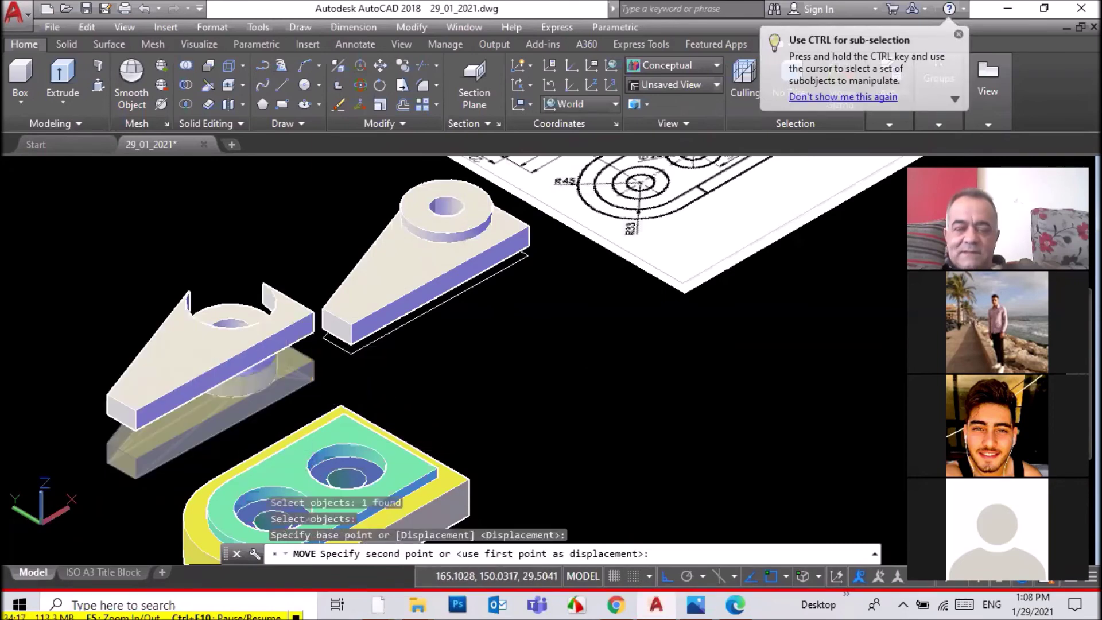
{"action": "left_click", "coordinate": [308, 321]}
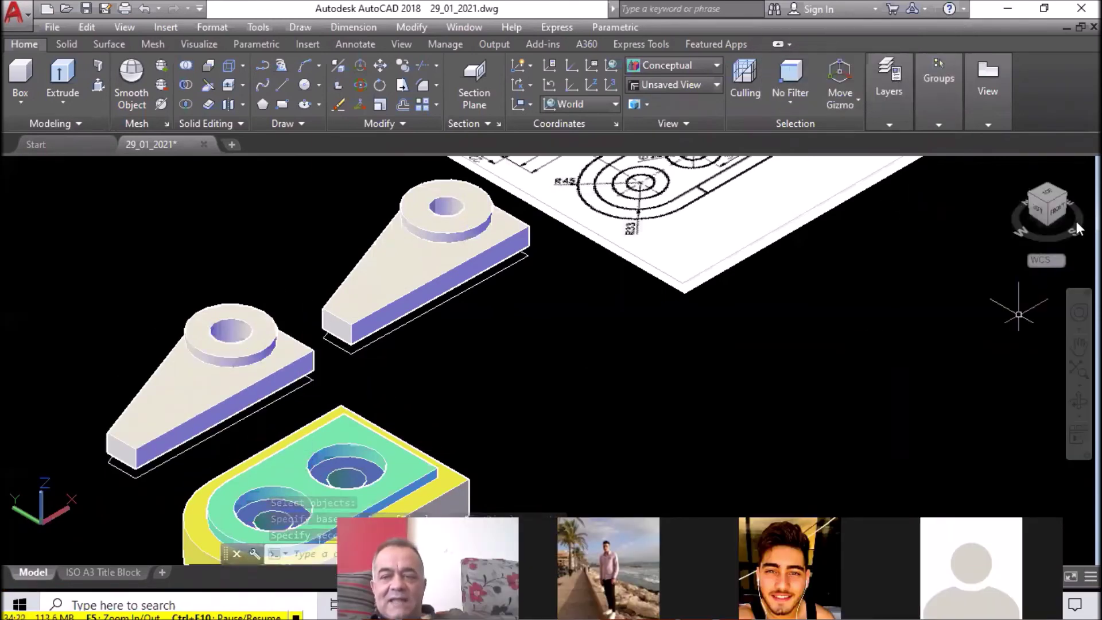
Switch from front view to a zoomed isometric view and select the lower arm plate
{"action": "left_click", "coordinate": [1059, 209]}
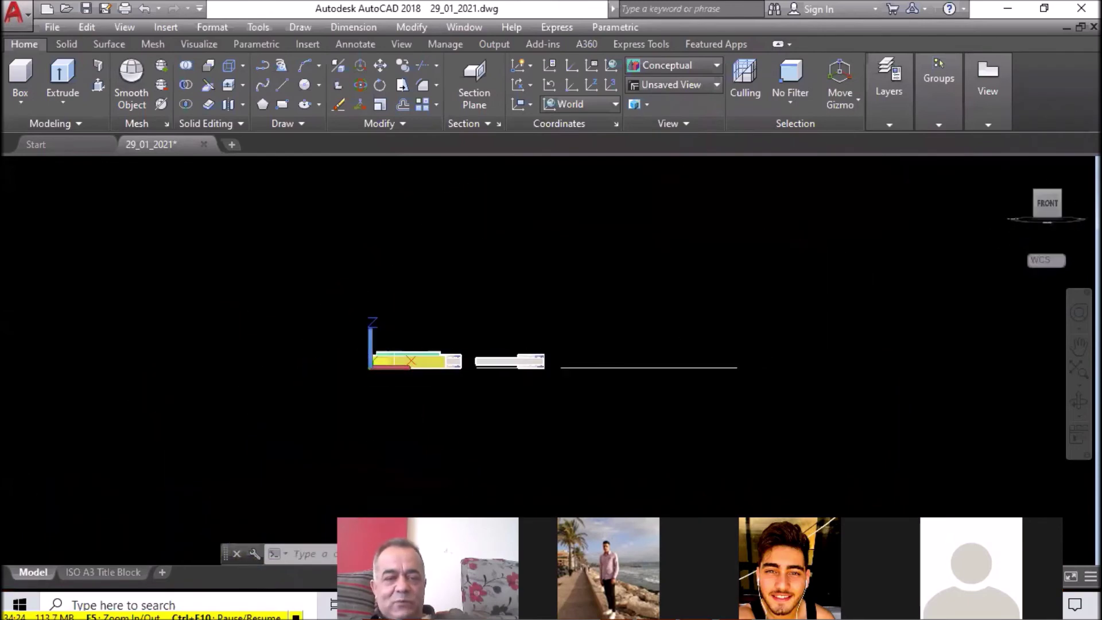
{"action": "scroll", "coordinate": [486, 363], "scroll_direction": "up", "scroll_amount": 8}
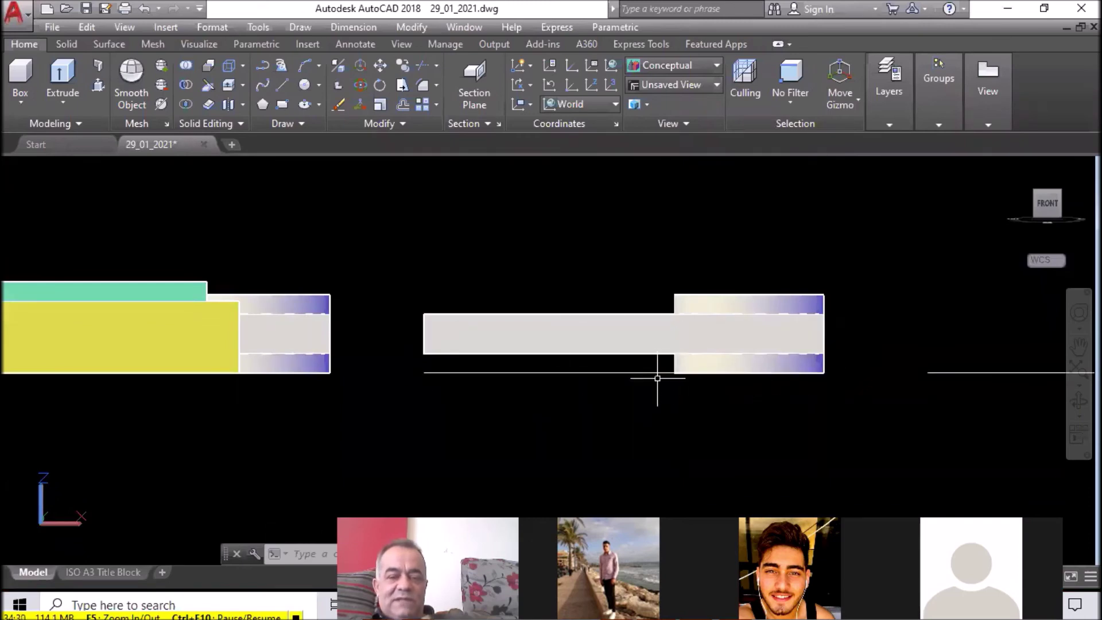
{"action": "mouse_move", "coordinate": [1047, 203]}
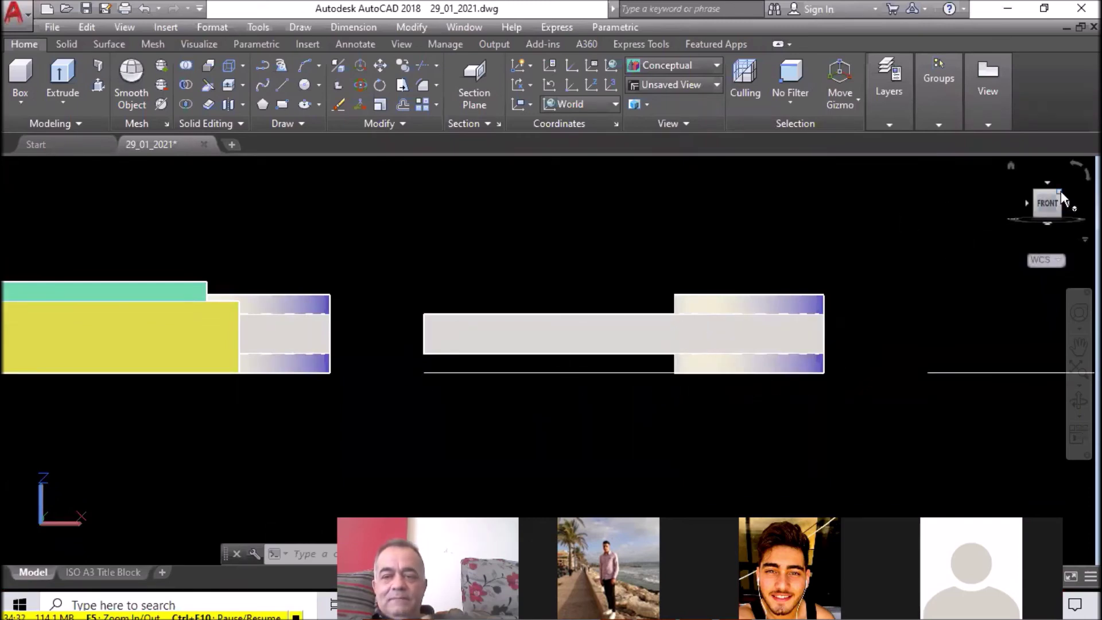
{"action": "left_click", "coordinate": [1060, 190]}
{"action": "scroll", "coordinate": [379, 270], "scroll_direction": "up", "scroll_amount": 3}
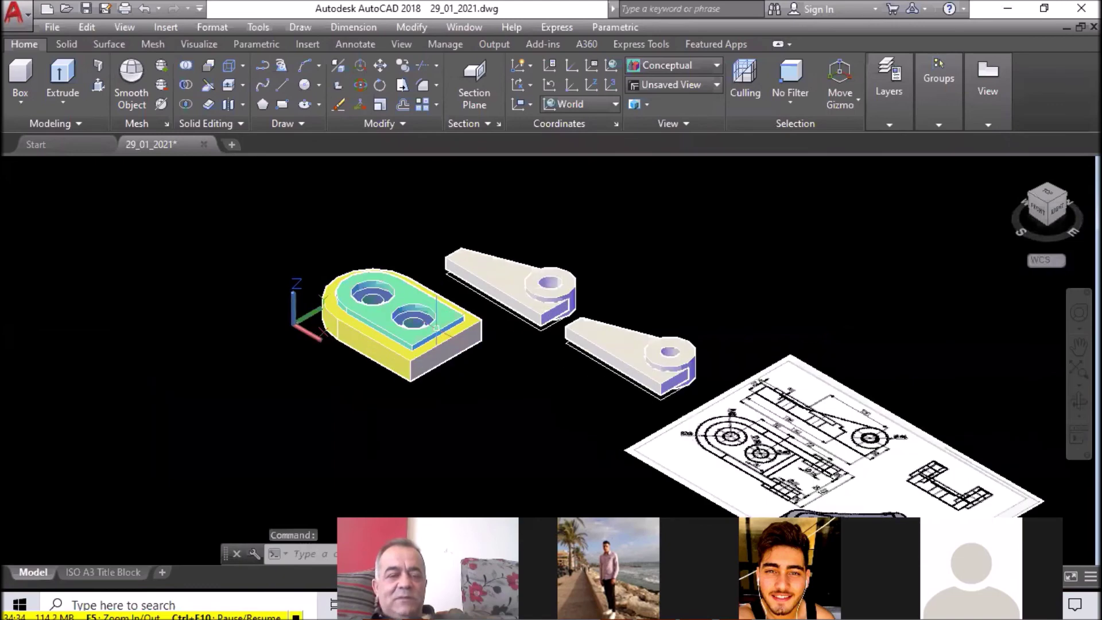
{"action": "scroll", "coordinate": [436, 328], "scroll_direction": "up", "scroll_amount": 2}
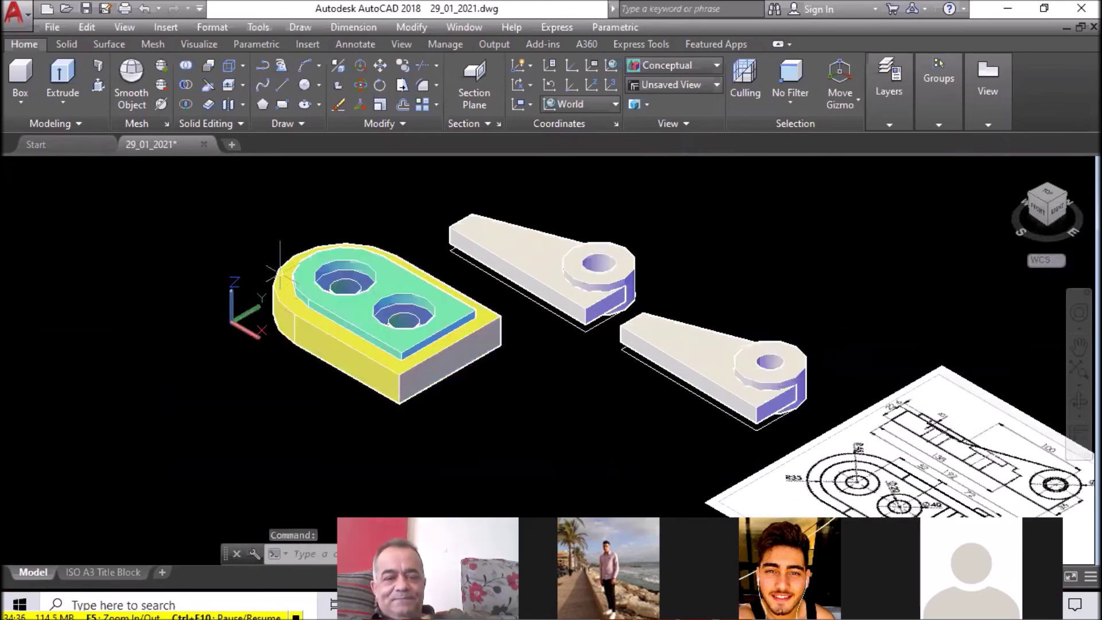
{"action": "left_click", "coordinate": [698, 331]}
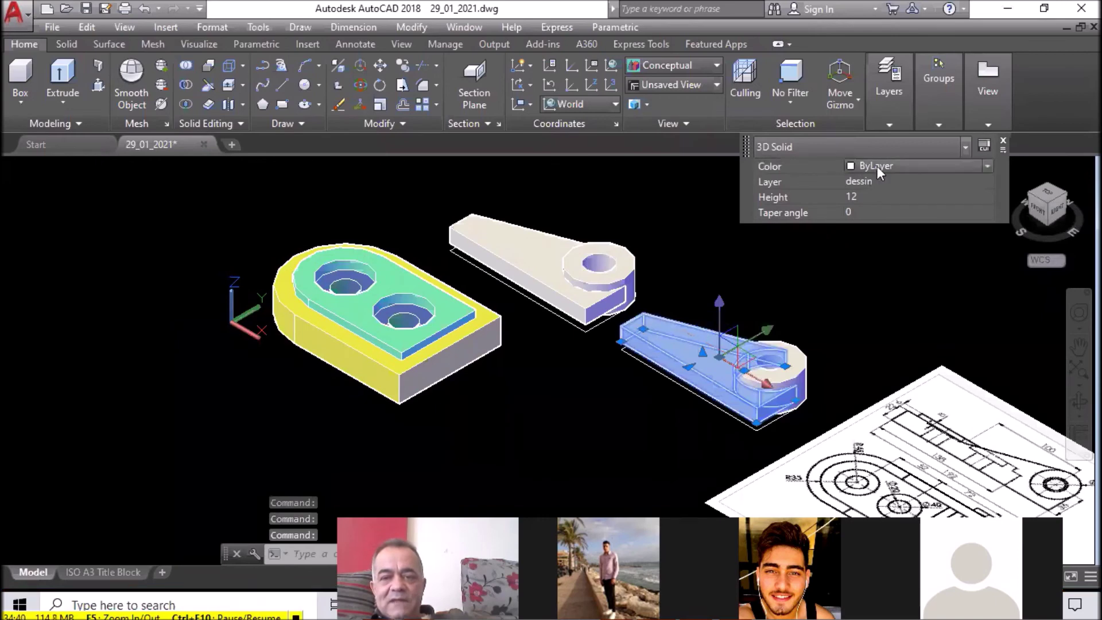
Colour the selected arm plate red in Quick Properties
{"action": "left_click", "coordinate": [877, 167]}
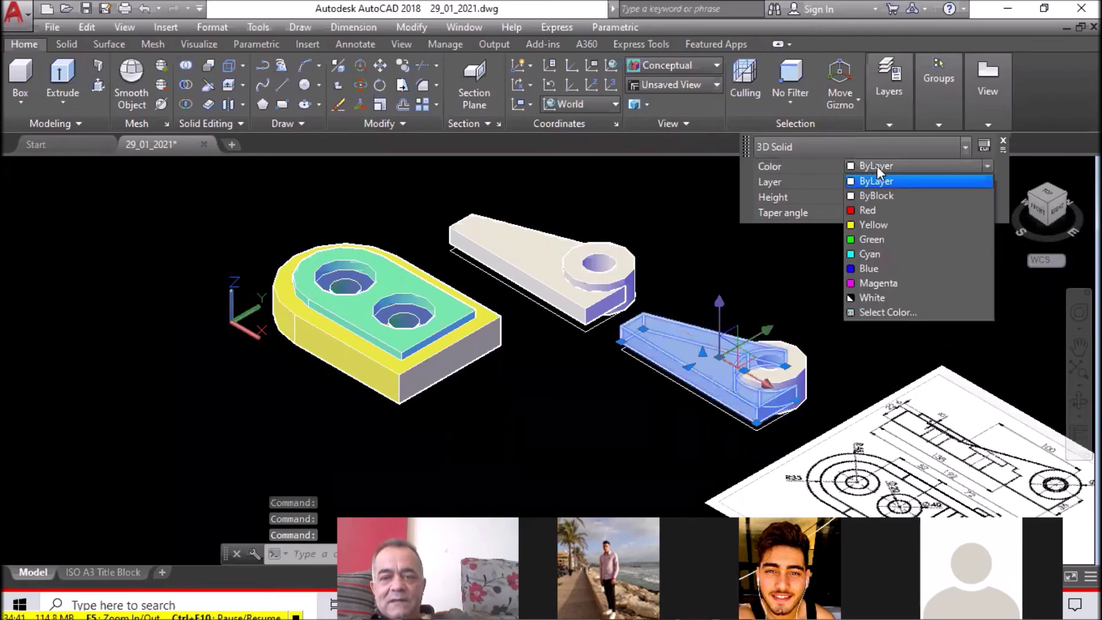
{"action": "left_click", "coordinate": [876, 211]}
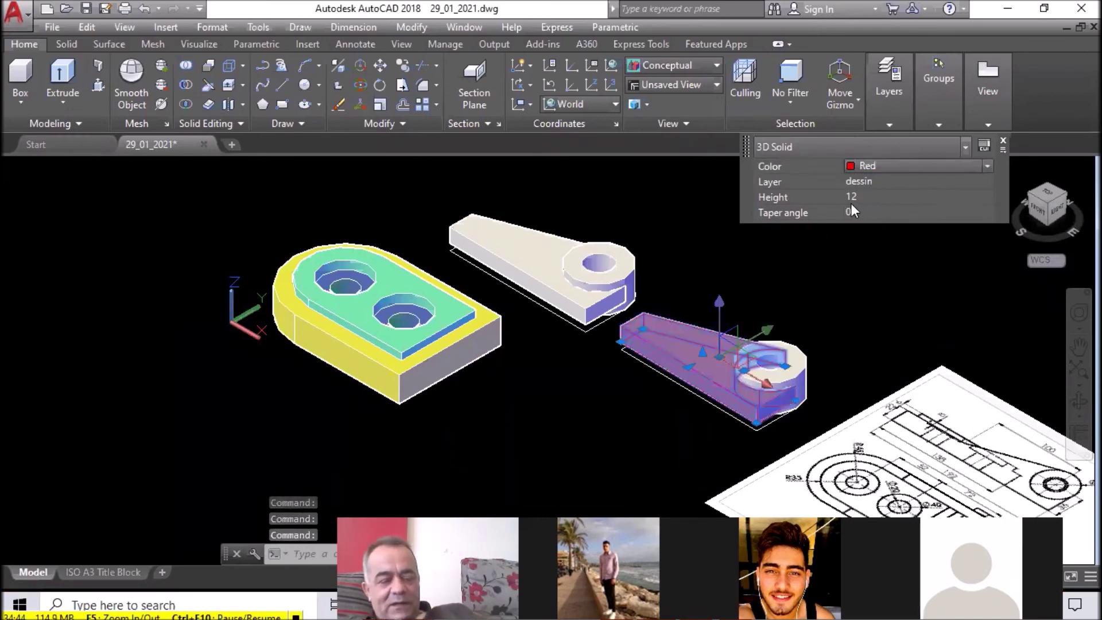
{"action": "key", "text": "Escape"}
{"action": "key", "text": "Escape"}
{"action": "scroll", "coordinate": [672, 284], "scroll_direction": "down", "scroll_amount": 1}
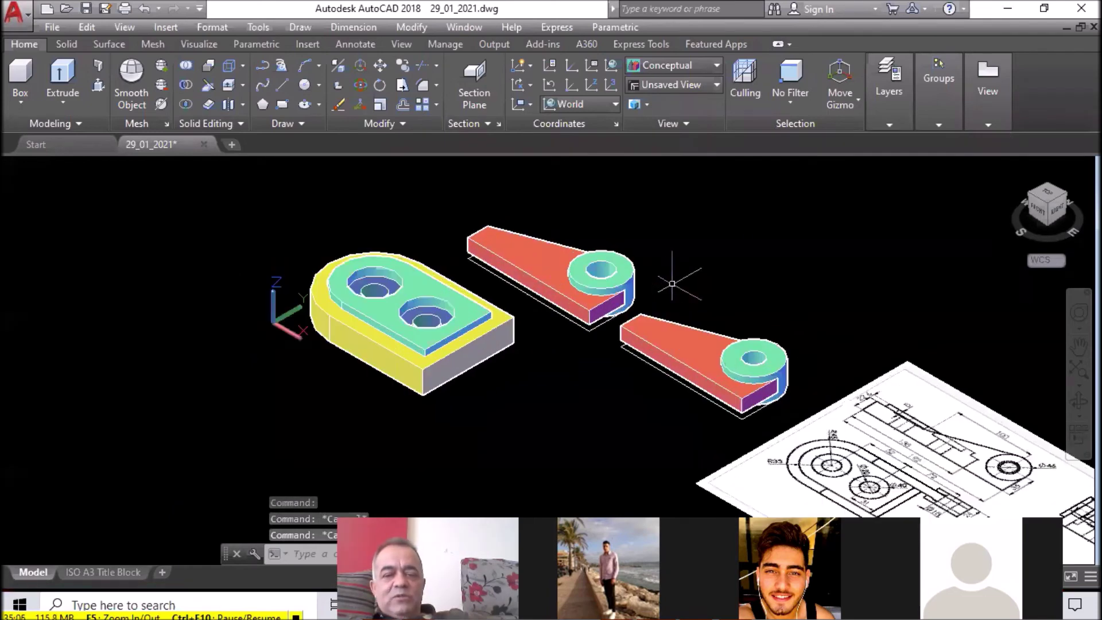
Union the lower red arm plate with its boss
{"action": "left_click", "coordinate": [185, 70]}
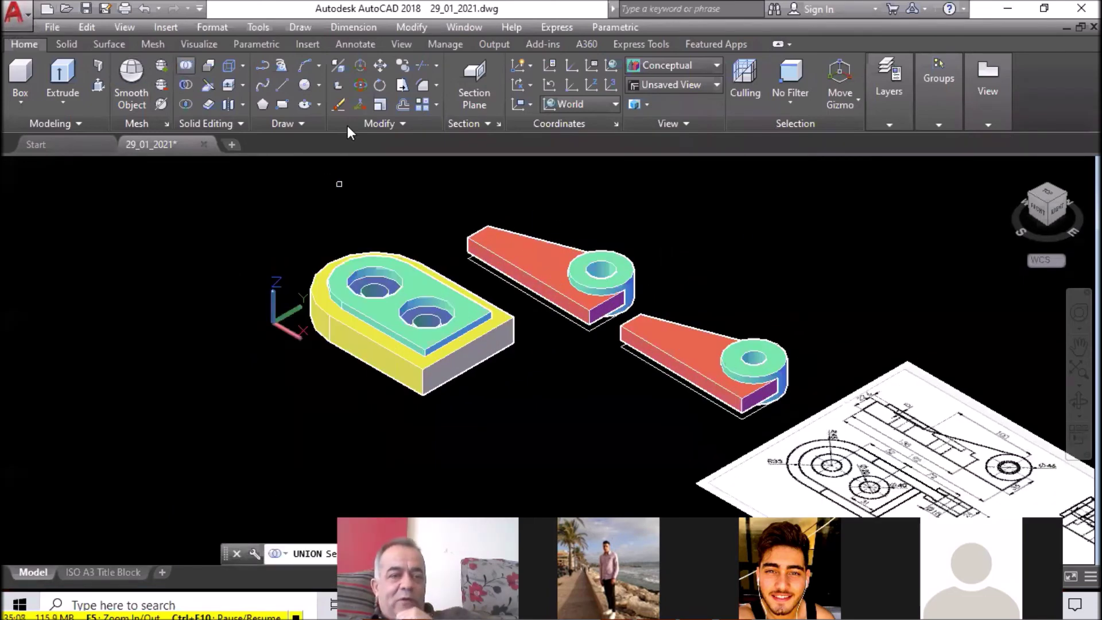
{"action": "left_click", "coordinate": [689, 348]}
{"action": "left_click", "coordinate": [780, 361]}
{"action": "key", "text": "Return"}
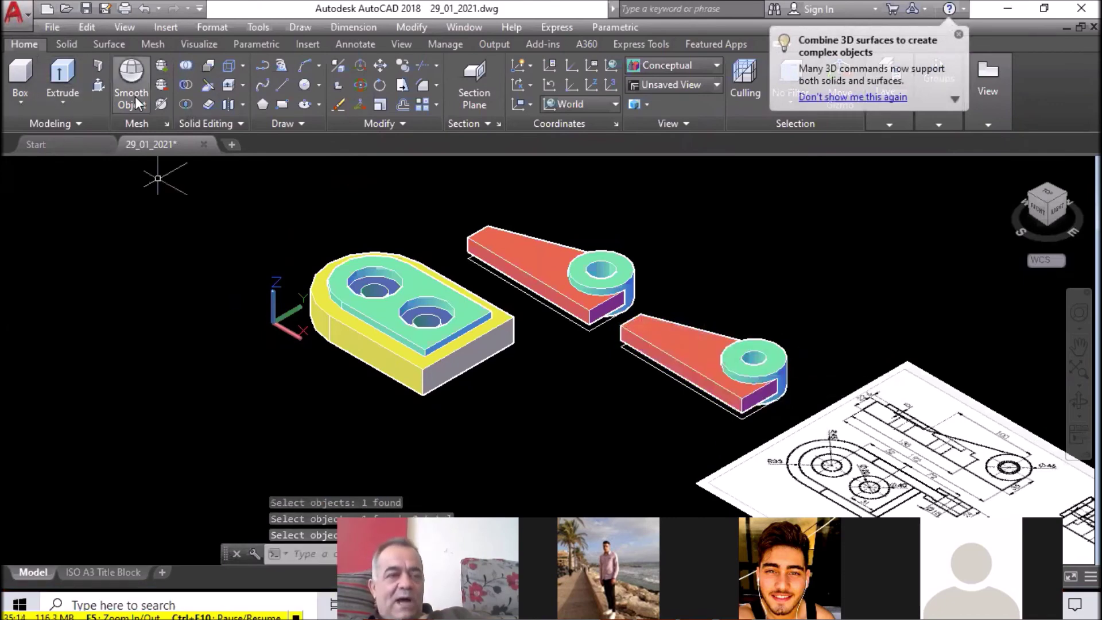
Start a union of the upper arm plate and boss, then cancel it
{"action": "left_click", "coordinate": [185, 64]}
{"action": "left_click", "coordinate": [552, 274]}
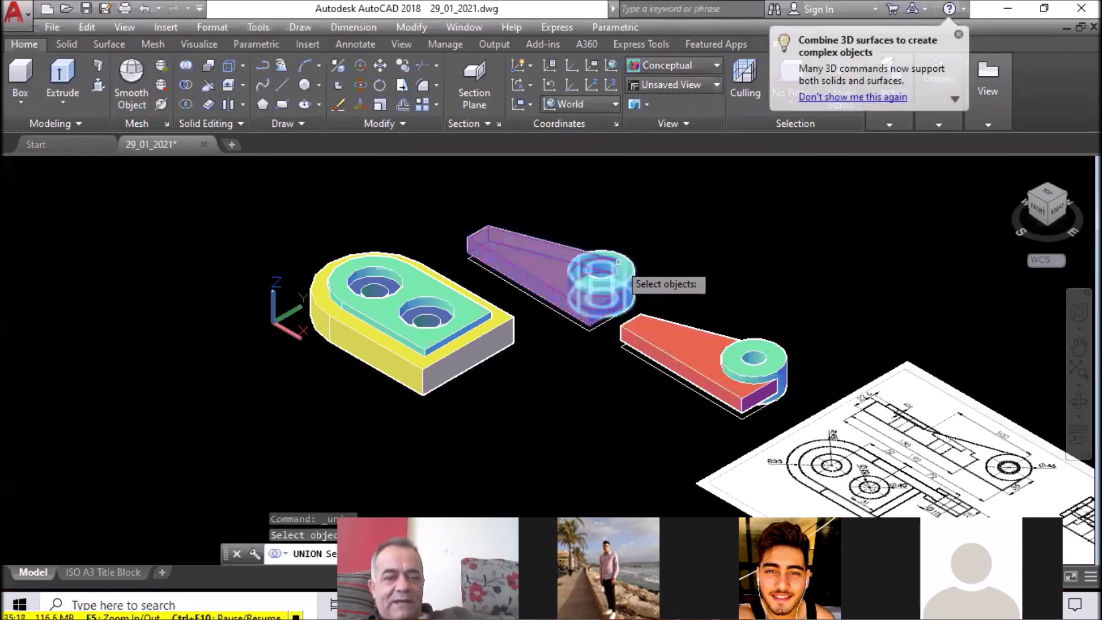
{"action": "left_click", "coordinate": [611, 259]}
{"action": "key", "text": "Escape"}
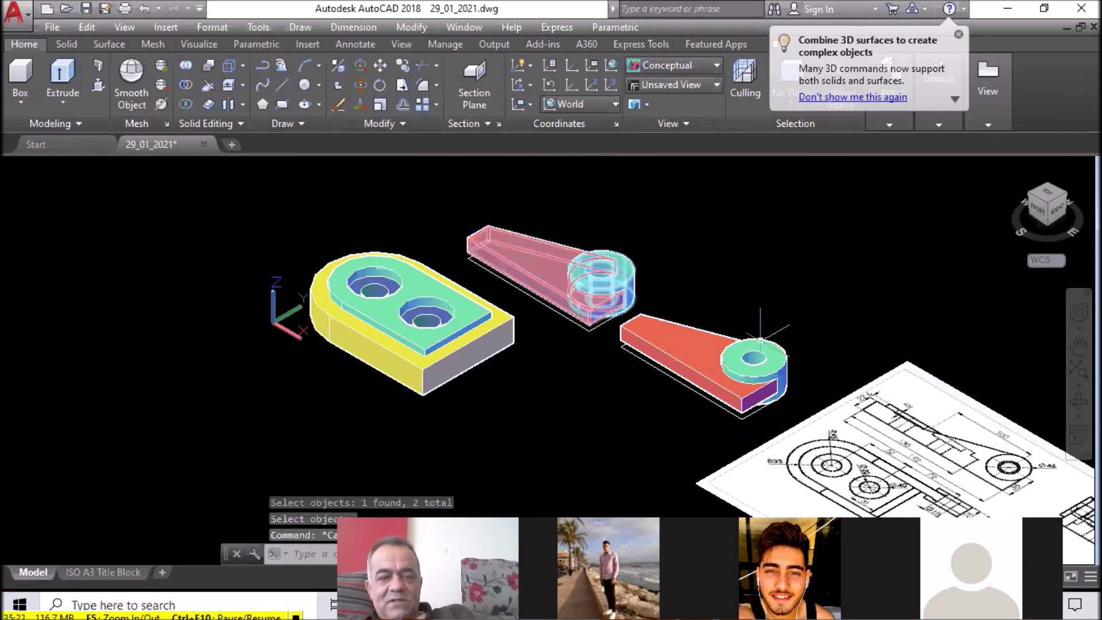
{"action": "key", "text": "Escape"}
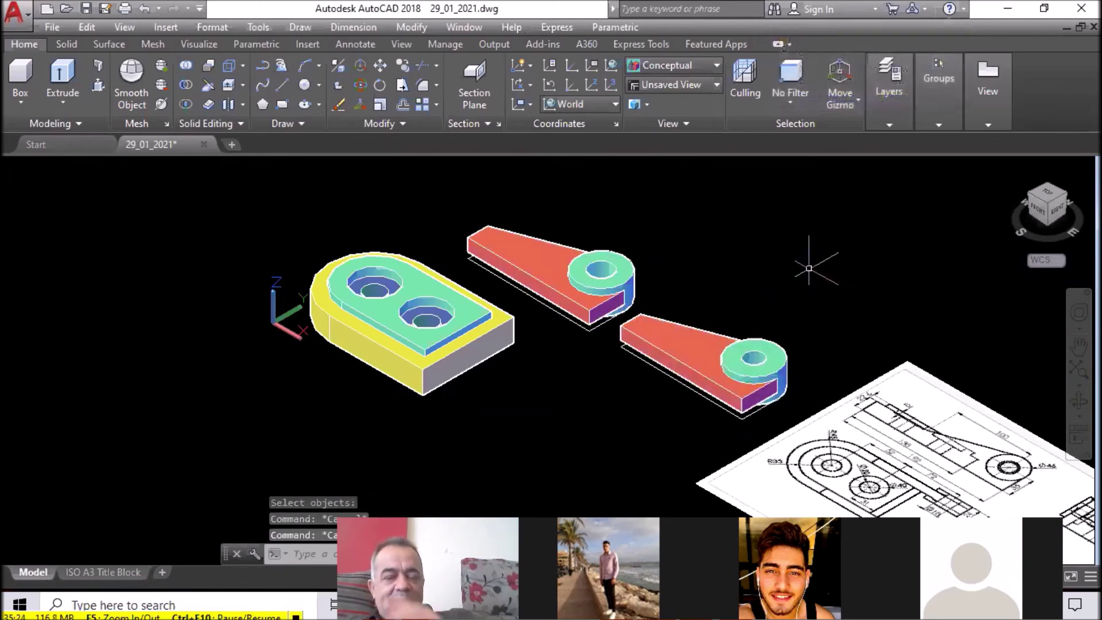
{"action": "scroll", "coordinate": [809, 268], "scroll_direction": "down", "scroll_amount": 2}
{"action": "scroll", "coordinate": [566, 317], "scroll_direction": "up", "scroll_amount": 4}
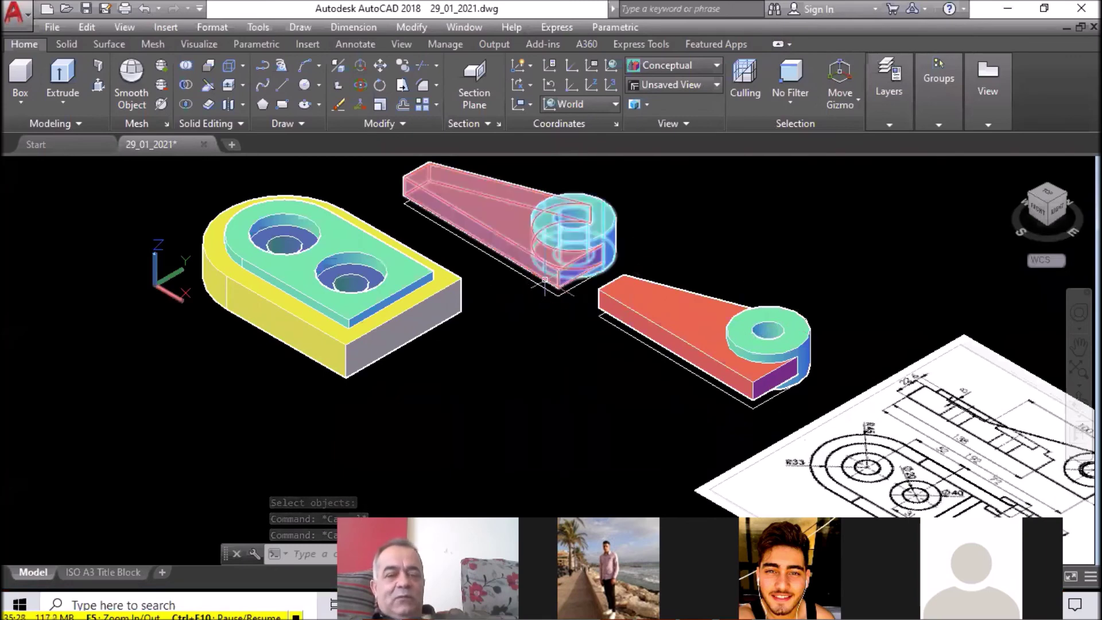
Select both arm plates and the lower boss for a 3D rotation
{"action": "left_click", "coordinate": [359, 86]}
{"action": "left_click", "coordinate": [510, 218]}
{"action": "left_click", "coordinate": [696, 313]}
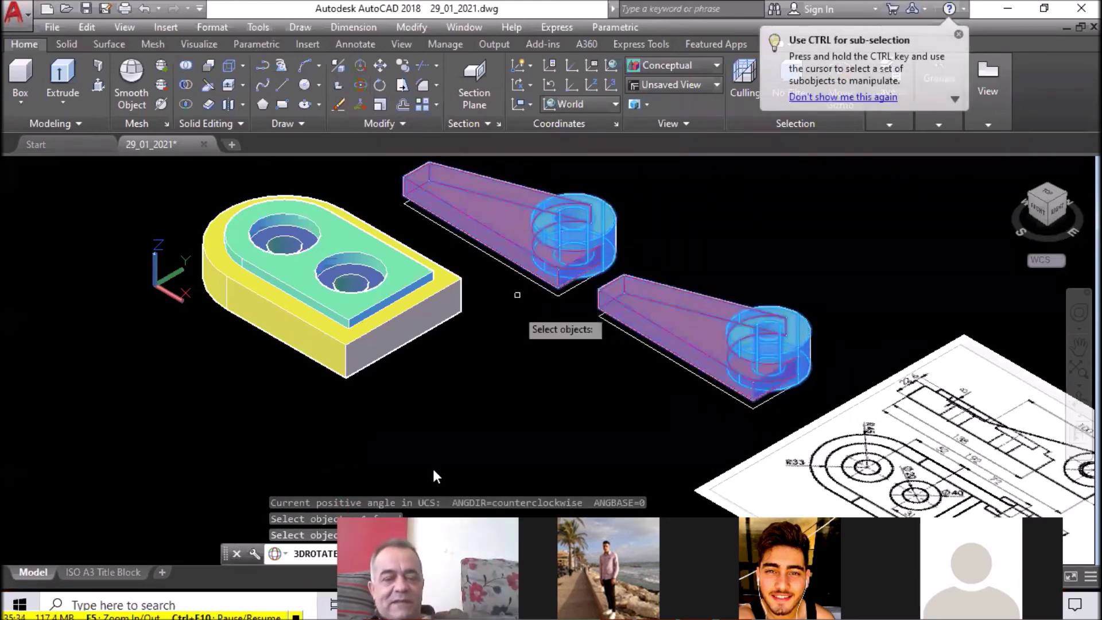
{"action": "left_click", "coordinate": [522, 398]}
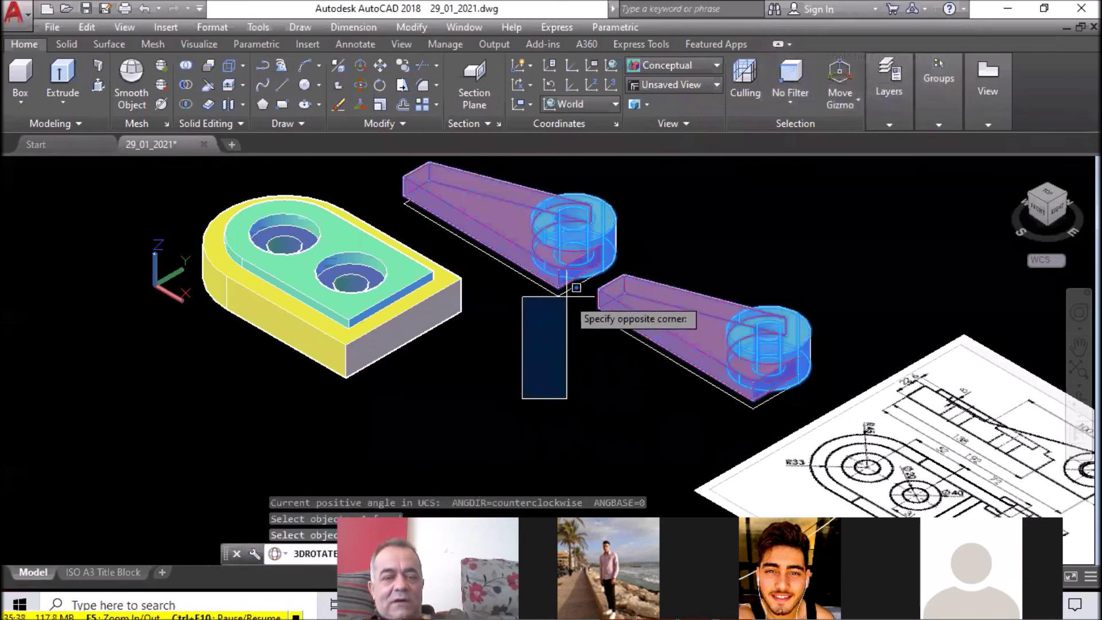
{"action": "left_click", "coordinate": [566, 299]}
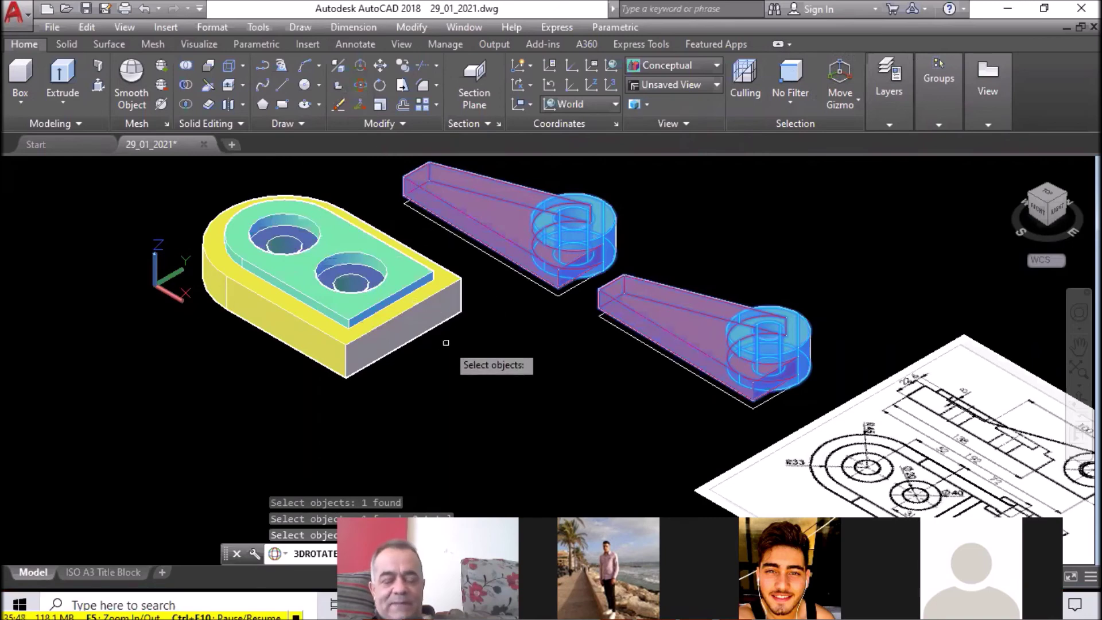
{"action": "key", "text": "Return"}
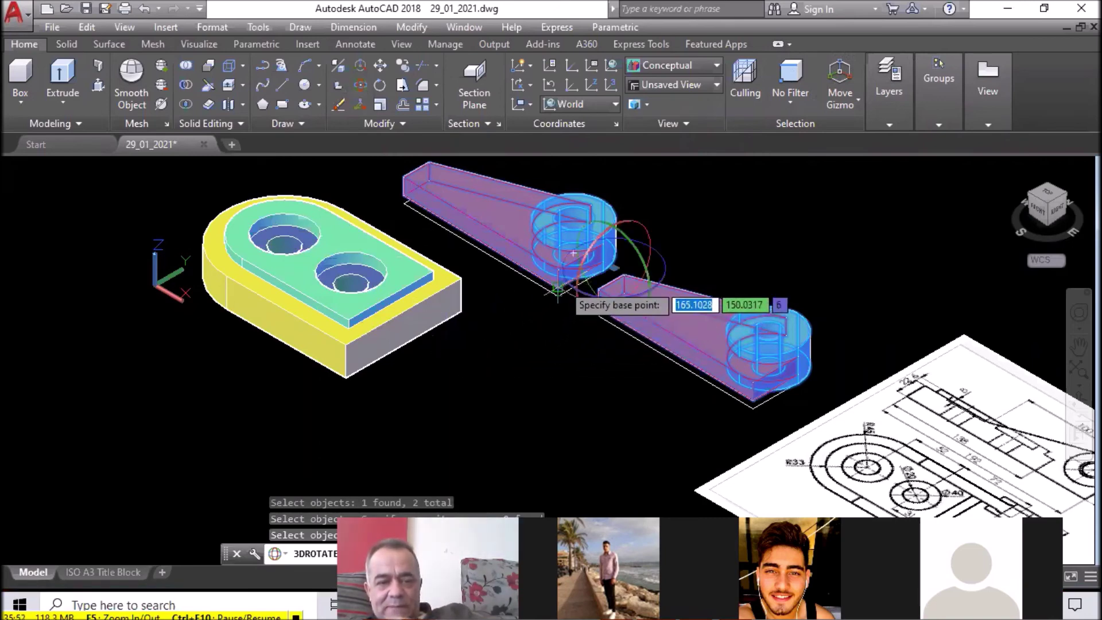
Rotate the arms 90° about the arm's bottom edge so they stand upright
{"action": "left_click", "coordinate": [557, 289]}
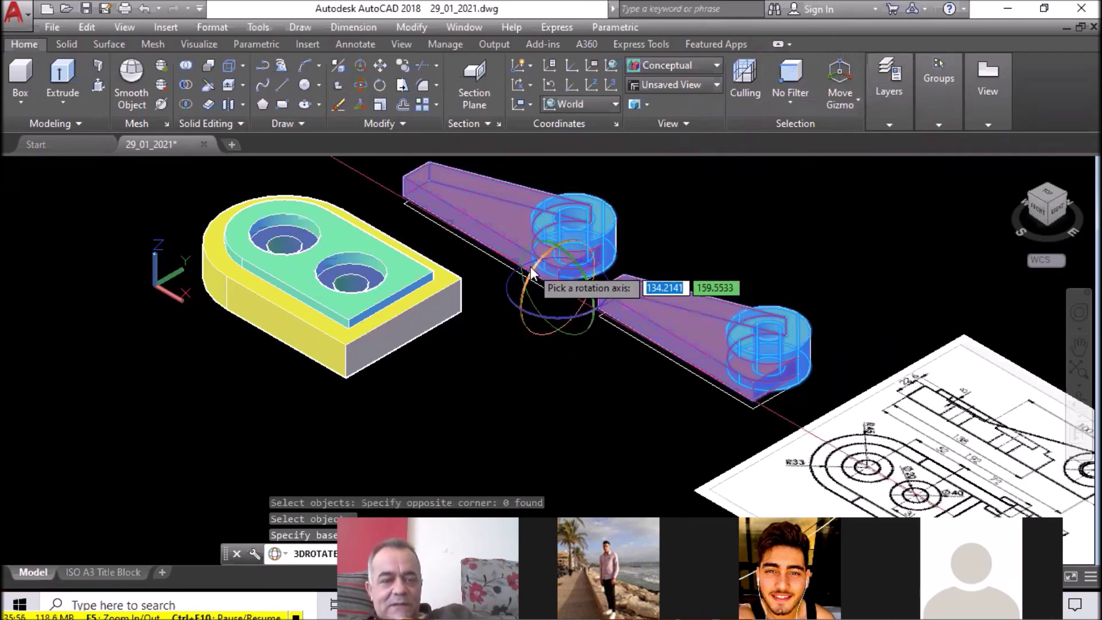
{"action": "left_click", "coordinate": [531, 273]}
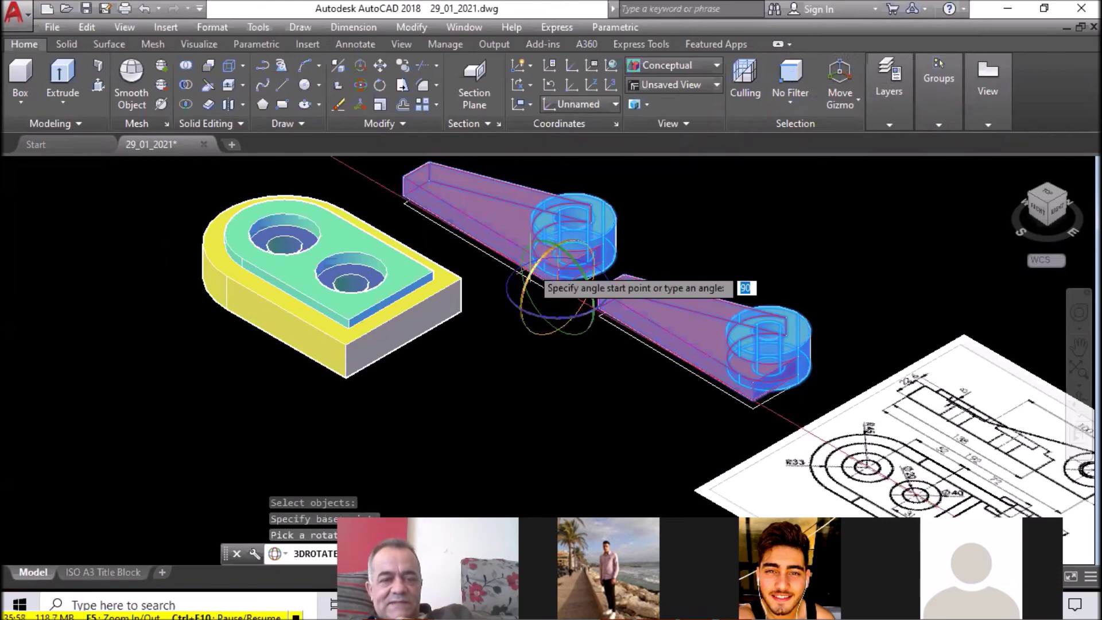
{"action": "type", "text": "90"}
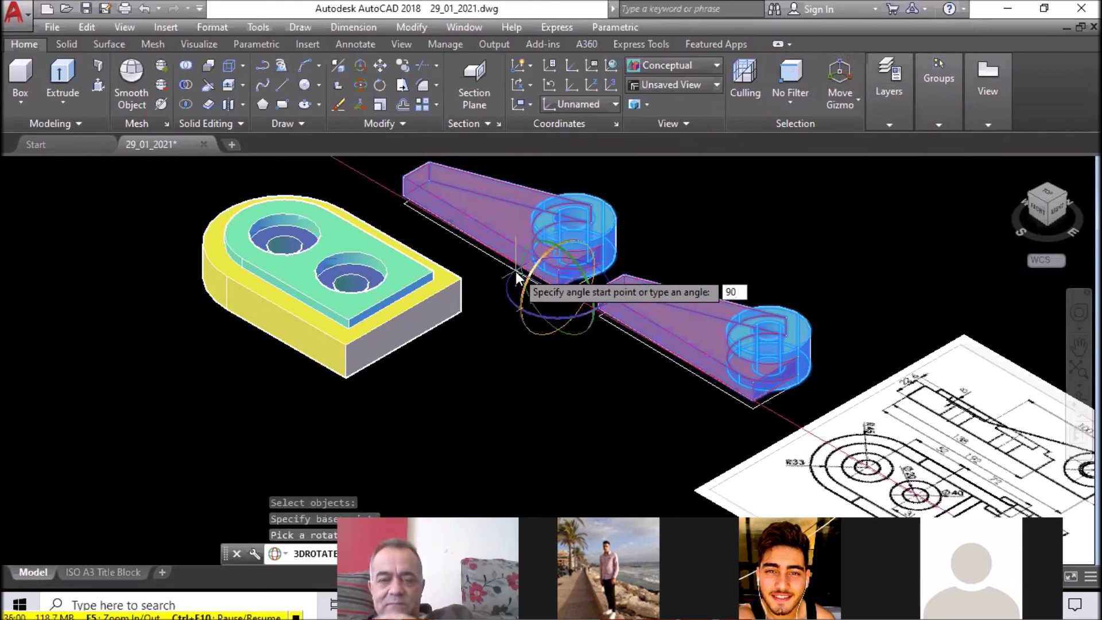
{"action": "key", "text": "Return"}
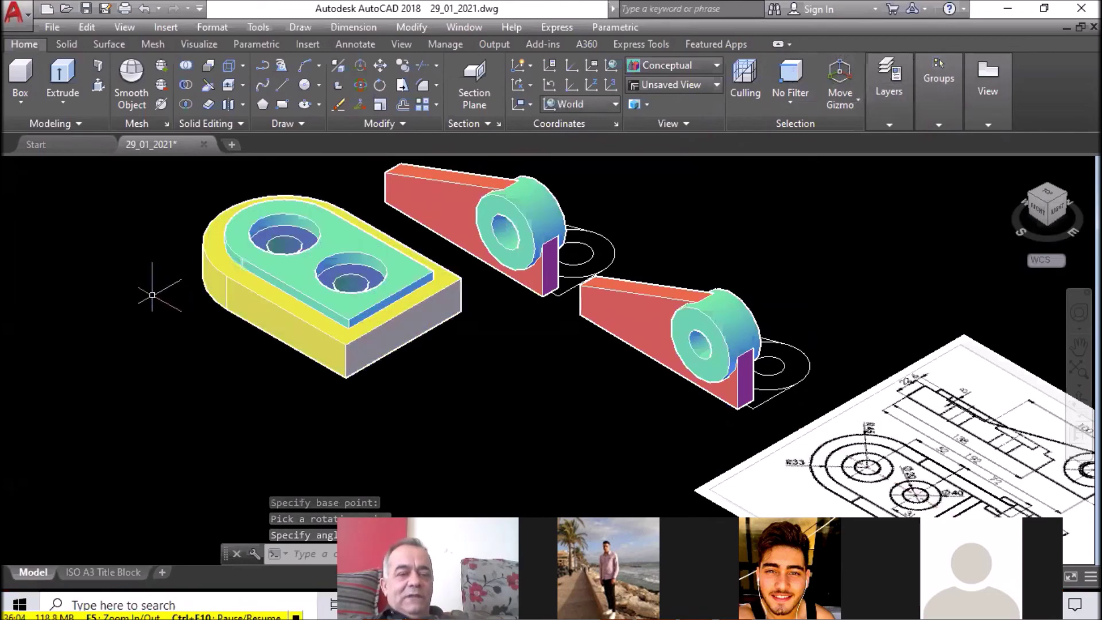
{"action": "scroll", "coordinate": [152, 294], "scroll_direction": "up", "scroll_amount": 2}
{"action": "scroll", "coordinate": [153, 294], "scroll_direction": "down", "scroll_amount": 5}
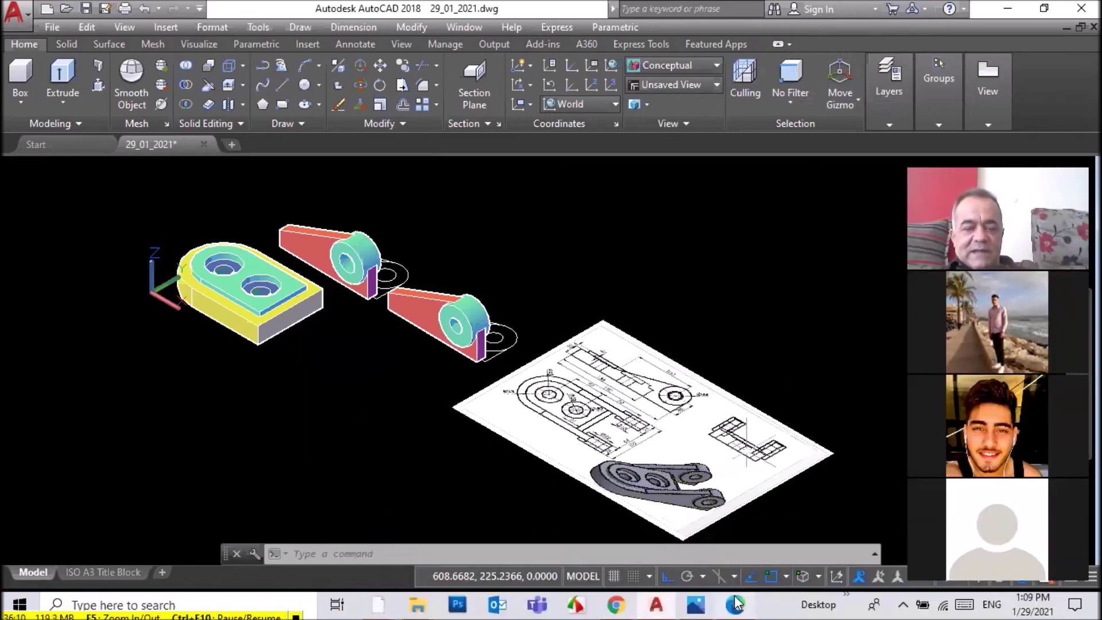
{"action": "left_click", "coordinate": [696, 605]}
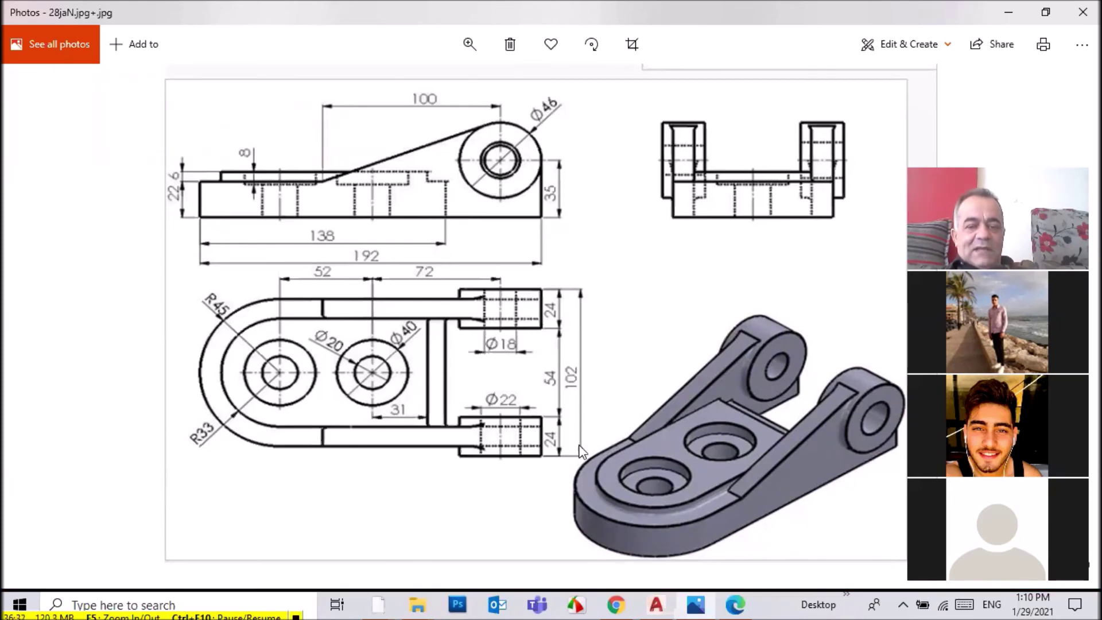
{"action": "left_click", "coordinate": [656, 605]}
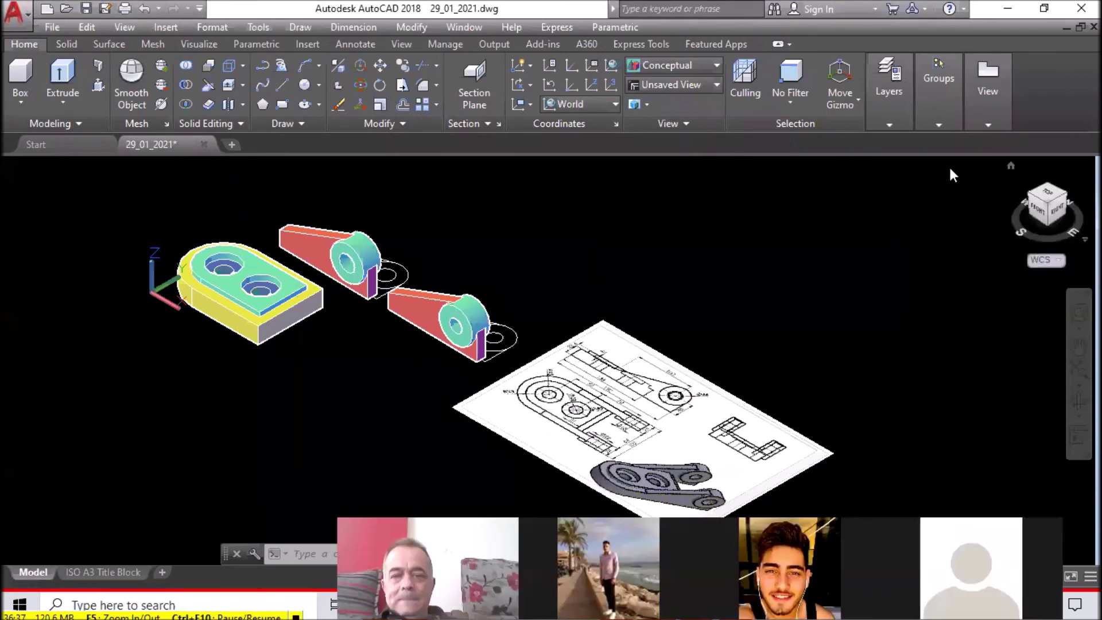
Draw a guide line starting at the base's corner
{"action": "mouse_move", "coordinate": [1046, 185]}
{"action": "left_mouse_down"}
{"action": "mouse_move", "coordinate": [952, 246]}
{"action": "mouse_move", "coordinate": [792, 413]}
{"action": "left_mouse_up"}
{"action": "scroll", "coordinate": [792, 413], "scroll_direction": "up", "scroll_amount": 2}
{"action": "scroll", "coordinate": [792, 414], "scroll_direction": "up", "scroll_amount": 3}
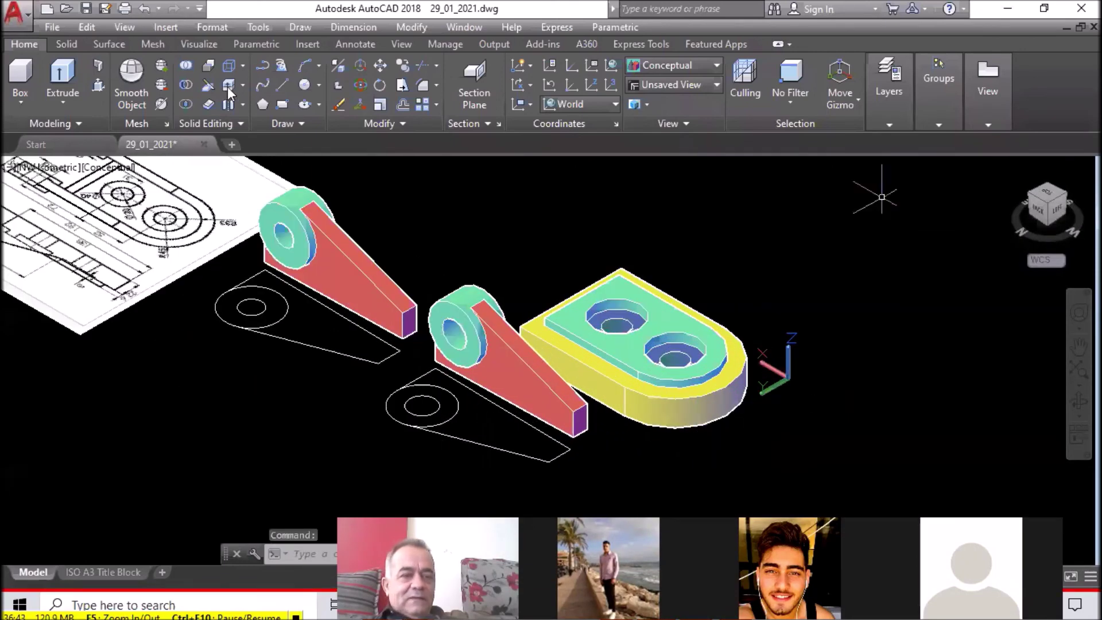
{"action": "left_click", "coordinate": [284, 88]}
{"action": "left_click", "coordinate": [281, 86]}
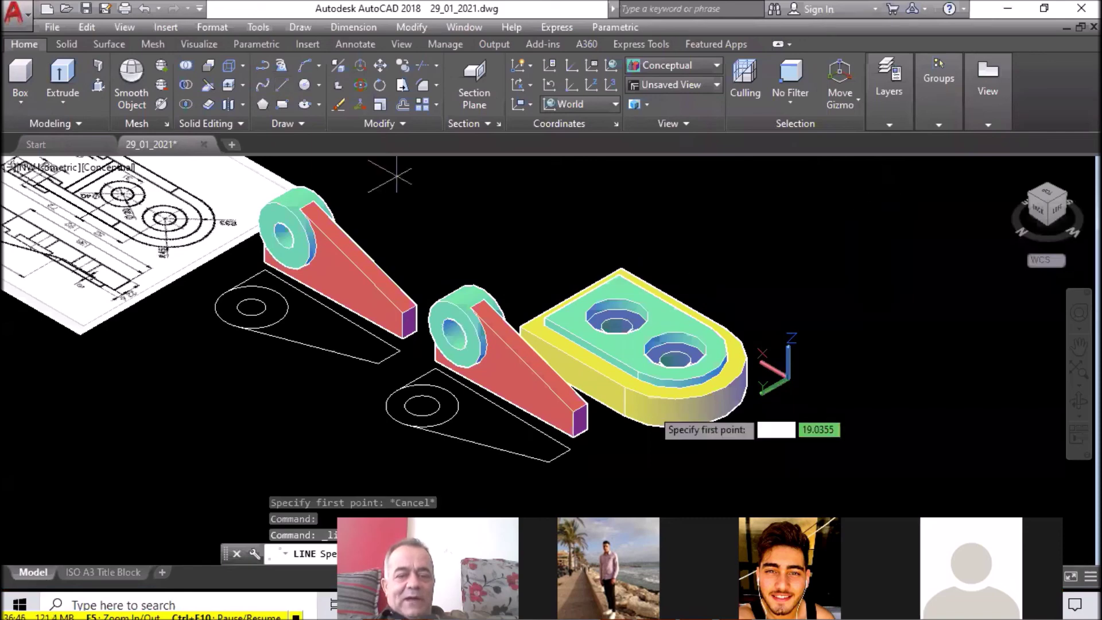
{"action": "left_click", "coordinate": [725, 414]}
{"action": "left_click", "coordinate": [951, 310]}
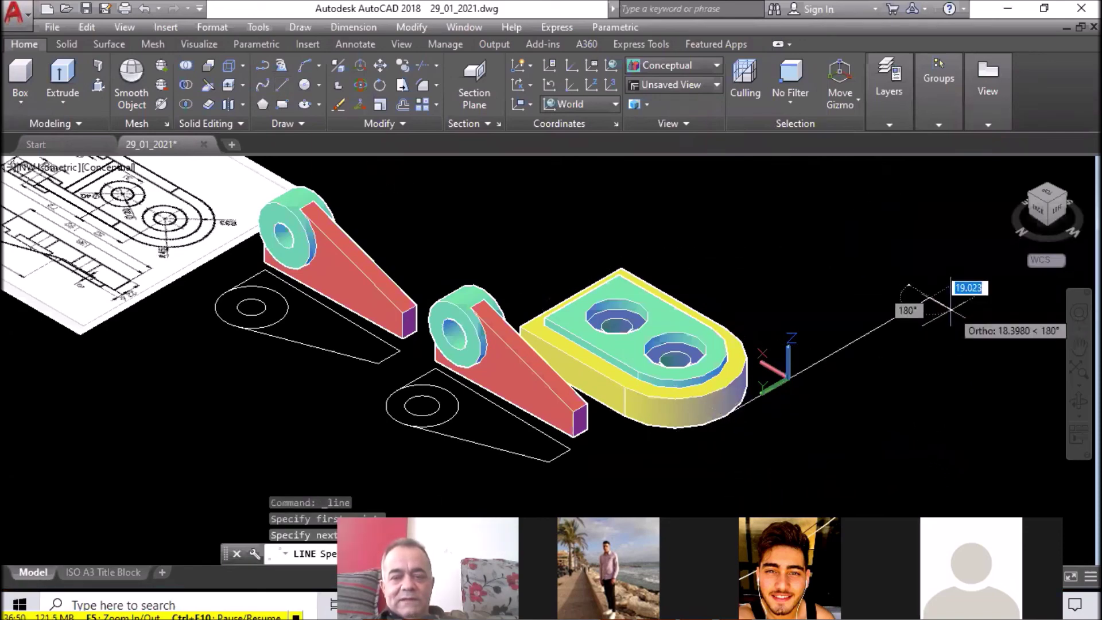
{"action": "right_click", "coordinate": [953, 312]}
{"action": "left_click", "coordinate": [977, 339]}
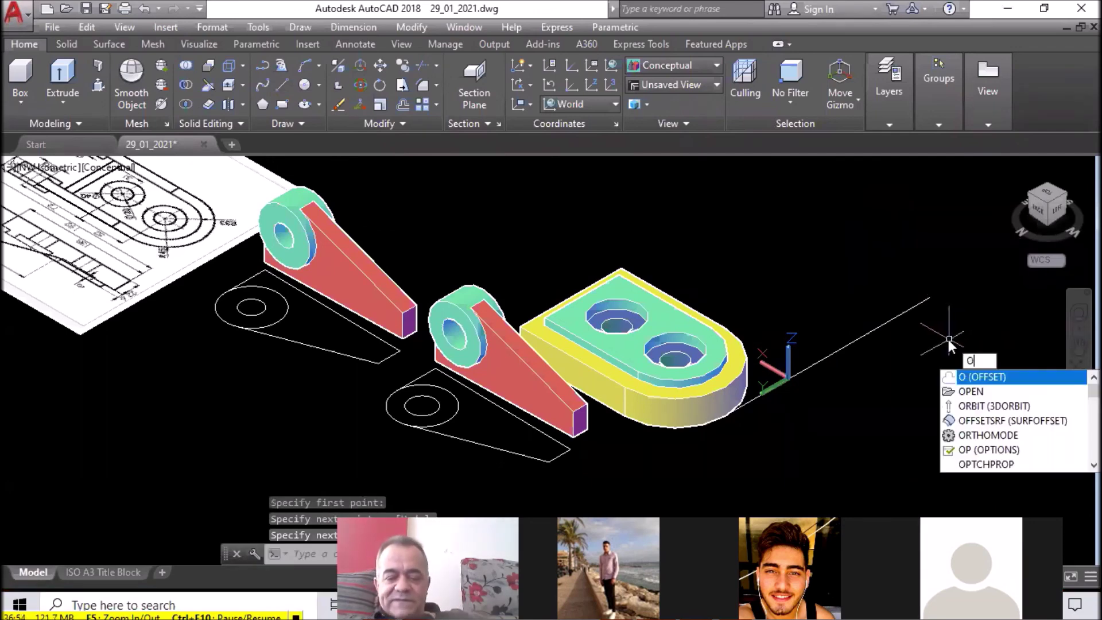
Offset the guide line 192 units toward the upper left, then view from the opposite isometric corner
{"action": "key", "text": "Return"}
{"action": "type", "text": "192"}
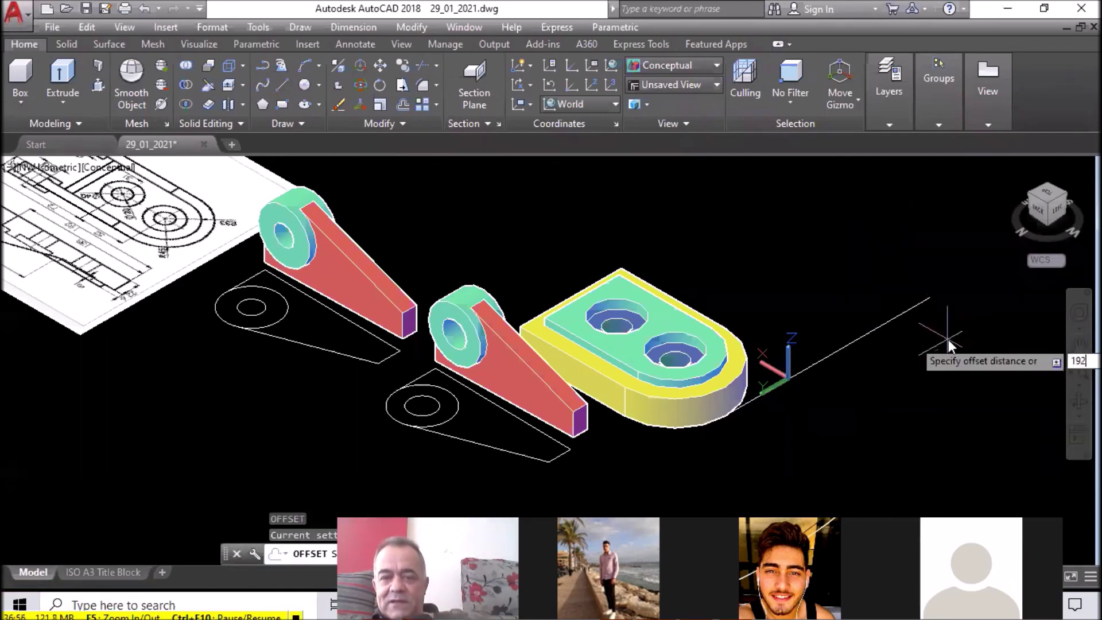
{"action": "key", "text": "Return"}
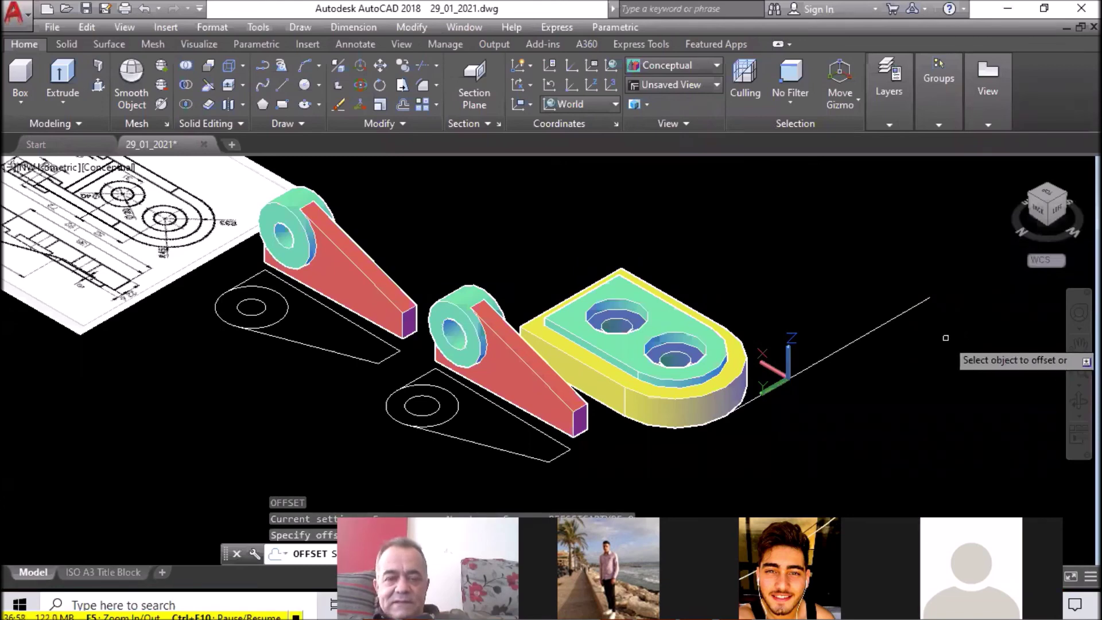
{"action": "left_click", "coordinate": [880, 325]}
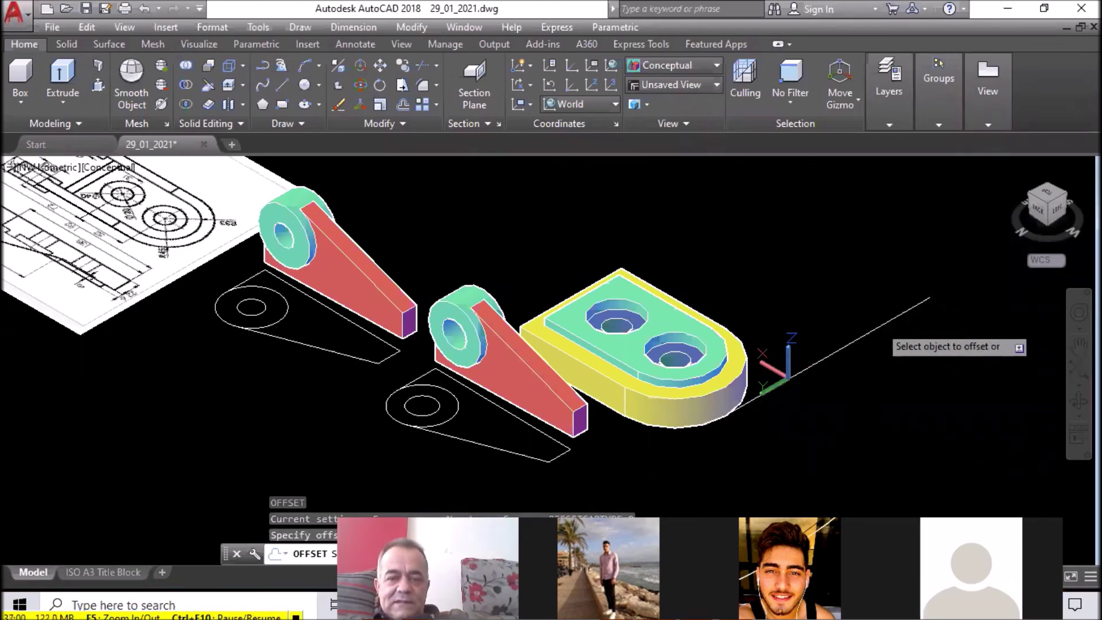
{"action": "left_click", "coordinate": [792, 267]}
{"action": "right_click", "coordinate": [793, 265]}
{"action": "left_click", "coordinate": [820, 270]}
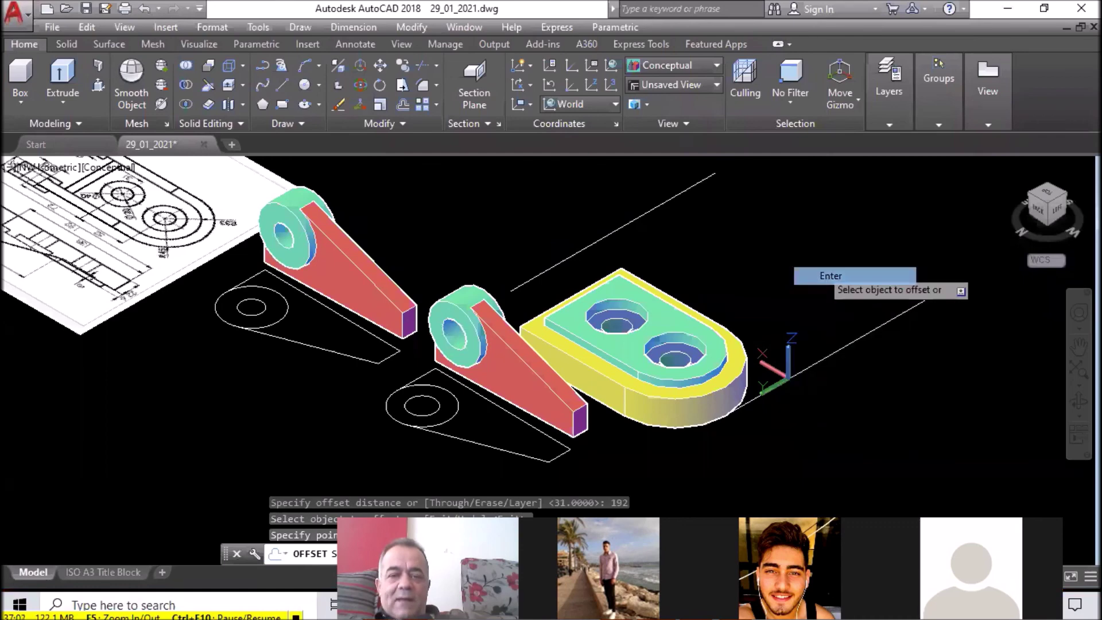
{"action": "left_click", "coordinate": [1047, 196]}
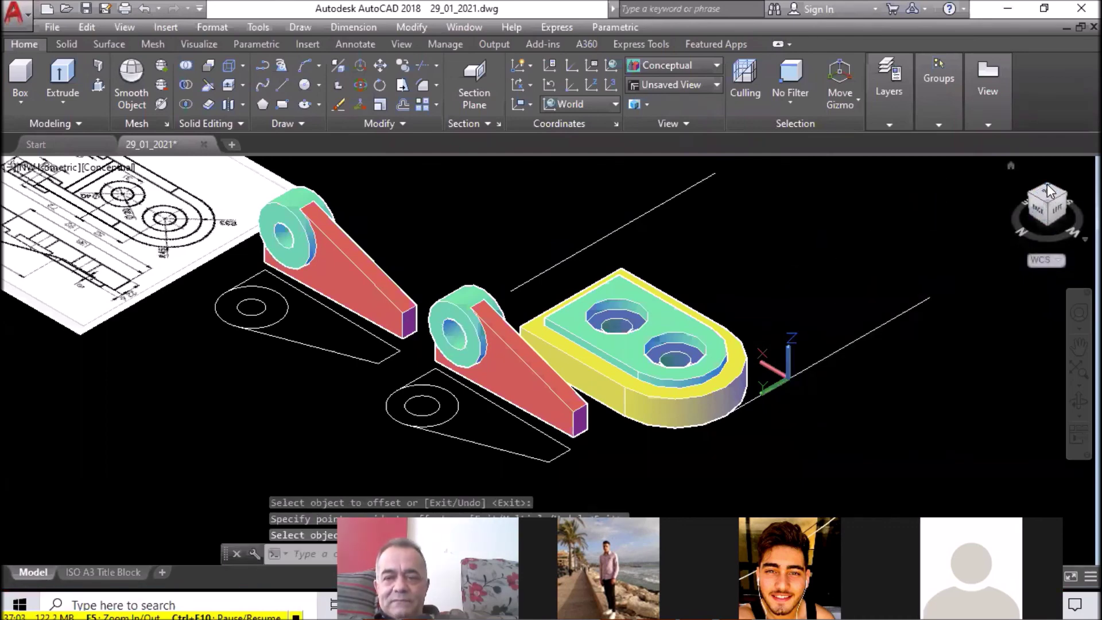
{"action": "scroll", "coordinate": [405, 367], "scroll_direction": "up", "scroll_amount": 1}
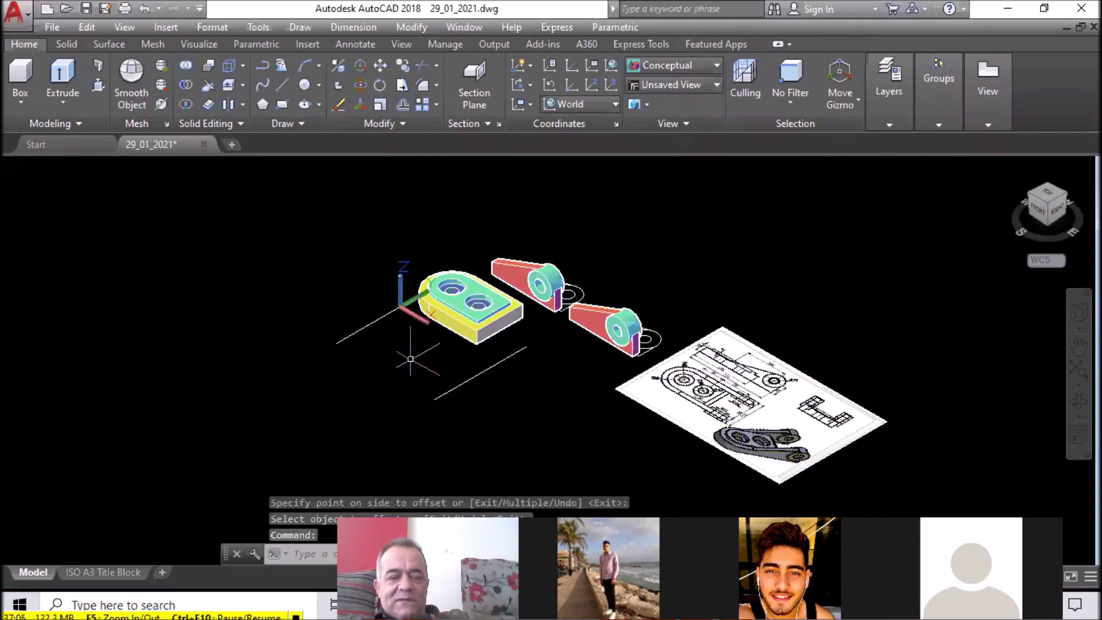
Draw a line from the base plate's front corner perpendicular to the reference line
{"action": "scroll", "coordinate": [405, 368], "scroll_direction": "up", "scroll_amount": 4}
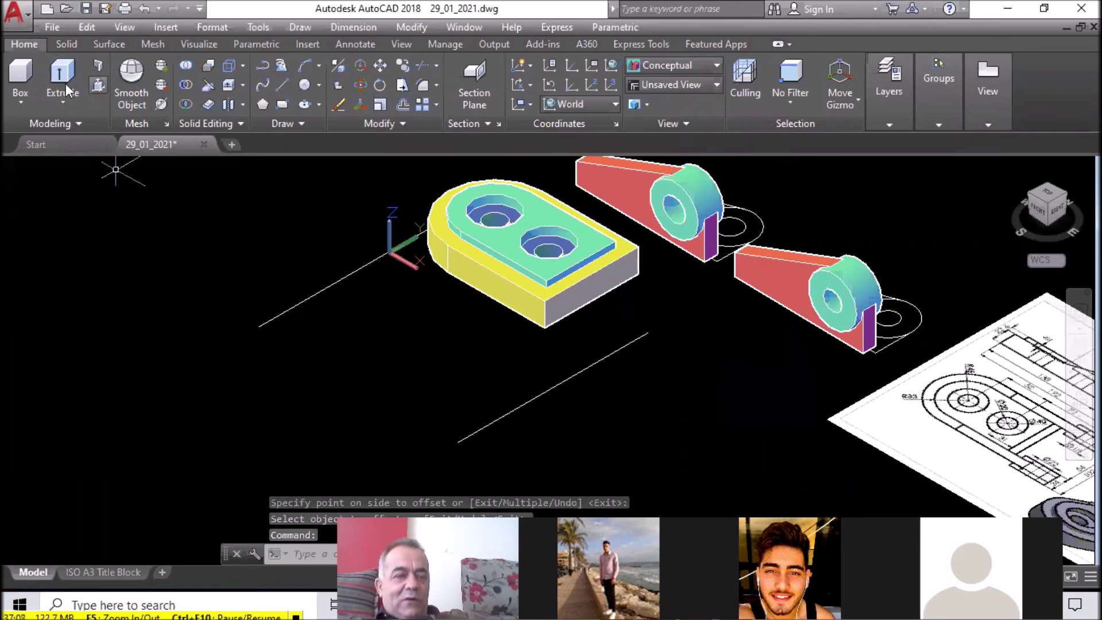
{"action": "left_click", "coordinate": [275, 81]}
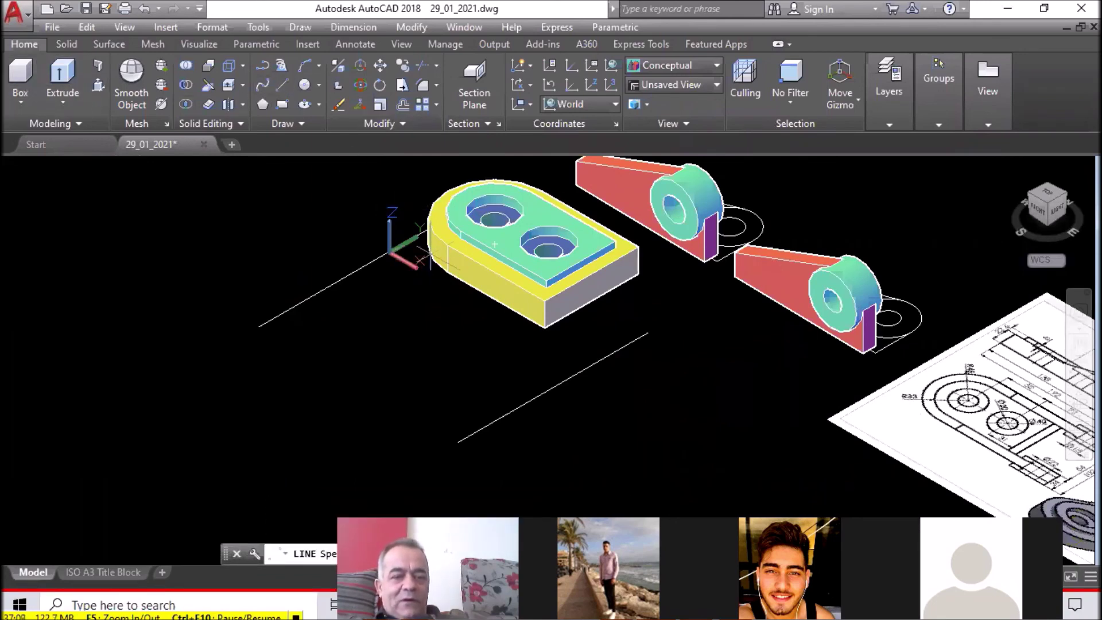
{"action": "left_click", "coordinate": [544, 327]}
{"action": "left_click", "coordinate": [602, 362]}
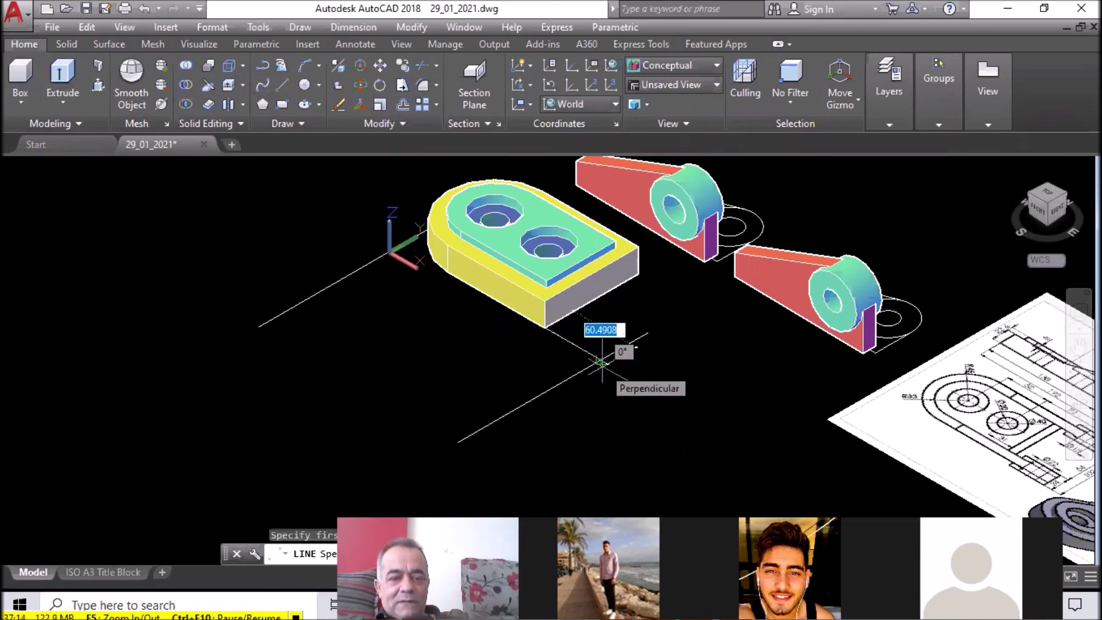
{"action": "right_click", "coordinate": [642, 379]}
{"action": "left_click", "coordinate": [666, 387]}
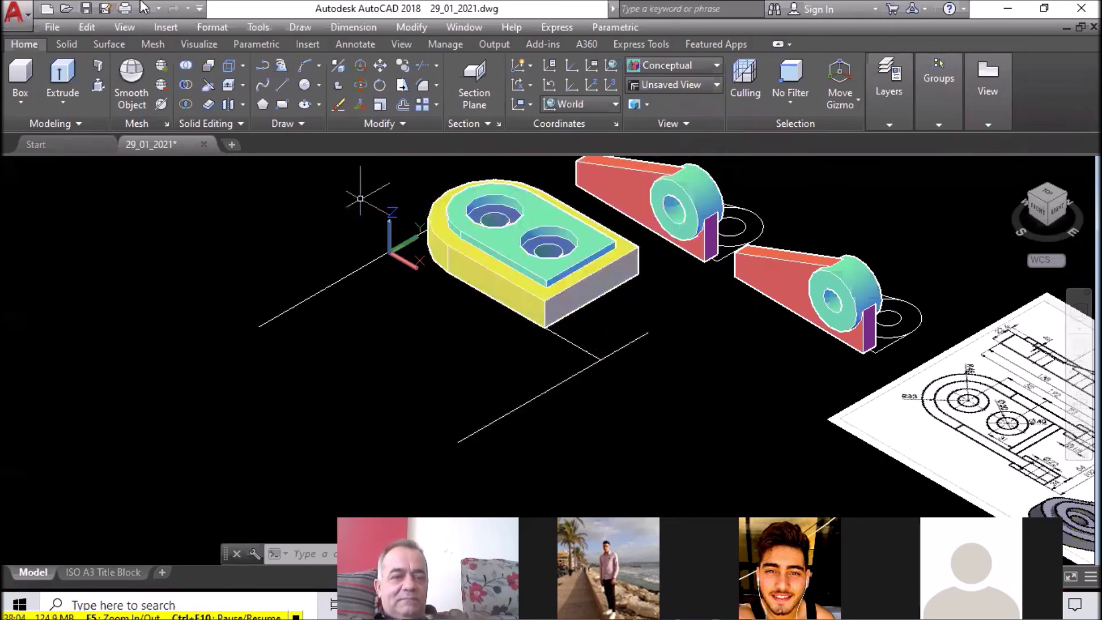
Move the far tapered arm by its lower corner onto the base plate's front corner
{"action": "left_click", "coordinate": [370, 65]}
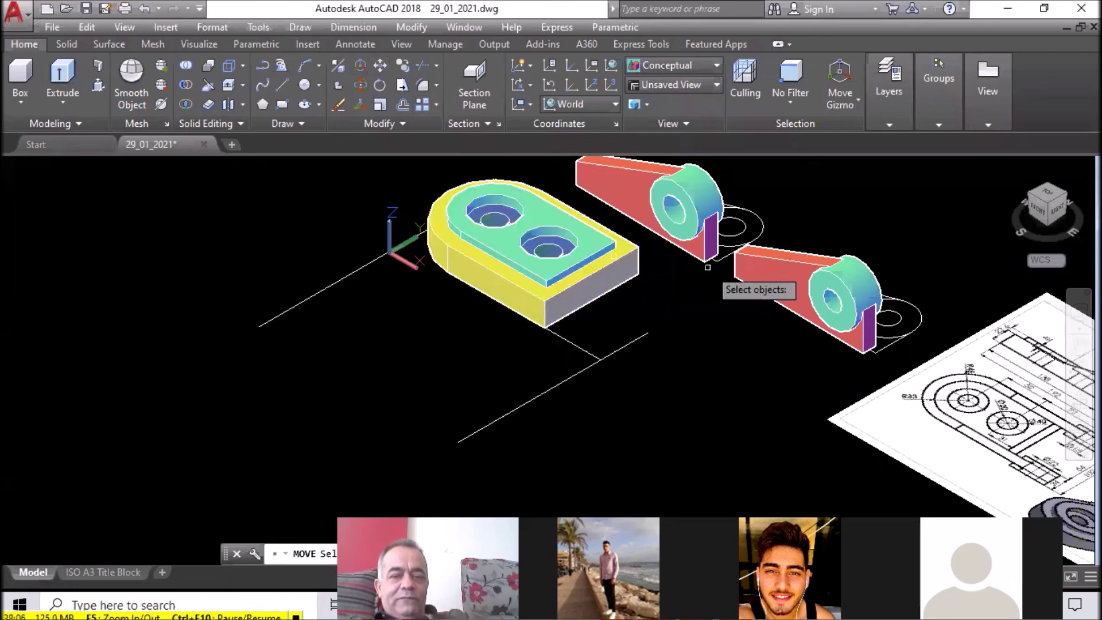
{"action": "left_click", "coordinate": [711, 247]}
{"action": "key", "text": "Return"}
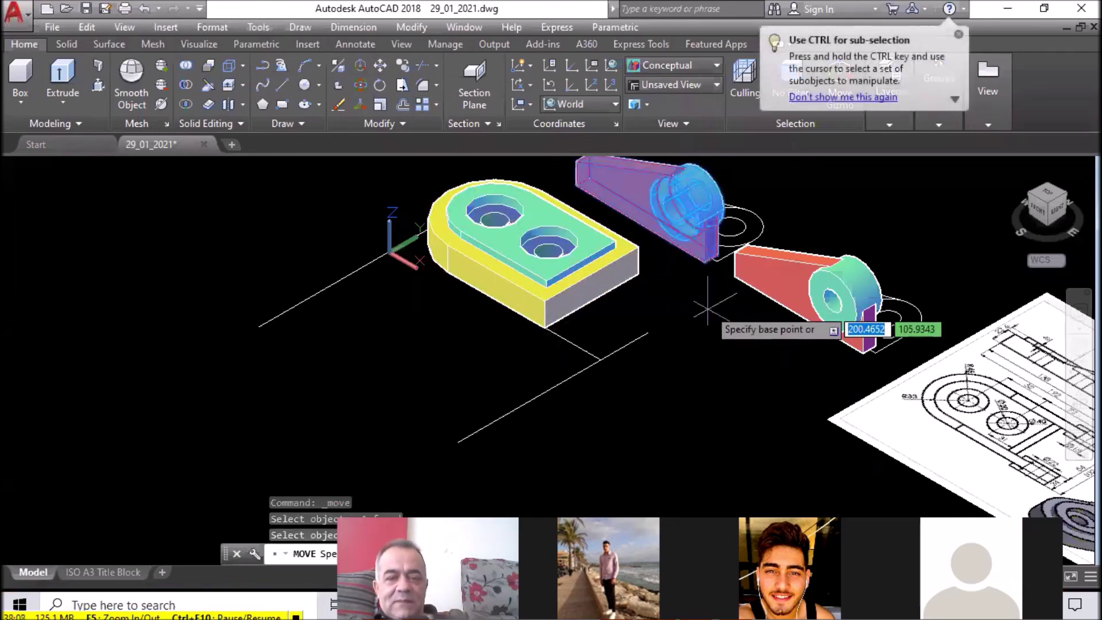
{"action": "left_click", "coordinate": [705, 278]}
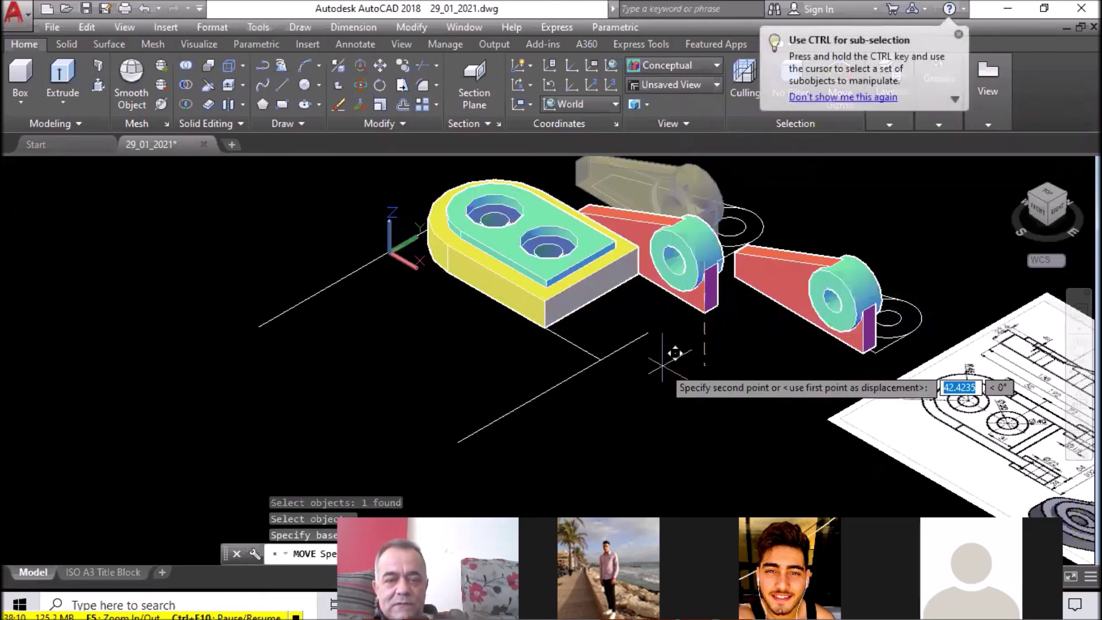
{"action": "left_click", "coordinate": [601, 360]}
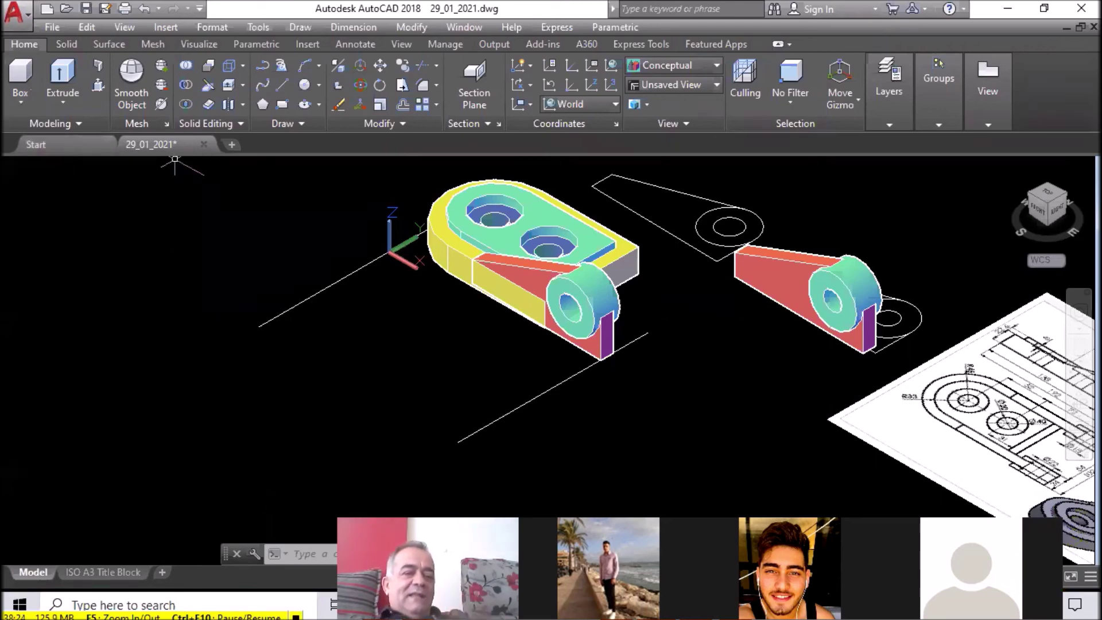
Draw a guide line starting from the base plate's back corner
{"action": "left_click", "coordinate": [282, 85]}
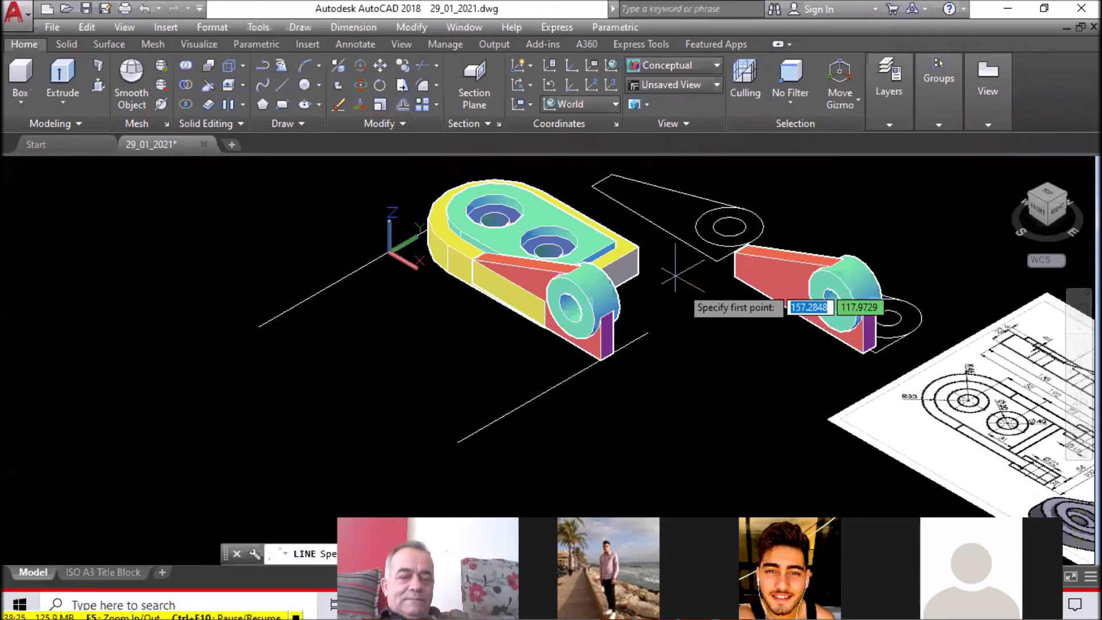
{"action": "left_click", "coordinate": [638, 275]}
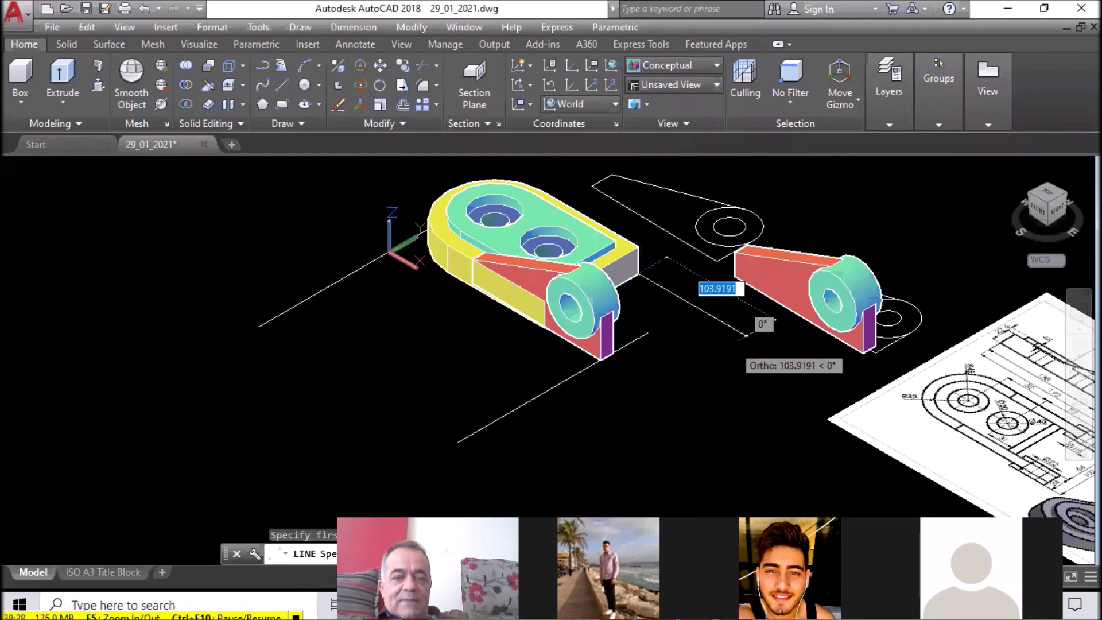
{"action": "left_click", "coordinate": [734, 341]}
{"action": "right_click", "coordinate": [745, 346]}
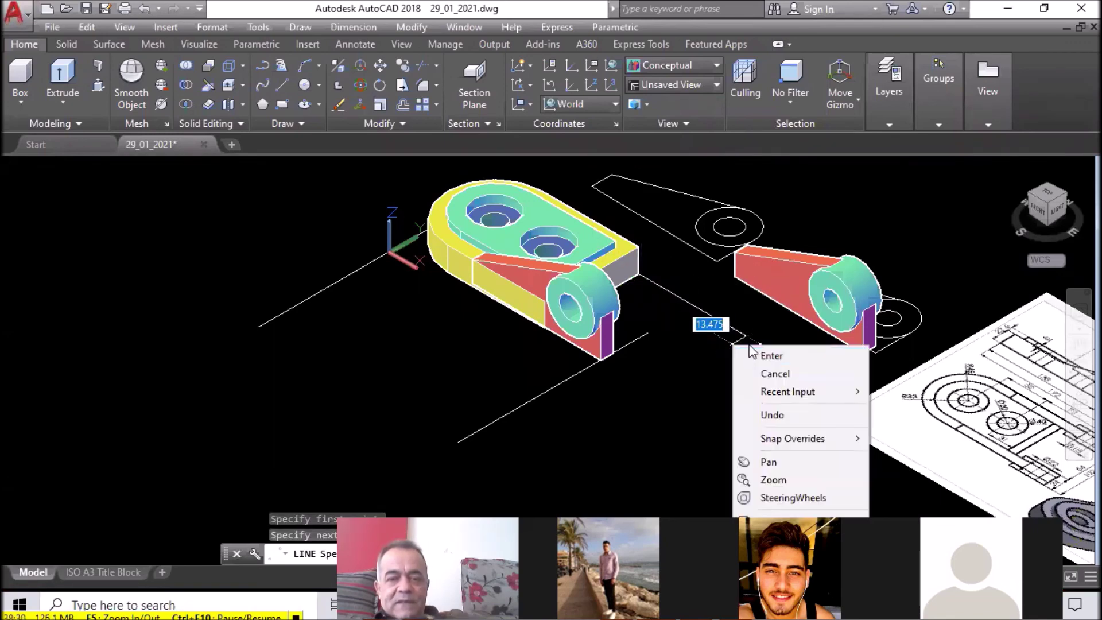
{"action": "left_click", "coordinate": [766, 355]}
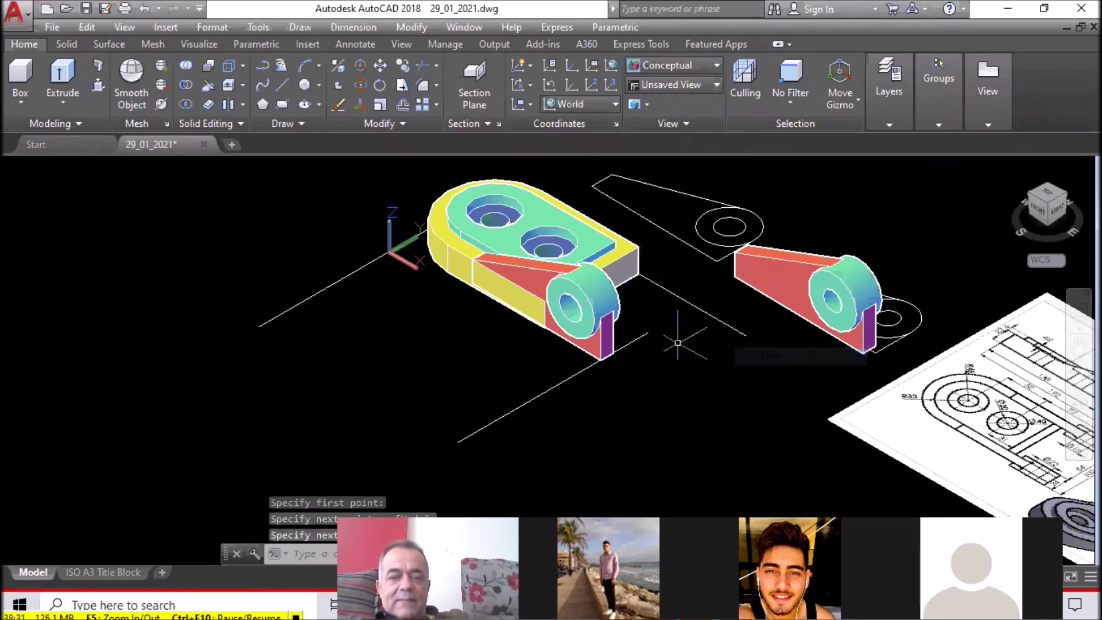
Stretch the long reference line's end to a new point, then view from the opposite isometric corner
{"action": "left_click", "coordinate": [645, 335]}
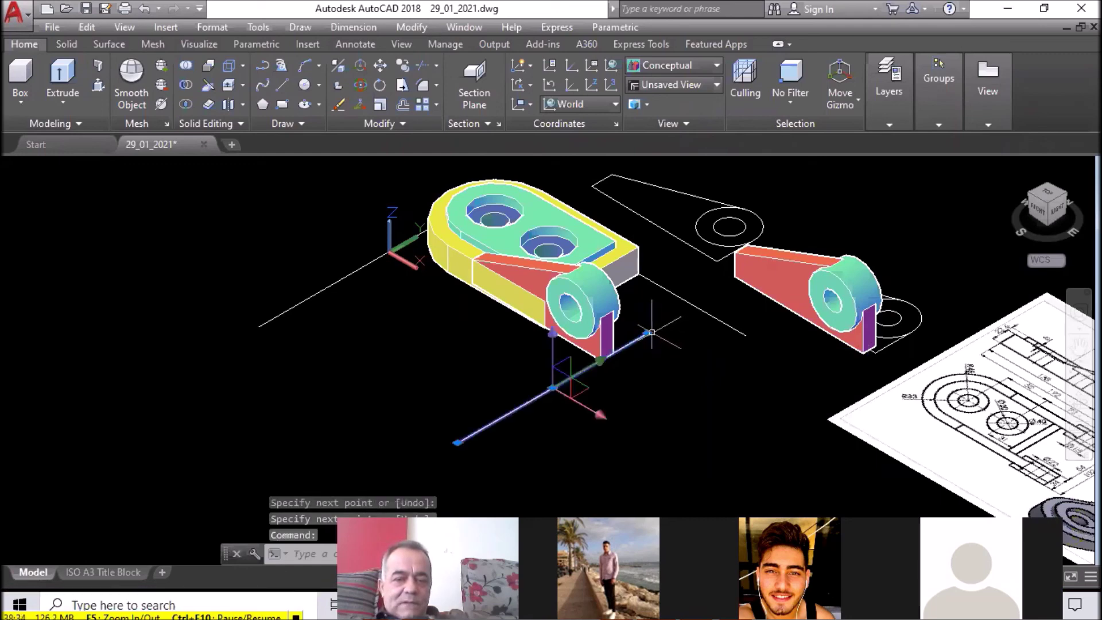
{"action": "left_click", "coordinate": [647, 332]}
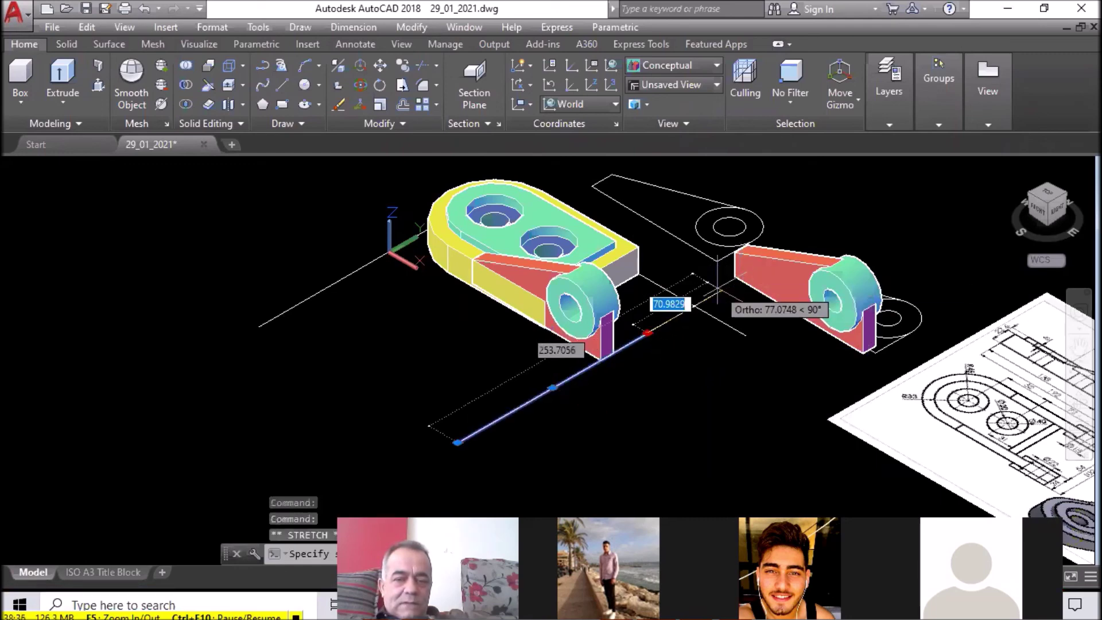
{"action": "left_click", "coordinate": [721, 291]}
{"action": "key", "text": "Escape"}
{"action": "key", "text": "Escape"}
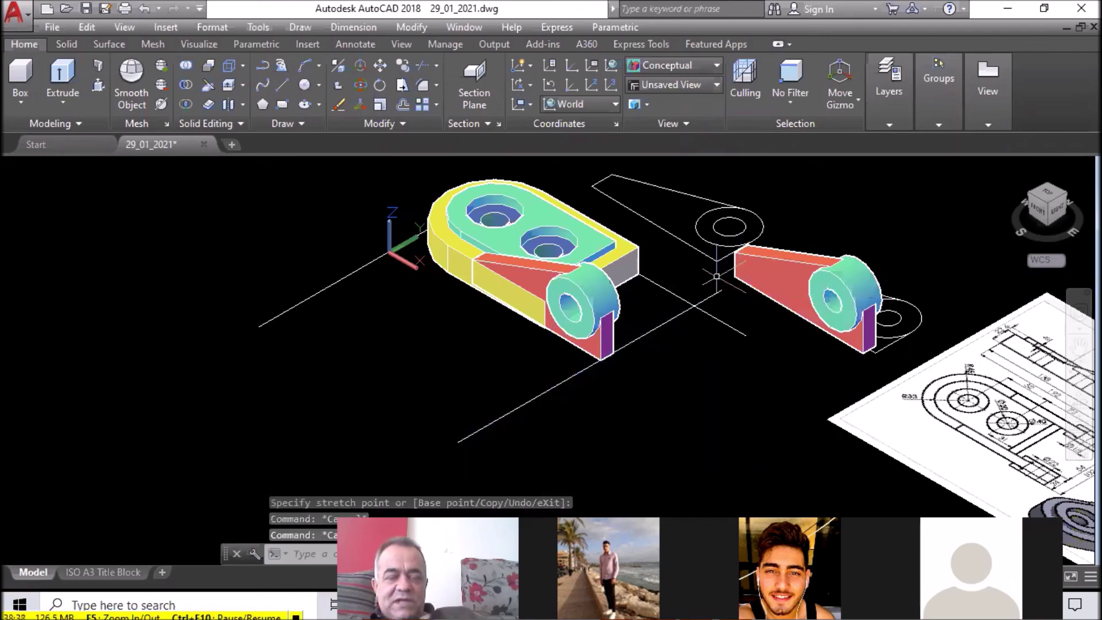
{"action": "left_click", "coordinate": [1050, 194]}
{"action": "scroll", "coordinate": [591, 409], "scroll_direction": "up", "scroll_amount": 3}
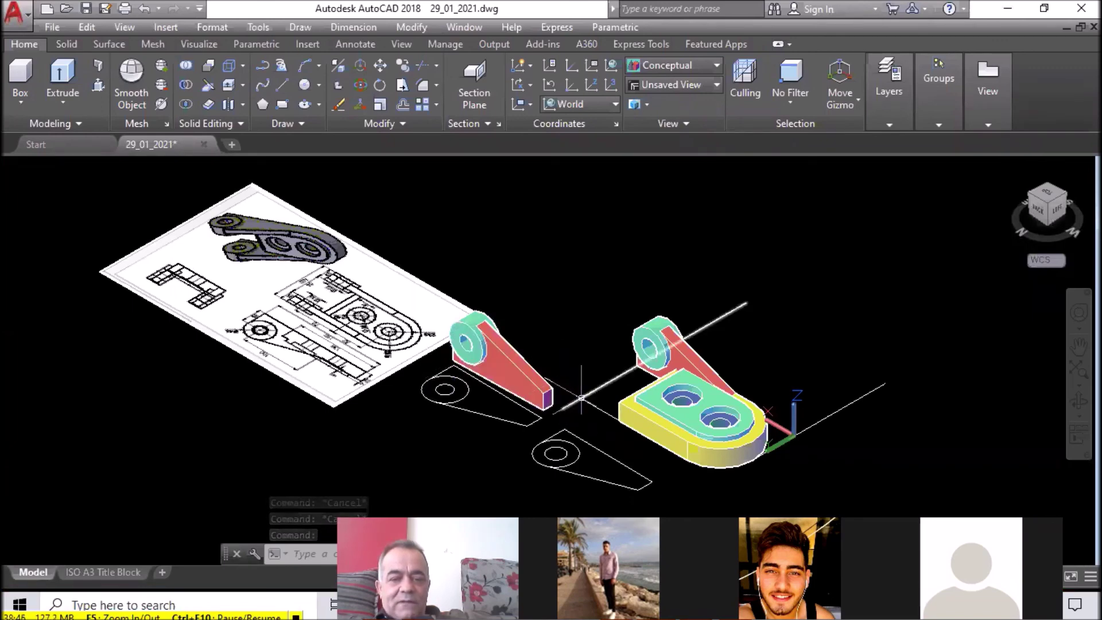
Move the second tapered arm by its corner, dragging it toward the base plate
{"action": "scroll", "coordinate": [560, 427], "scroll_direction": "up", "scroll_amount": 2}
{"action": "scroll", "coordinate": [443, 402], "scroll_direction": "up", "scroll_amount": 1}
{"action": "type", "text": "m"}
{"action": "key", "text": "Return"}
{"action": "left_click", "coordinate": [454, 300]}
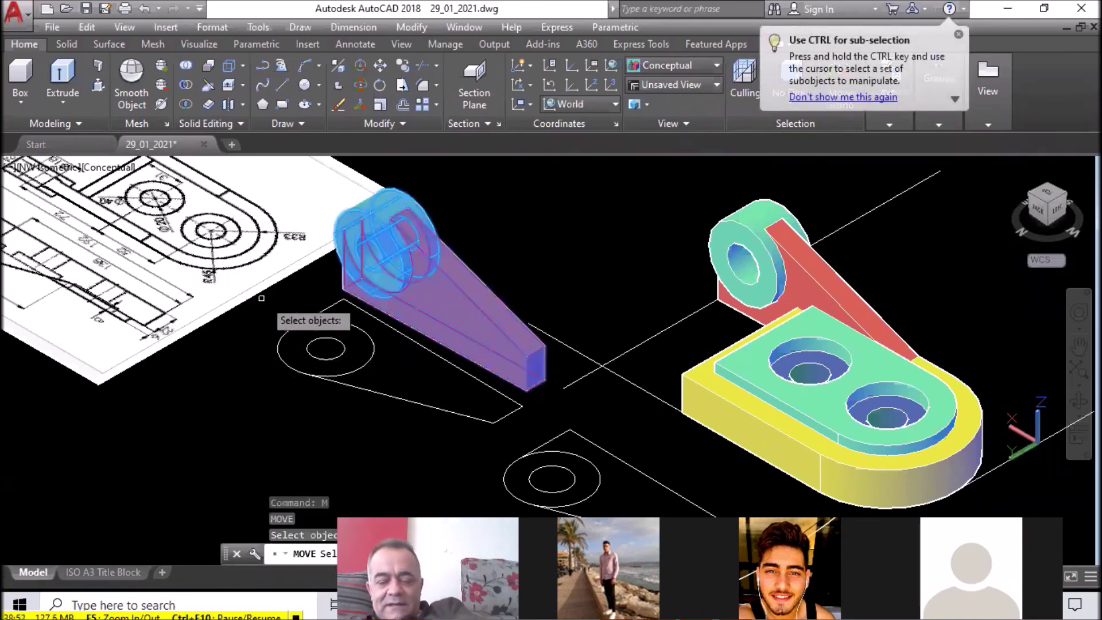
{"action": "key", "text": "Return"}
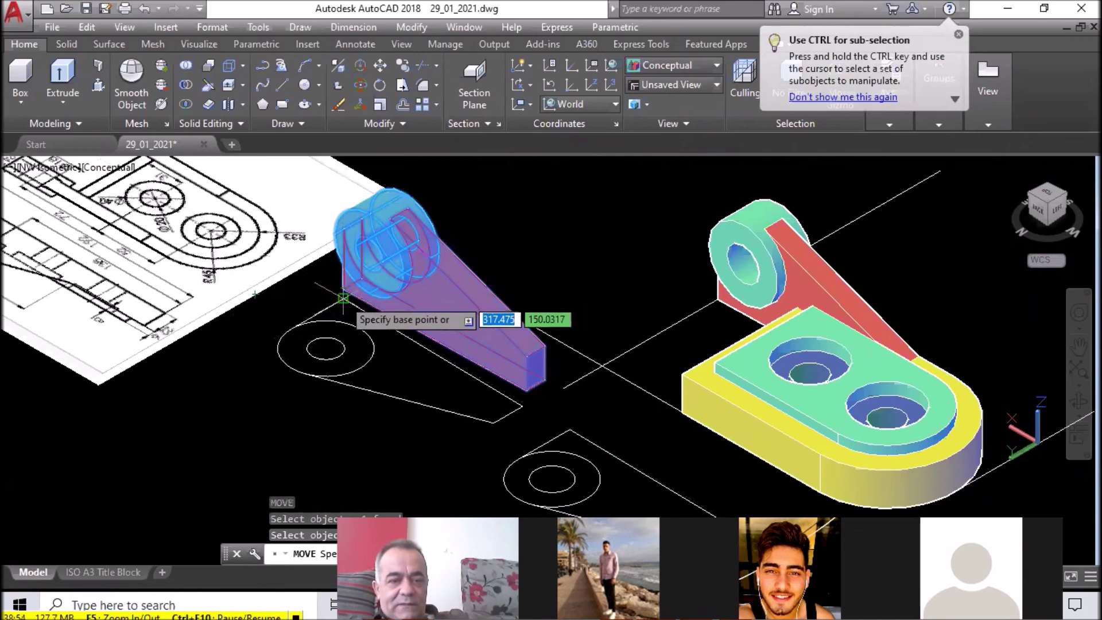
{"action": "scroll", "coordinate": [343, 287], "scroll_direction": "up", "scroll_amount": 3}
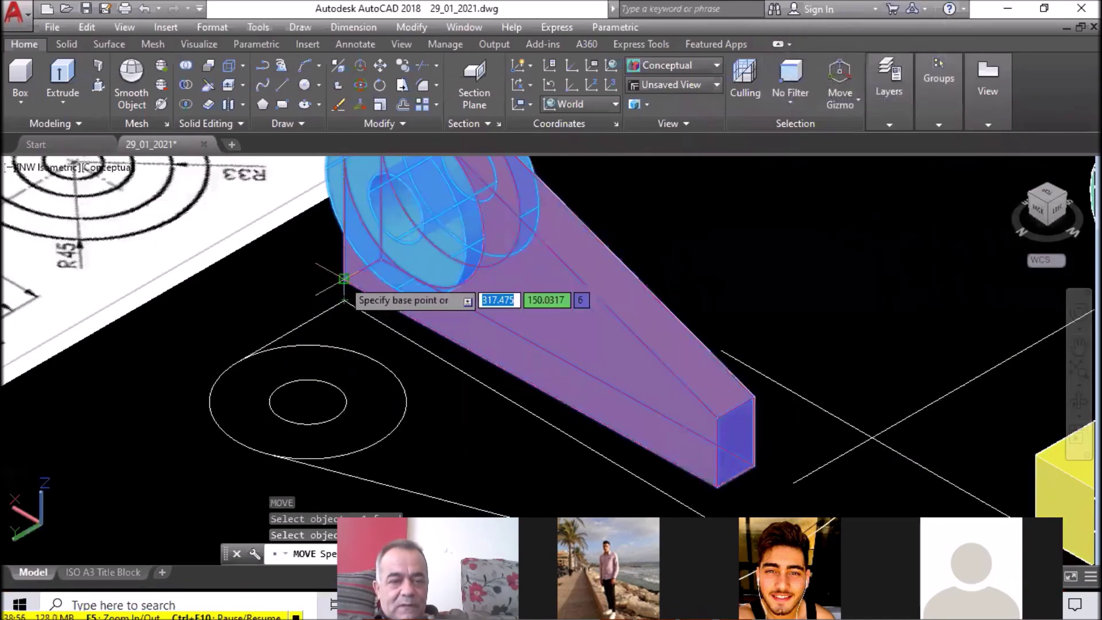
{"action": "left_click", "coordinate": [343, 280]}
{"action": "scroll", "coordinate": [344, 279], "scroll_direction": "down", "scroll_amount": 4}
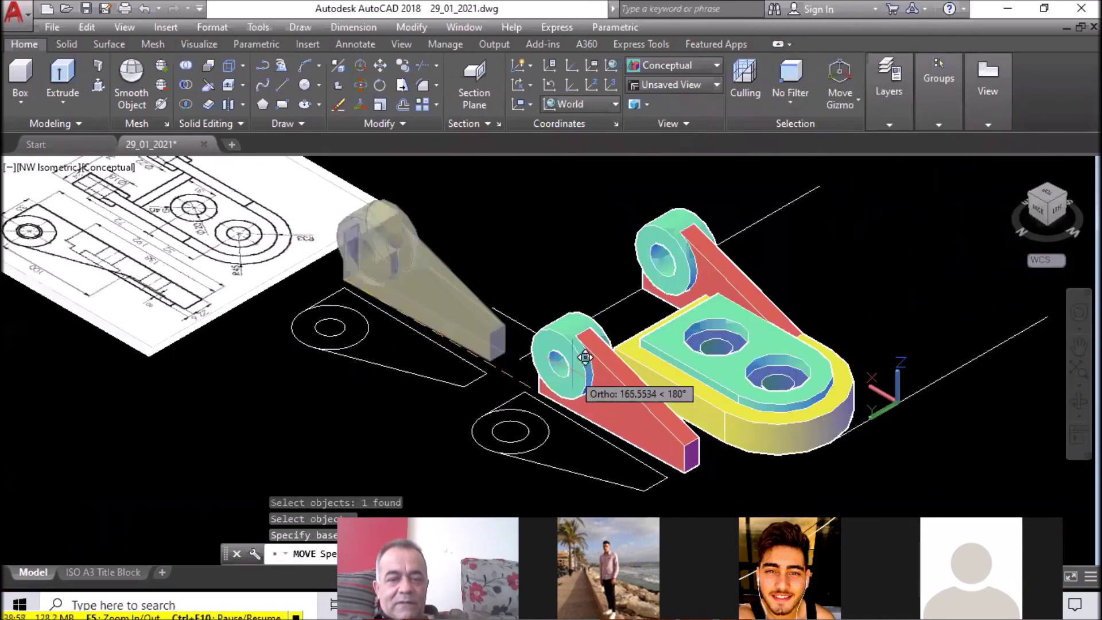
{"action": "left_click", "coordinate": [574, 330]}
{"action": "scroll", "coordinate": [574, 331], "scroll_direction": "up", "scroll_amount": 4}
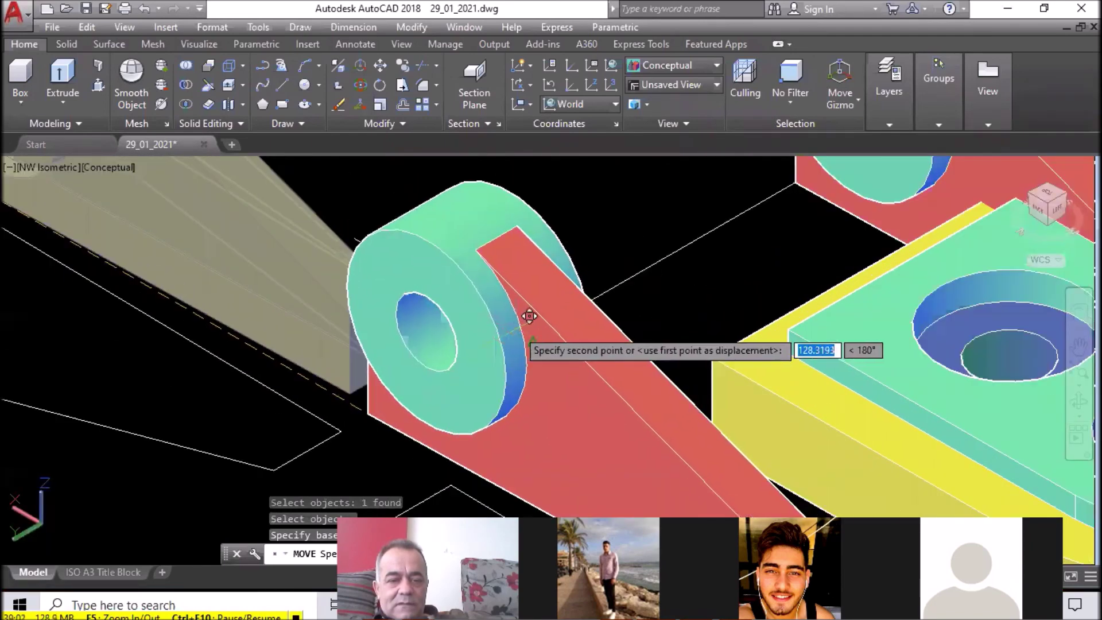
Switch the viewport's visual style to 2D Wireframe
{"action": "left_click", "coordinate": [663, 65]}
{"action": "left_click", "coordinate": [659, 103]}
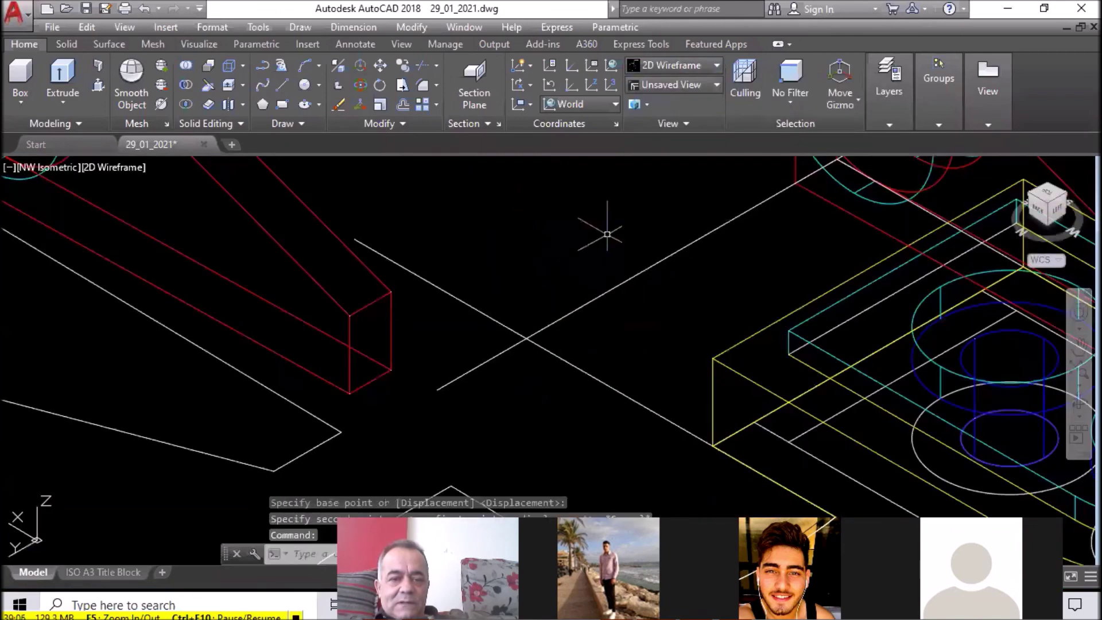
{"action": "scroll", "coordinate": [521, 320], "scroll_direction": "down", "scroll_amount": 3}
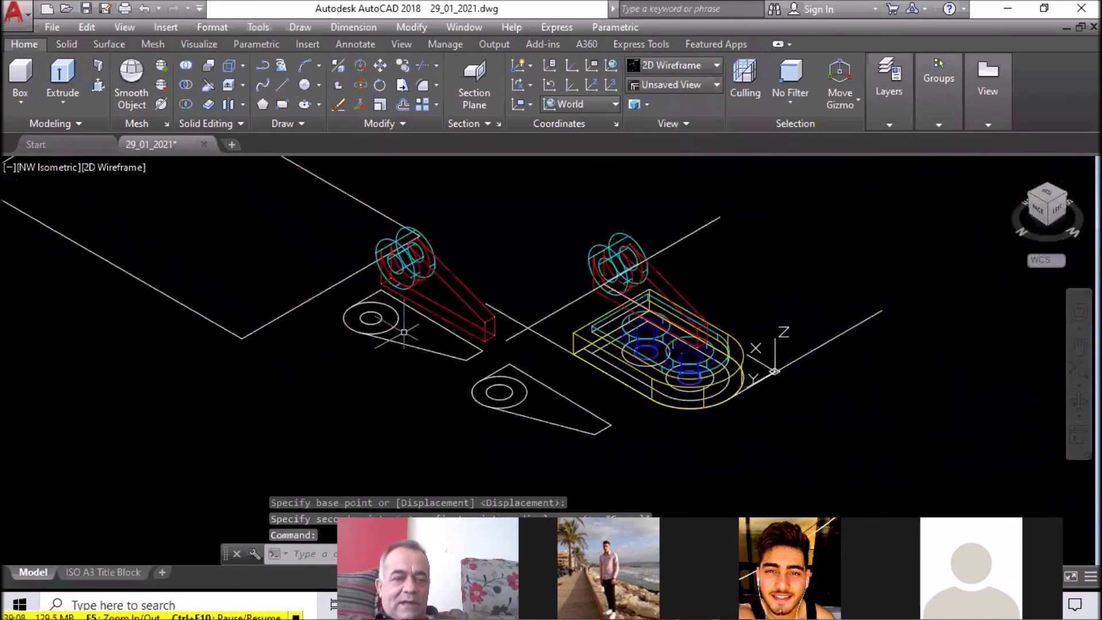
{"action": "scroll", "coordinate": [402, 333], "scroll_direction": "up", "scroll_amount": 1}
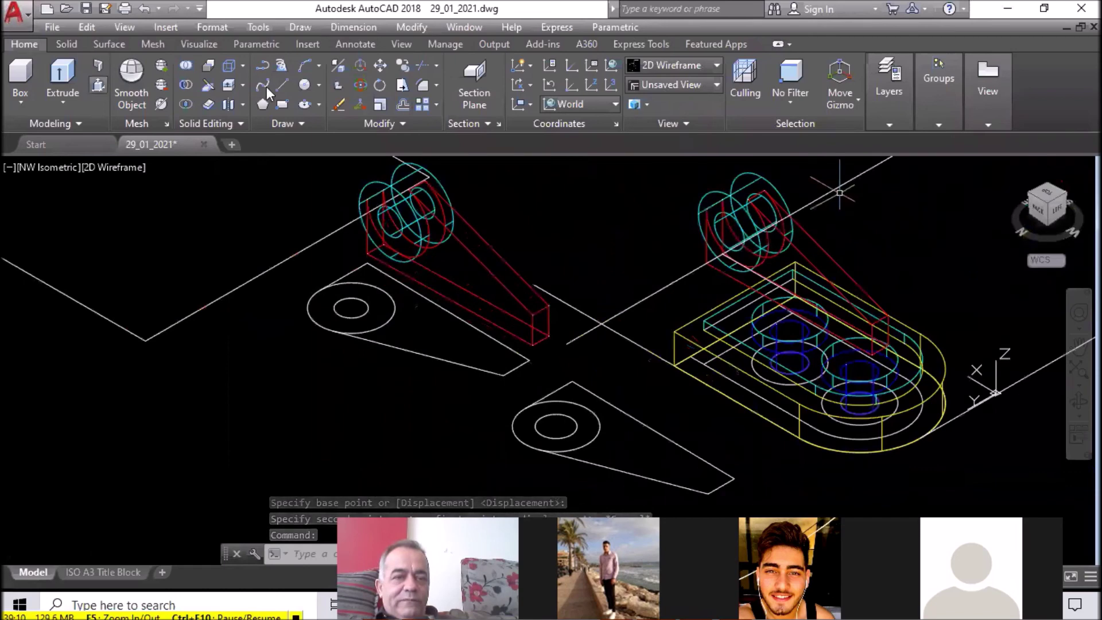
Select the remaining left tapered arm for another move
{"action": "left_click", "coordinate": [380, 65]}
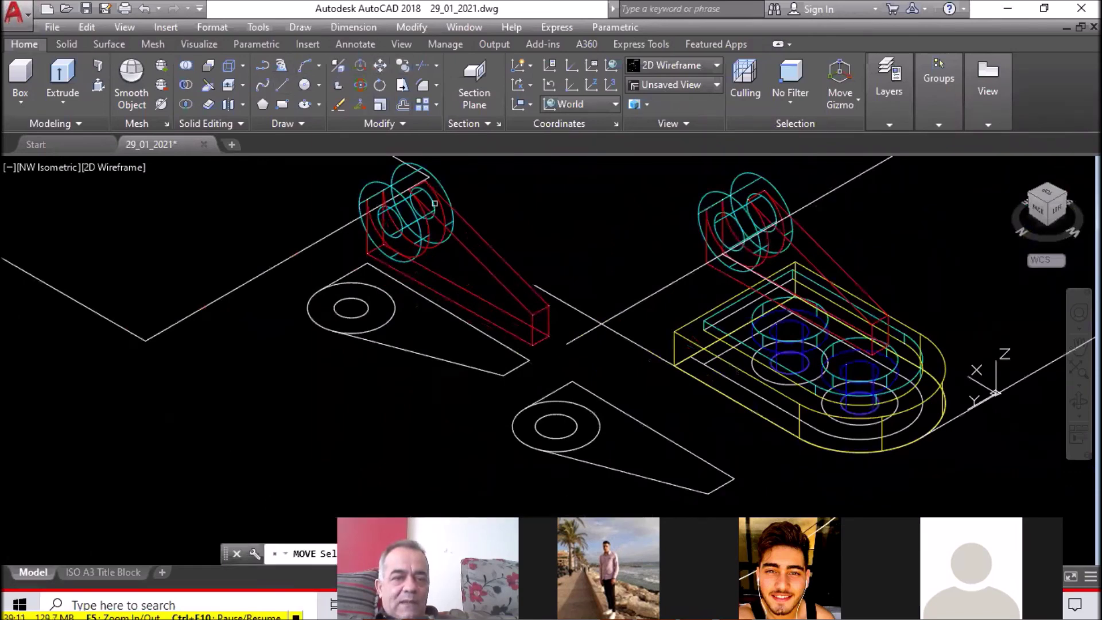
{"action": "left_click", "coordinate": [466, 247]}
{"action": "key", "text": "Return"}
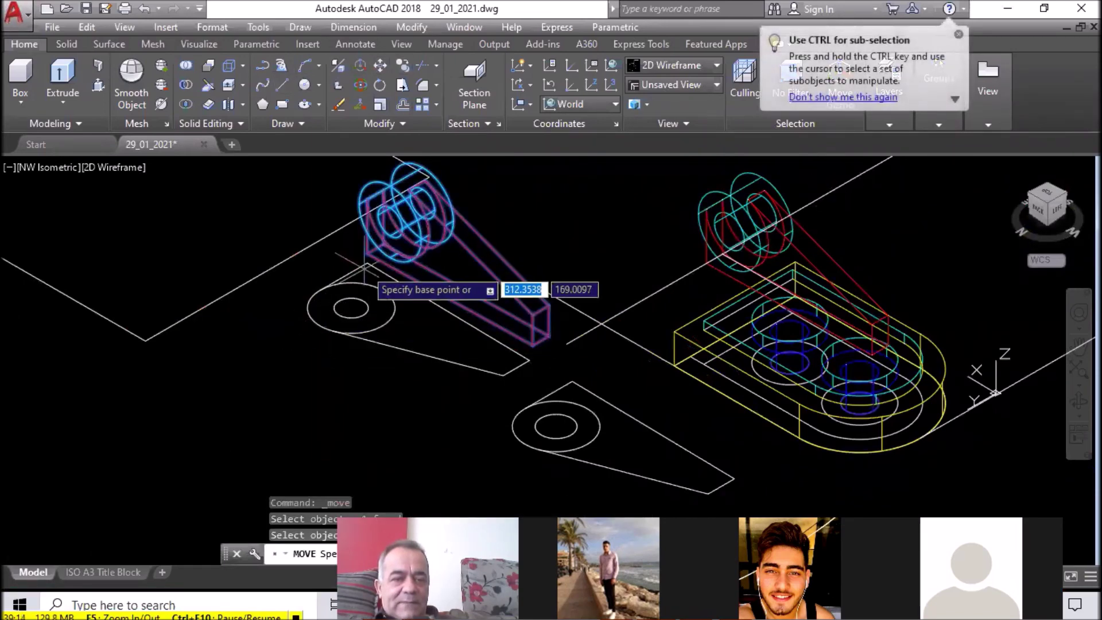